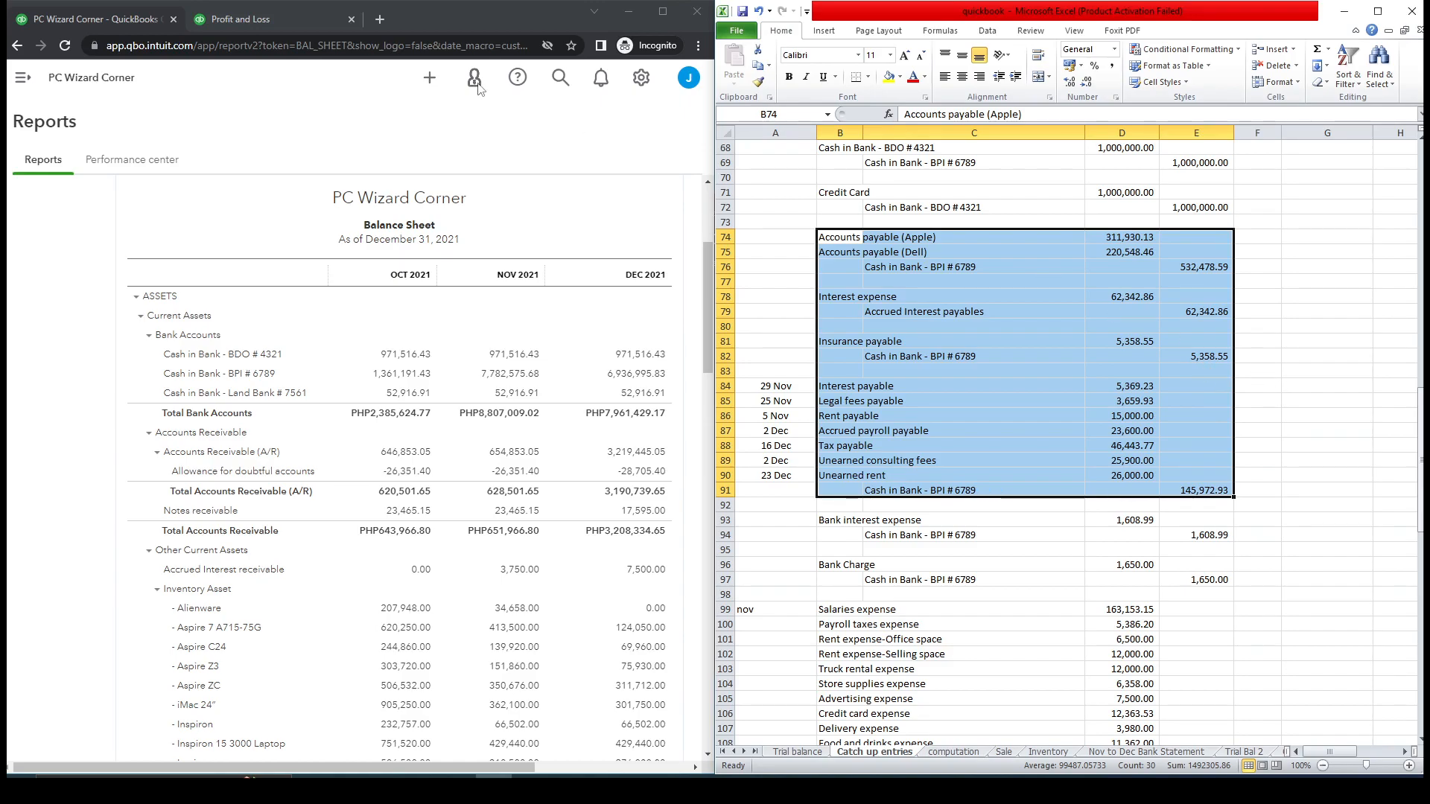
Step: Open the QuickBooks homepage in a new browser tab, keeping the Balance Sheet and Profit and Loss reports open
{"action": "mouse_move", "coordinate": [261, 22]}
{"action": "left_click", "coordinate": [256, 23]}
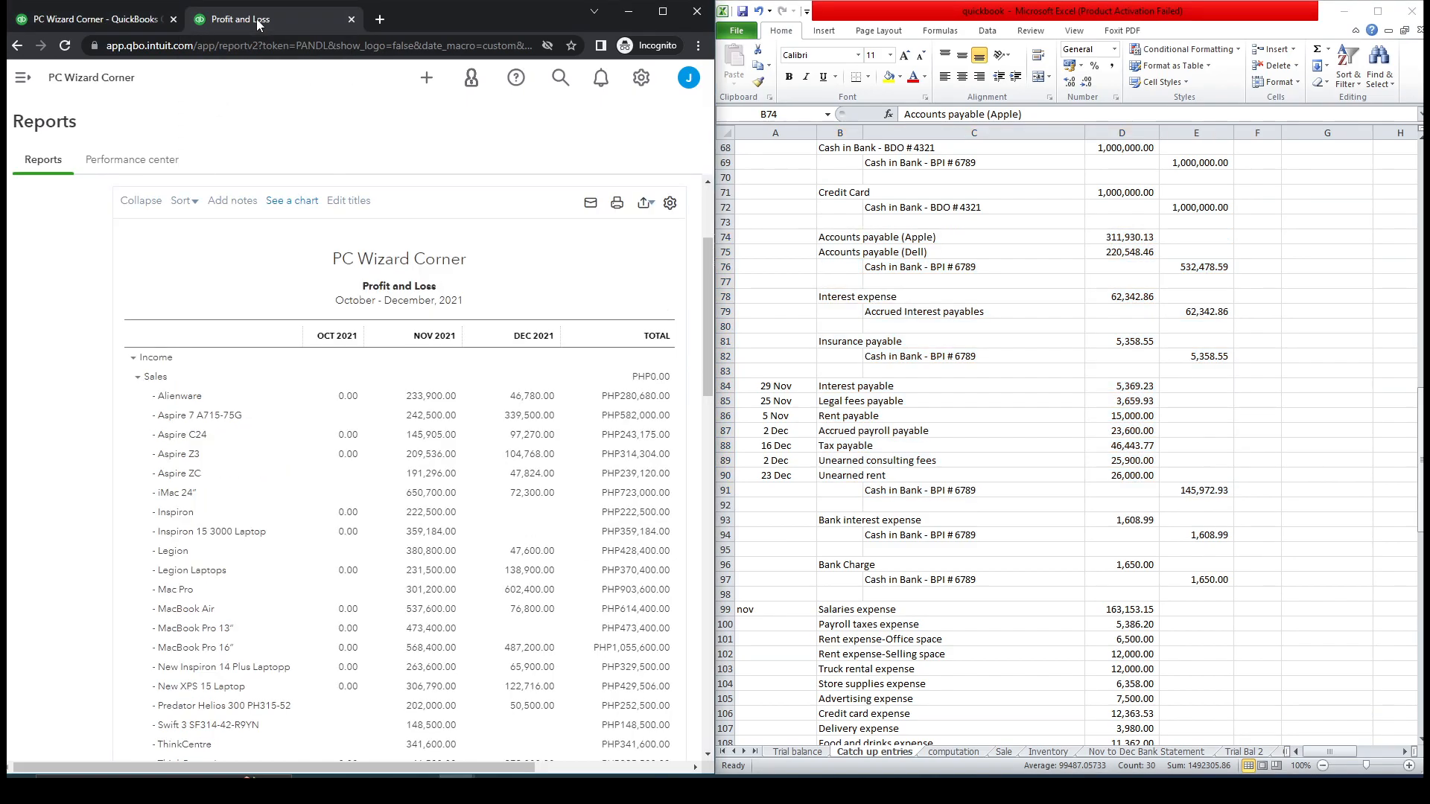
{"action": "left_click", "coordinate": [19, 82]}
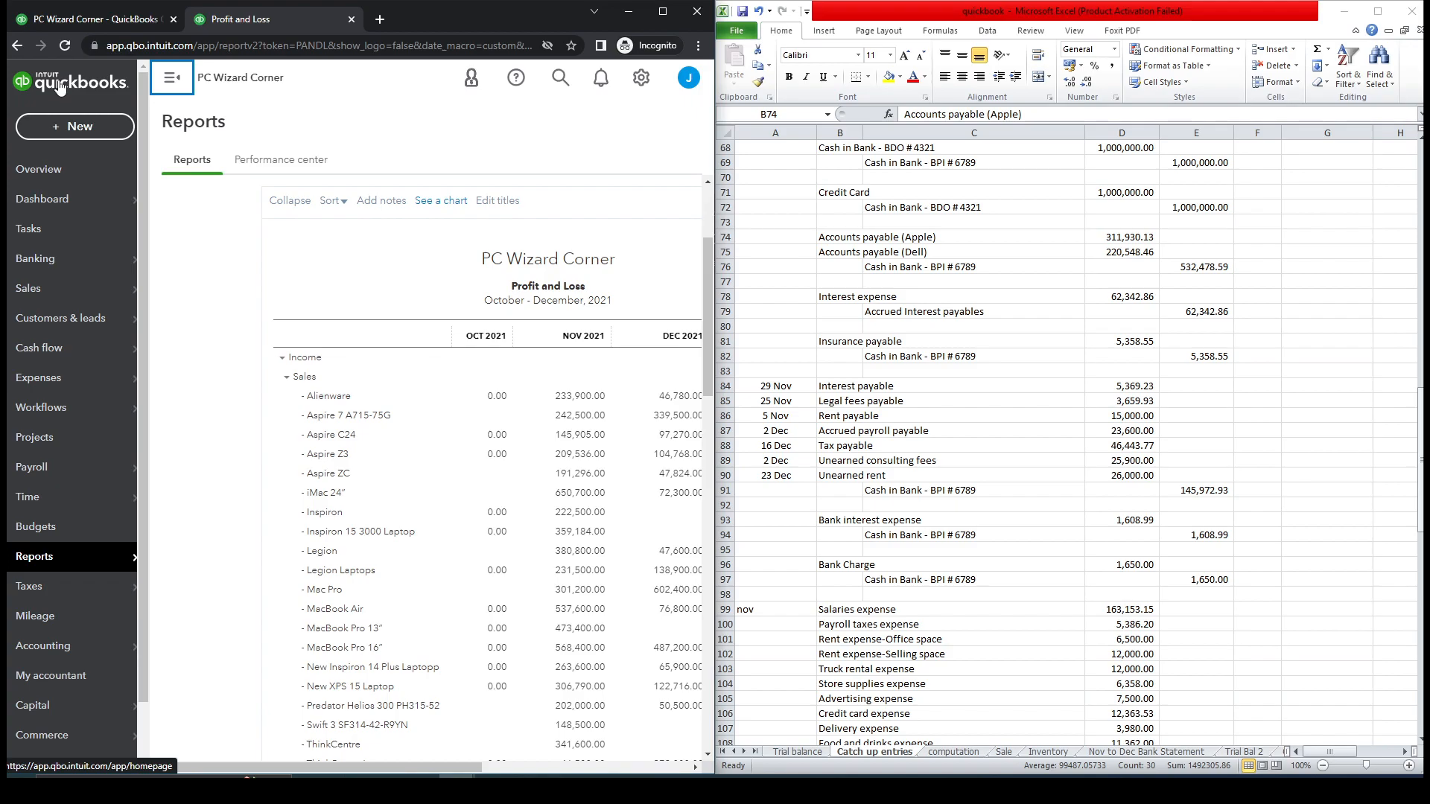
{"action": "middle_click", "coordinate": [59, 88]}
{"action": "middle_click", "coordinate": [60, 87]}
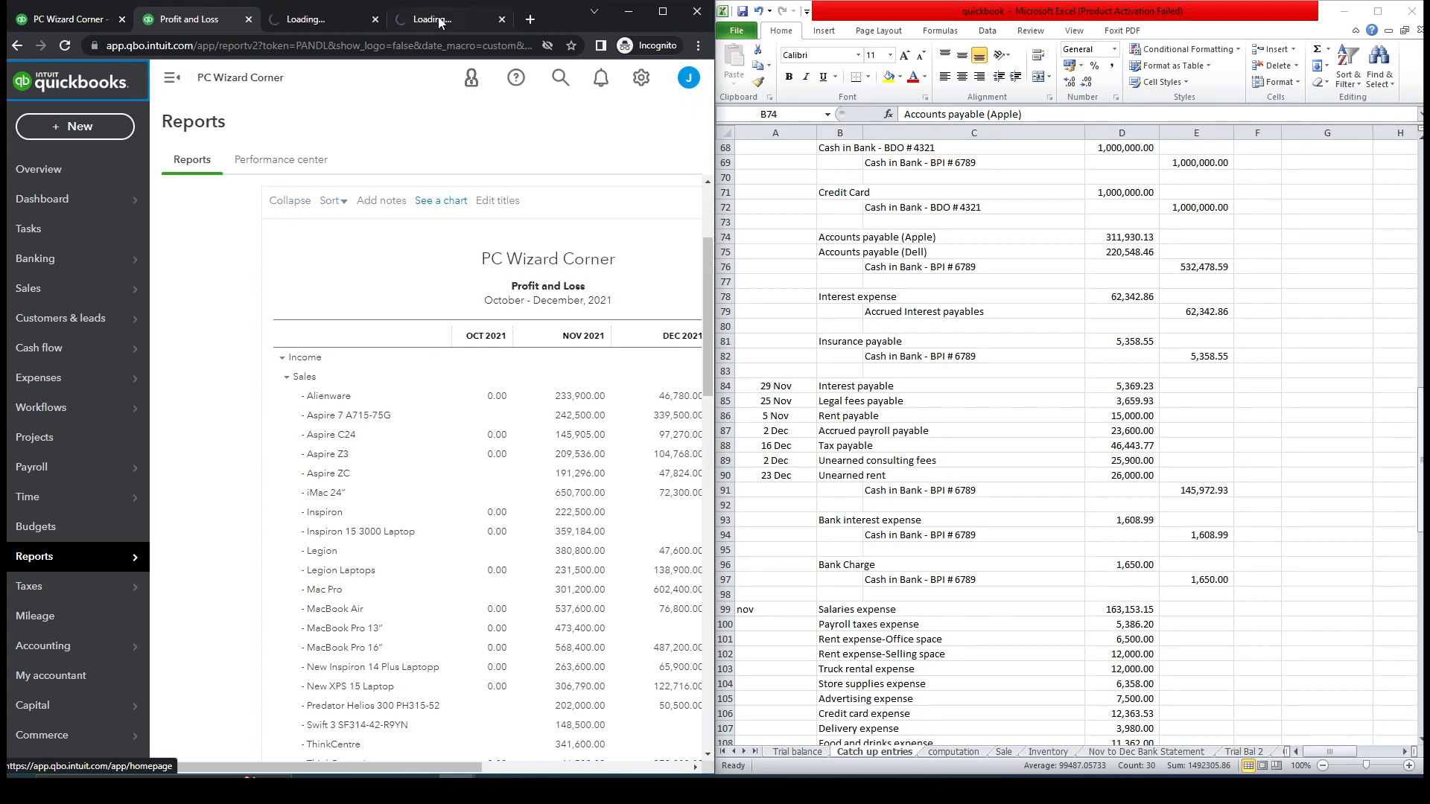
{"action": "left_click", "coordinate": [503, 19]}
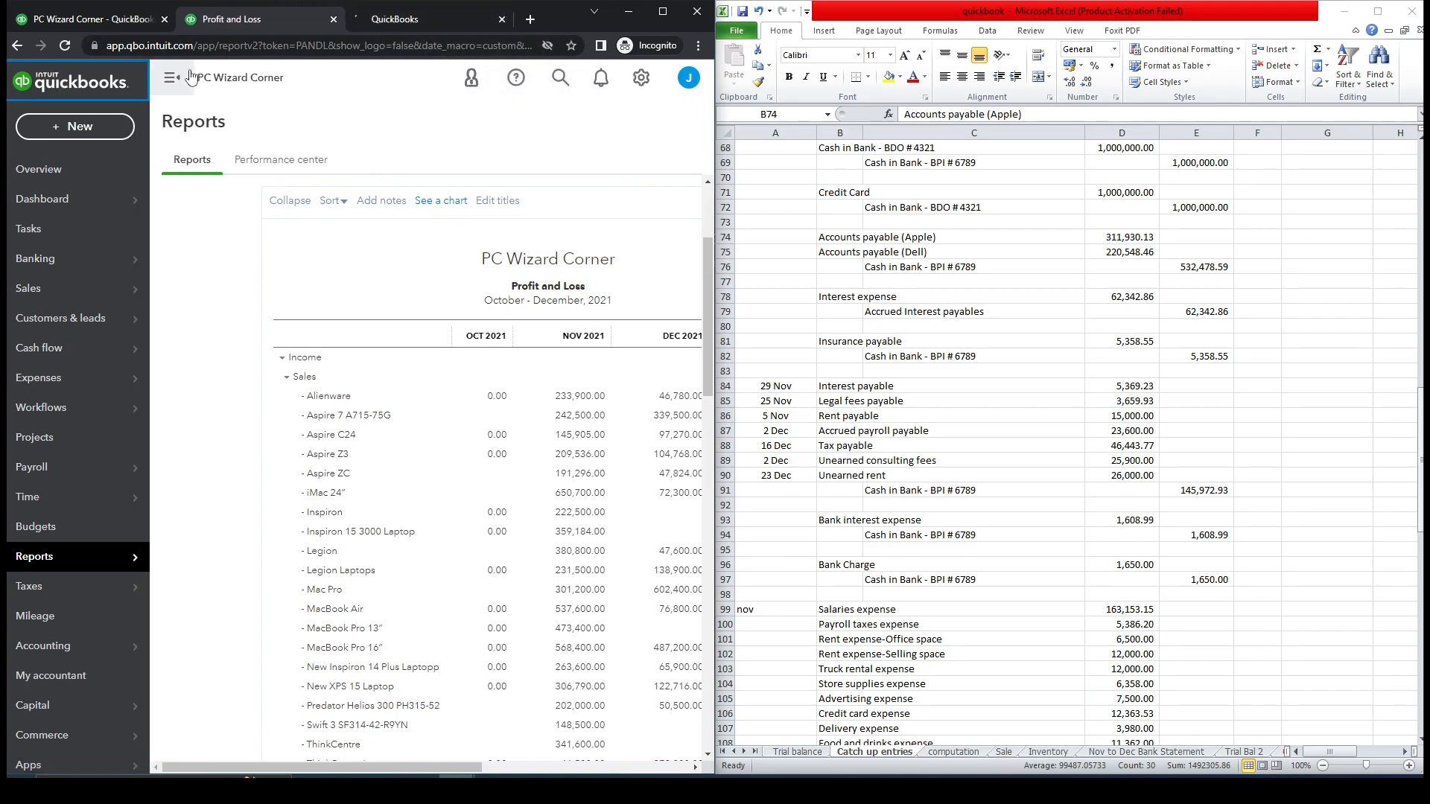
{"action": "left_click", "coordinate": [376, 21]}
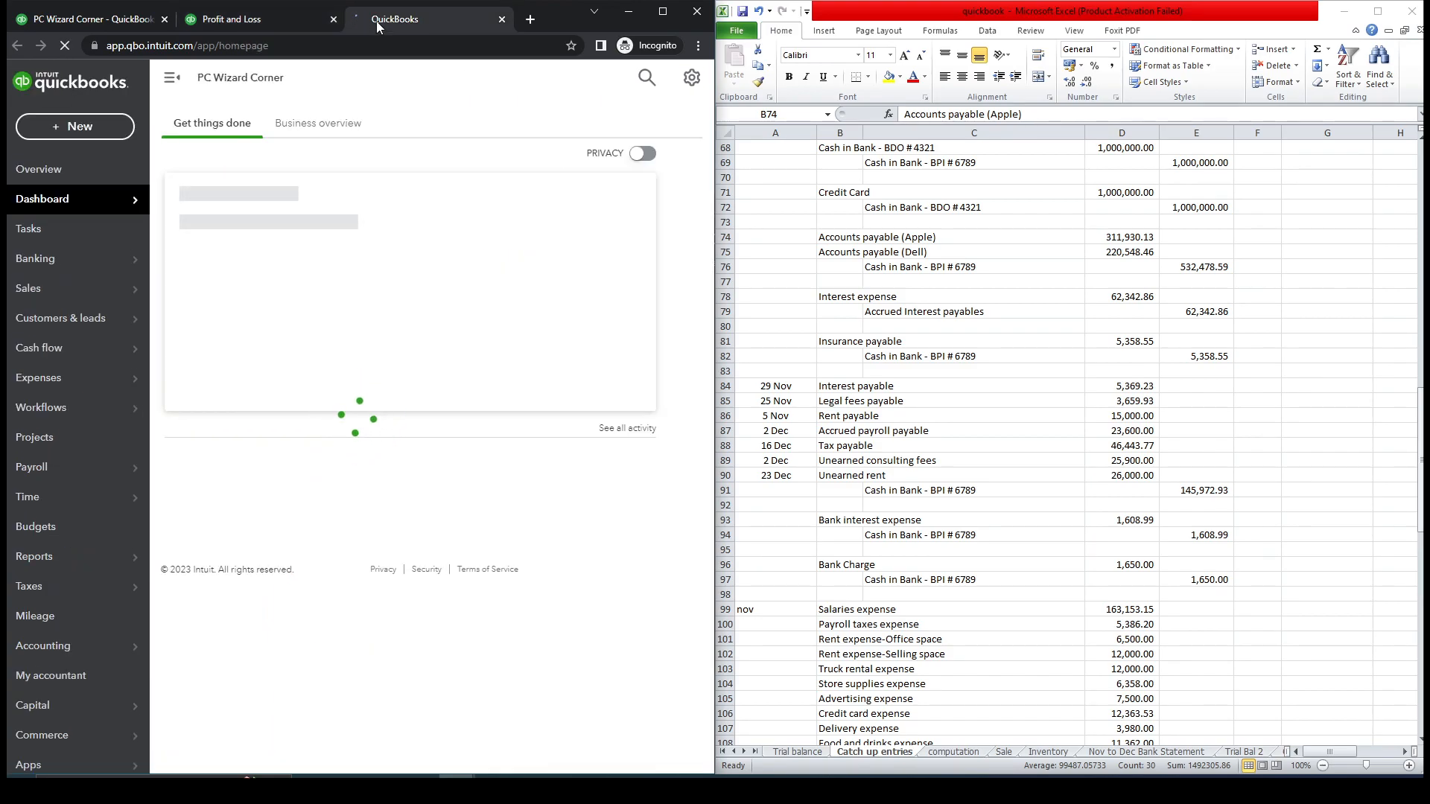
Step: Switch to the Excel workbook and copy the 532478.59 cash credit of the Apple and Dell accounts payable entry
{"action": "left_click", "coordinate": [893, 267]}
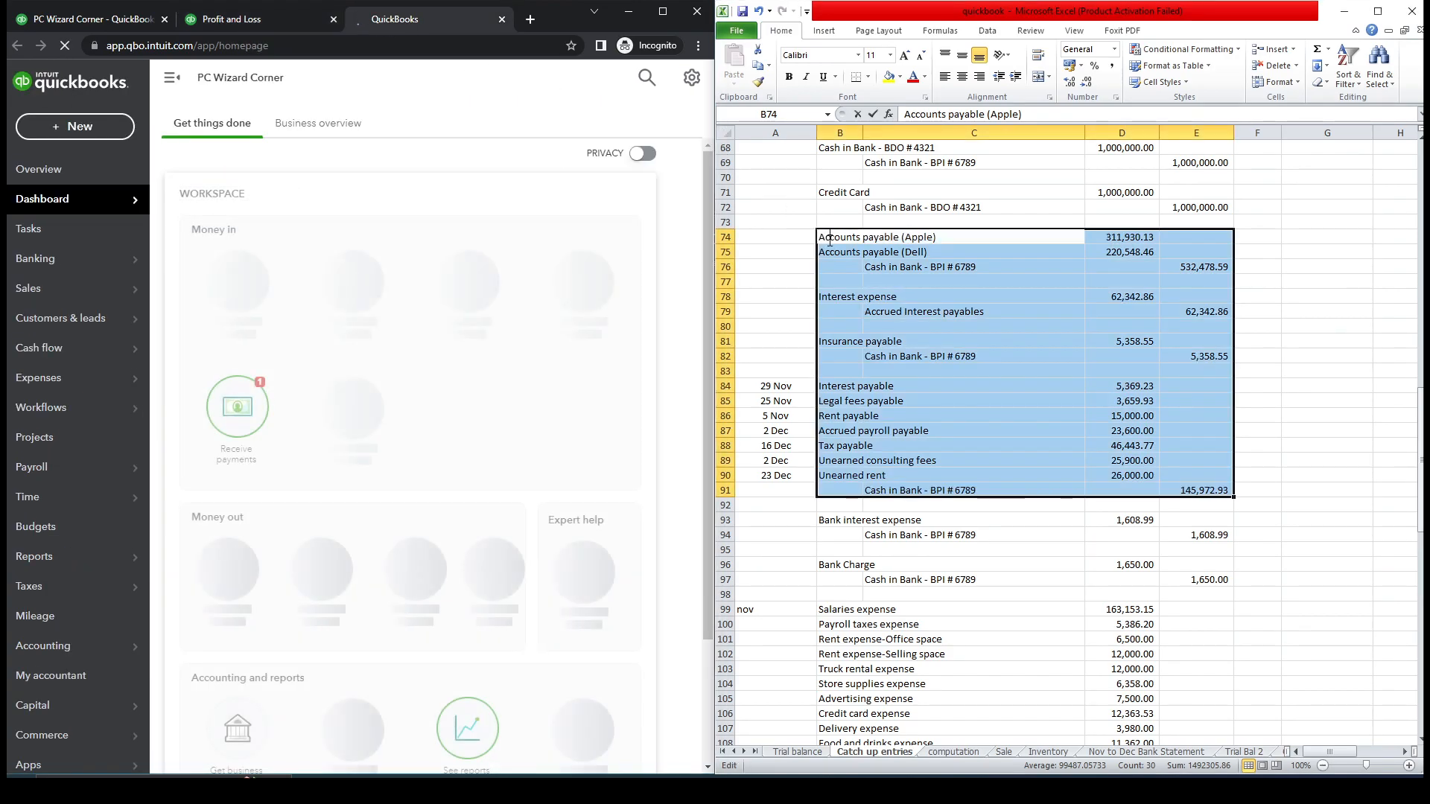
{"action": "left_click", "coordinate": [893, 267]}
{"action": "left_click", "coordinate": [1199, 268]}
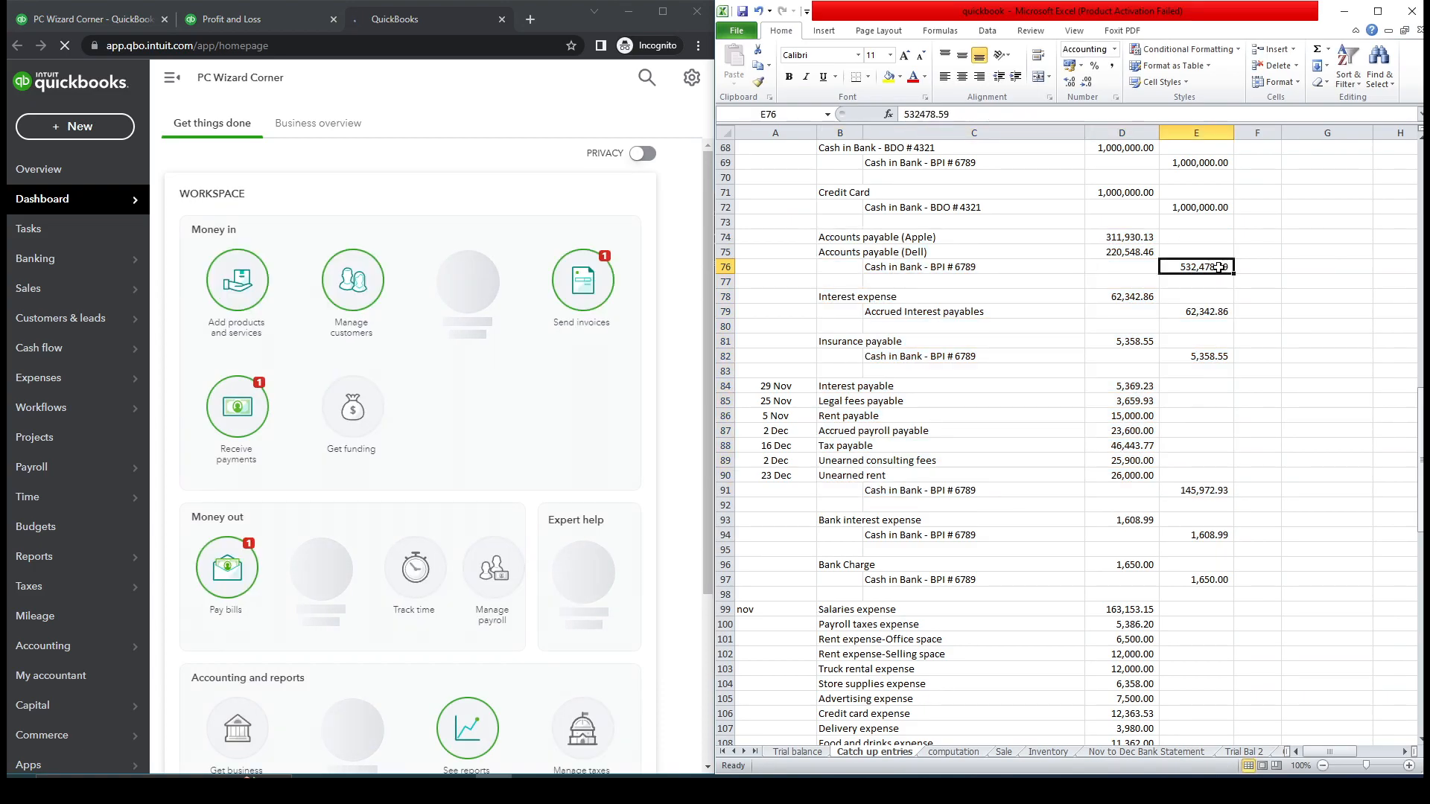
{"action": "left_click", "coordinate": [951, 115]}
{"action": "left_click_drag", "start_coordinate": [951, 115], "coordinate": [902, 115]}
{"action": "key", "text": "ctrl+c"}
{"action": "key", "text": "Escape"}
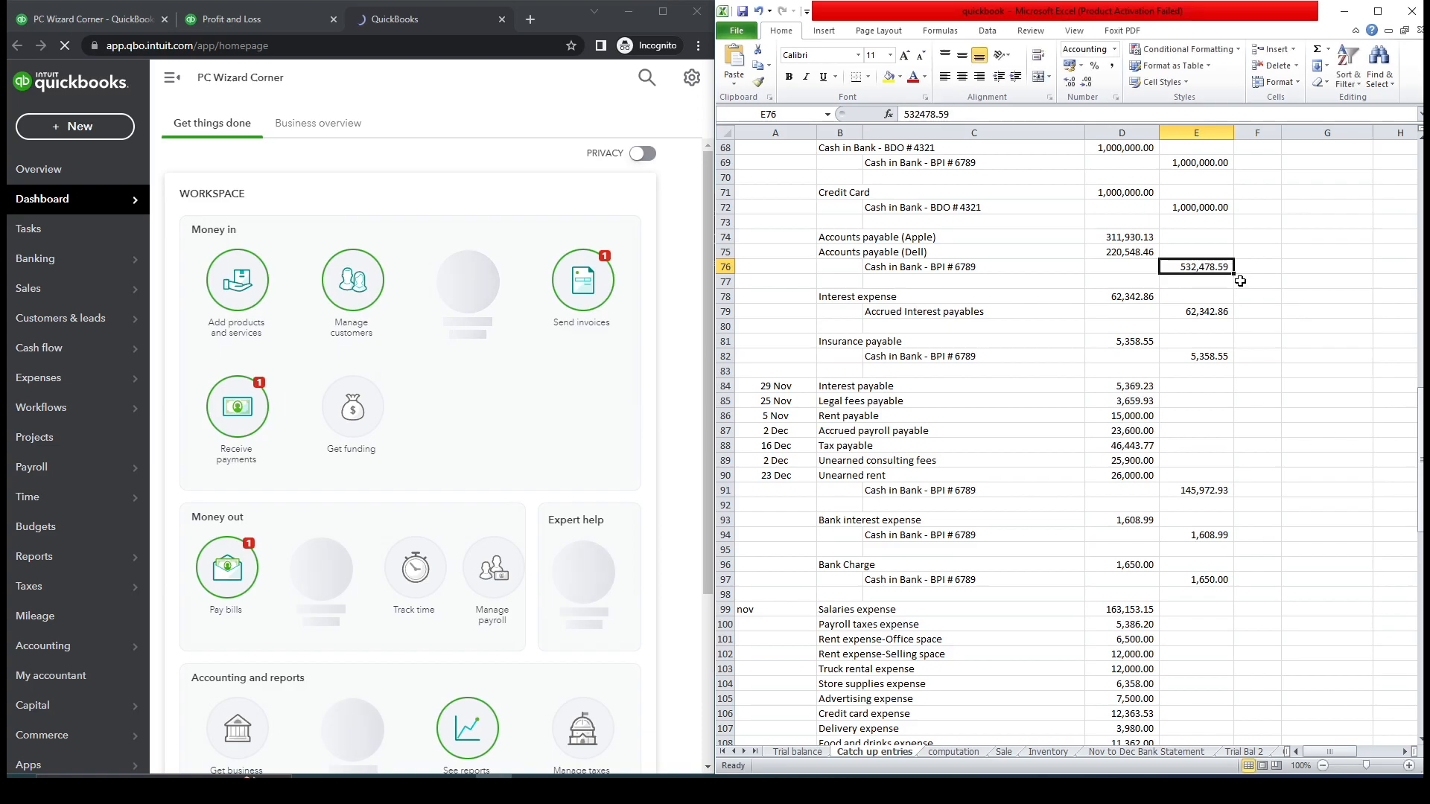
Step: Search the Nov to Dec Bank Statement sheet for 532478.59, check the matching payment's date, and return to the Catch up entries sheet
{"action": "left_click", "coordinate": [1139, 753]}
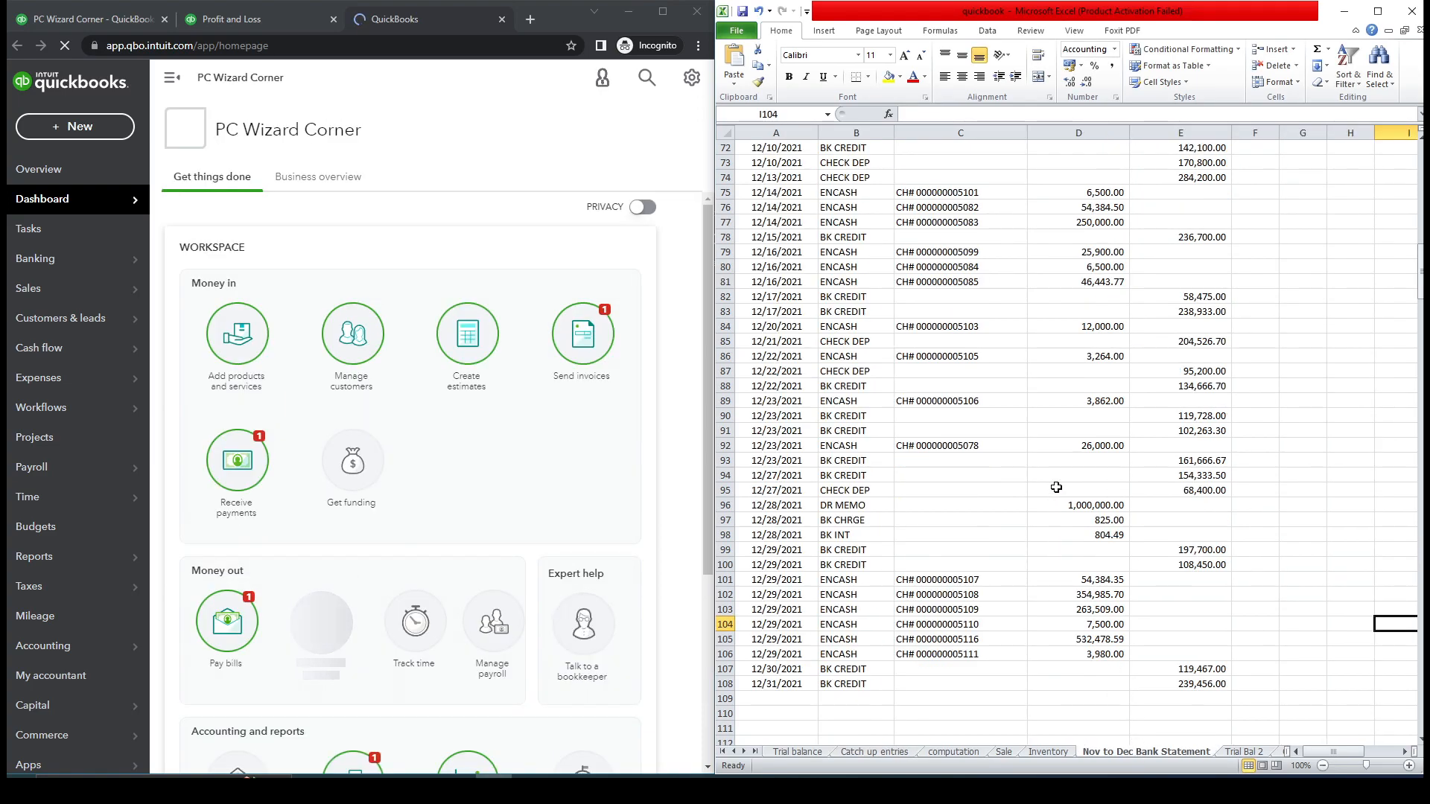
{"action": "key", "text": "ctrl+f"}
{"action": "key", "text": "ctrl+v"}
{"action": "key", "text": "Return"}
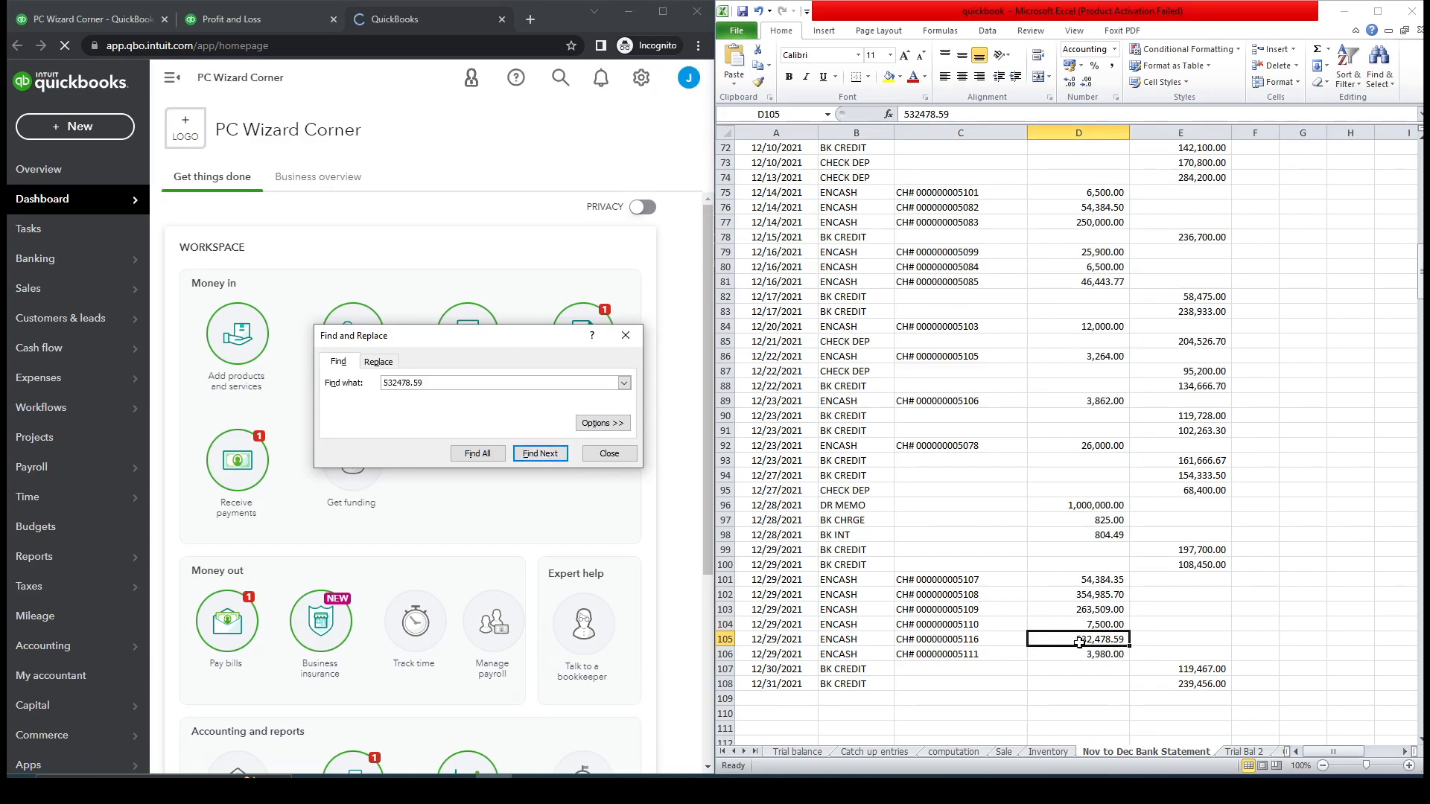
{"action": "left_click", "coordinate": [778, 641]}
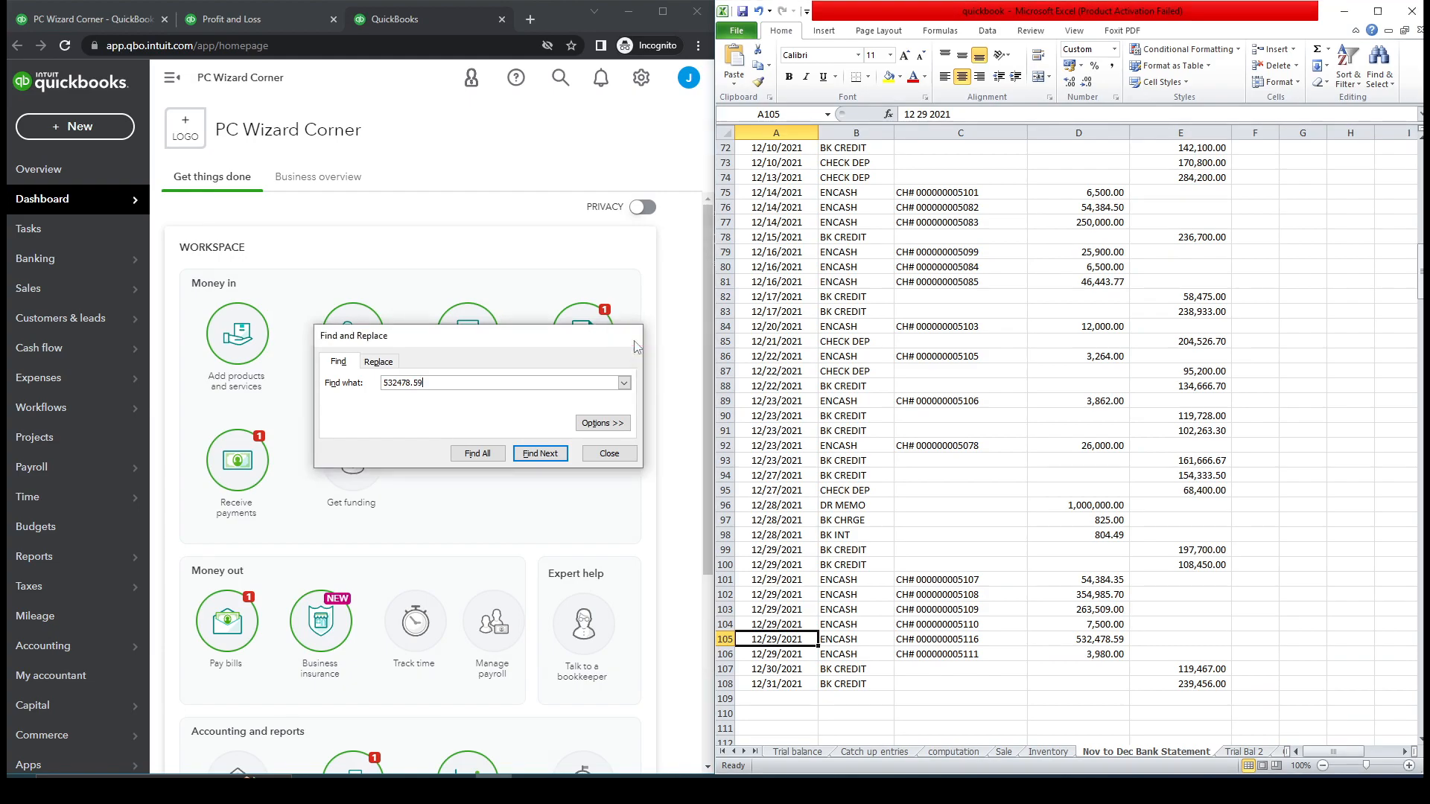
{"action": "left_click", "coordinate": [635, 343]}
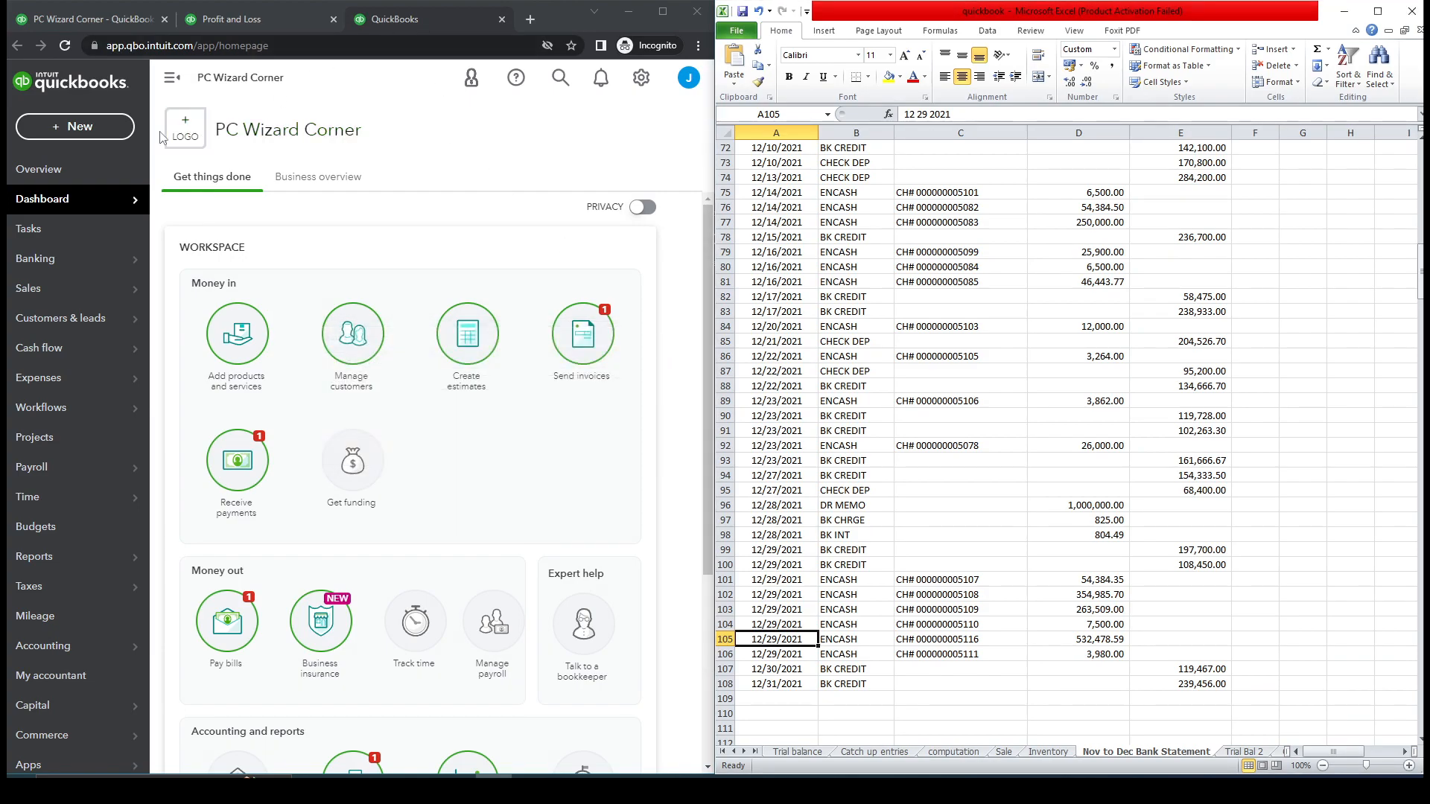
{"action": "left_click", "coordinate": [864, 753]}
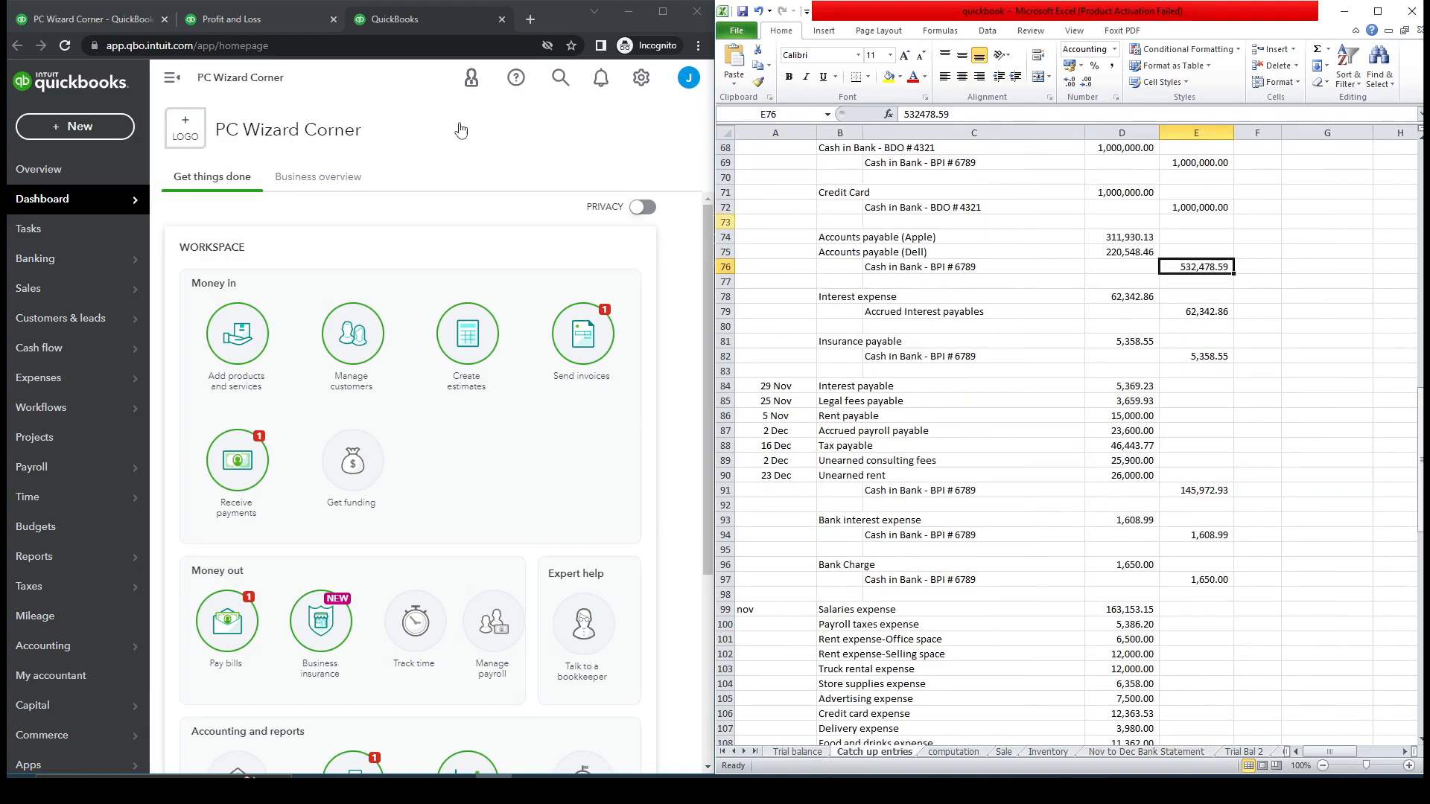
Step: Open Pay Bills in QuickBooks and filter the bills to due dates from 01/01/2021 to 12/31/2021
{"action": "left_click", "coordinate": [92, 128]}
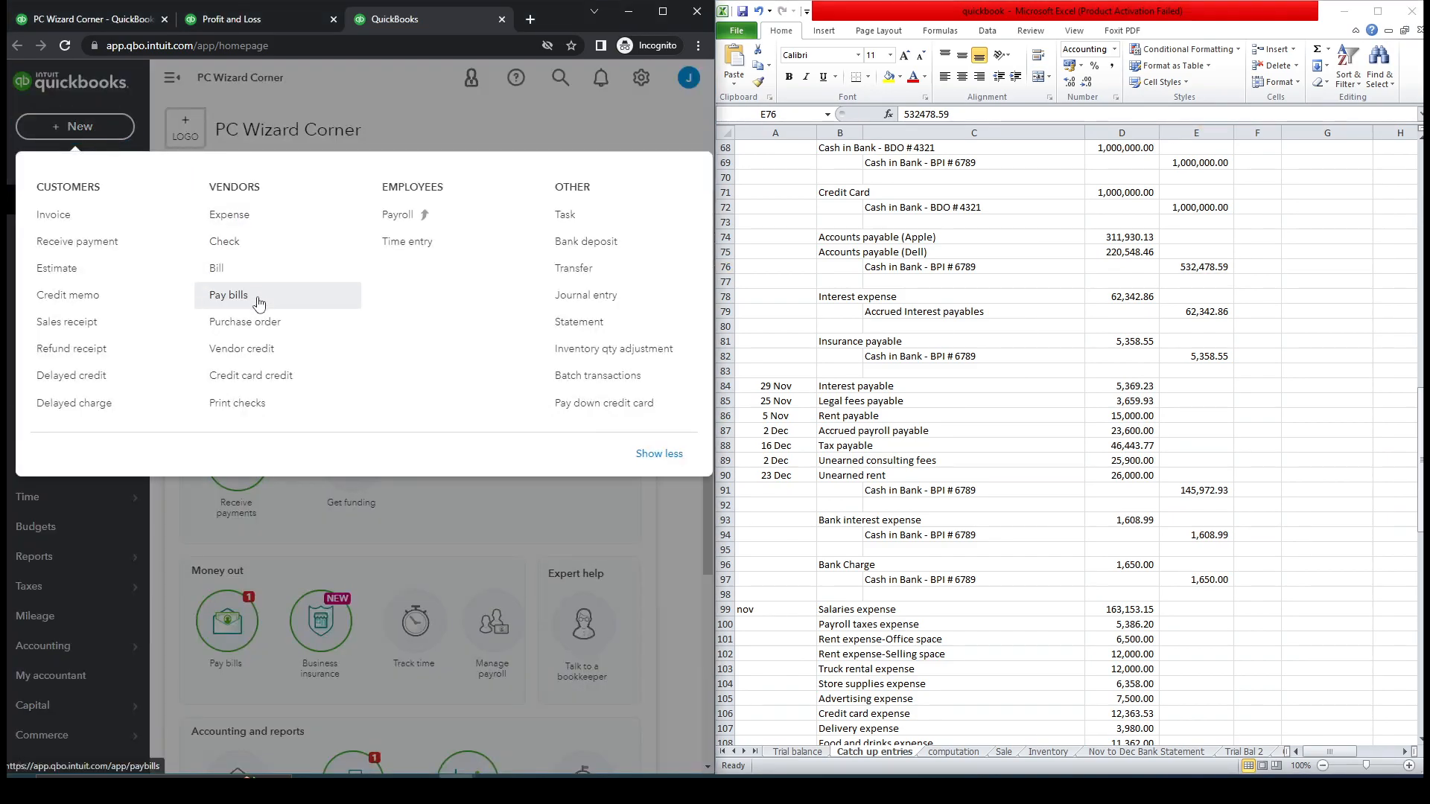
{"action": "left_click", "coordinate": [262, 297]}
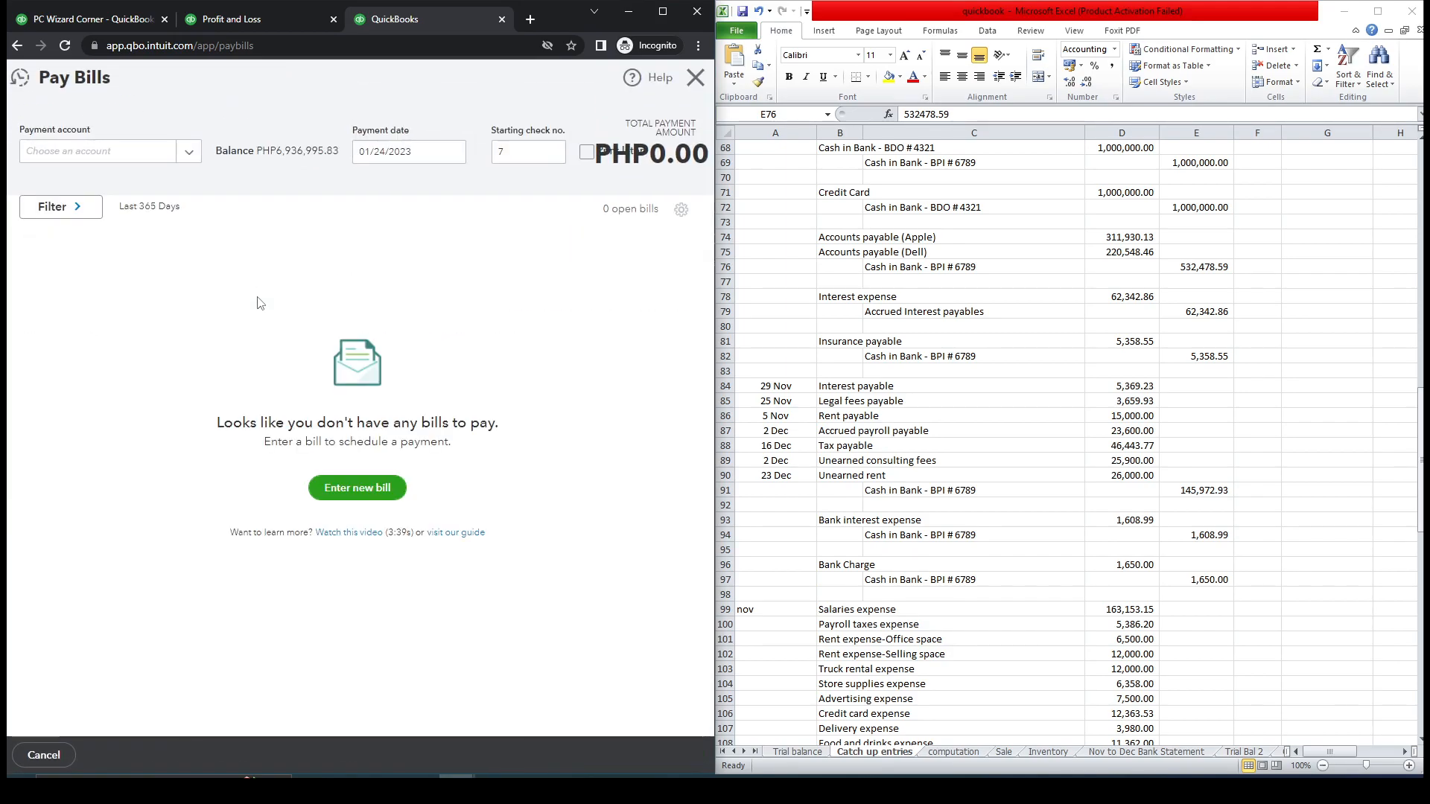
{"action": "left_click", "coordinate": [79, 212]}
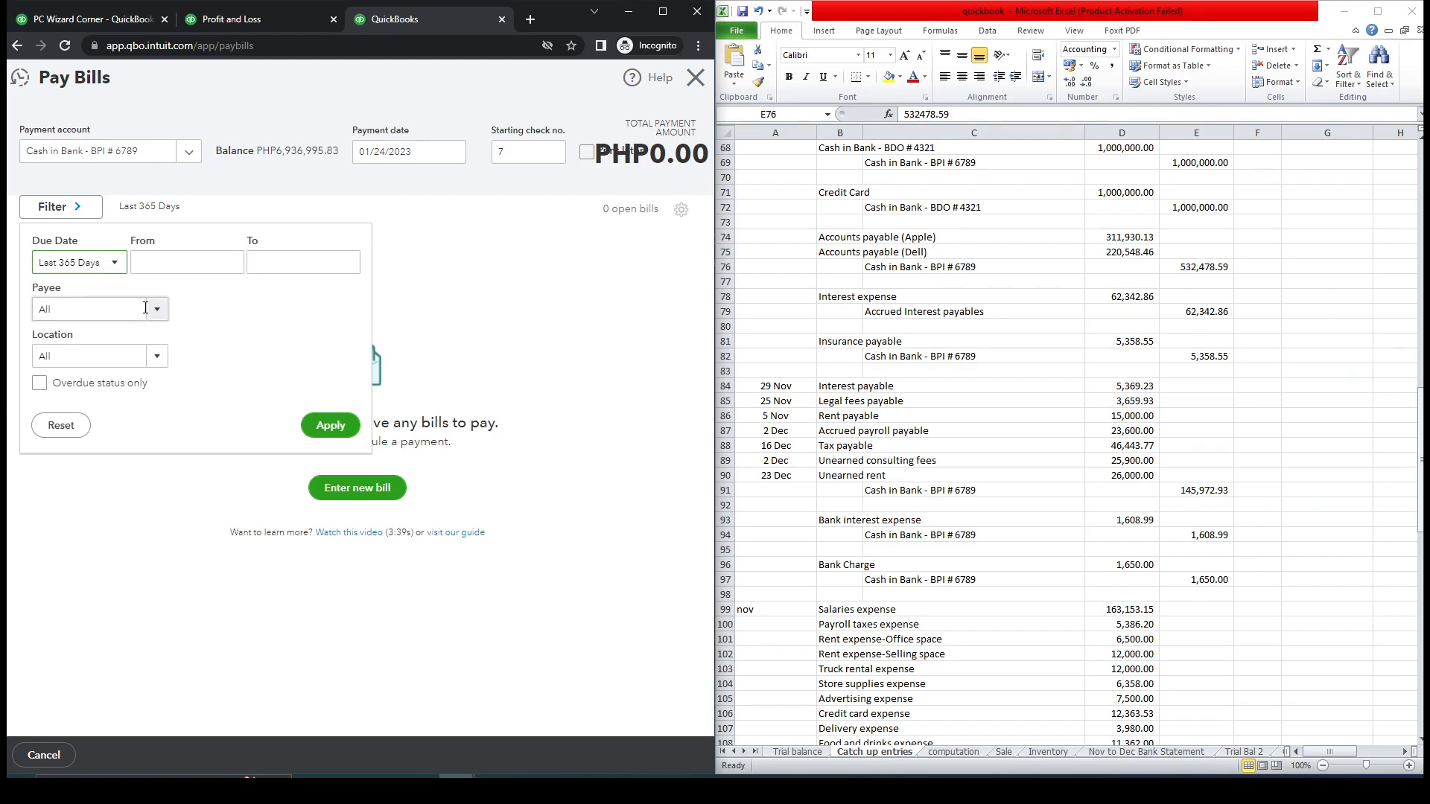
{"action": "left_click", "coordinate": [114, 268]}
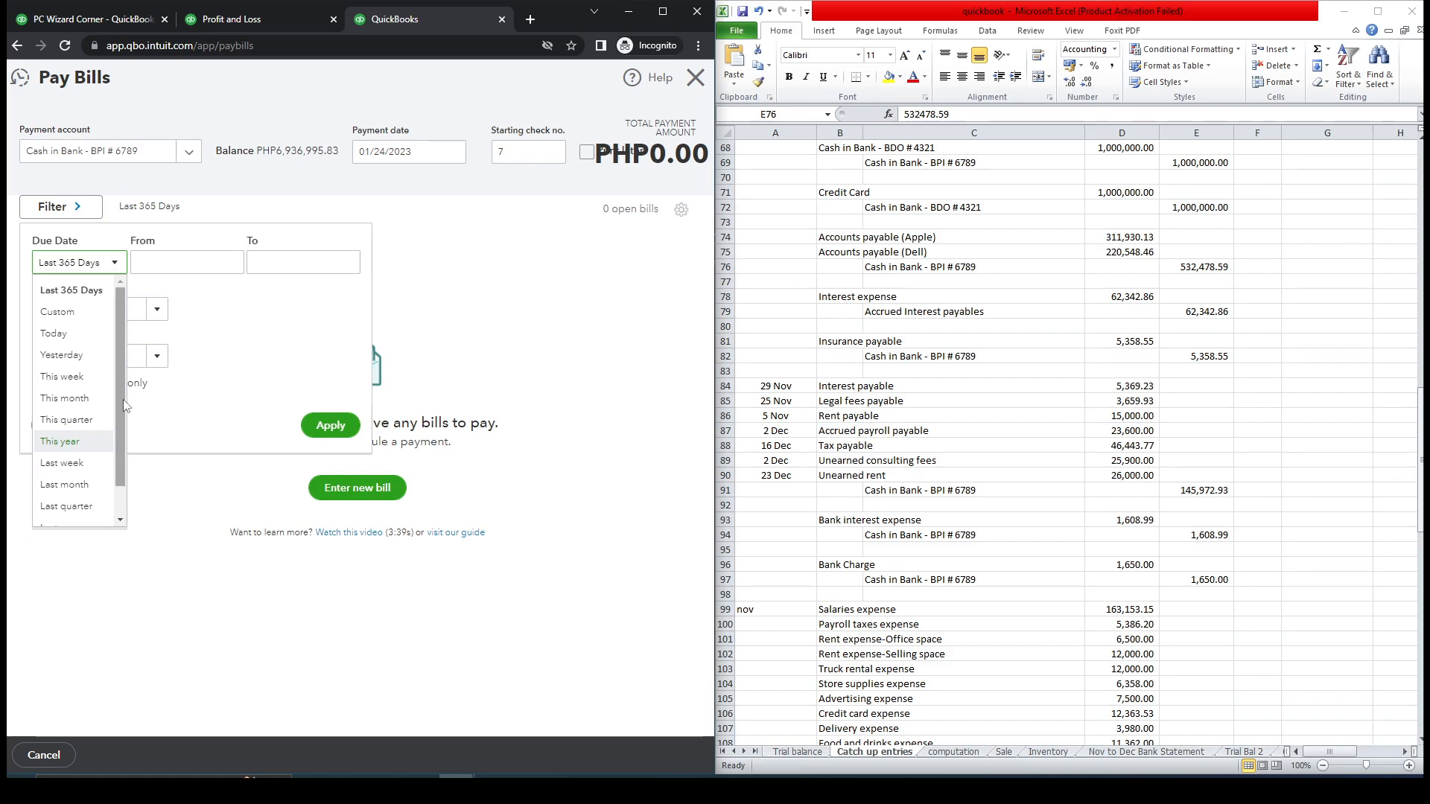
{"action": "scroll", "coordinate": [119, 430], "scroll_direction": "down", "scroll_amount": 2}
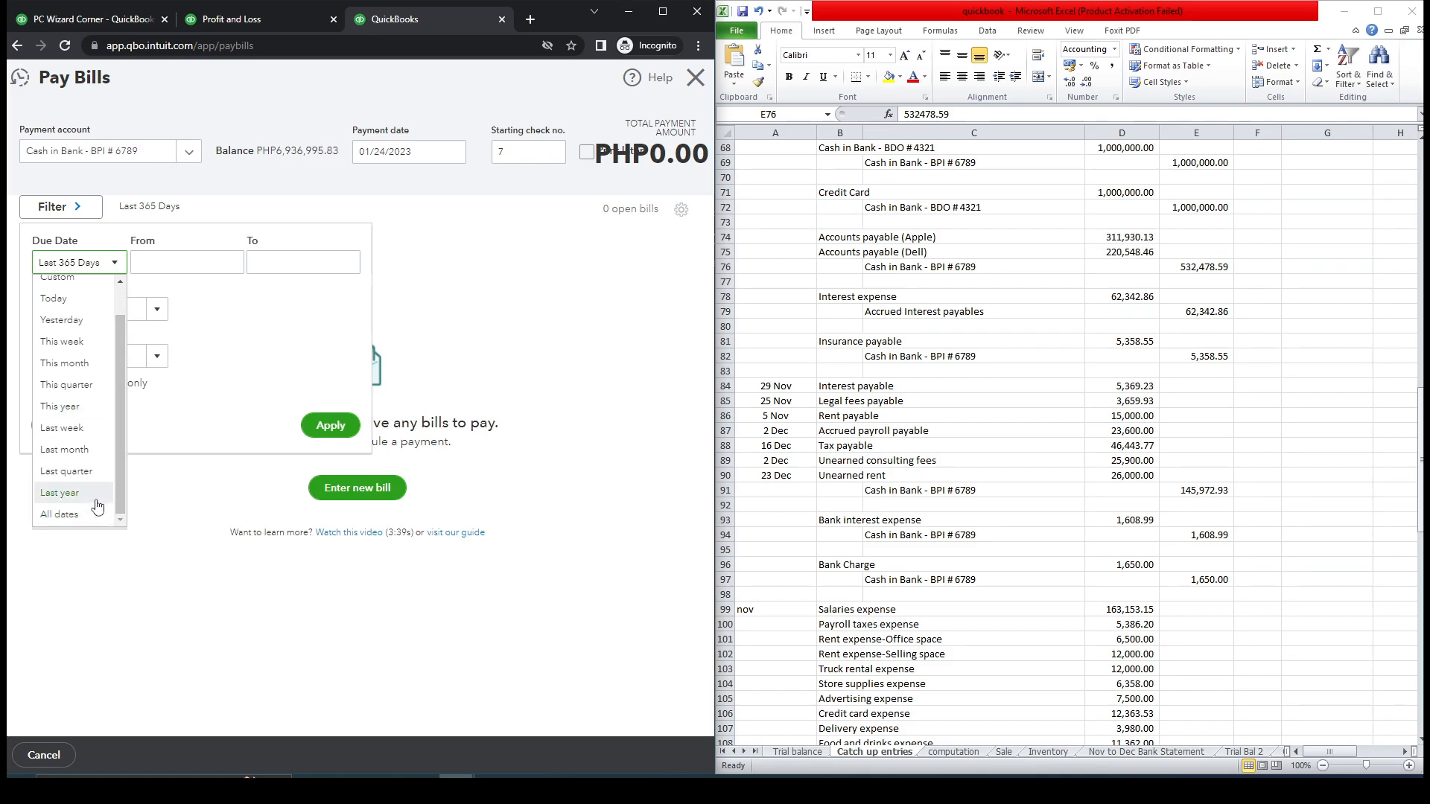
{"action": "left_click", "coordinate": [60, 493]}
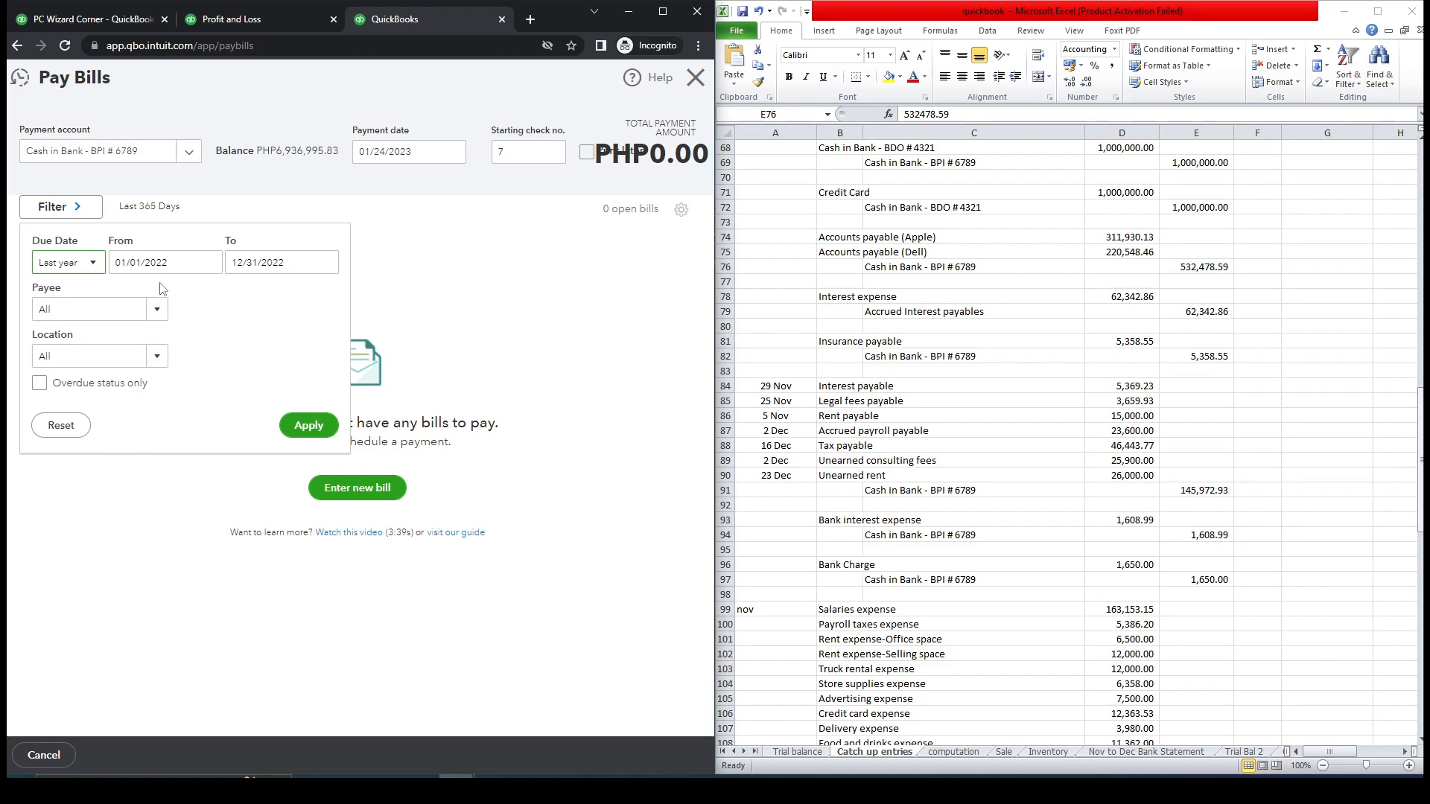
{"action": "left_click_drag", "start_coordinate": [162, 264], "coordinate": [175, 264]}
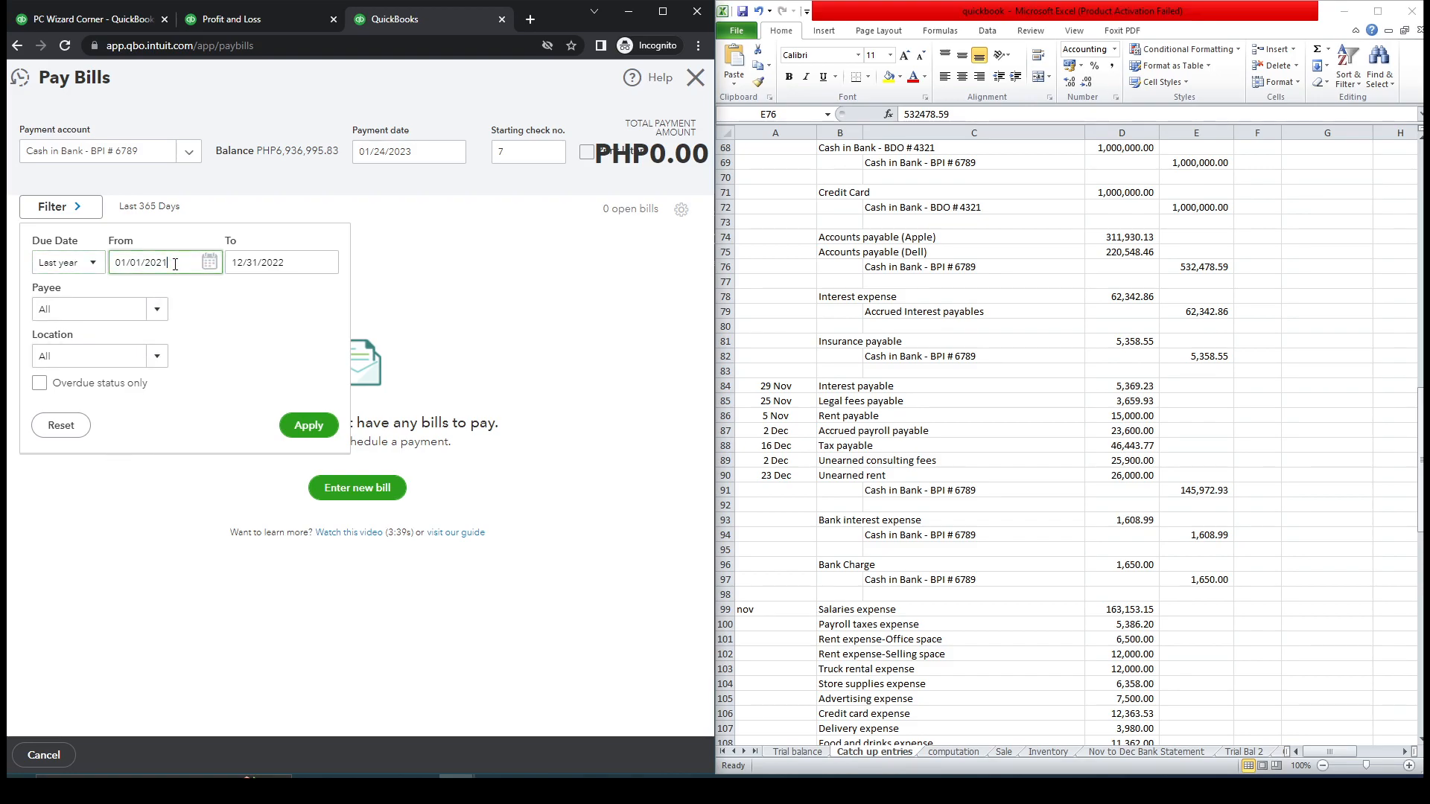
{"action": "type", "text": "1"}
{"action": "left_click", "coordinate": [294, 263]}
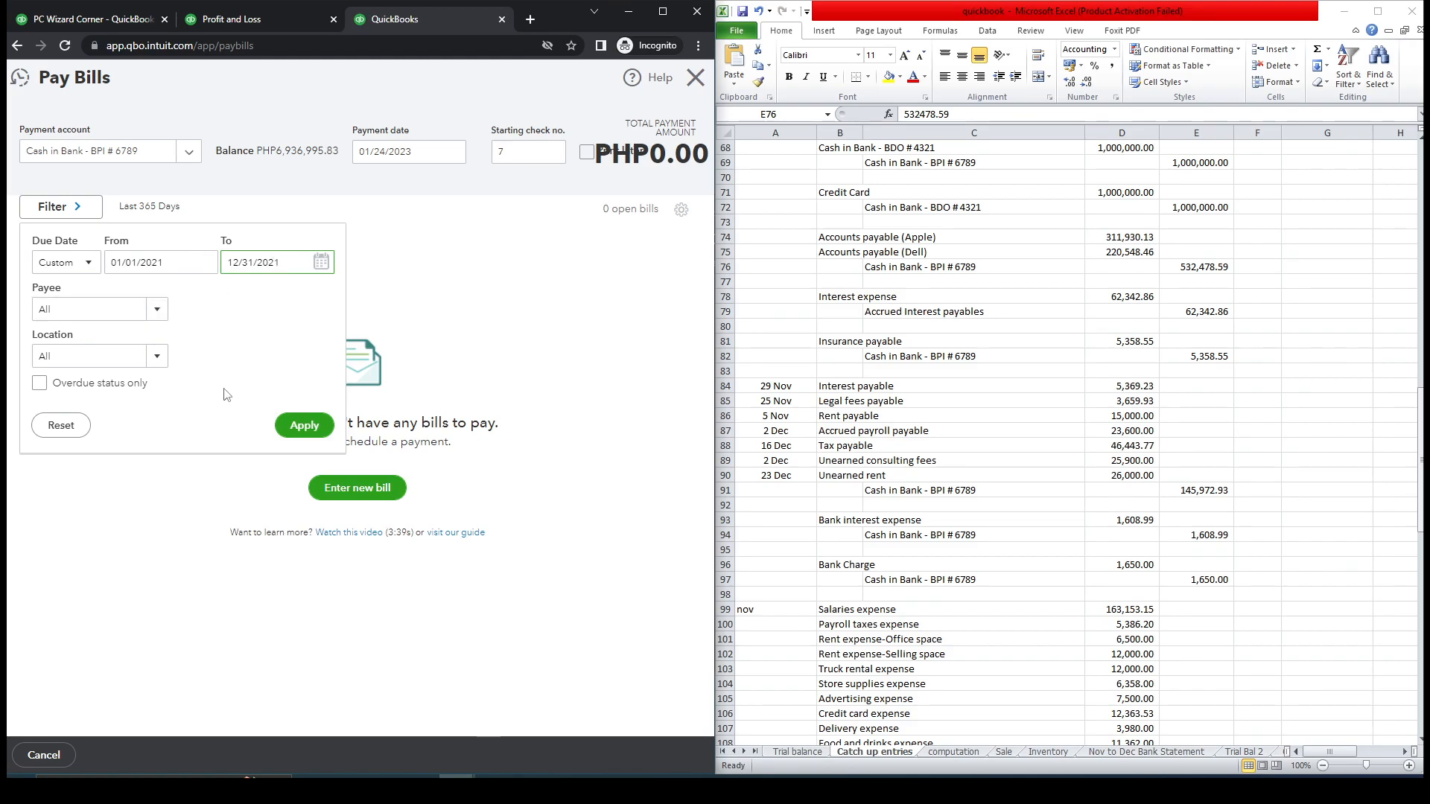
{"action": "left_click", "coordinate": [302, 427]}
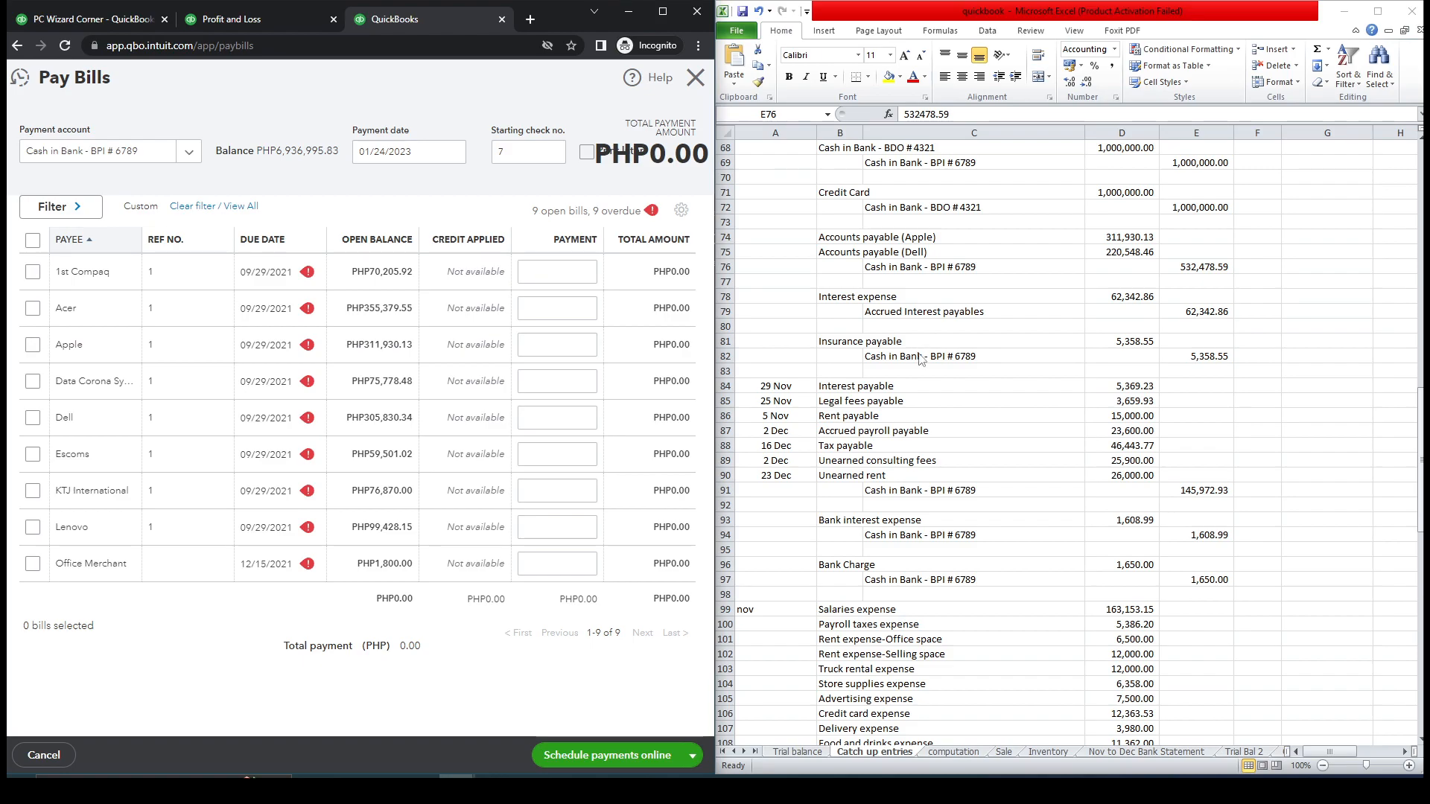
Step: Check the Apple payable amount in the worksheet and select the Apple bill for full payment of 311,930.13
{"action": "left_click", "coordinate": [903, 268]}
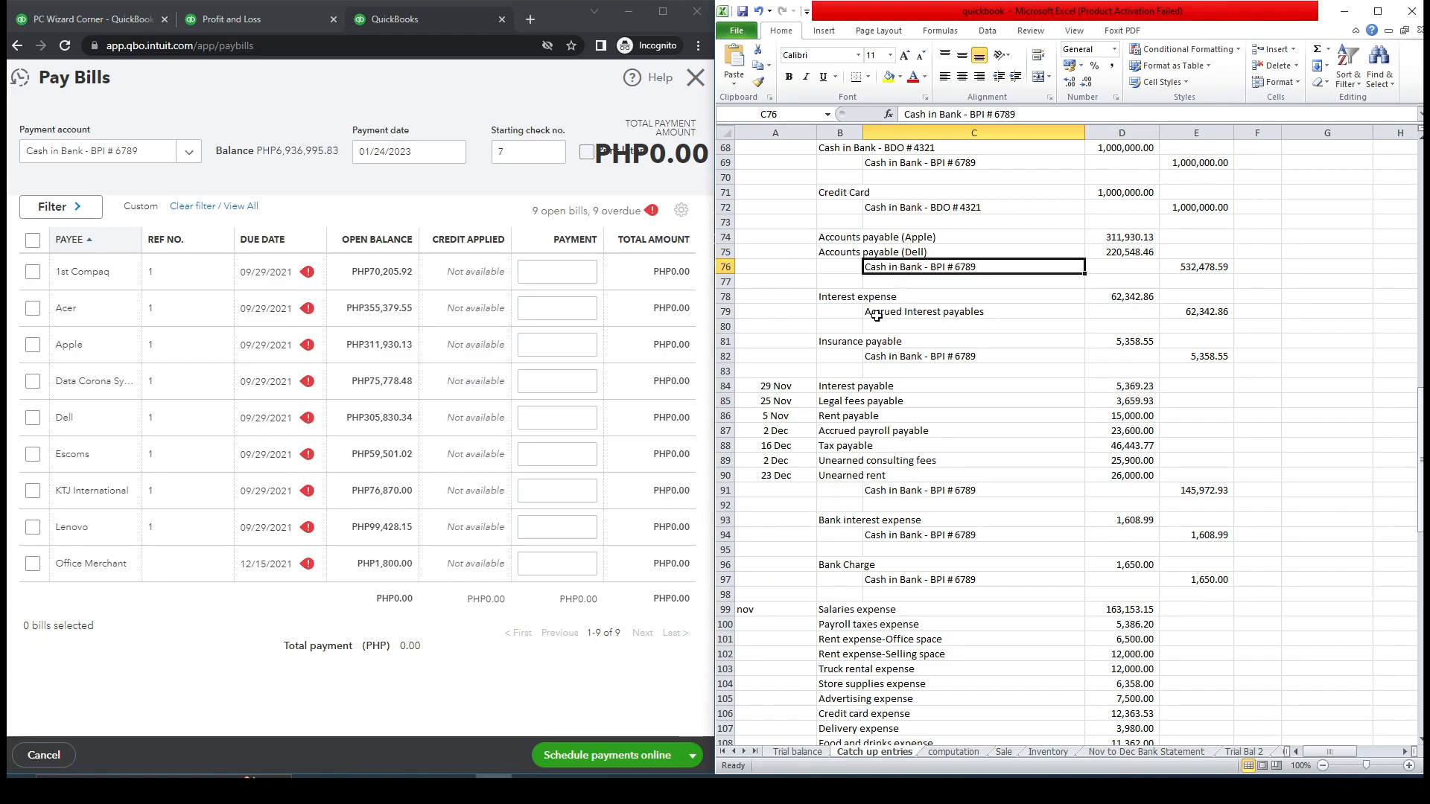
{"action": "left_click", "coordinate": [1115, 239]}
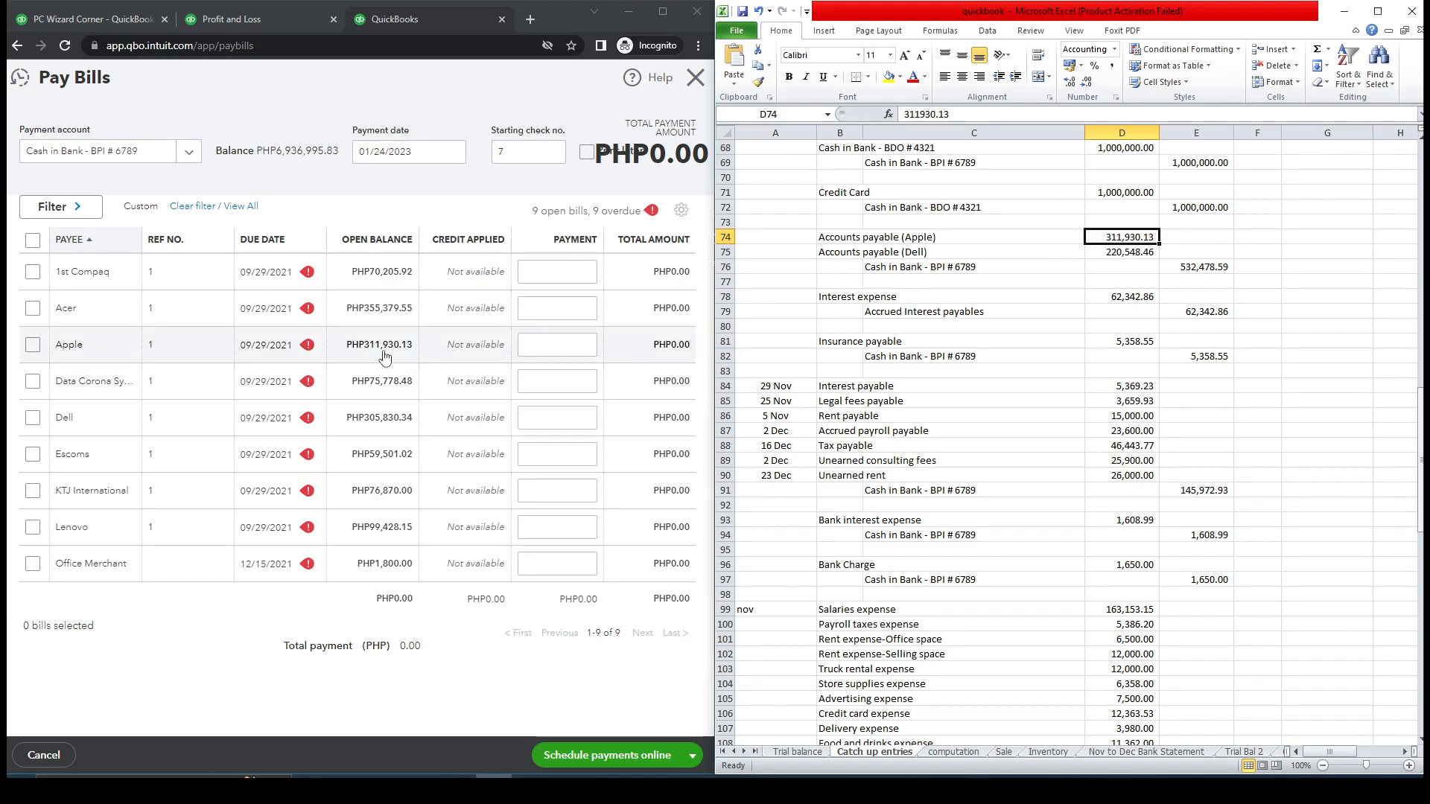
{"action": "left_click", "coordinate": [32, 345]}
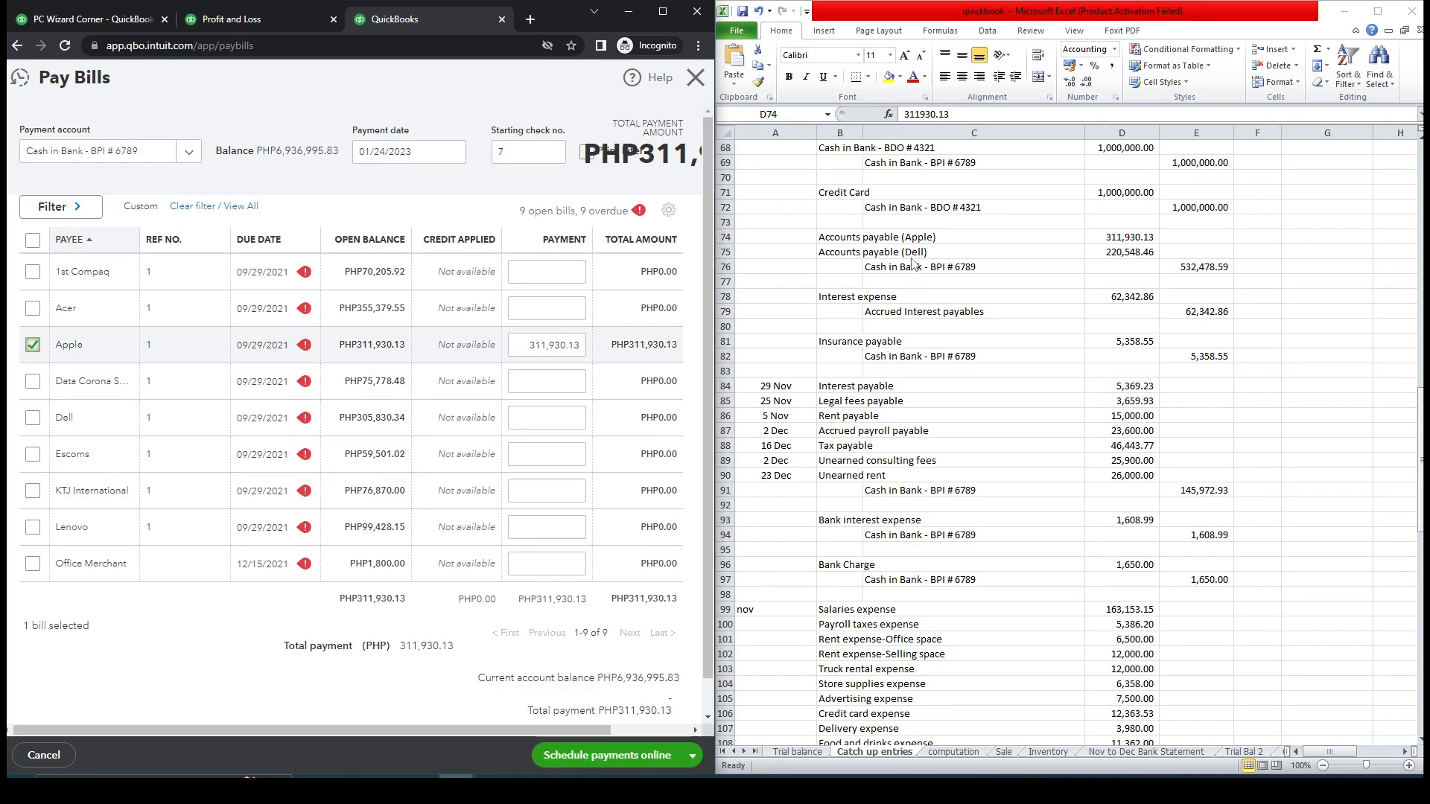
Step: Copy the Dell payable amount from the worksheet and enter 220,548.46 as the payment on the Dell bill
{"action": "double_click", "coordinate": [1095, 254]}
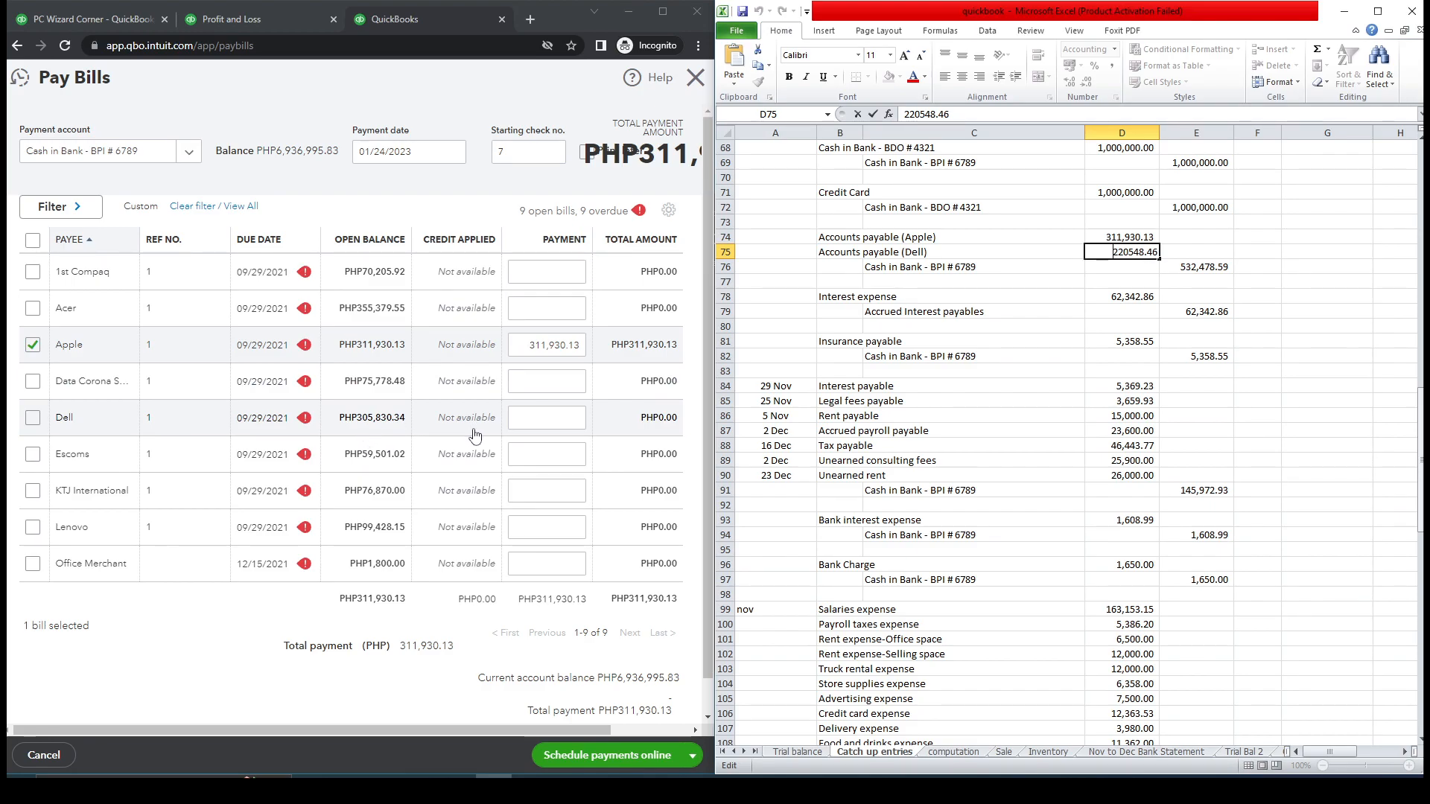
{"action": "key", "text": "Return"}
{"action": "left_click", "coordinate": [1117, 253]}
{"action": "key", "text": "ctrl+c"}
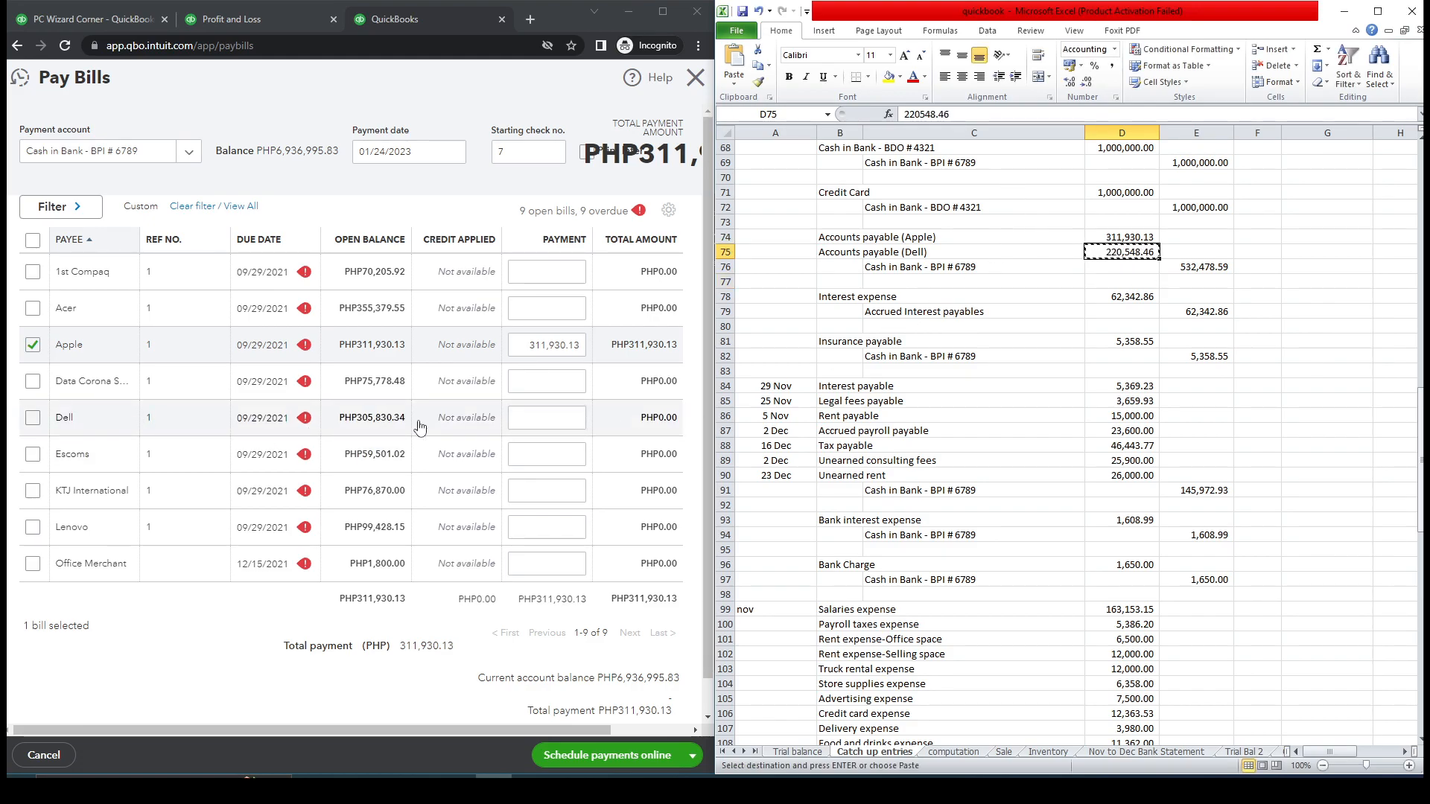
{"action": "left_click", "coordinate": [525, 417]}
{"action": "key", "text": "ctrl+v"}
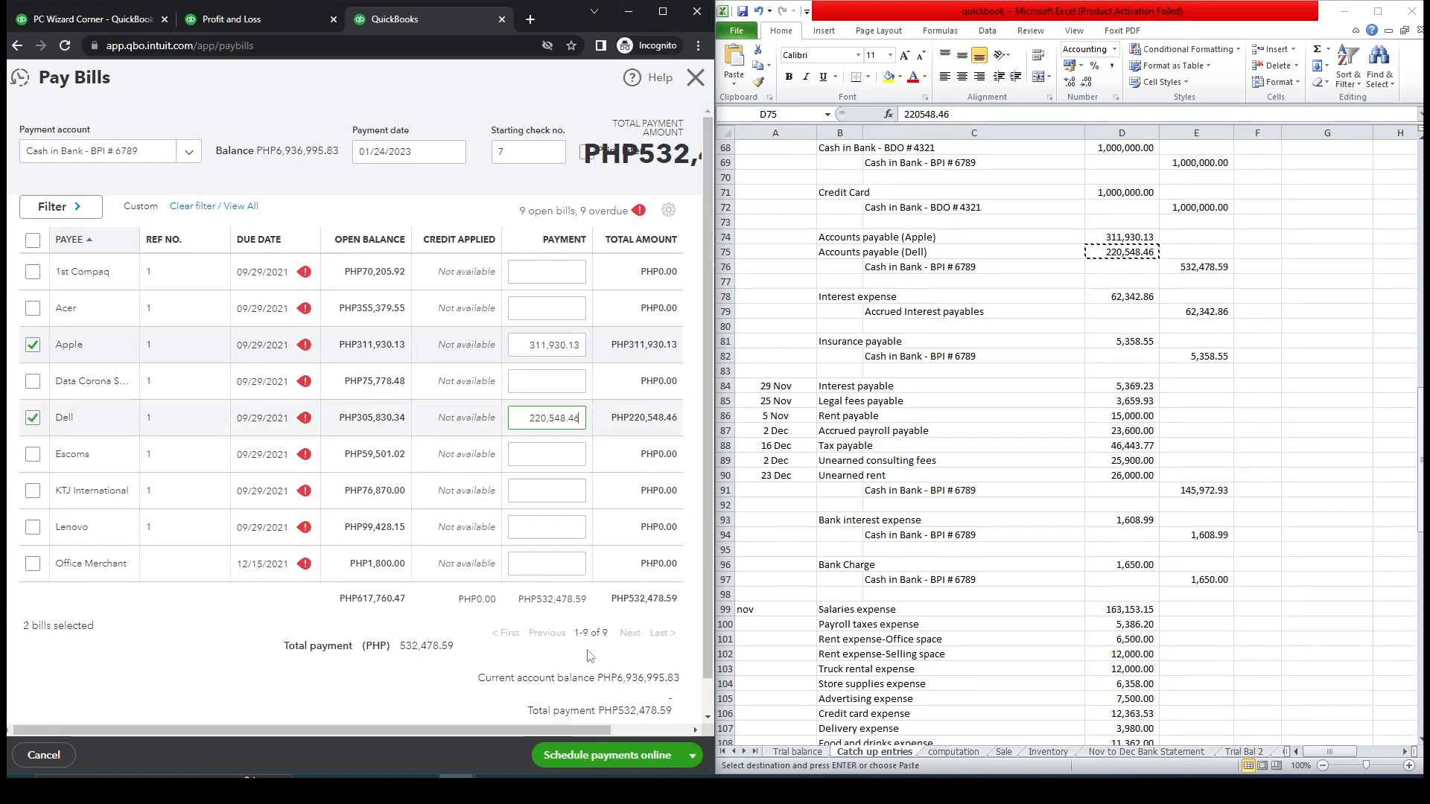
Step: Recheck the payment's date on the bank statement sheet and set the bill payment date to 12/29/2021
{"action": "left_click_drag", "start_coordinate": [545, 727], "coordinate": [646, 729]}
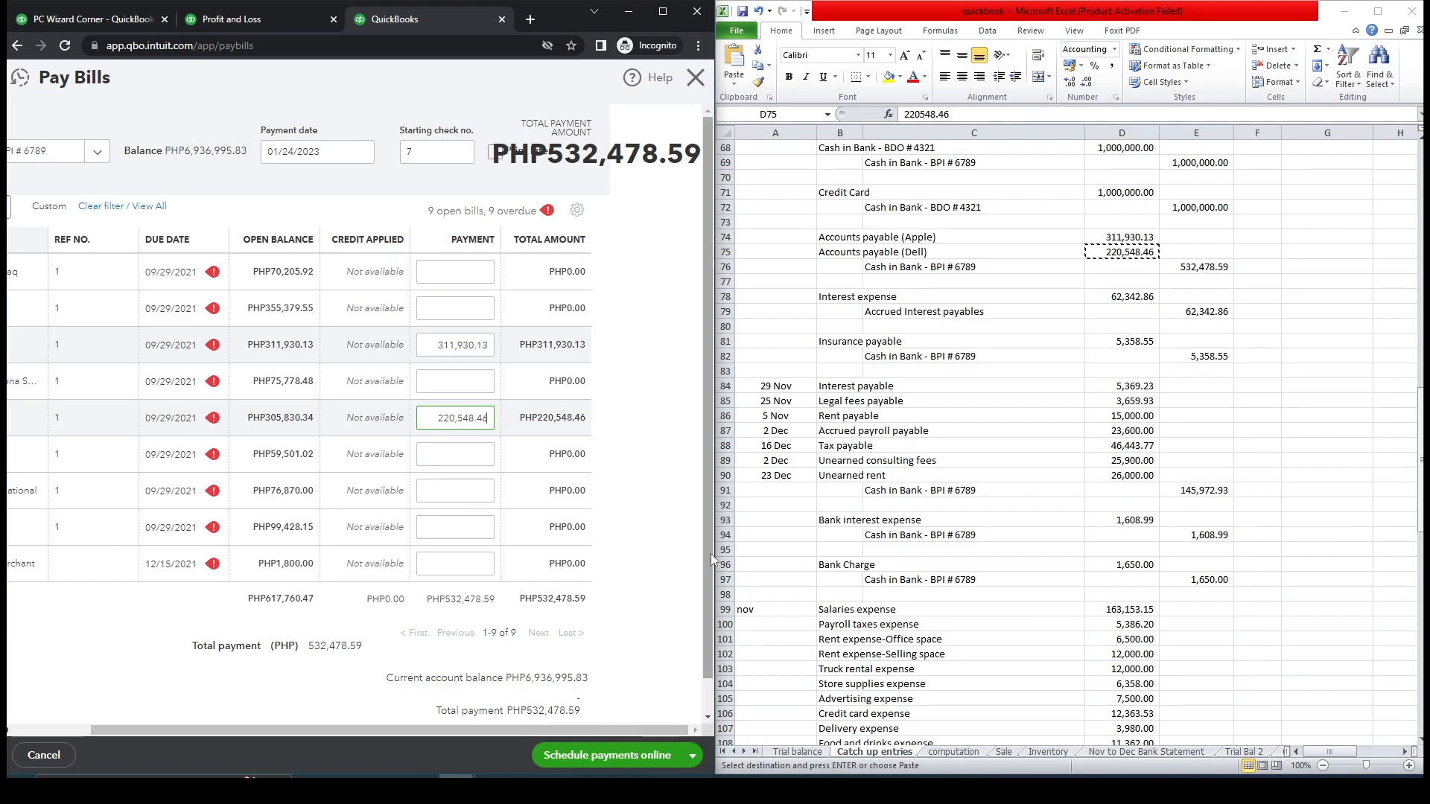
{"action": "left_click", "coordinate": [692, 755]}
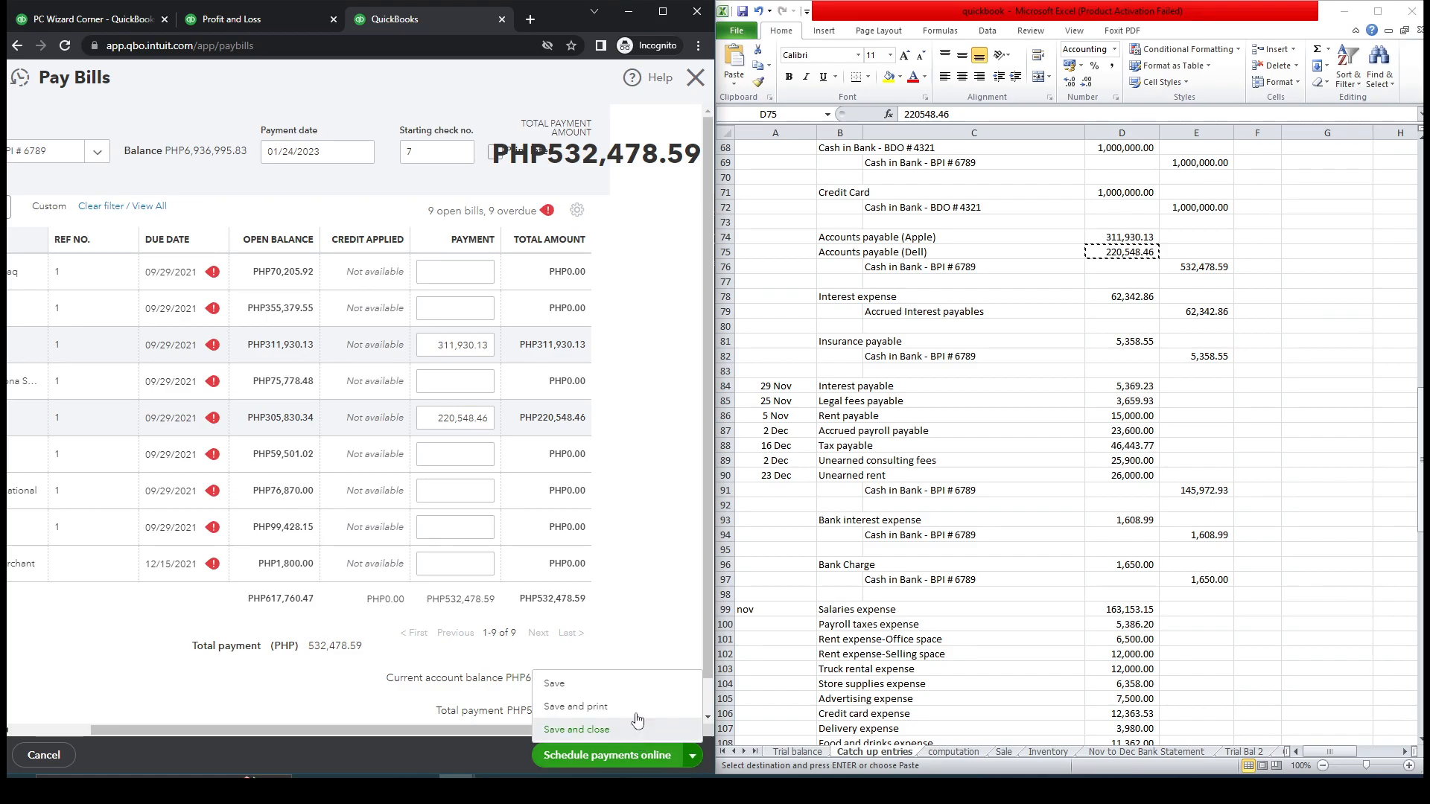
{"action": "left_click_drag", "start_coordinate": [280, 152], "coordinate": [263, 157]}
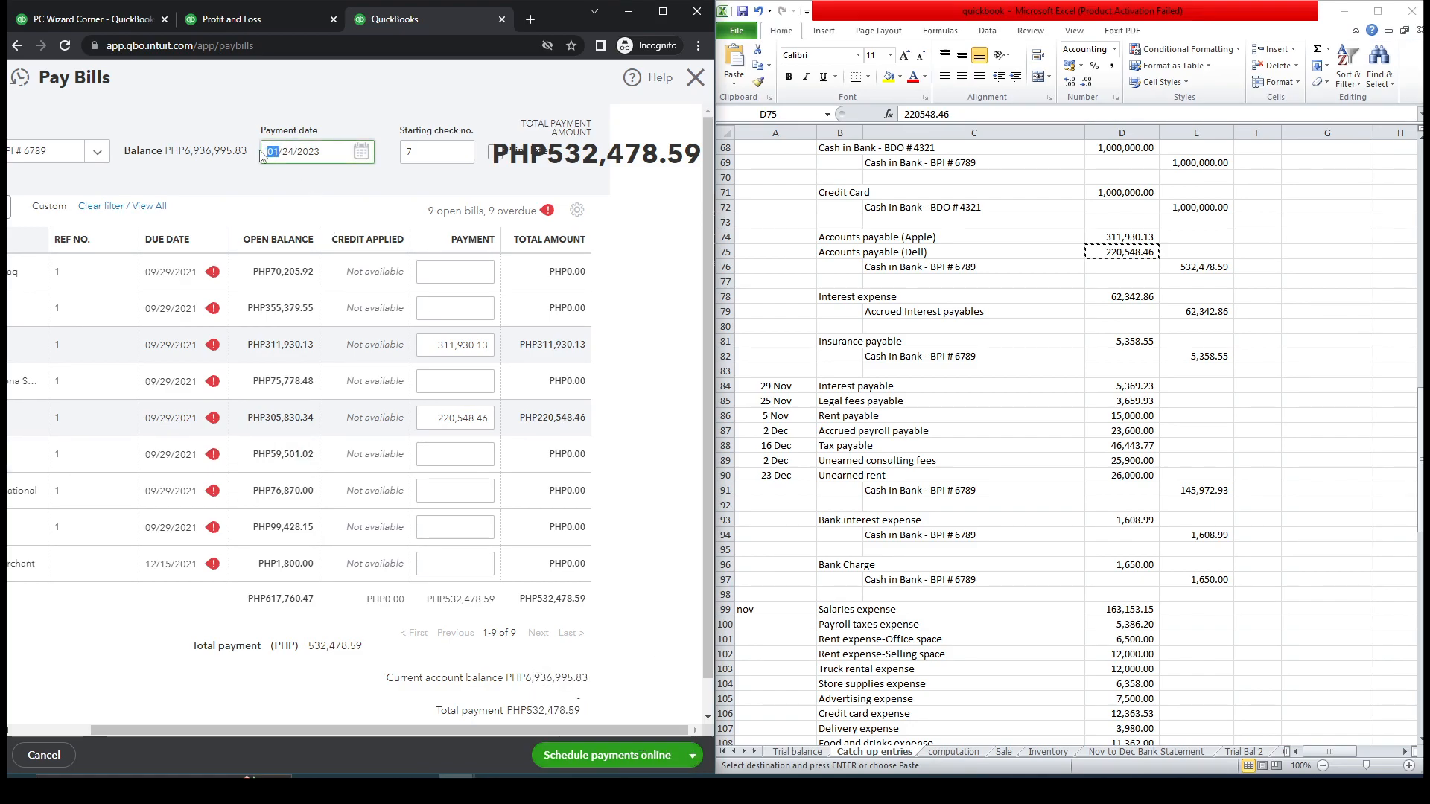
{"action": "left_click", "coordinate": [1111, 752]}
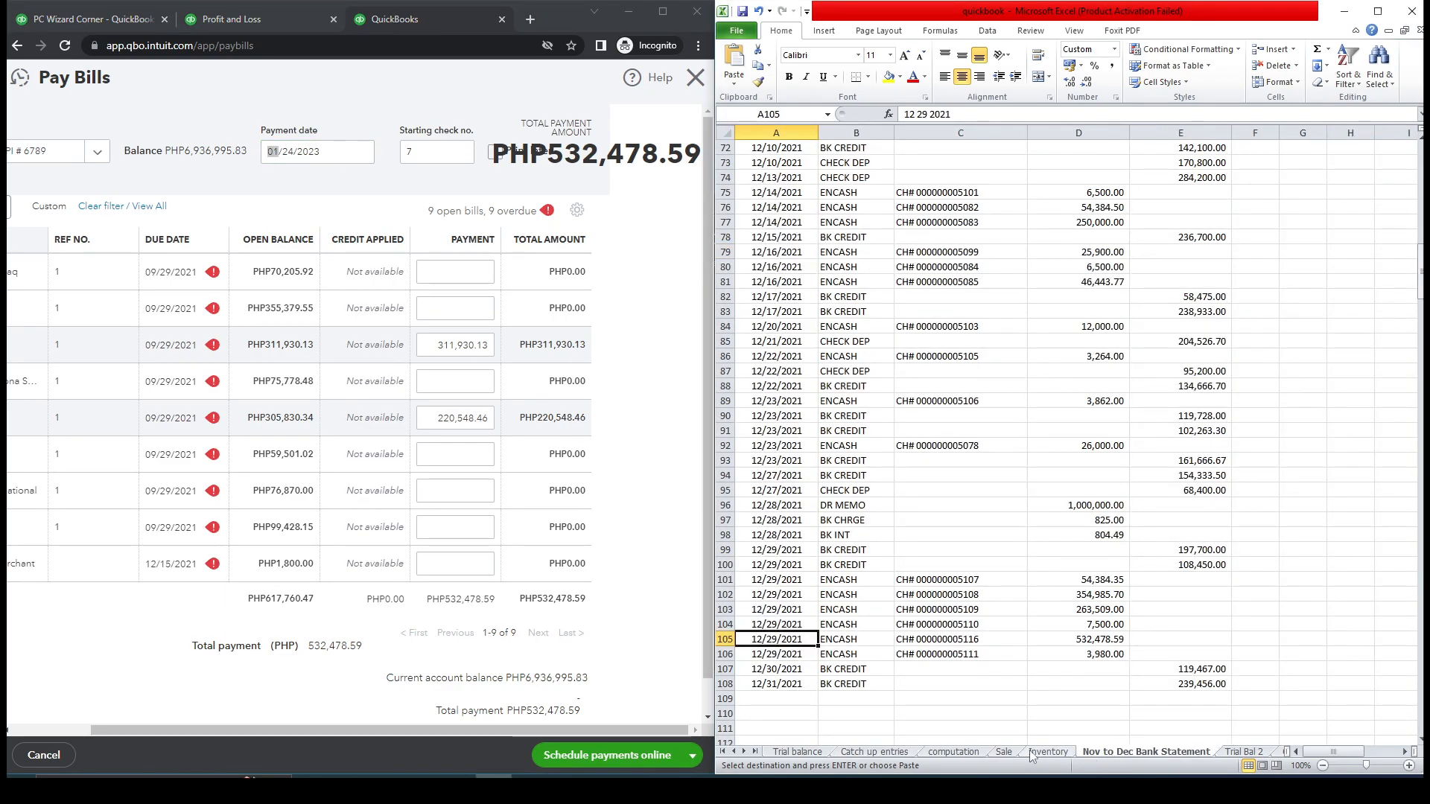
{"action": "left_click", "coordinate": [868, 754]}
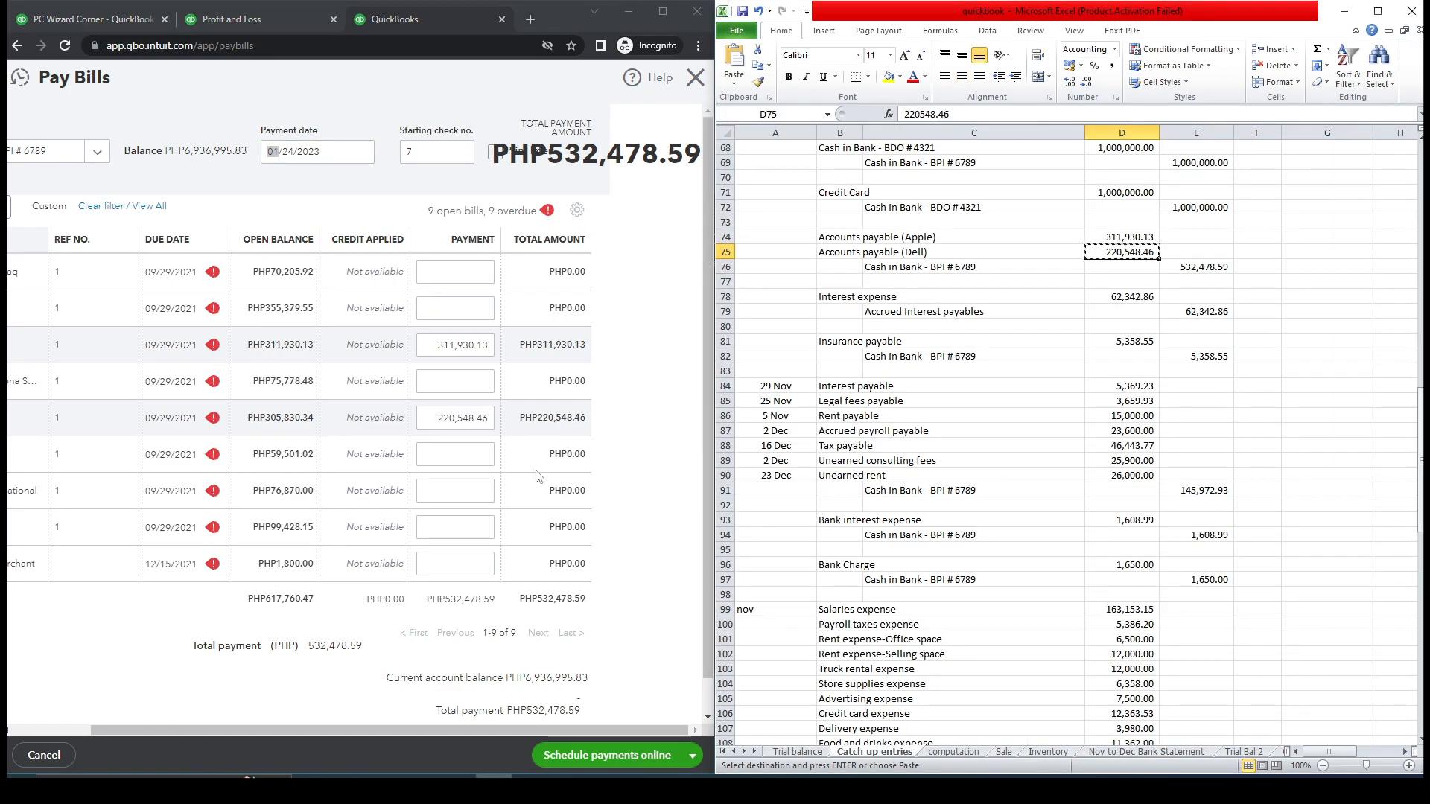
{"action": "left_click", "coordinate": [279, 153]}
{"action": "left_click_drag", "start_coordinate": [279, 152], "coordinate": [254, 155]}
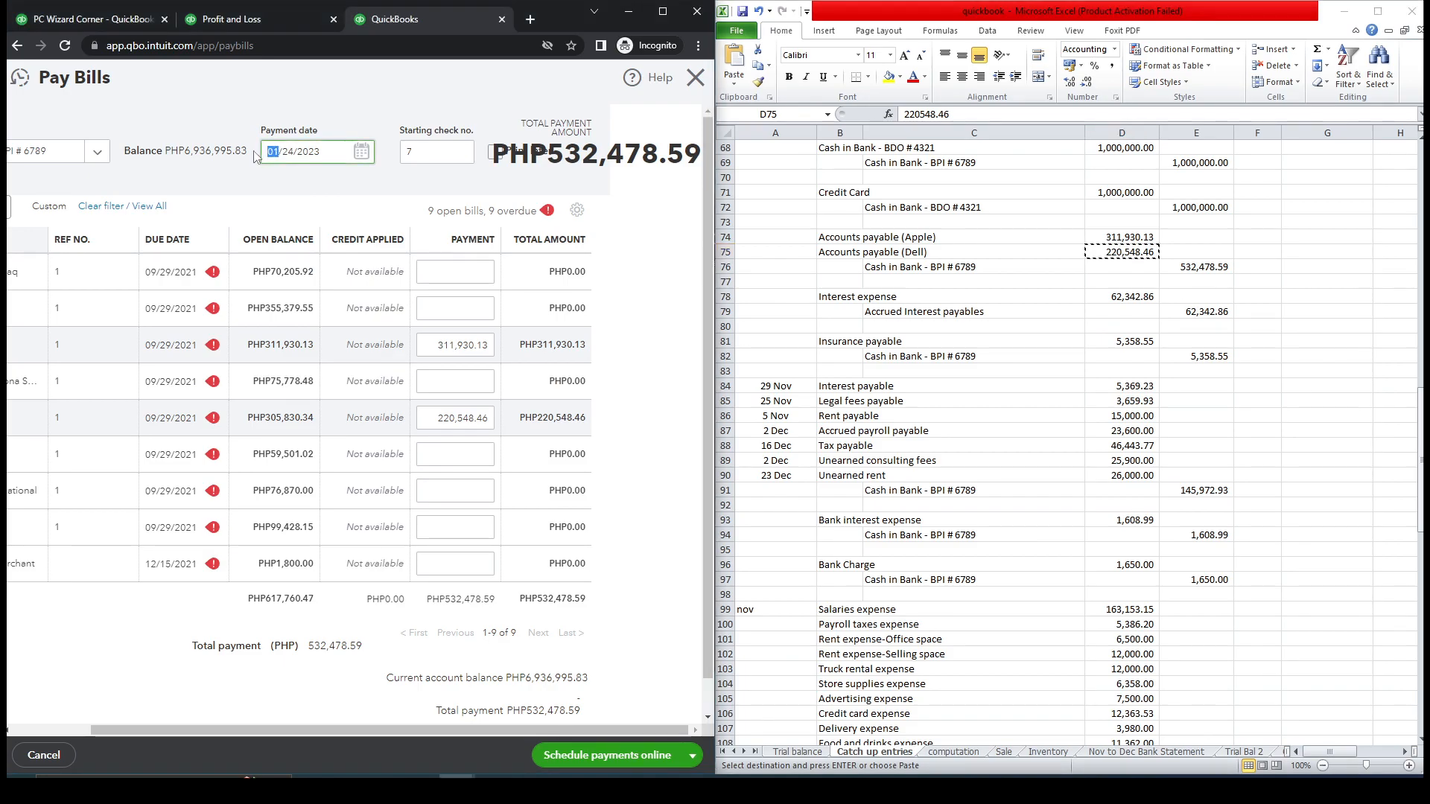
{"action": "type", "text": "12"}
{"action": "left_click_drag", "start_coordinate": [282, 153], "coordinate": [295, 153]}
{"action": "type", "text": "2"}
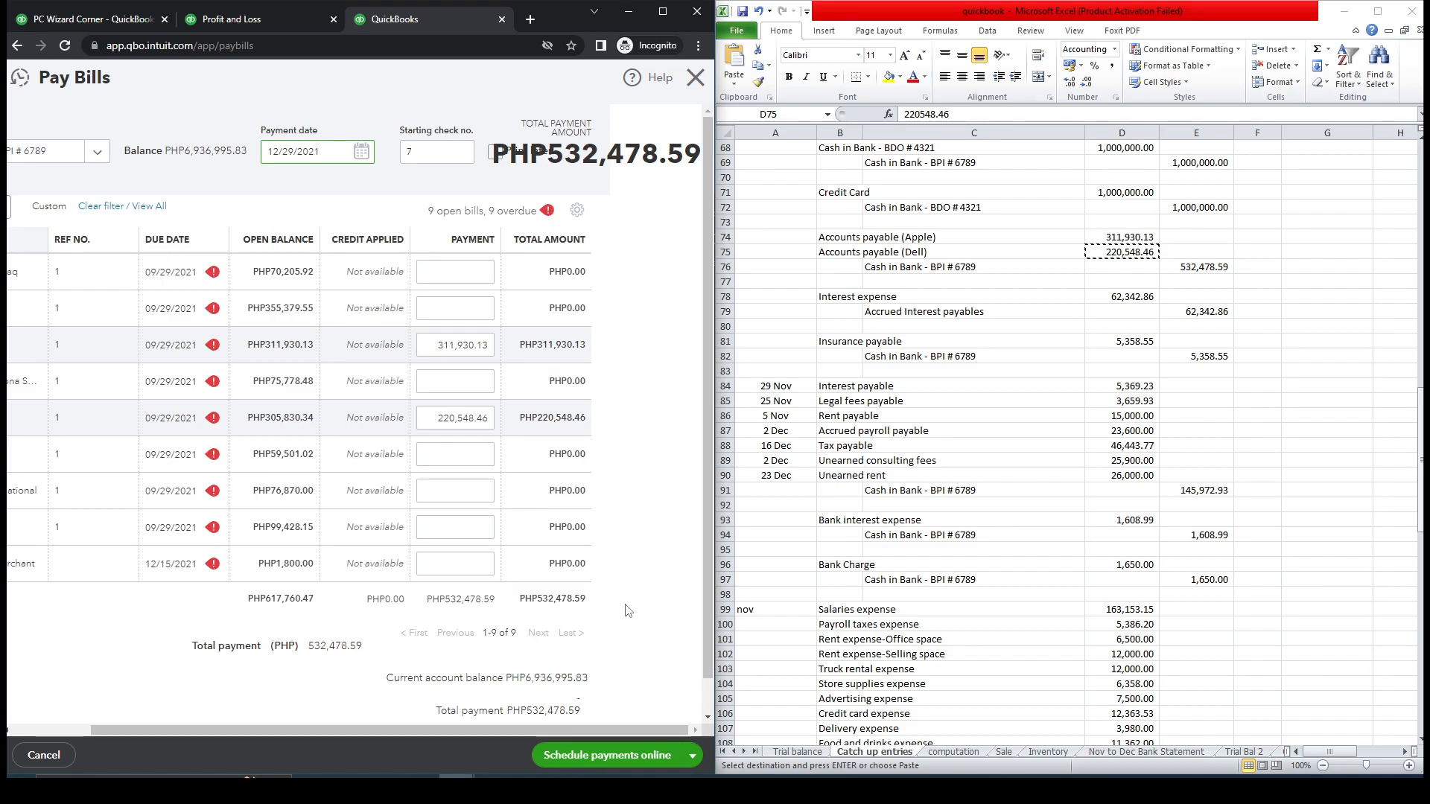
Step: Save and close the Apple and Dell bill payments from Cash in Bank - BPI # 6789
{"action": "left_click_drag", "start_coordinate": [433, 732], "coordinate": [355, 732]}
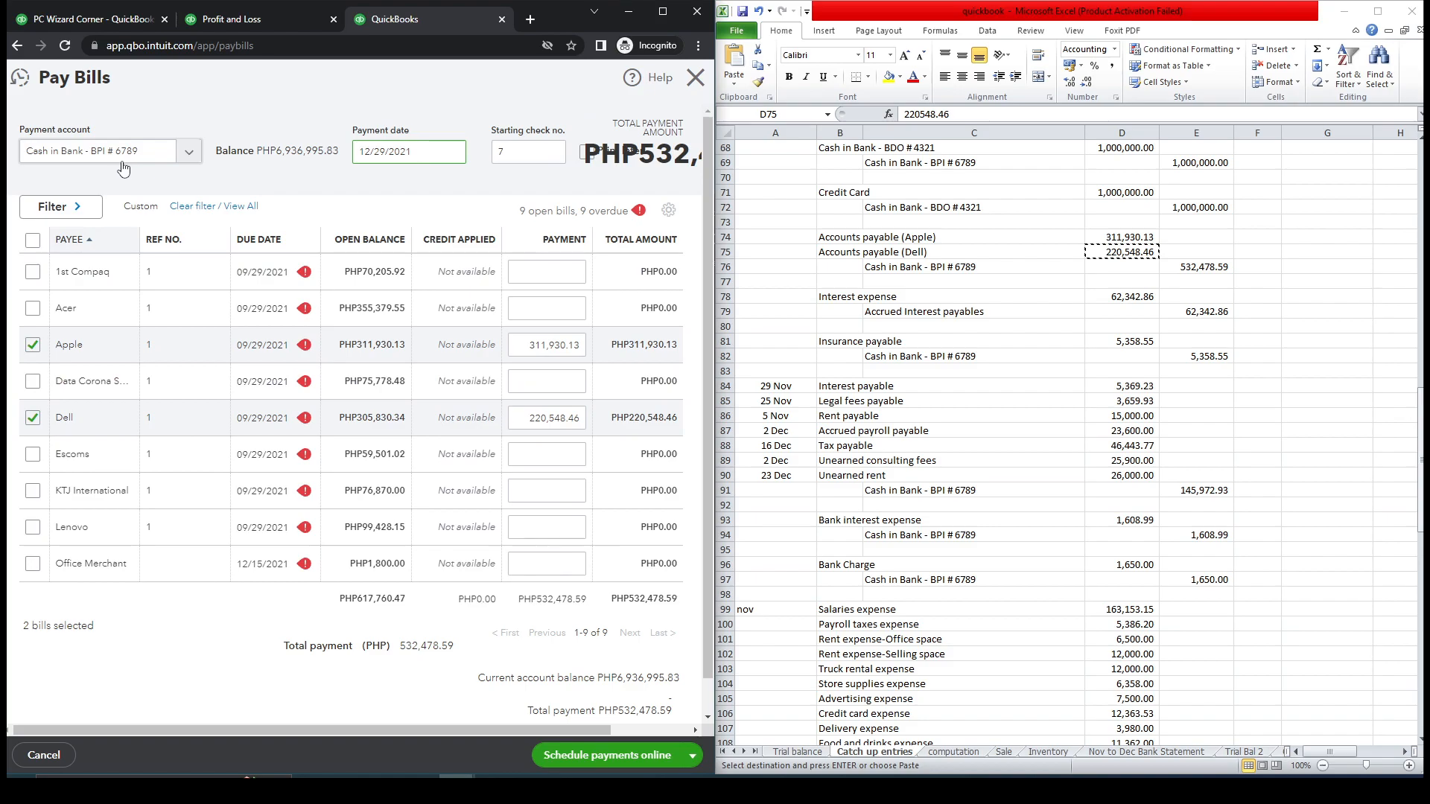
{"action": "left_click", "coordinate": [693, 756]}
{"action": "left_click", "coordinate": [607, 732]}
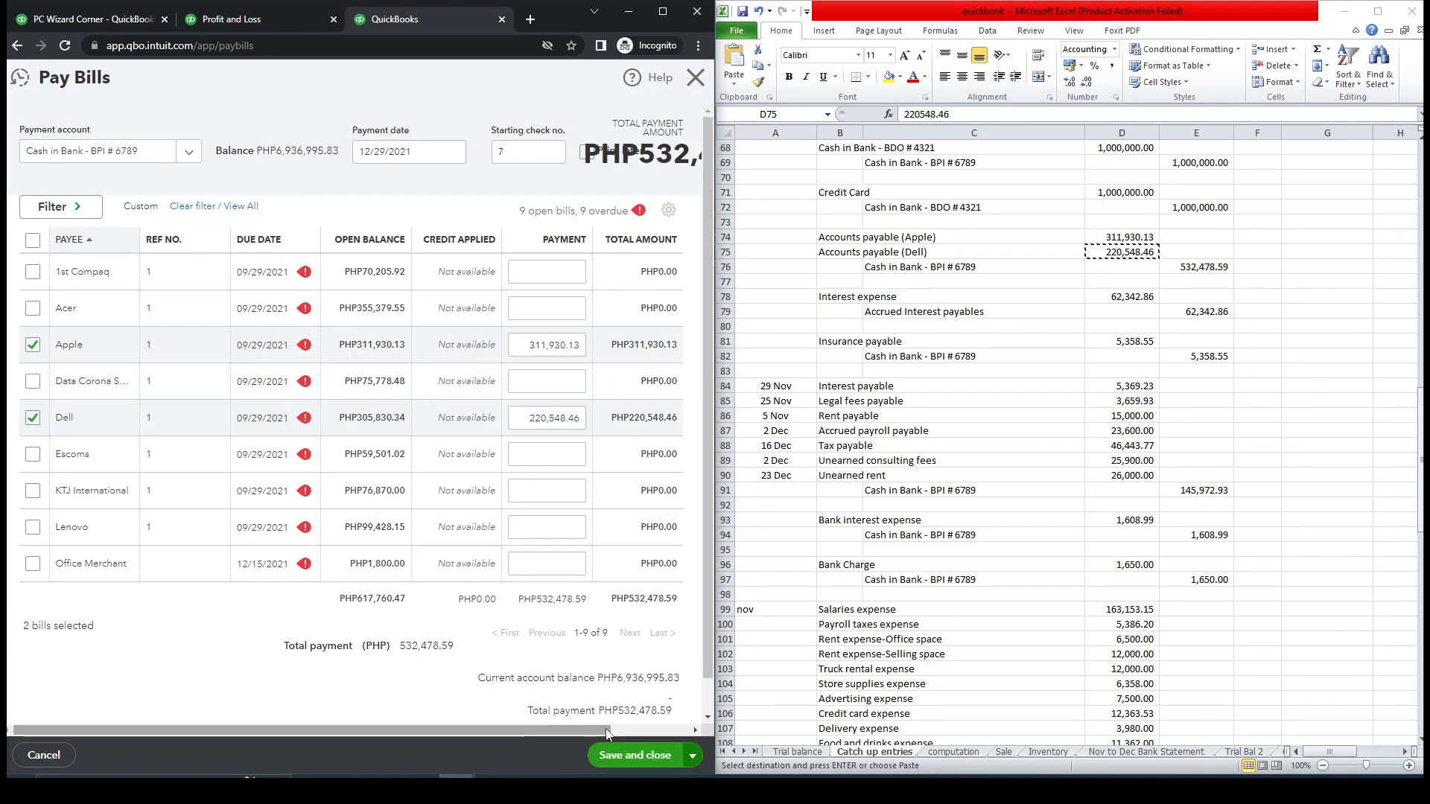
{"action": "left_click", "coordinate": [626, 753]}
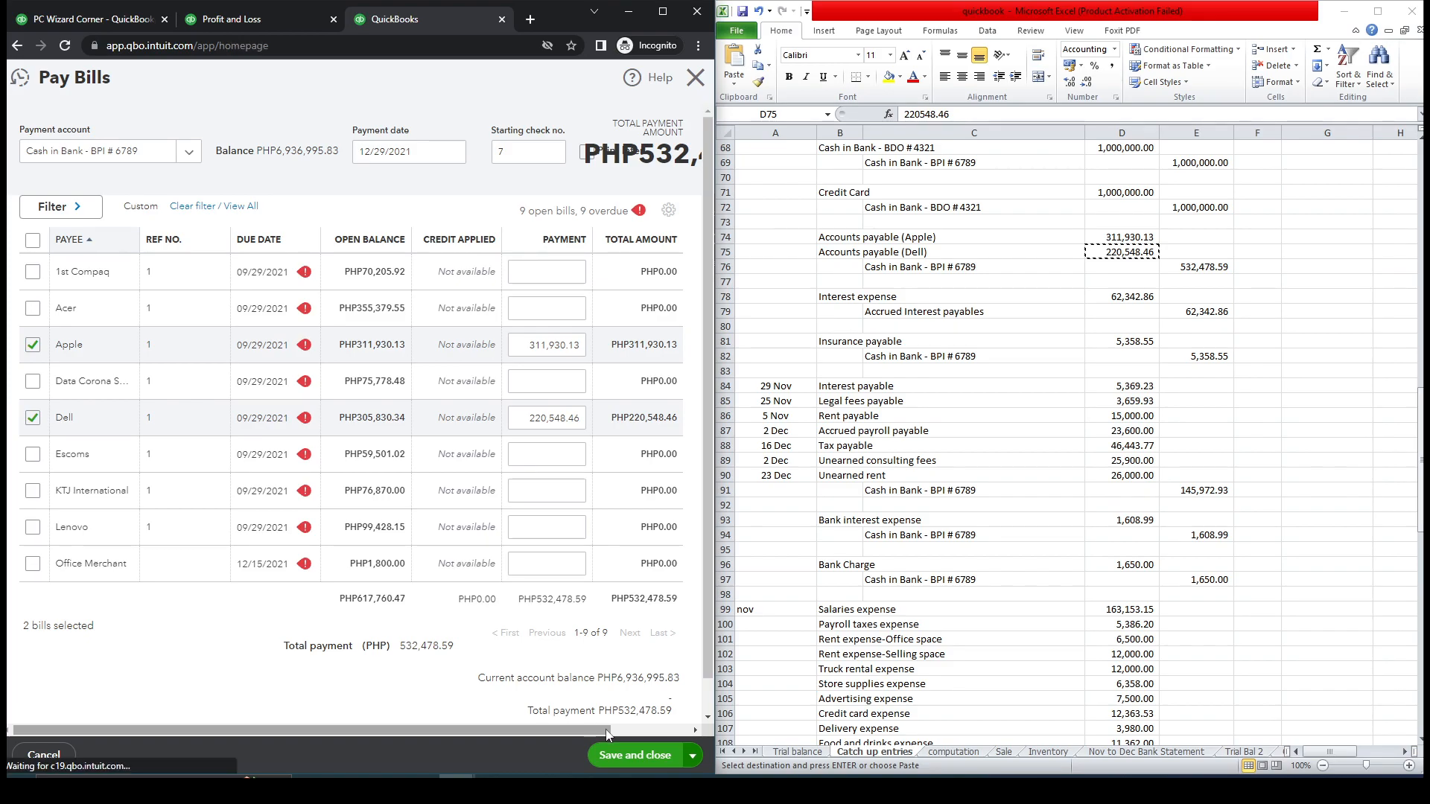
{"action": "left_click", "coordinate": [172, 78]}
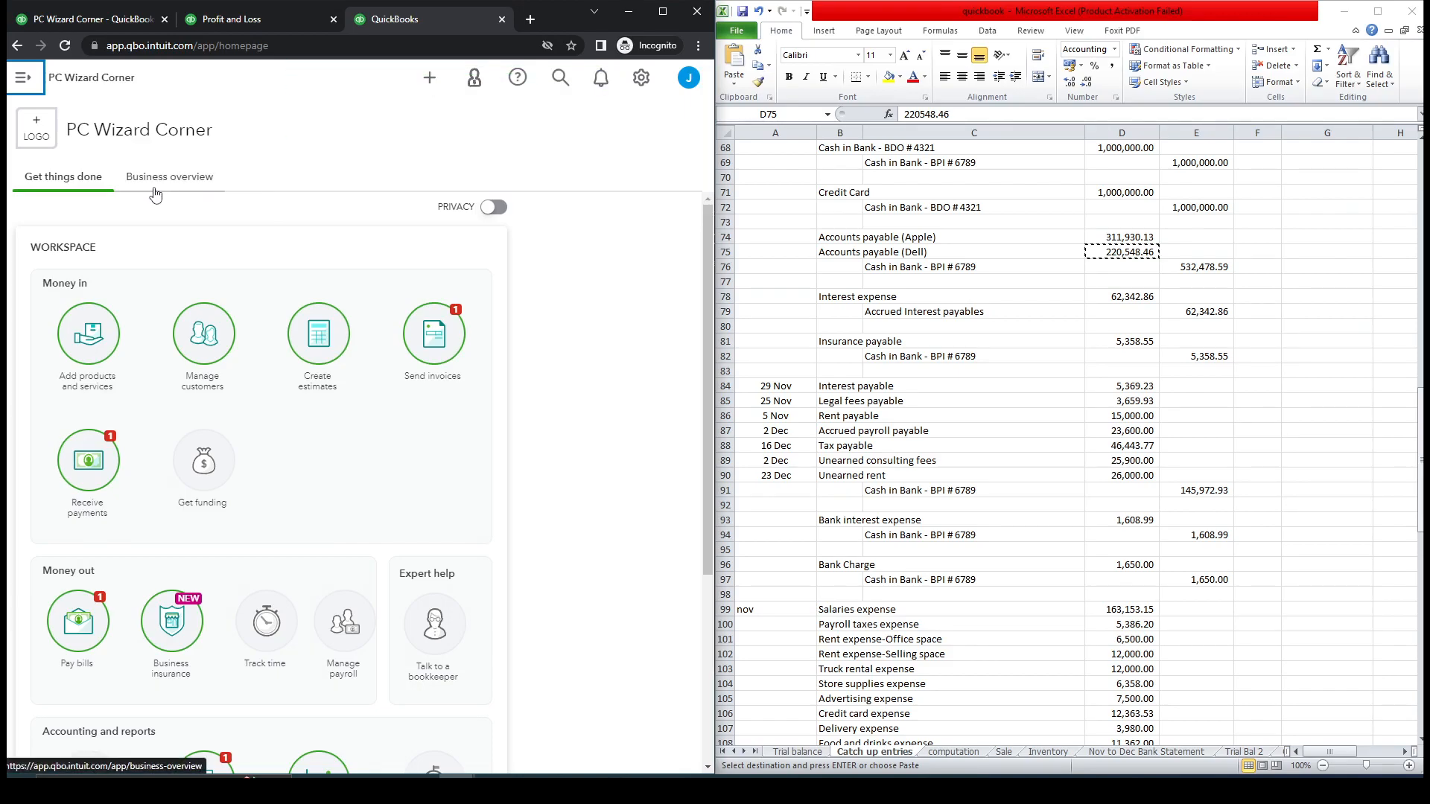
Step: Review accounts payable in the Balance Sheet report and reload the report to include the bill payments
{"action": "left_click", "coordinate": [99, 19]}
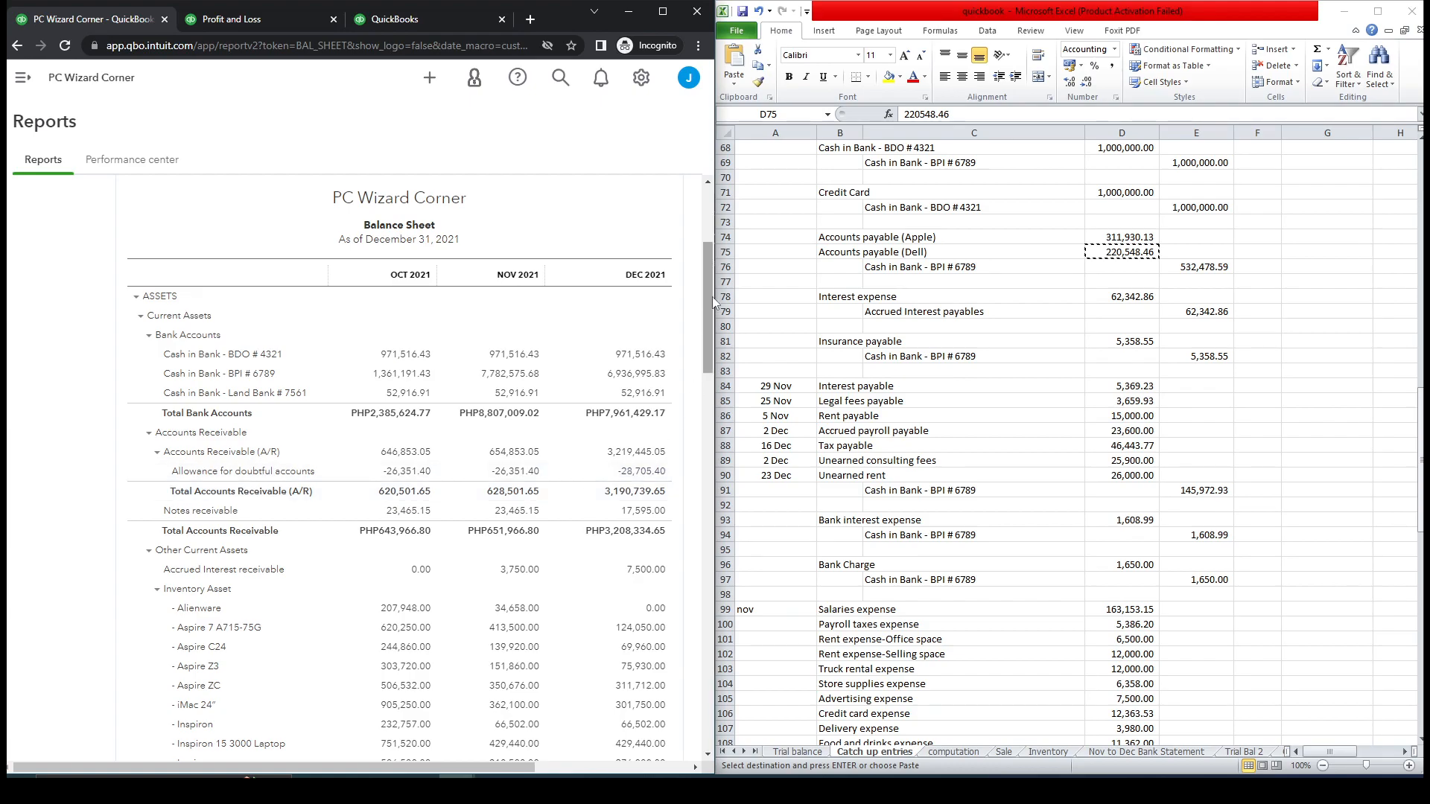
{"action": "left_click_drag", "start_coordinate": [709, 288], "coordinate": [700, 587]}
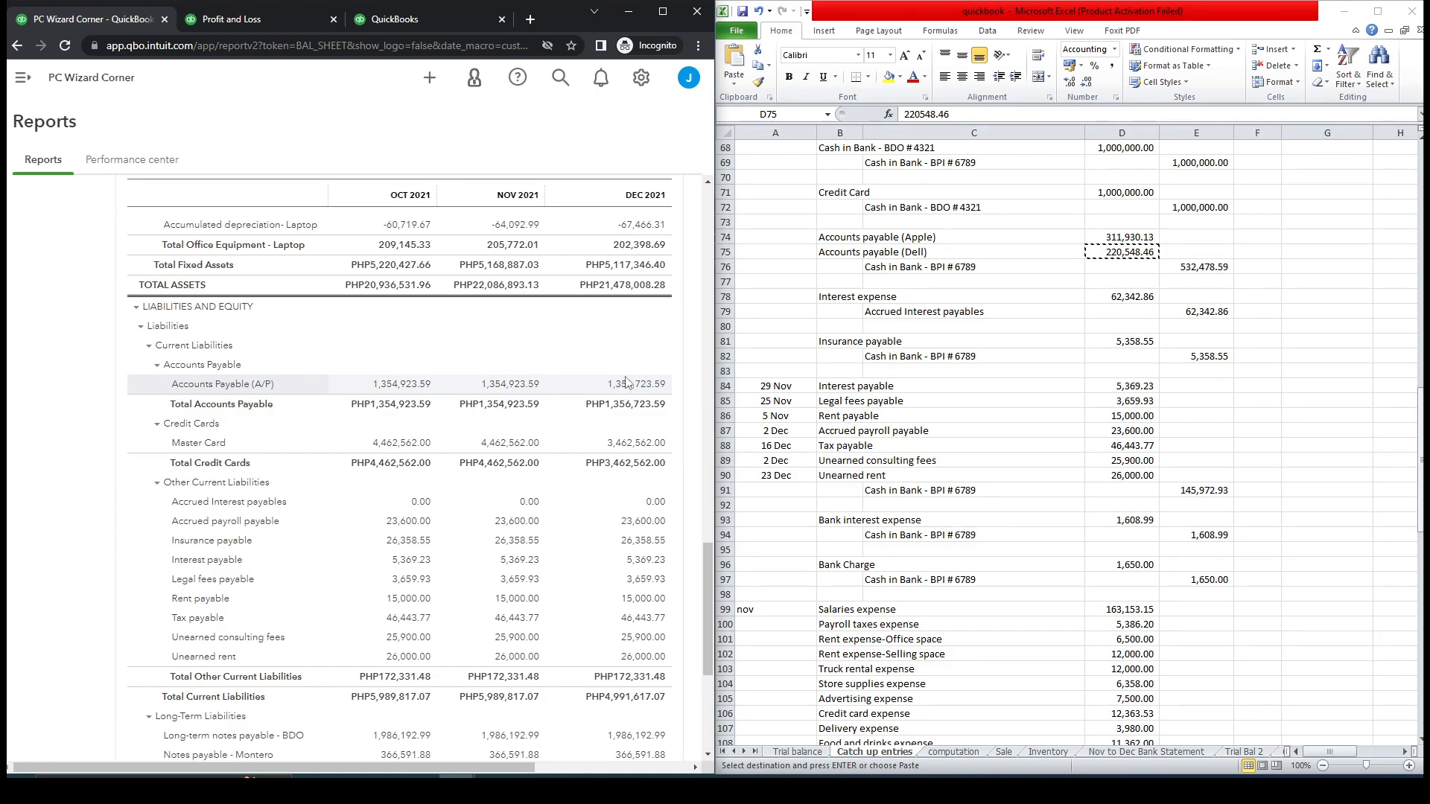
{"action": "left_click", "coordinate": [70, 49]}
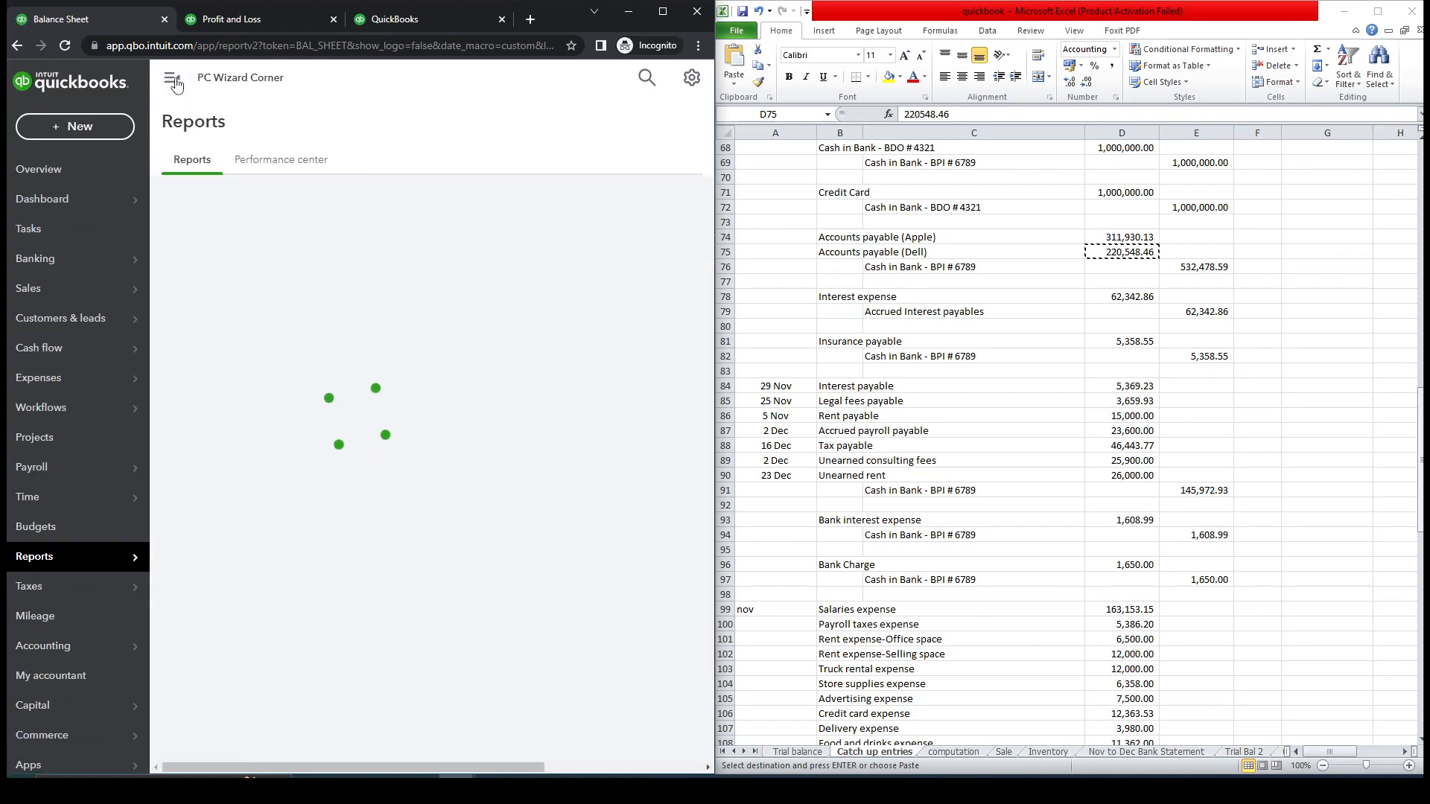
{"action": "left_click", "coordinate": [172, 78]}
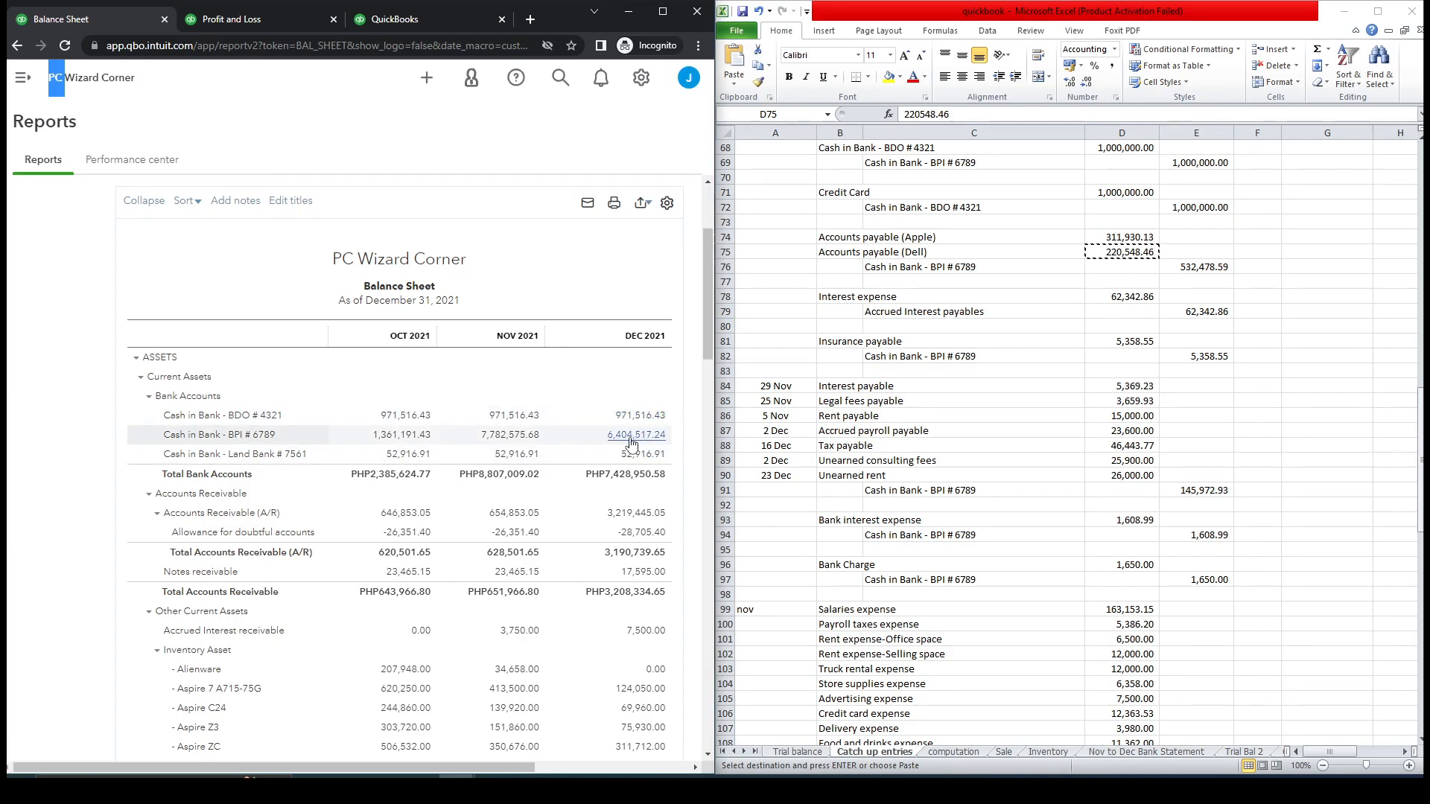
Step: Check the December transactions behind Cash in Bank - BPI # 6789, and return to the Balance Sheet to check accounts payable
{"action": "left_click", "coordinate": [630, 439]}
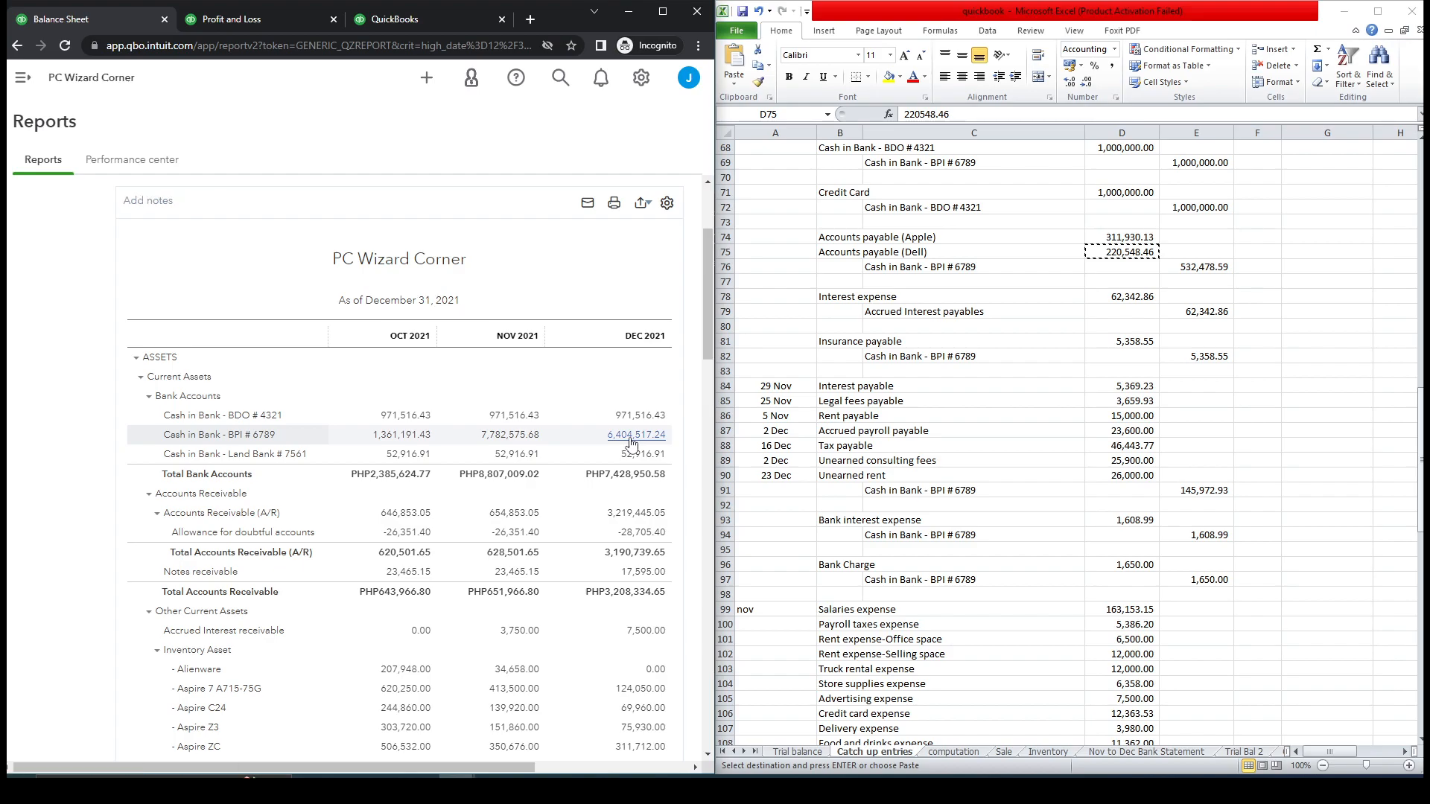
{"action": "scroll", "coordinate": [632, 445], "scroll_direction": "down", "scroll_amount": 1}
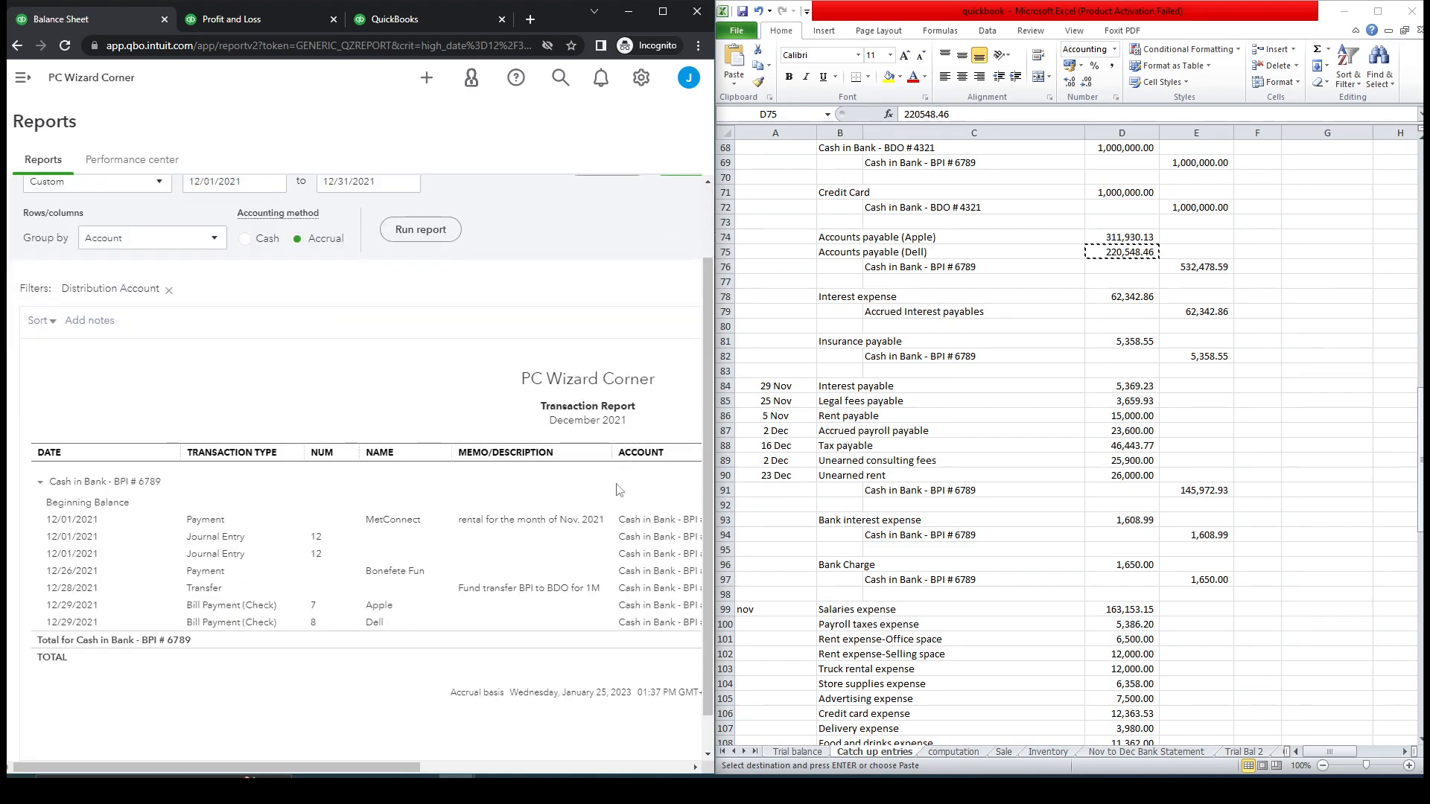
{"action": "left_click_drag", "start_coordinate": [395, 767], "coordinate": [646, 764]}
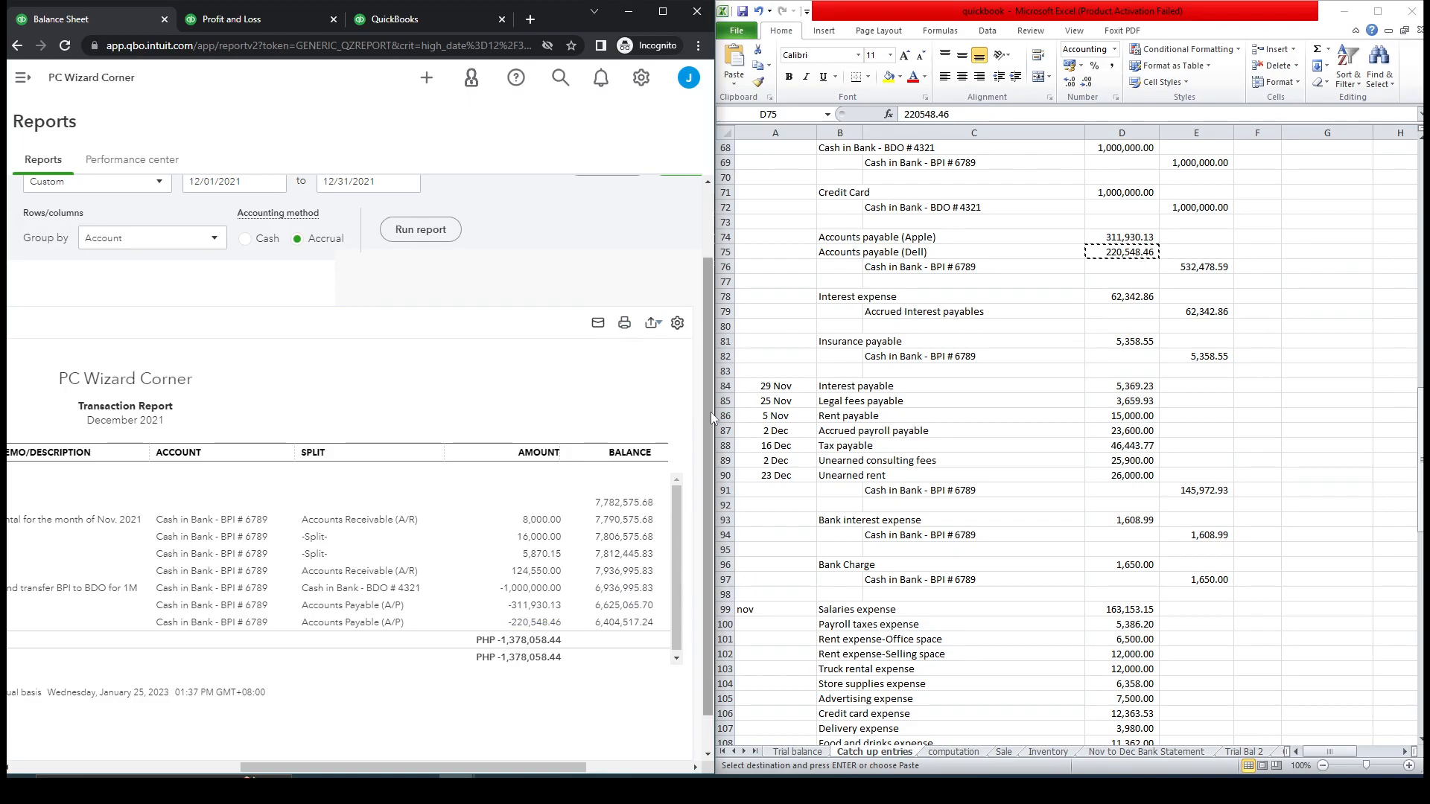
{"action": "scroll", "coordinate": [707, 399], "scroll_direction": "up", "scroll_amount": 2}
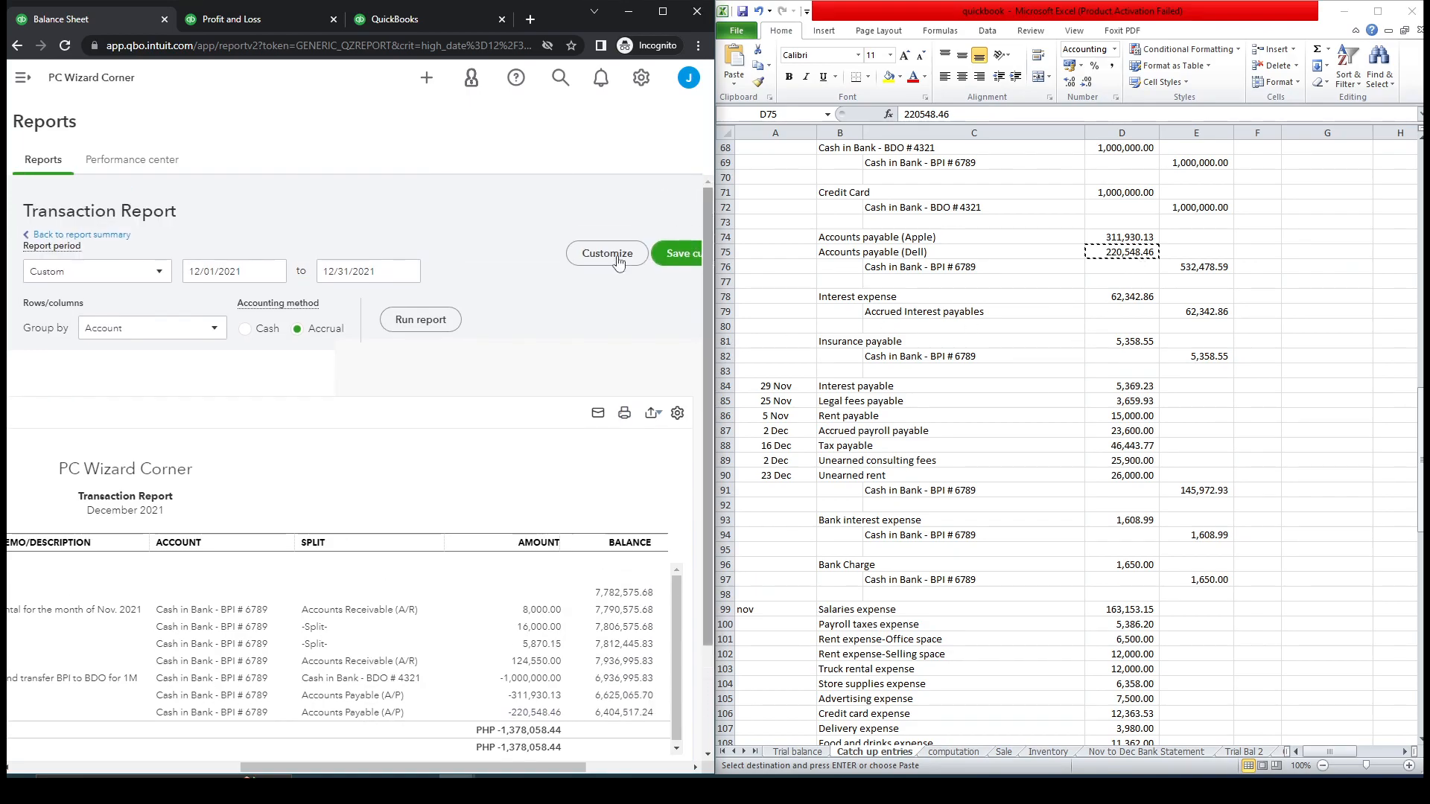
{"action": "left_click", "coordinate": [101, 237]}
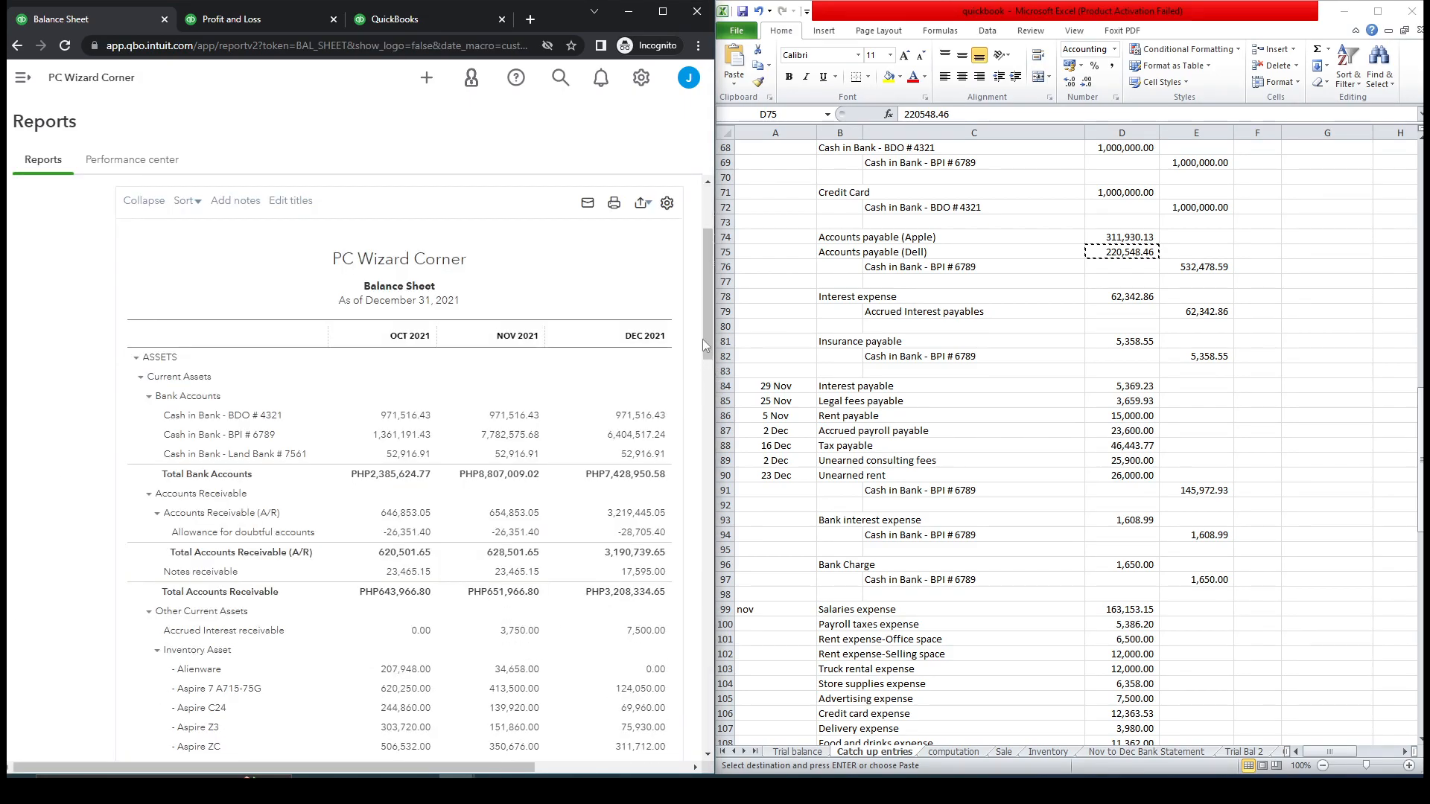
{"action": "left_click_drag", "start_coordinate": [705, 345], "coordinate": [722, 635]}
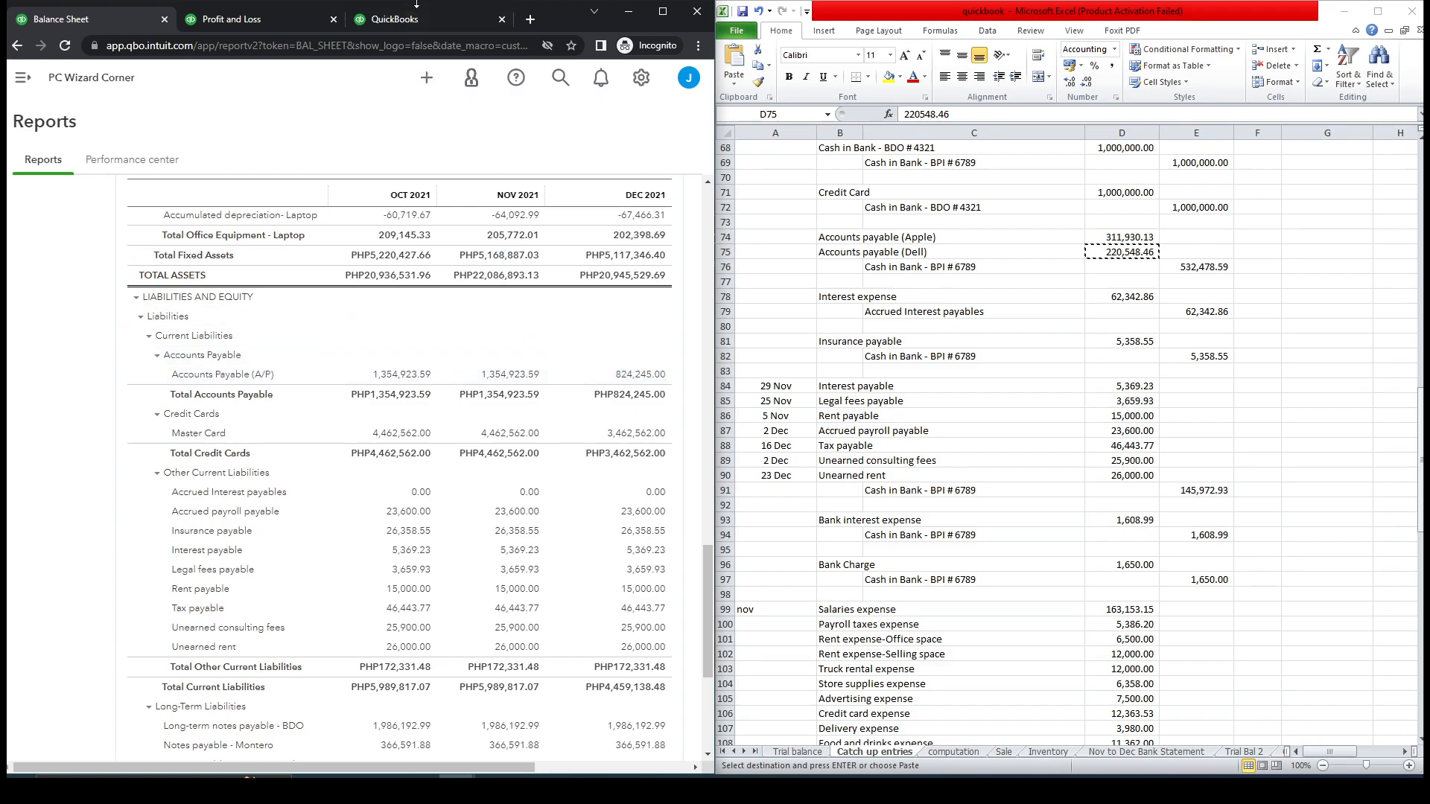
Step: Open the vendor list under Expenses and check the open balances of Apple and Dell
{"action": "left_click", "coordinate": [417, 19]}
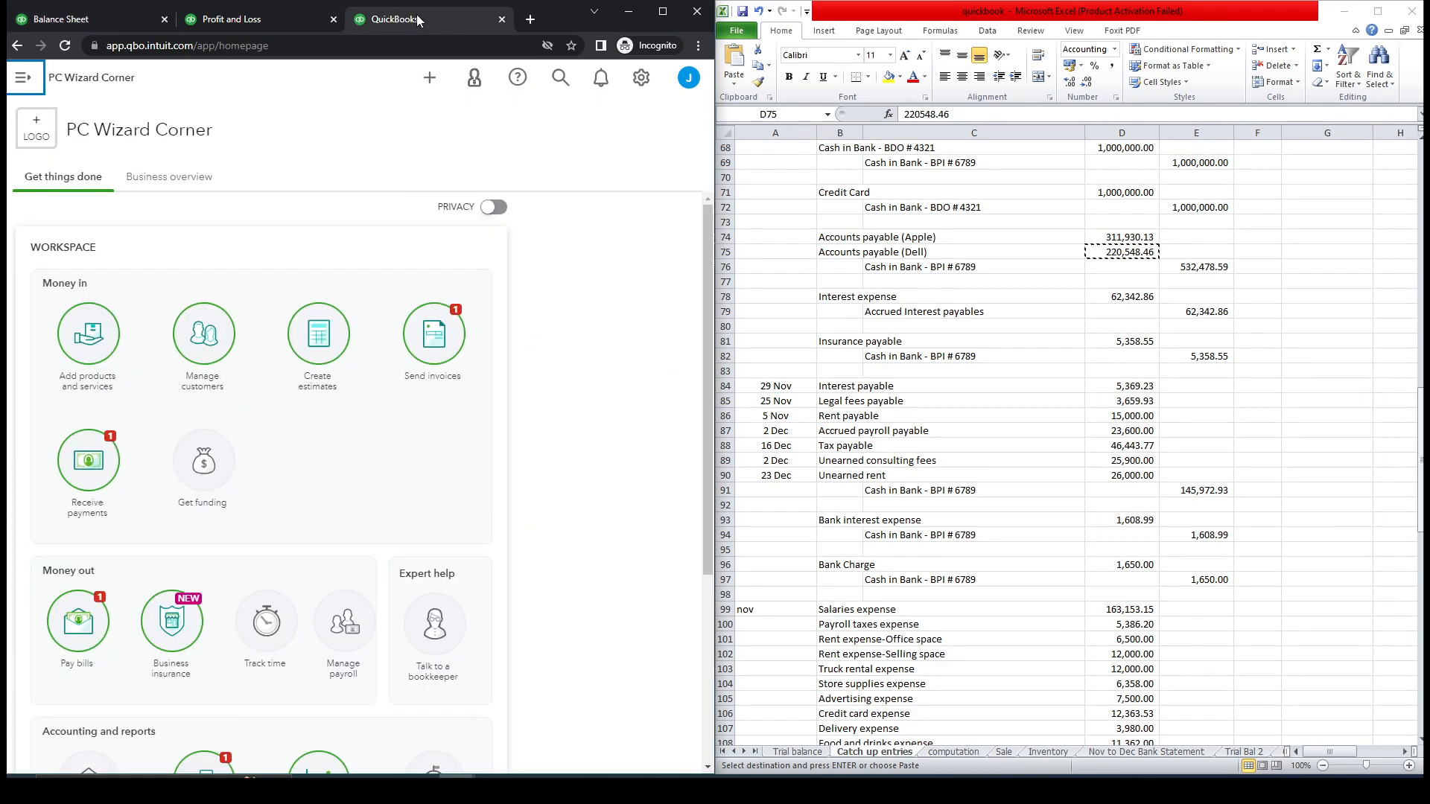
{"action": "left_click", "coordinate": [23, 80]}
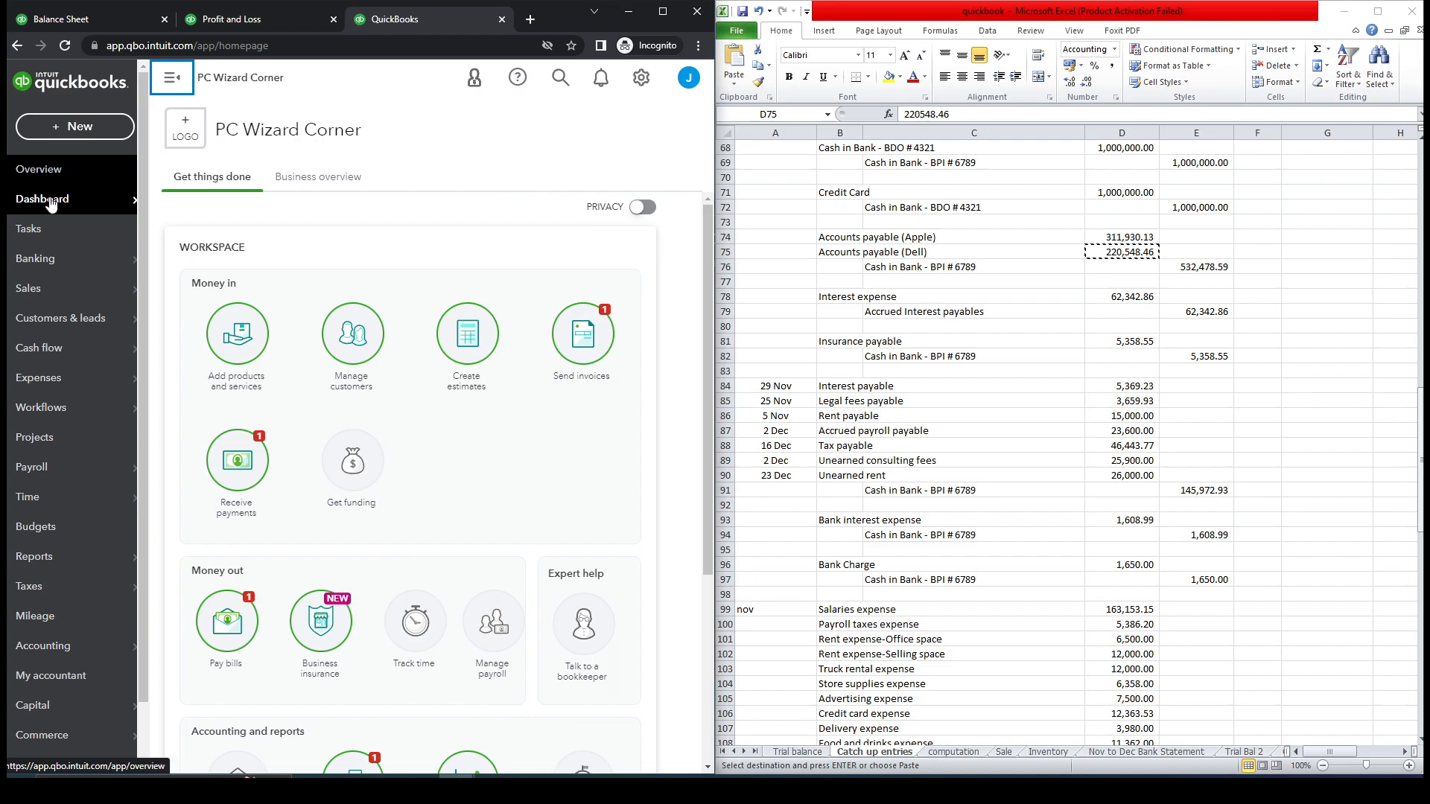
{"action": "mouse_move", "coordinate": [65, 300]}
{"action": "mouse_move", "coordinate": [74, 376]}
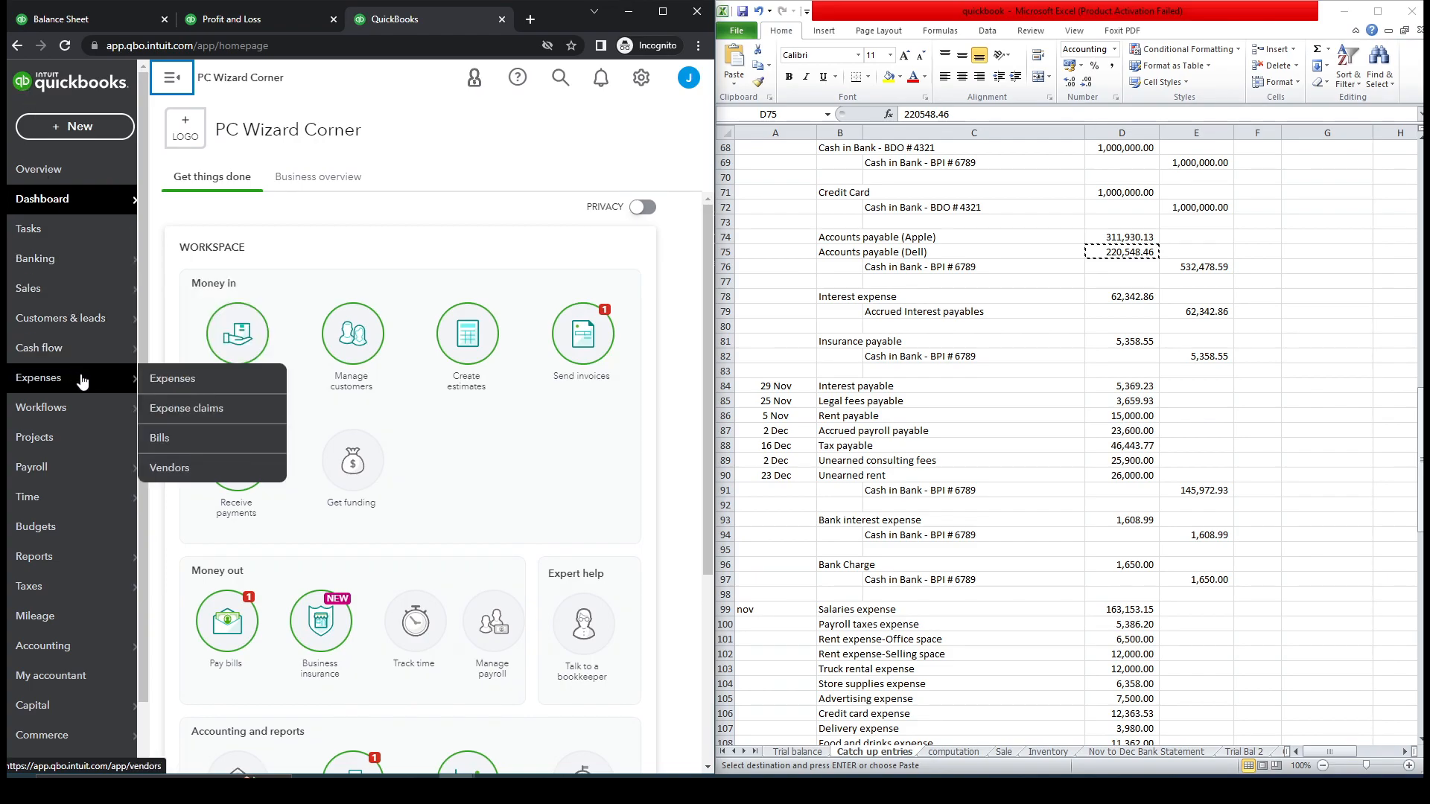
{"action": "left_click", "coordinate": [215, 473]}
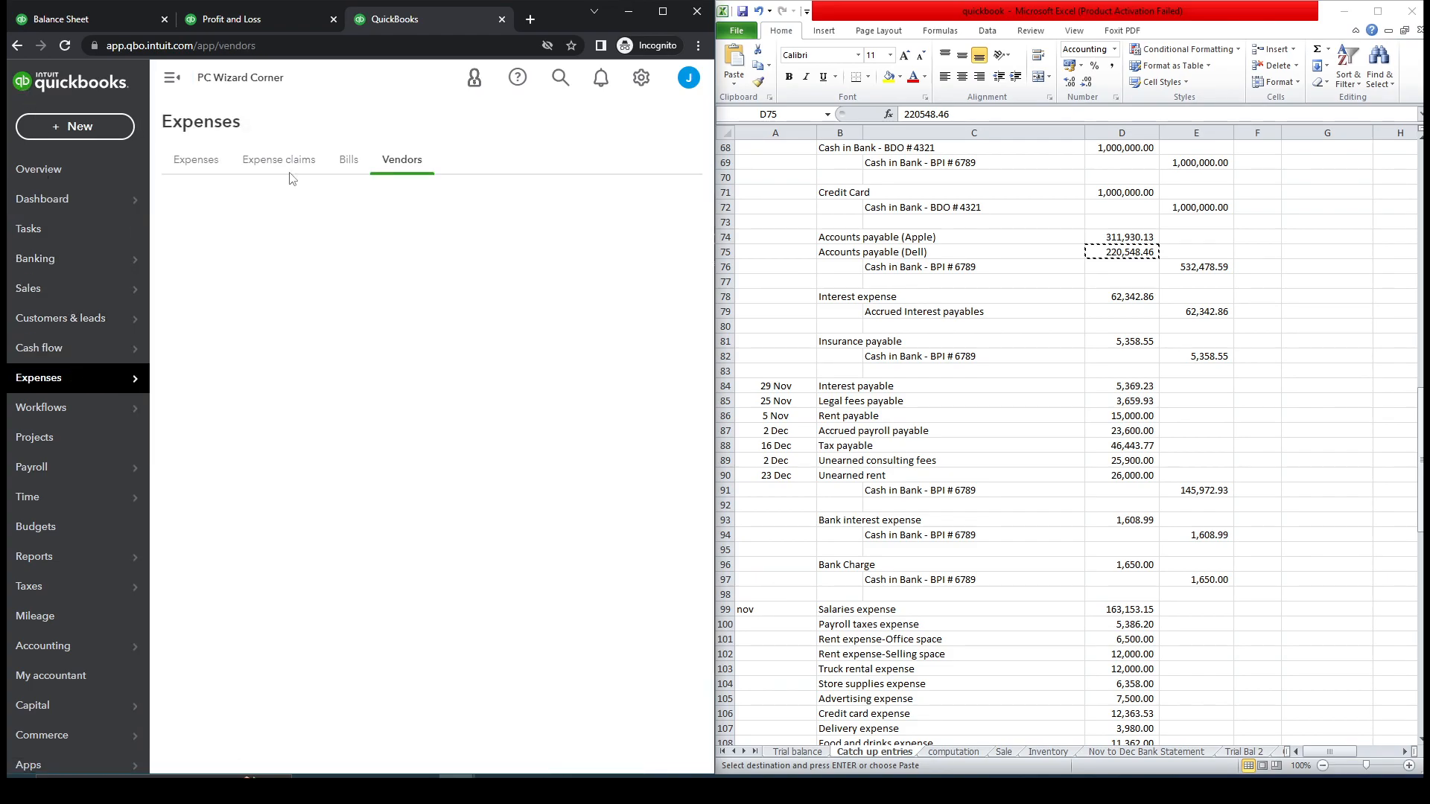
{"action": "left_click", "coordinate": [170, 81]}
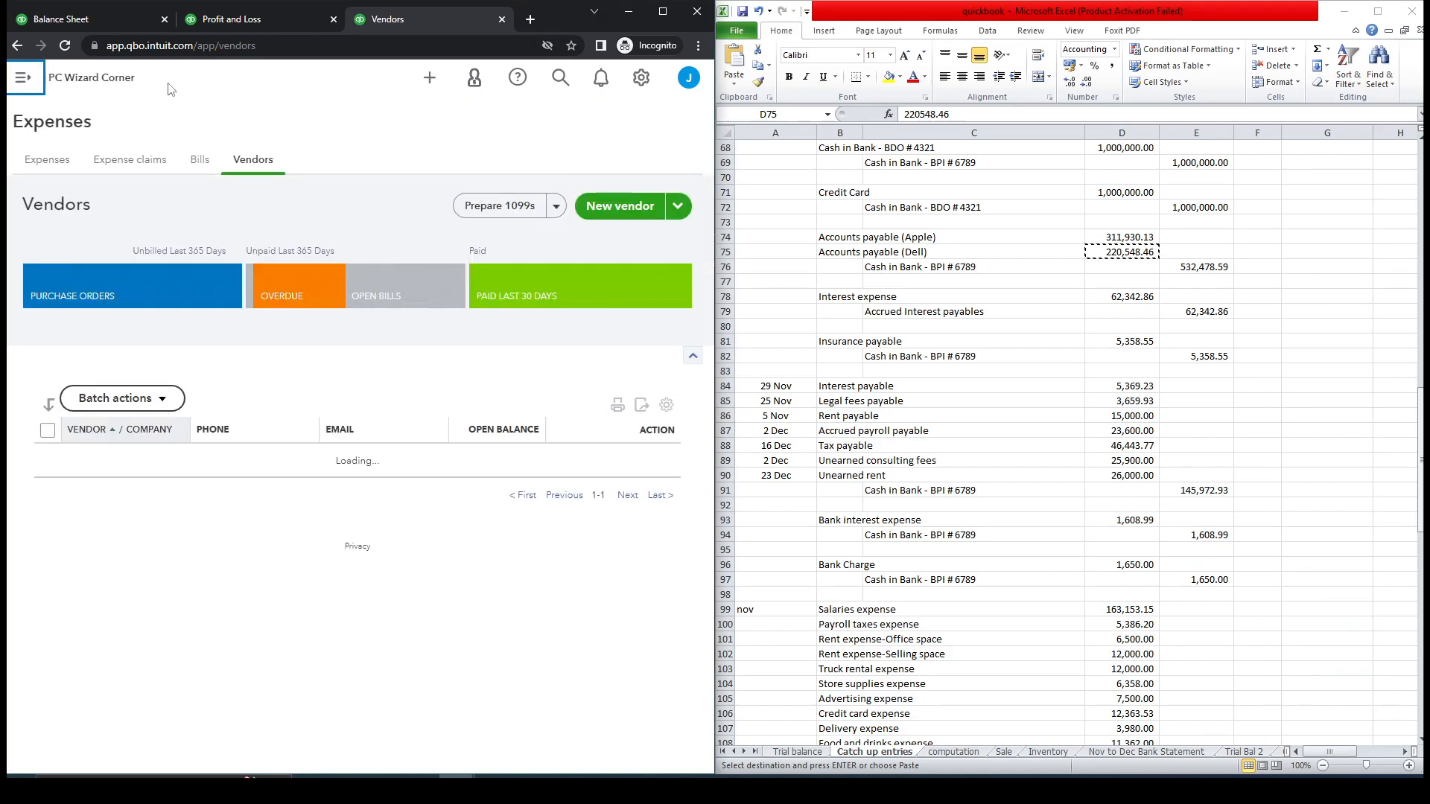
{"action": "left_click_drag", "start_coordinate": [711, 328], "coordinate": [704, 400]}
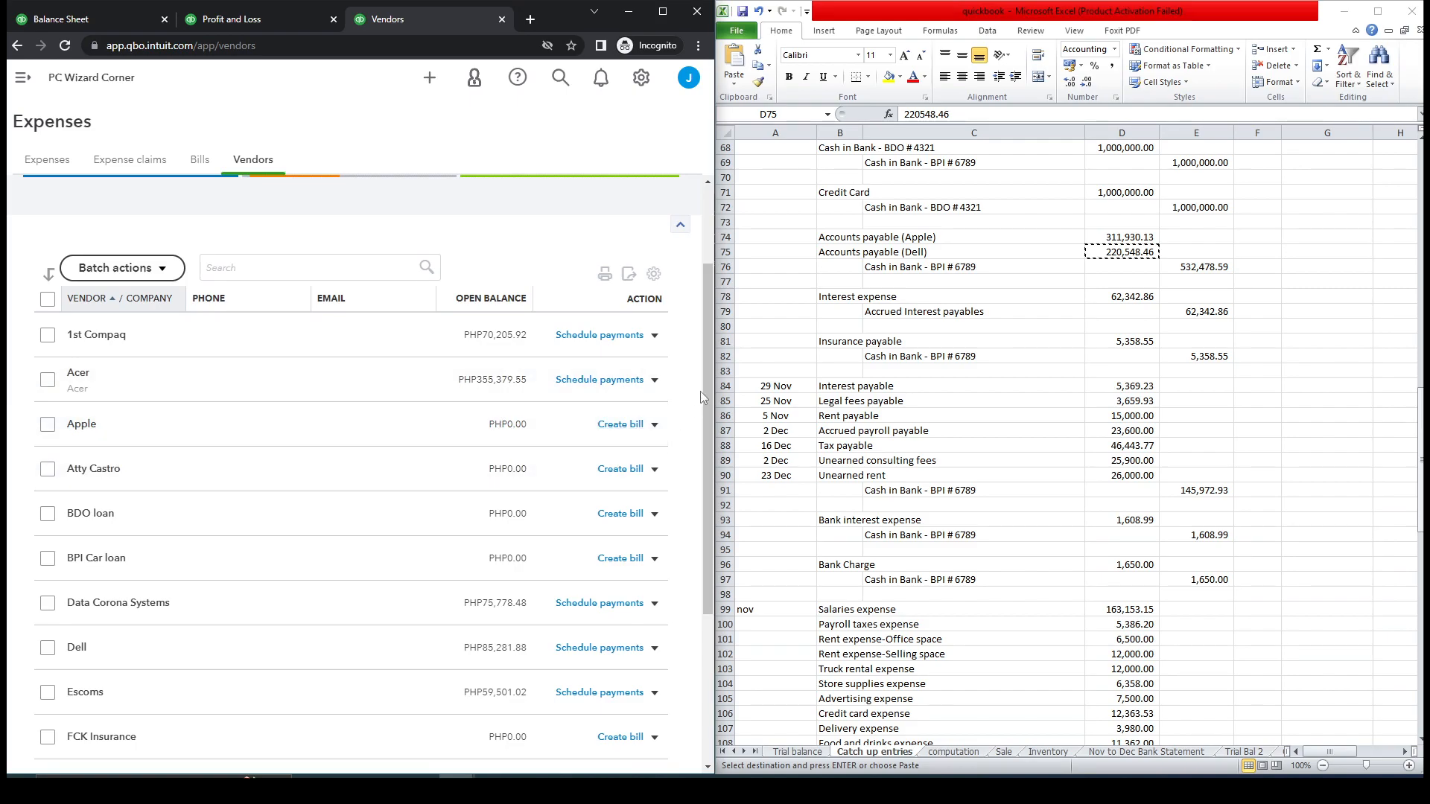
{"action": "left_click_drag", "start_coordinate": [707, 340], "coordinate": [708, 405]}
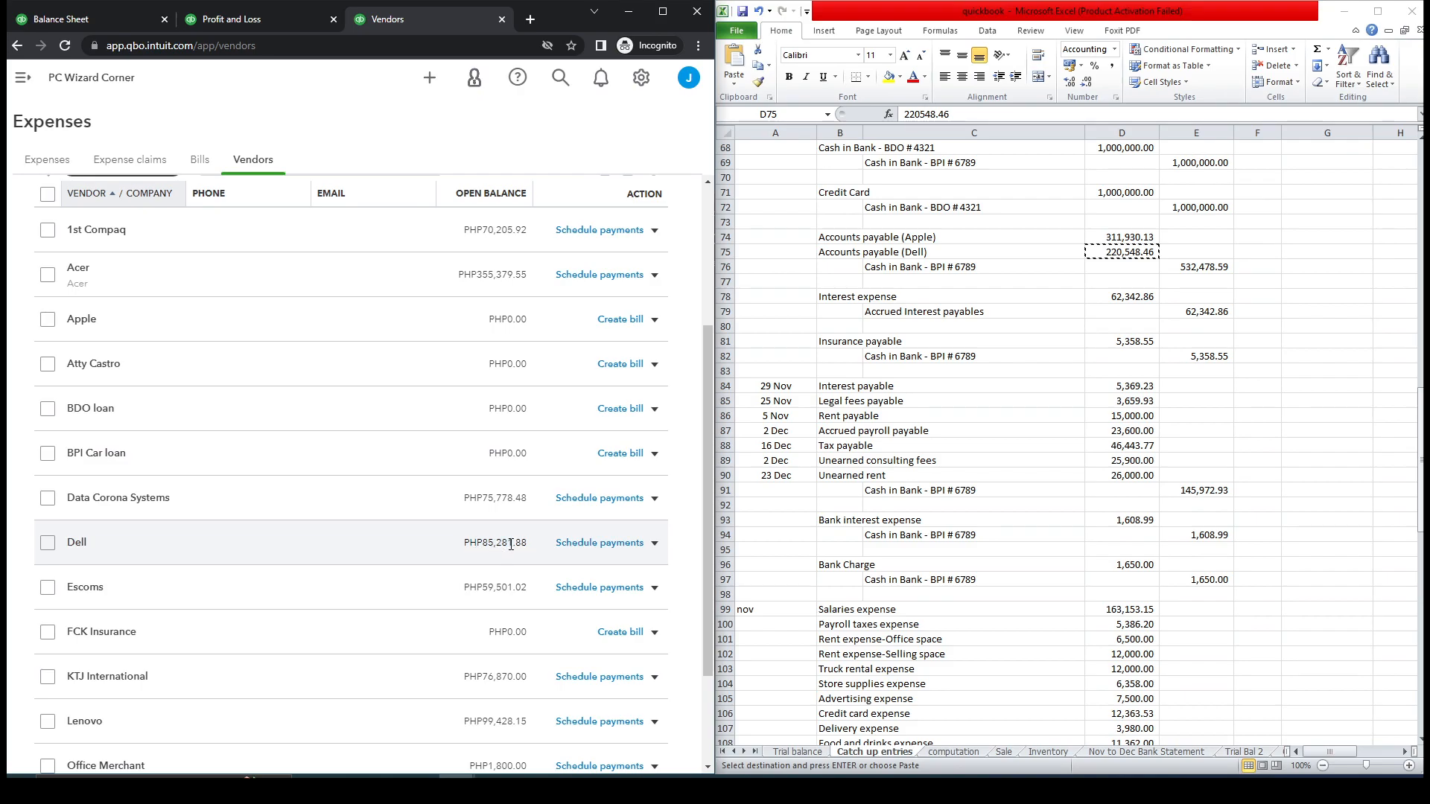
Step: Examine the interest expense and accrued interest payables entry in the Catch up entries worksheet
{"action": "left_click", "coordinate": [949, 256]}
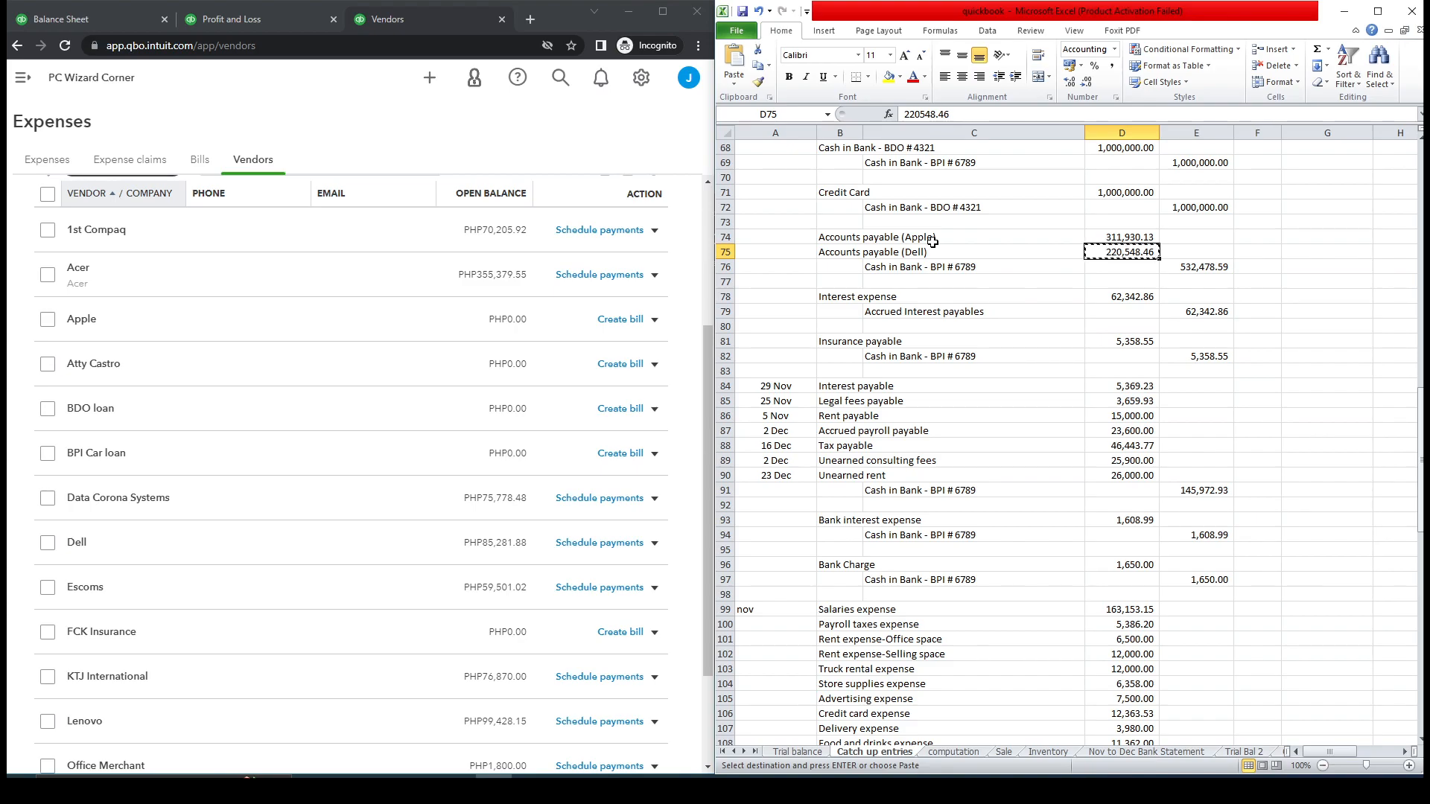
{"action": "left_click", "coordinate": [902, 313]}
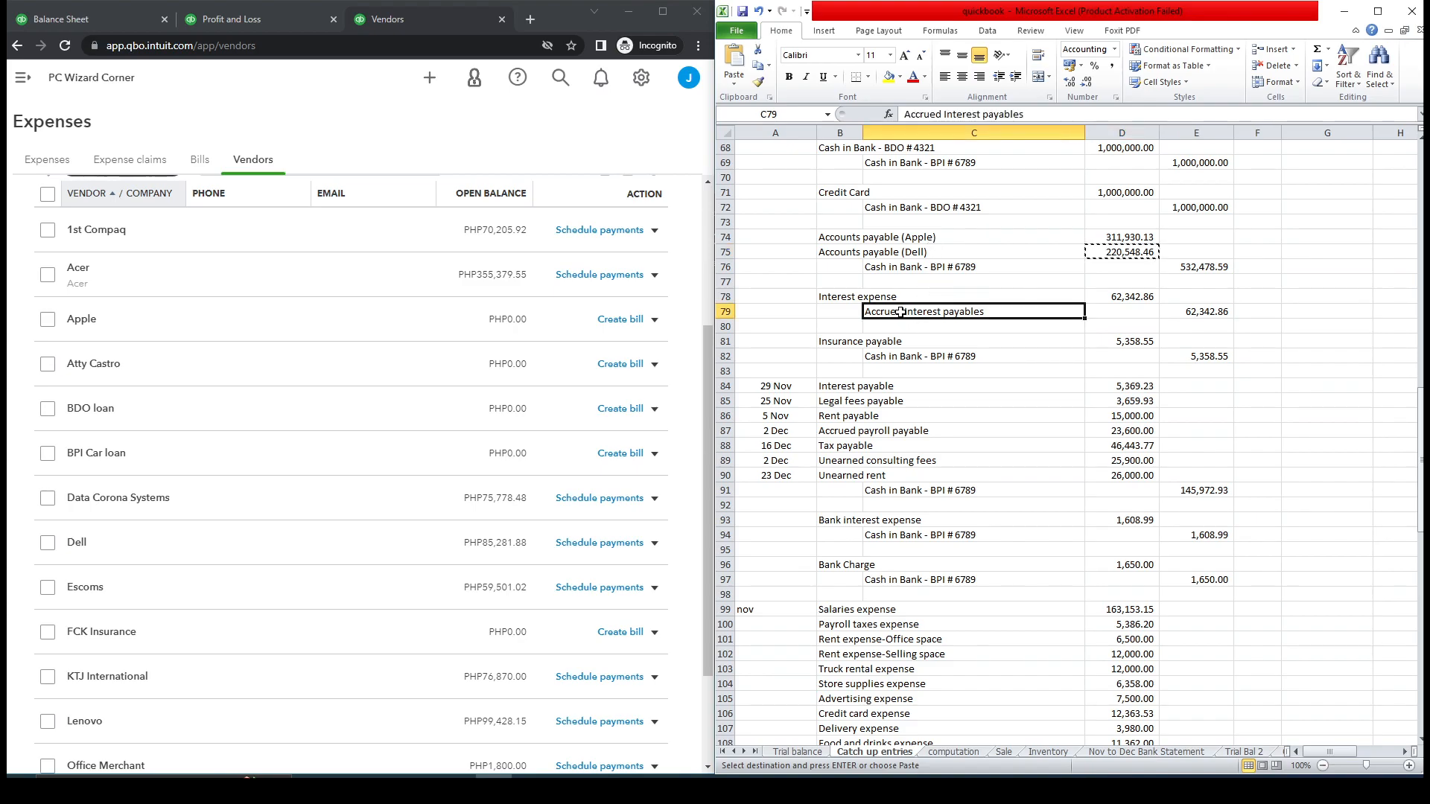
{"action": "double_click", "coordinate": [838, 299]}
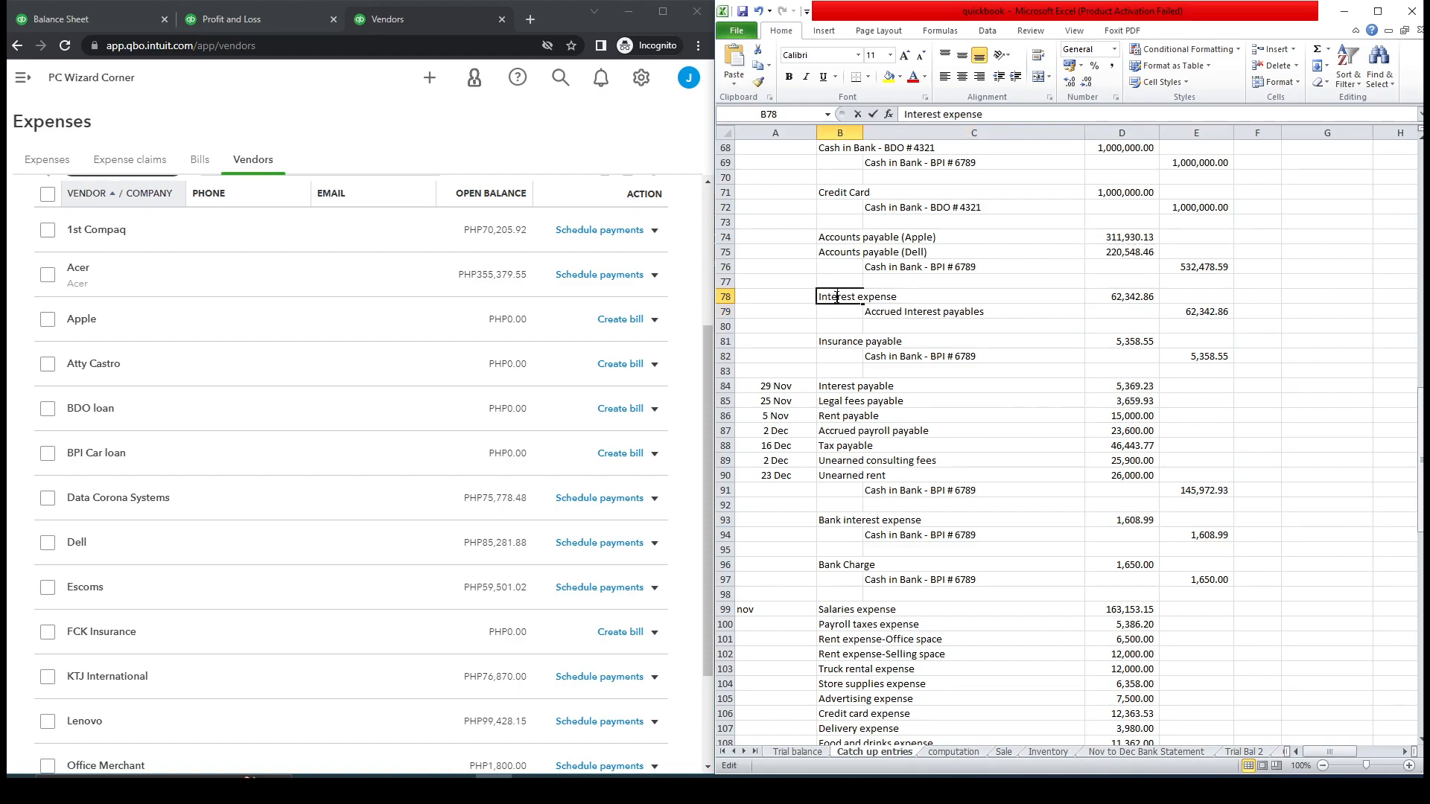
{"action": "left_click", "coordinate": [909, 339]}
{"action": "left_click", "coordinate": [910, 314]}
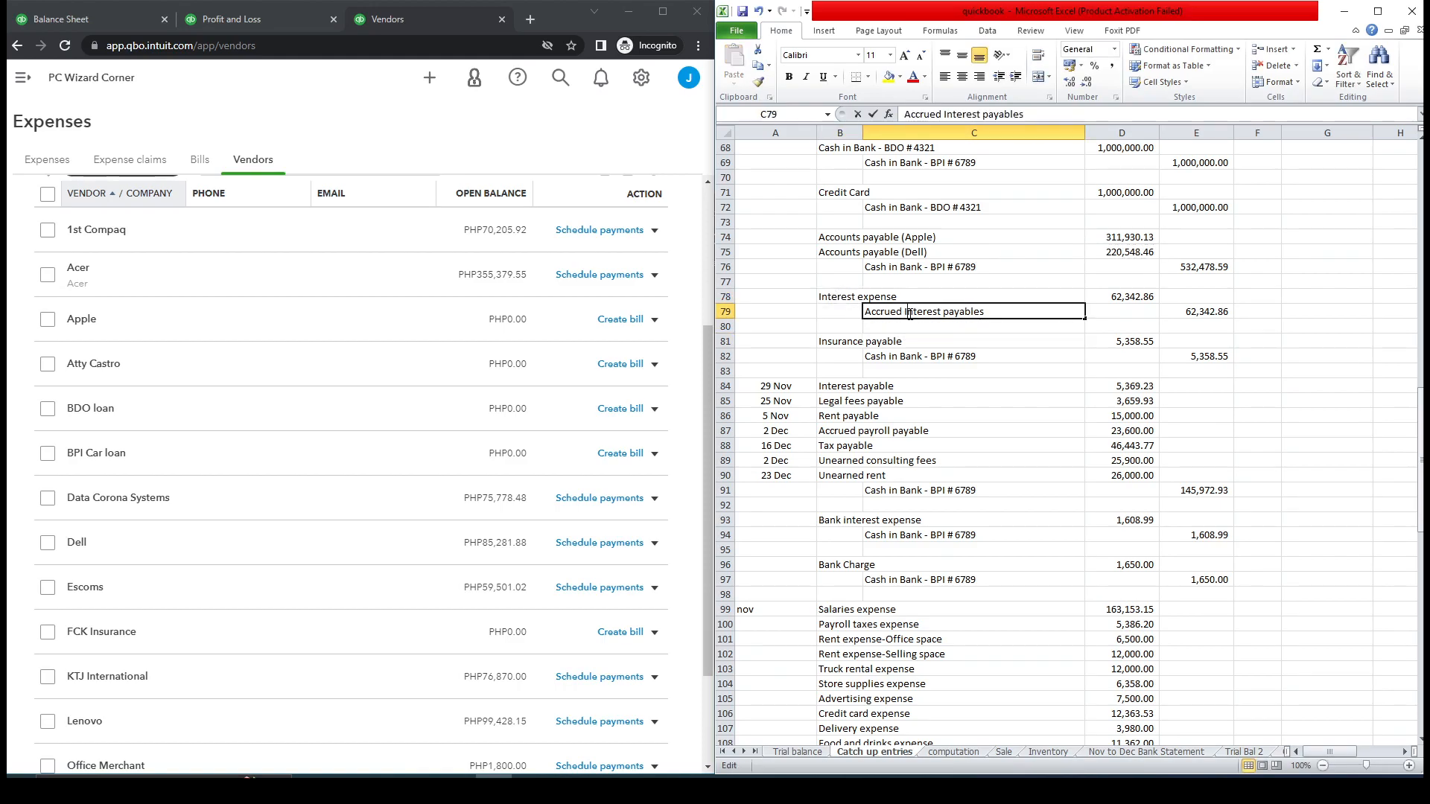
{"action": "left_click", "coordinate": [910, 328]}
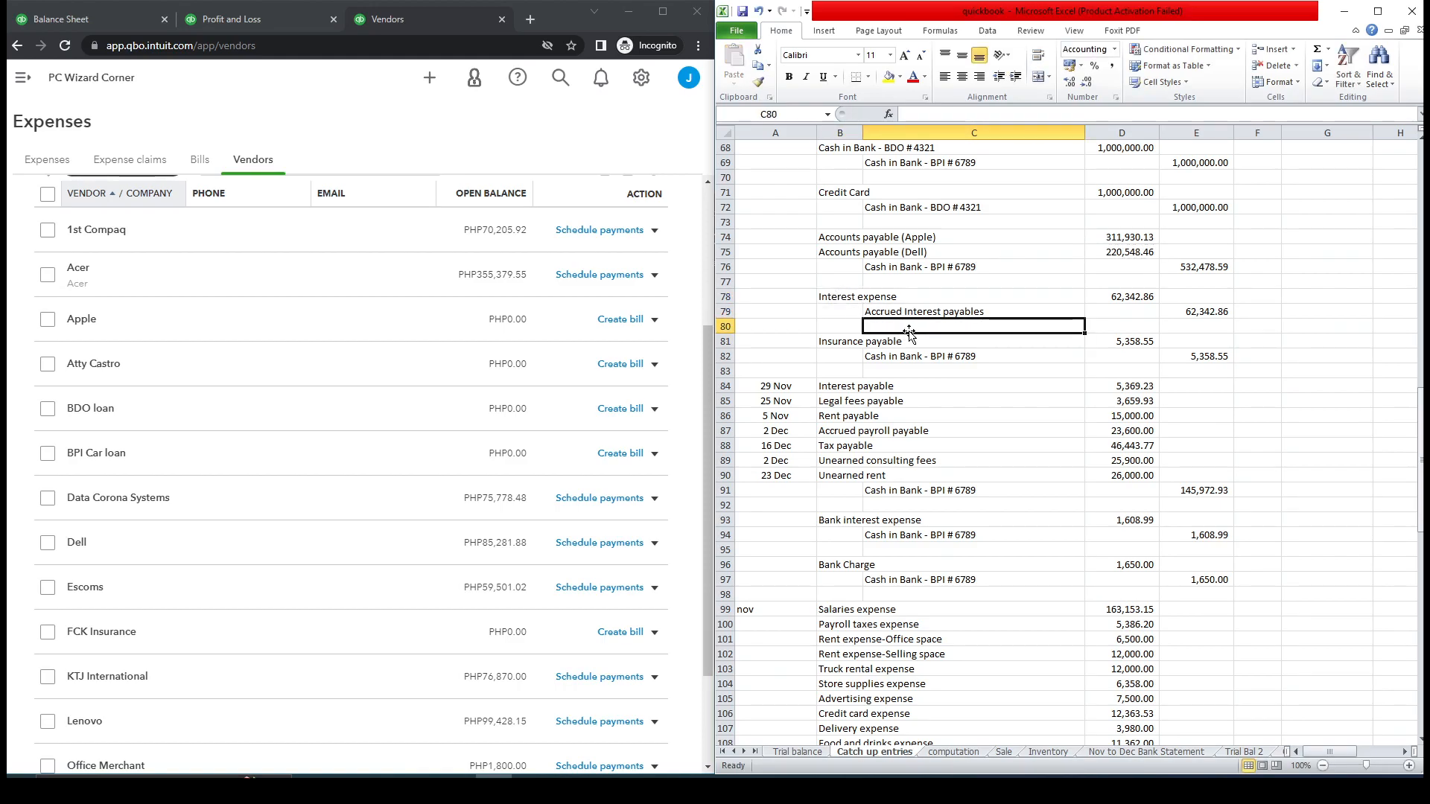
{"action": "double_click", "coordinate": [850, 300]}
{"action": "left_click", "coordinate": [902, 314]}
{"action": "double_click", "coordinate": [919, 339]}
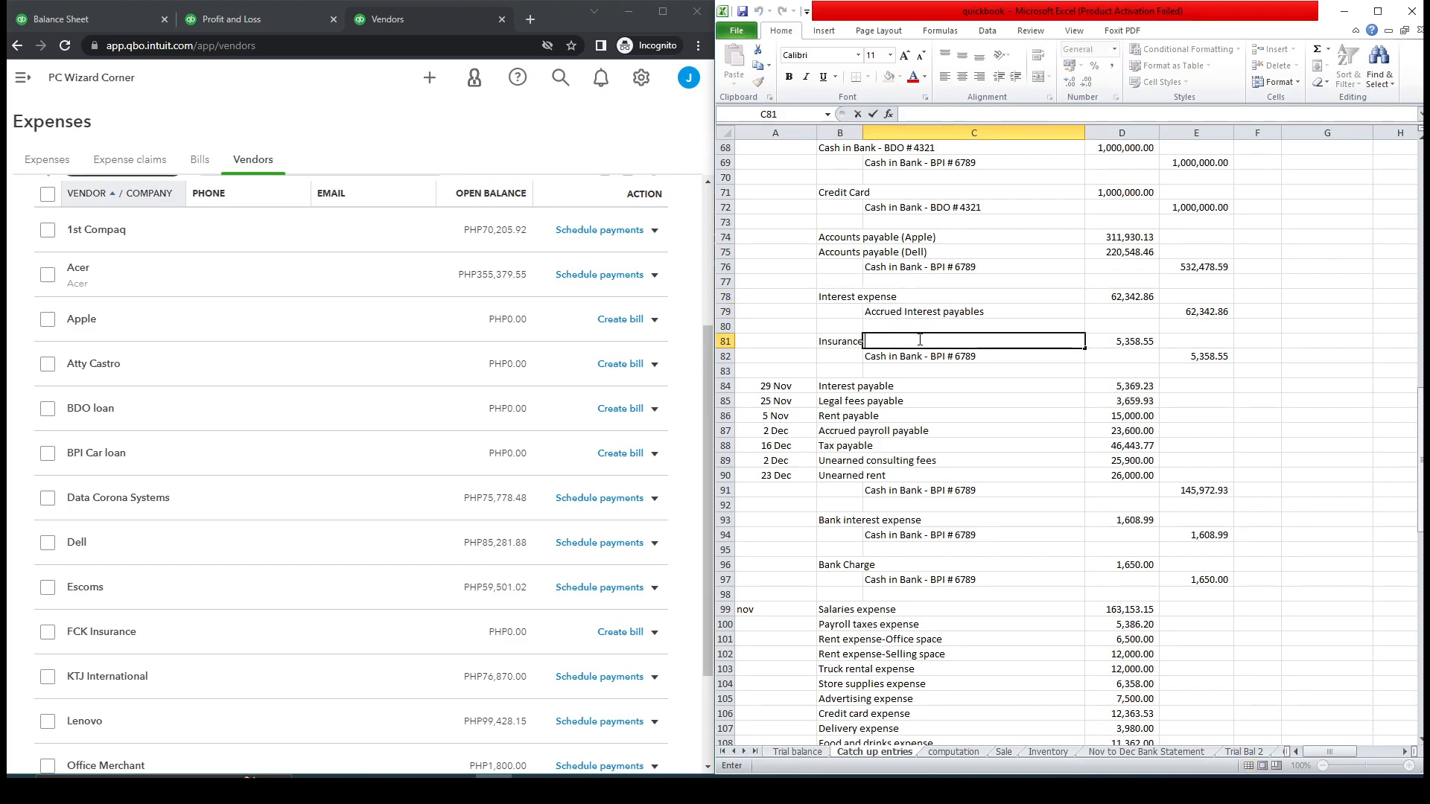
{"action": "left_click", "coordinate": [987, 298]}
{"action": "left_click", "coordinate": [784, 268]}
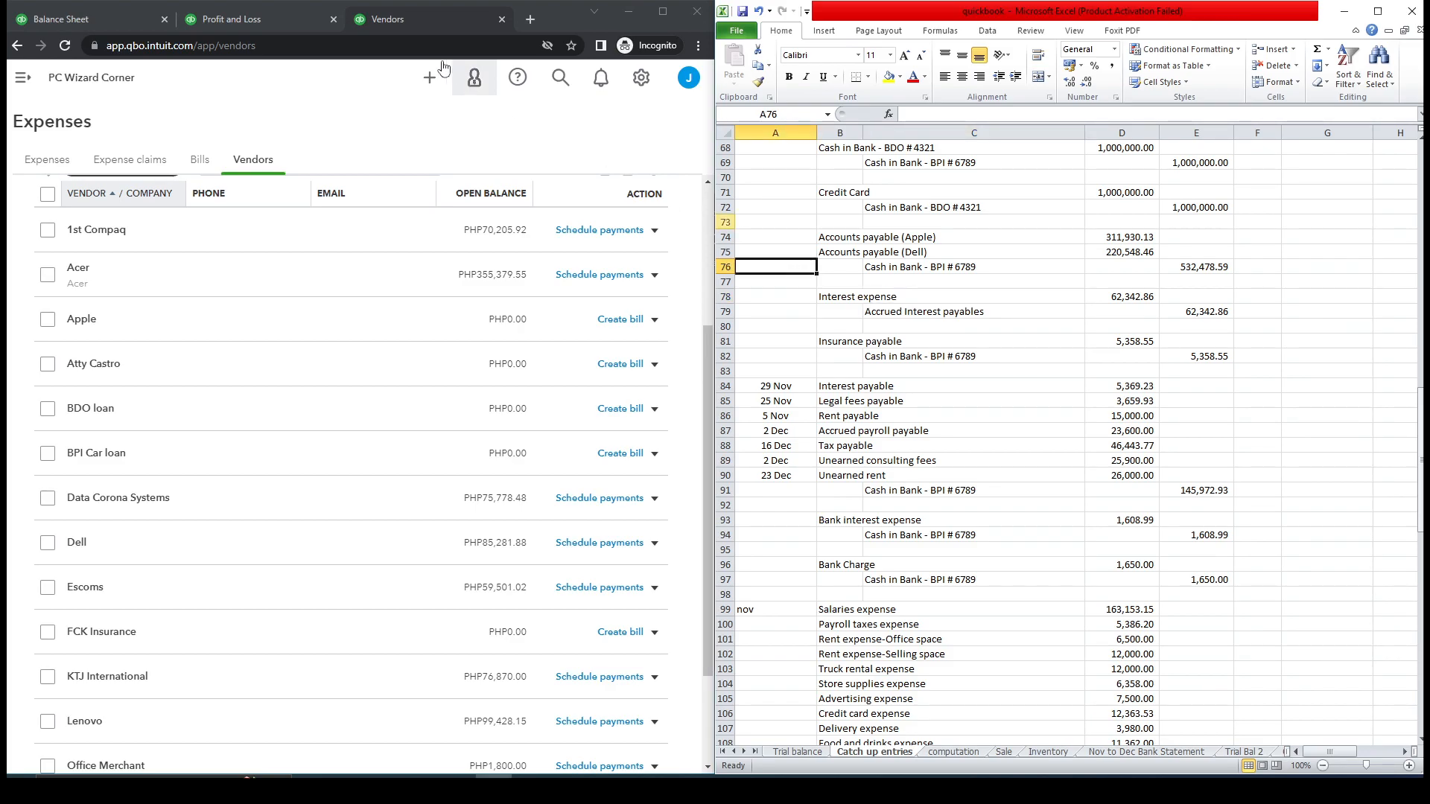
Step: Start a journal entry in QuickBooks and open Journal Entry No.13 dated 11/15/2021 from the recent entries
{"action": "left_click", "coordinate": [410, 21]}
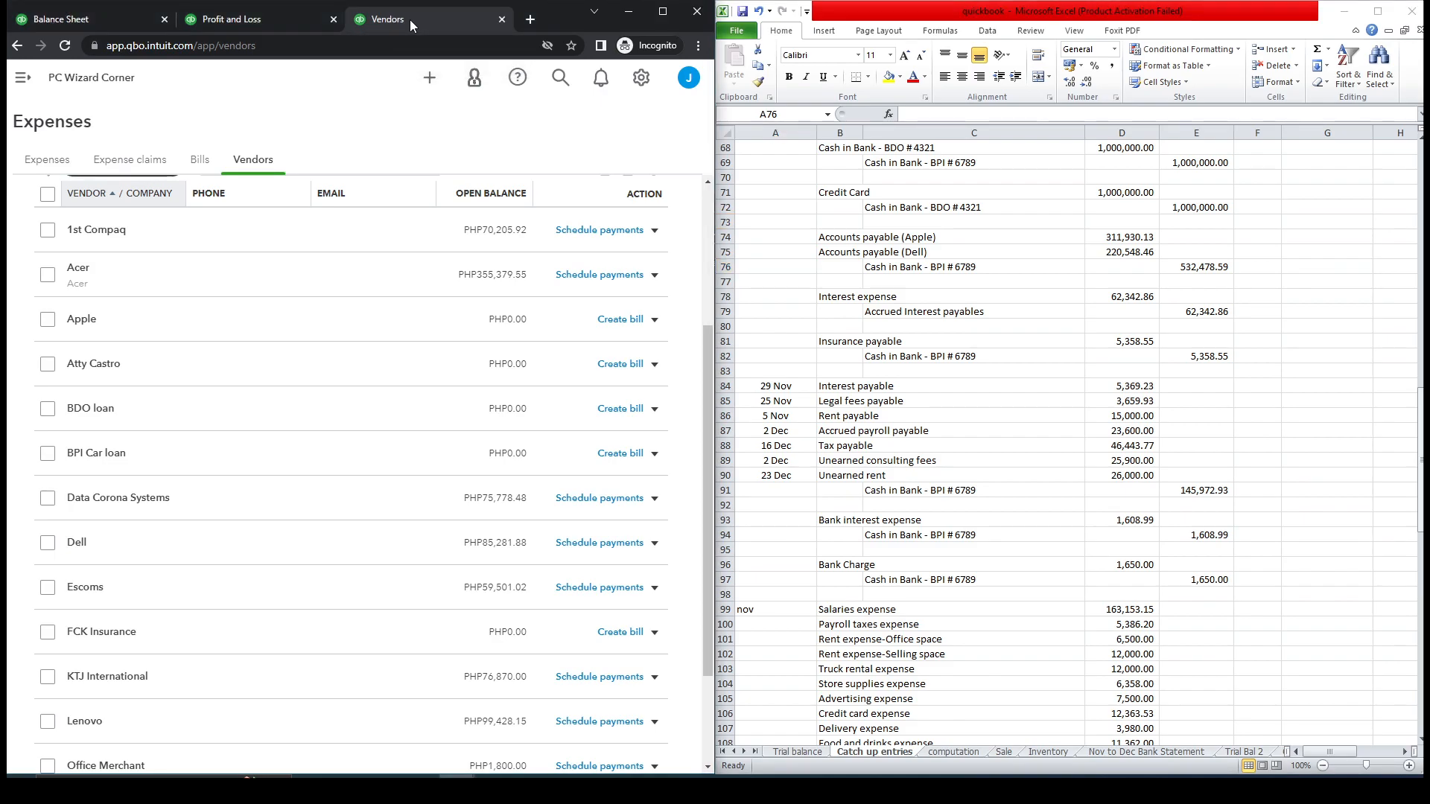
{"action": "left_click", "coordinate": [23, 77]}
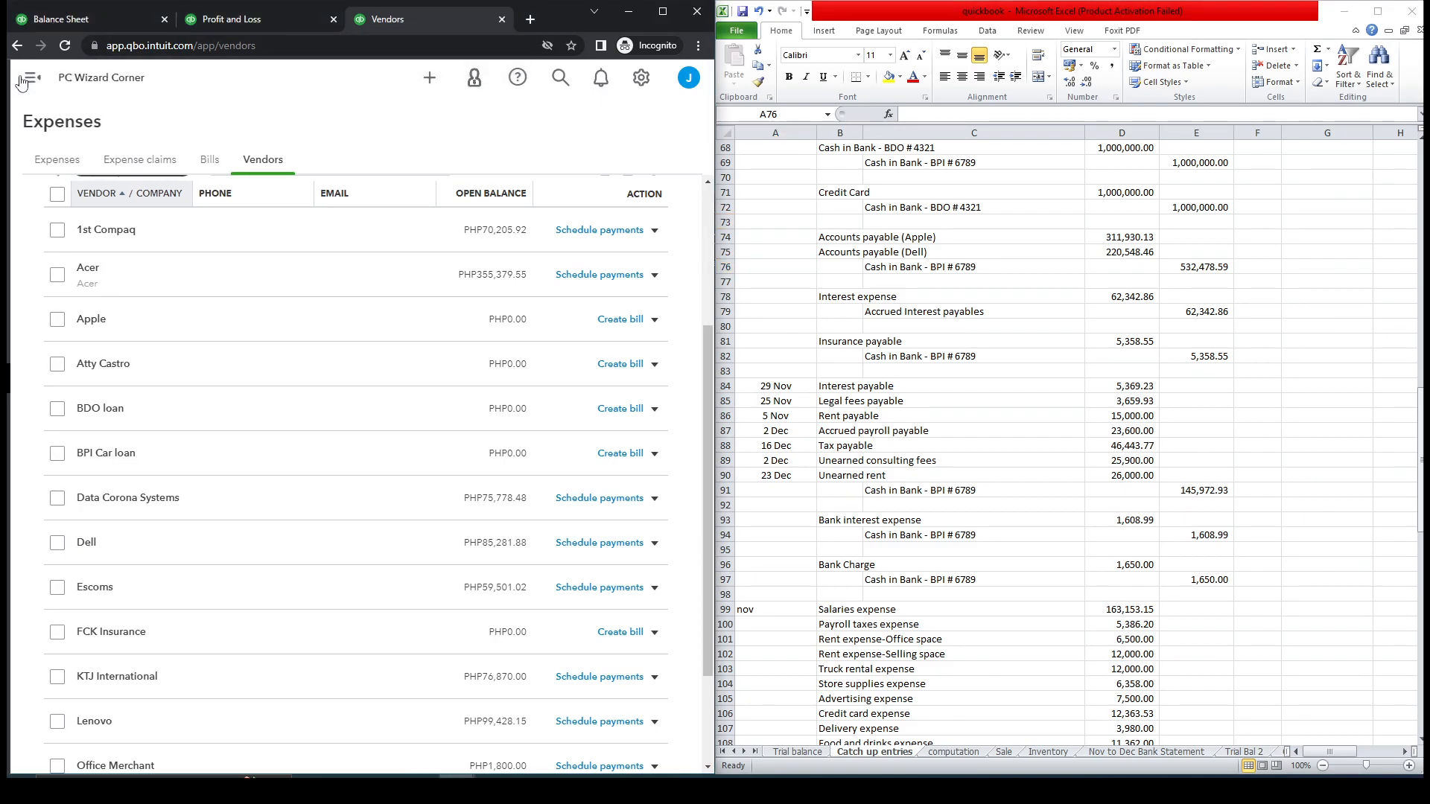
{"action": "left_click", "coordinate": [82, 127]}
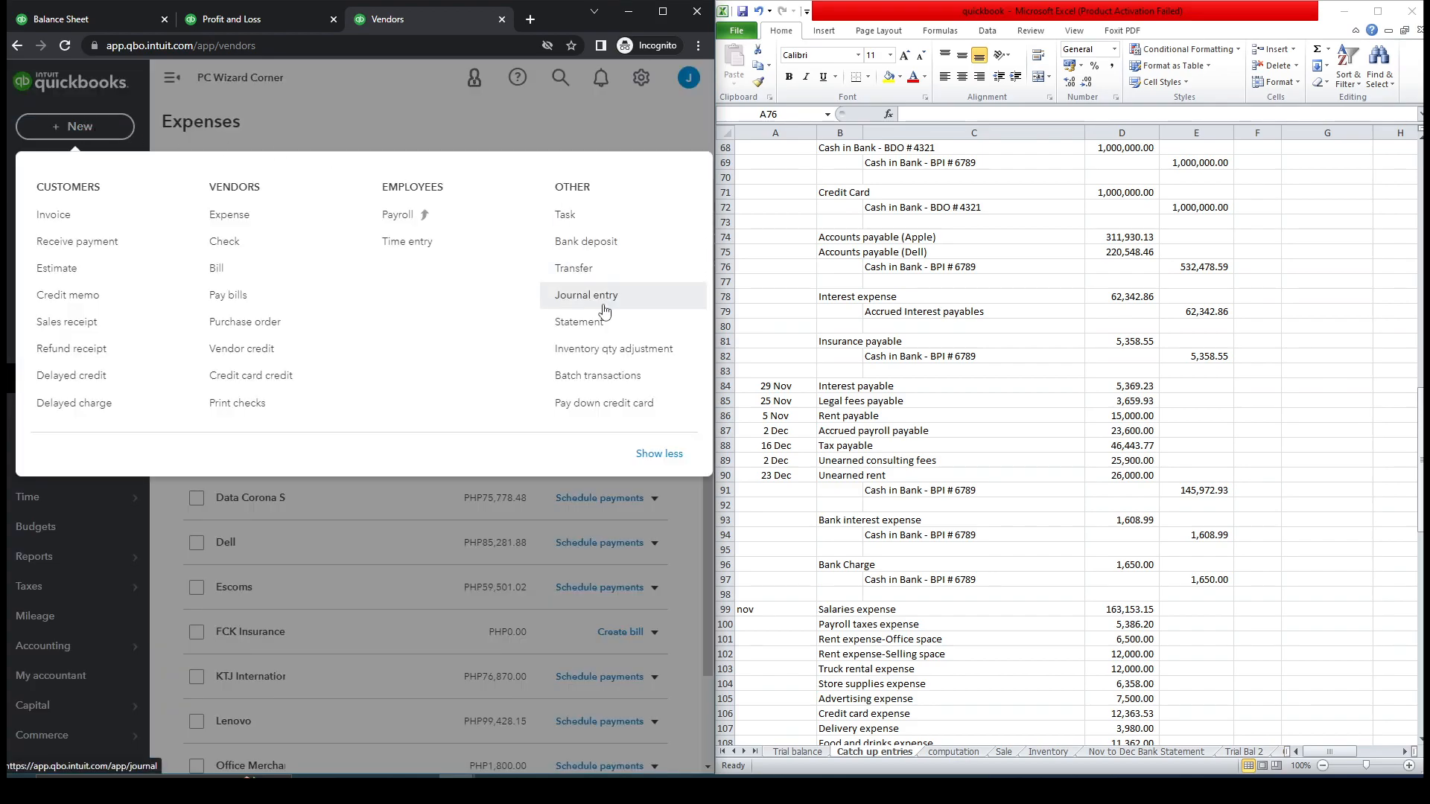
{"action": "left_click", "coordinate": [603, 310]}
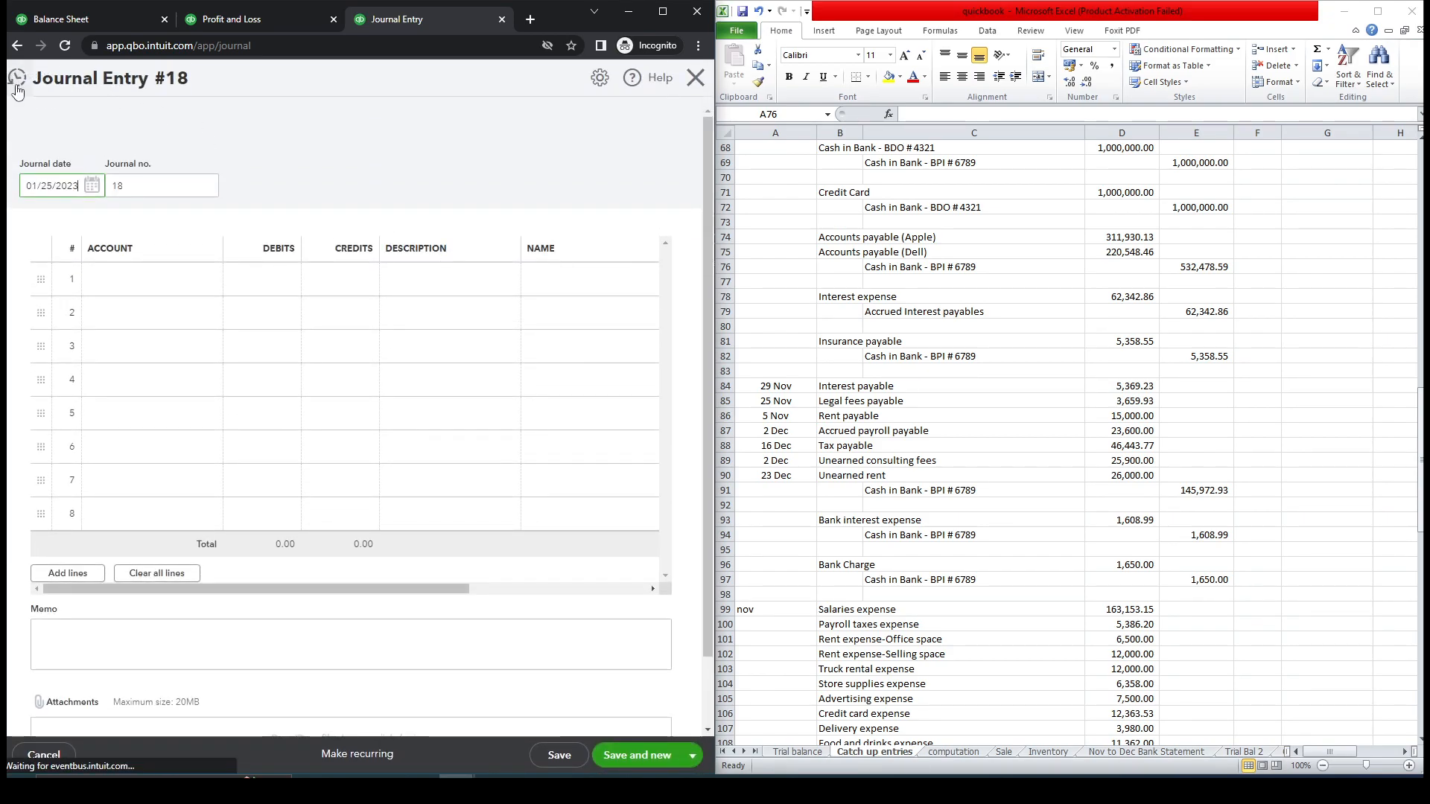
{"action": "left_click", "coordinate": [17, 82]}
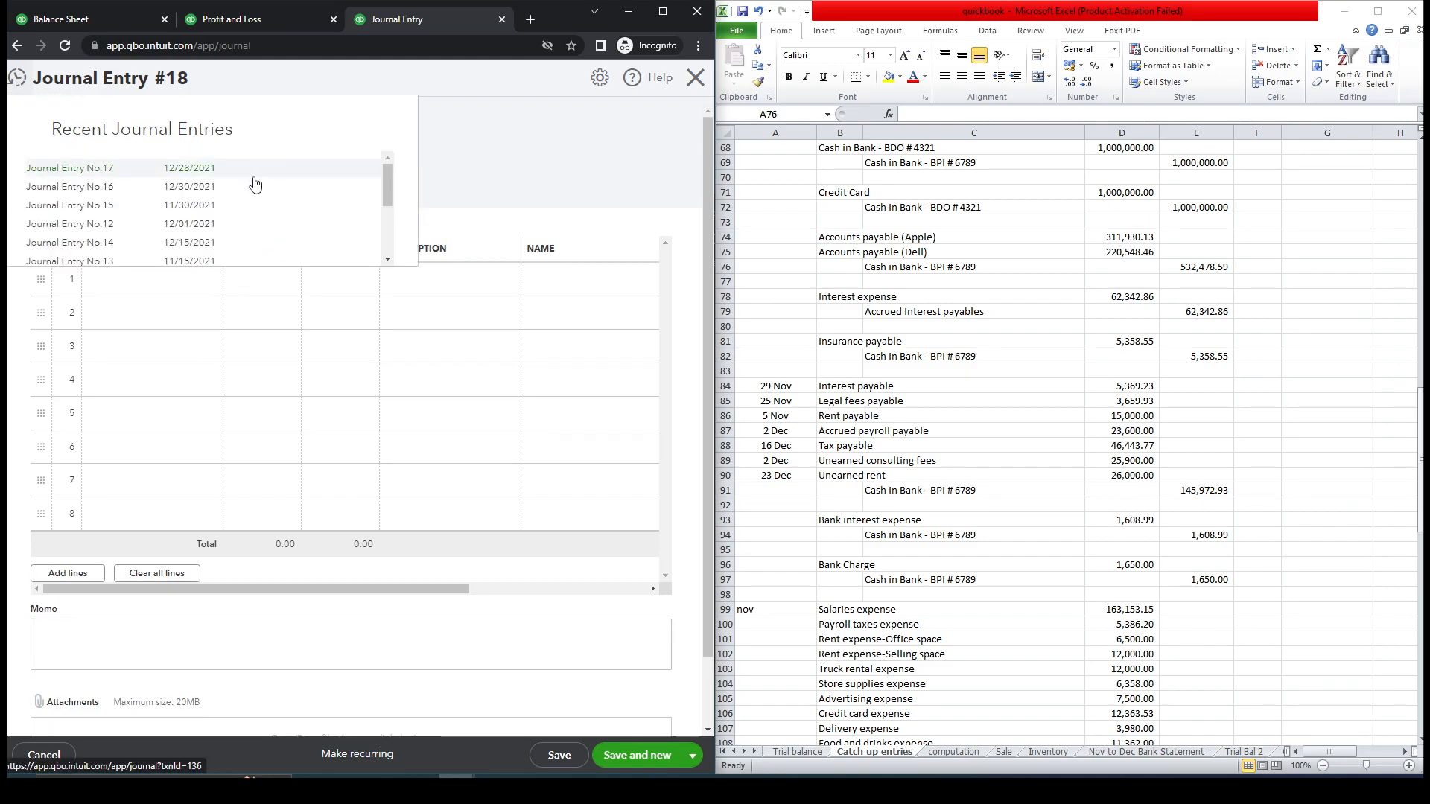
{"action": "left_click", "coordinate": [216, 263]}
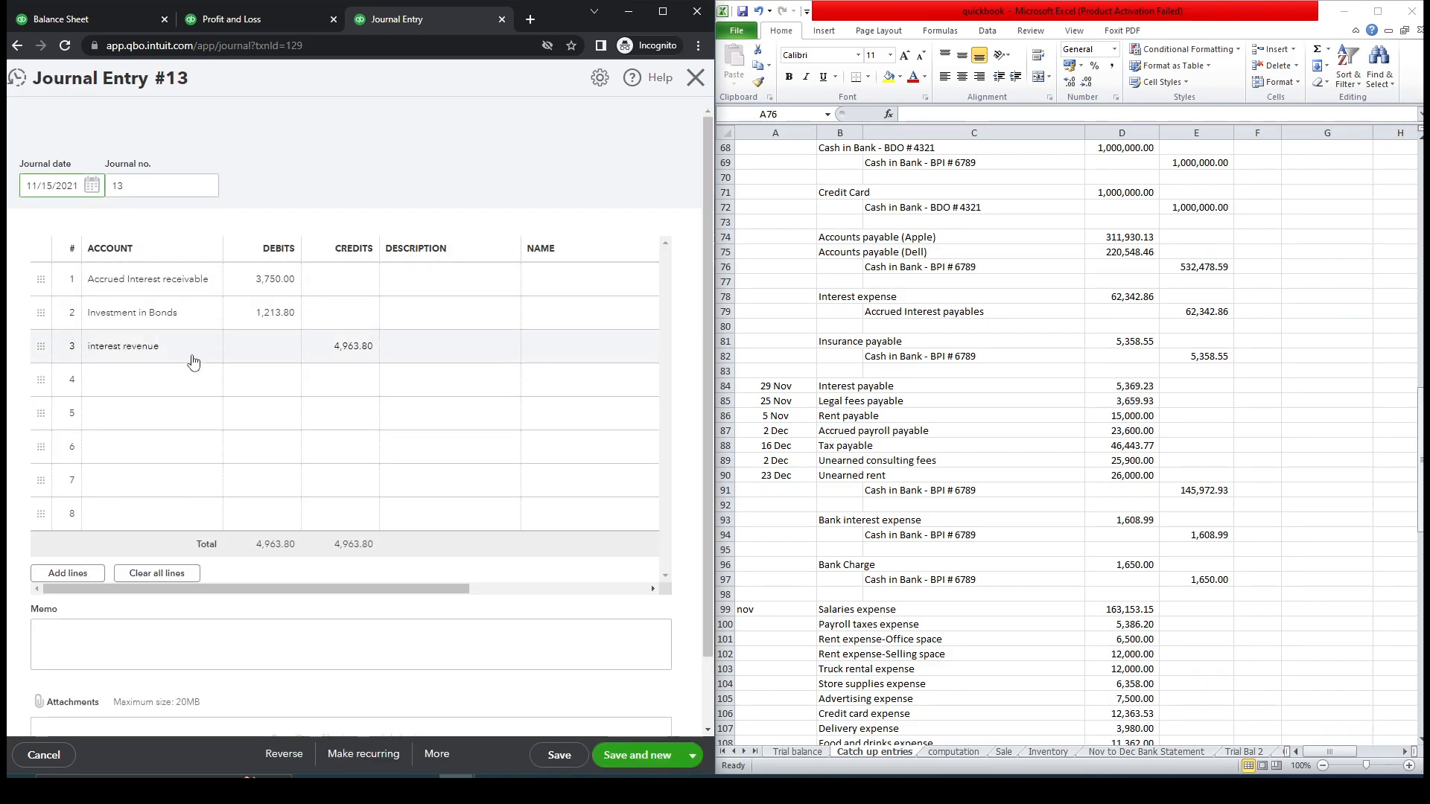
Step: Copy the Interest expense account name from the Catch up entries worksheet and select that account on line 4 of Journal Entry #13
{"action": "left_click", "coordinate": [798, 369]}
{"action": "left_click", "coordinate": [847, 297]}
{"action": "key", "text": "ctrl+c"}
{"action": "left_click", "coordinate": [160, 390]}
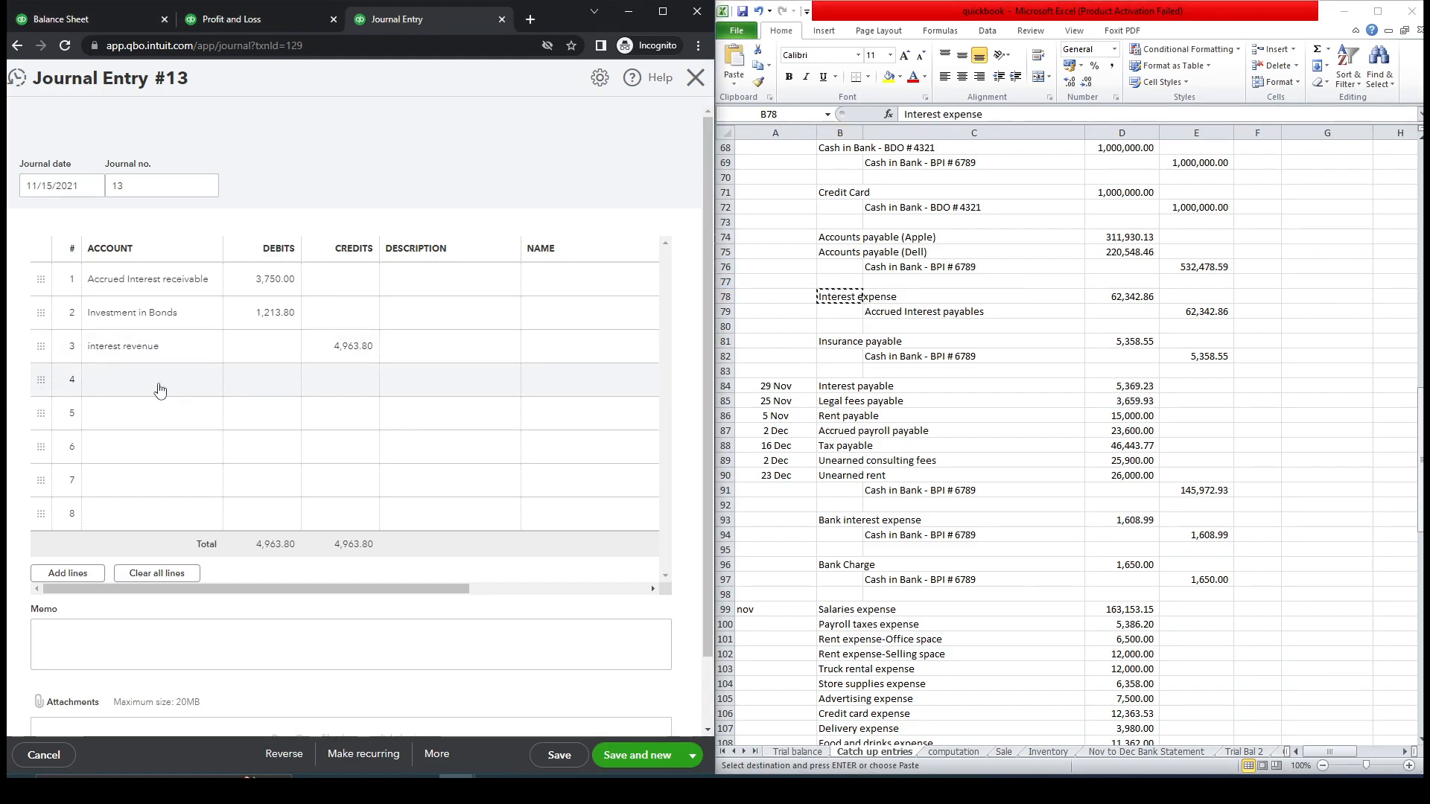
{"action": "left_click", "coordinate": [160, 389]}
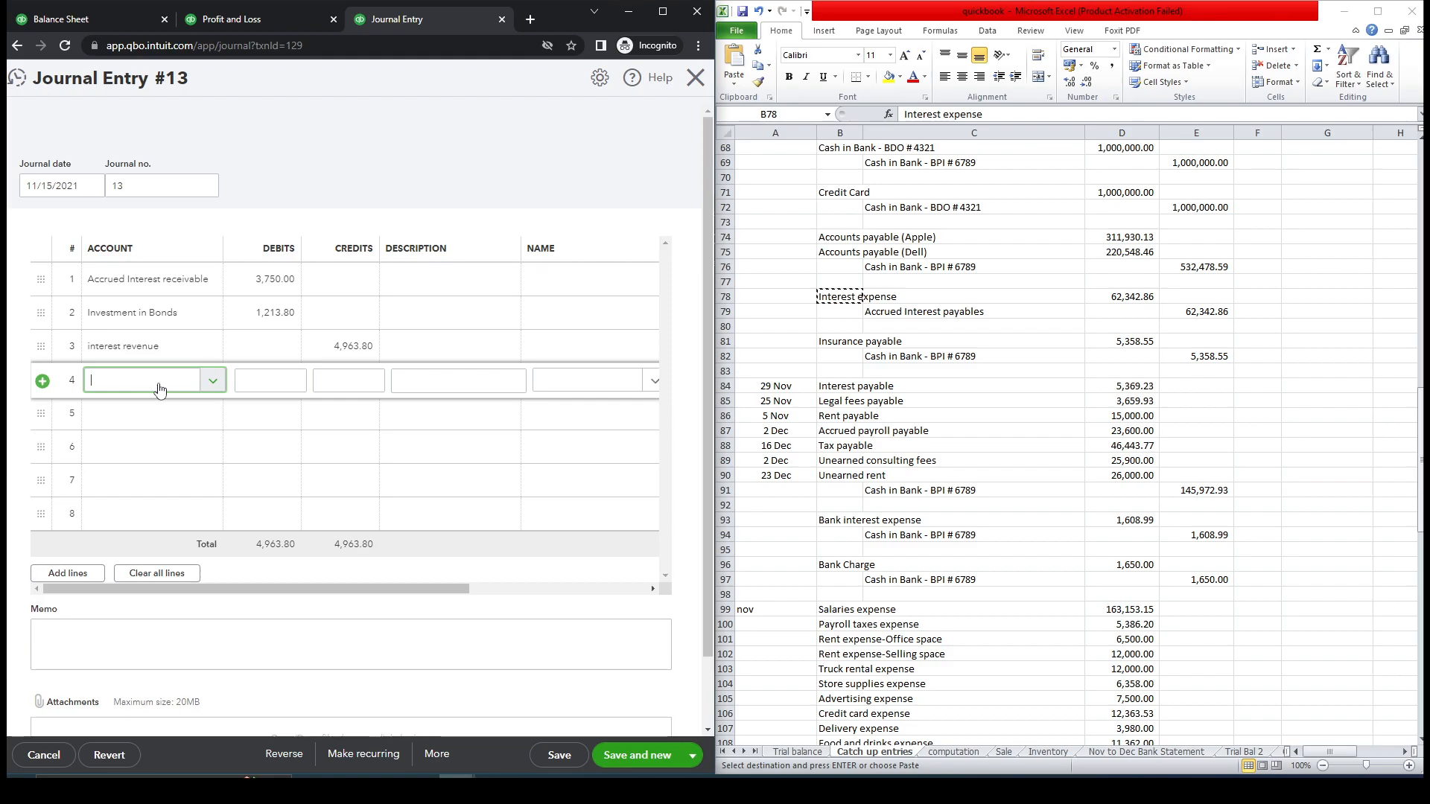
{"action": "key", "text": "ctrl+v"}
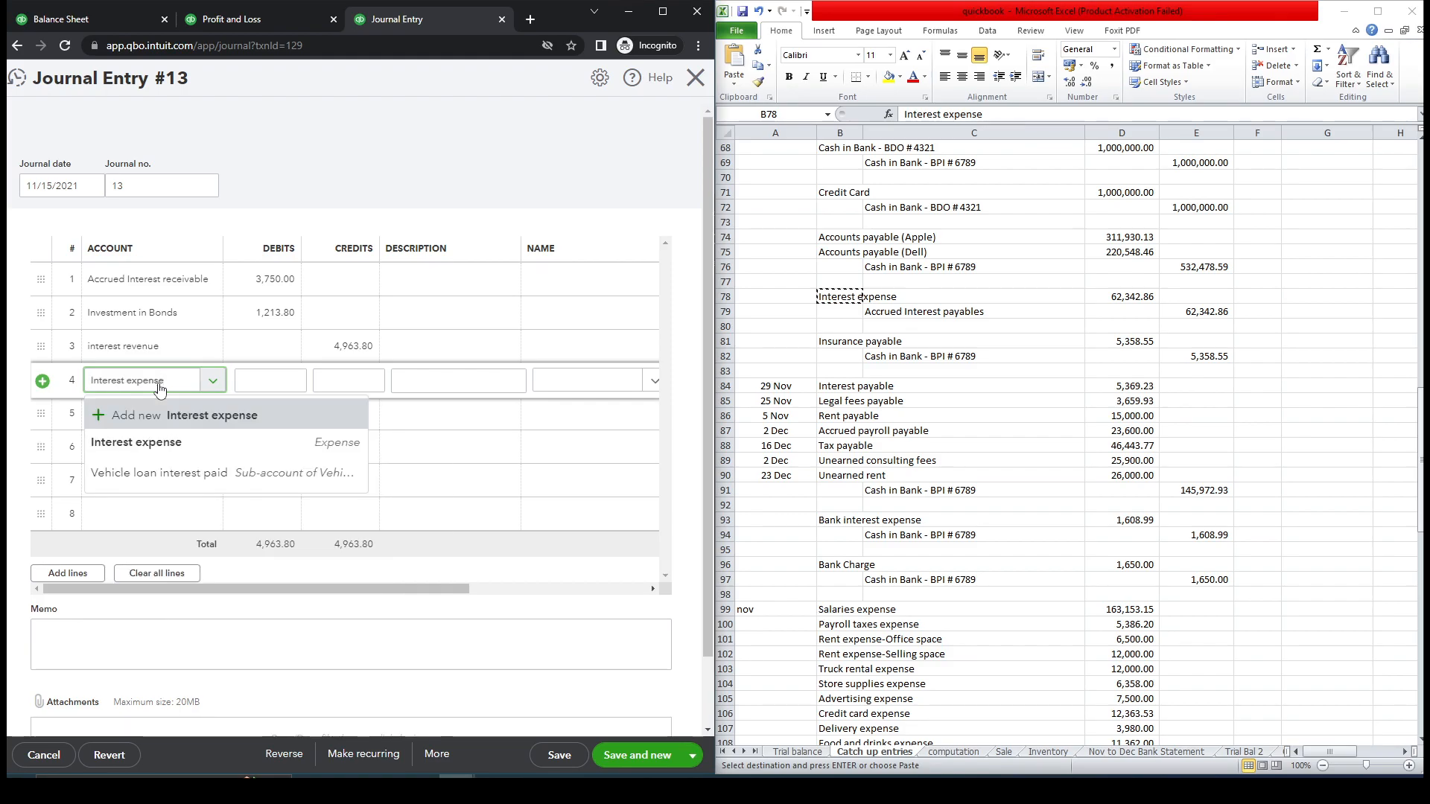
{"action": "left_click", "coordinate": [170, 452]}
Step: Copy the Accrued Interest payables account name from the worksheet and select that account on line 5 of the journal entry
{"action": "left_click", "coordinate": [809, 383]}
{"action": "left_click", "coordinate": [897, 313]}
{"action": "key", "text": "ctrl+c"}
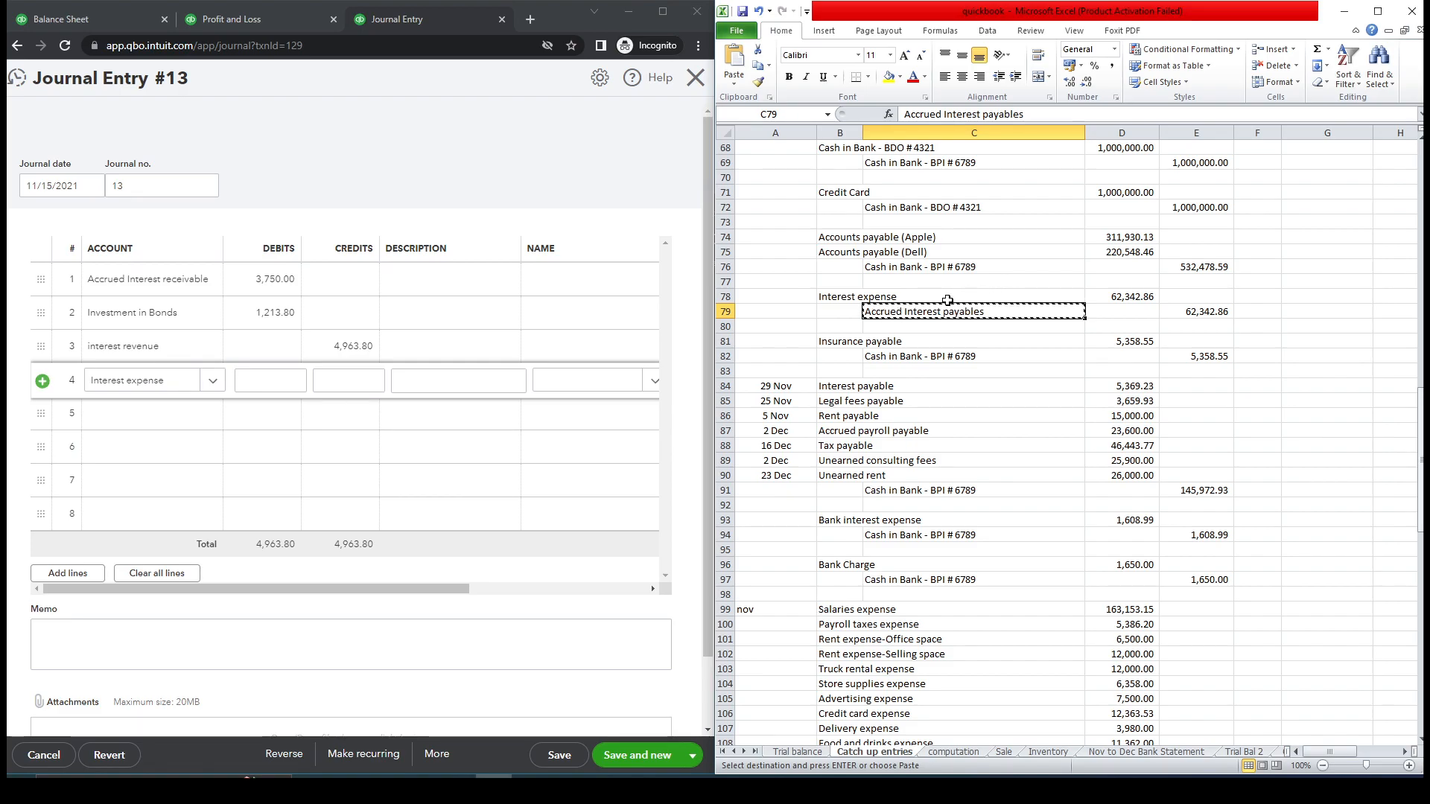
{"action": "left_click", "coordinate": [174, 419]}
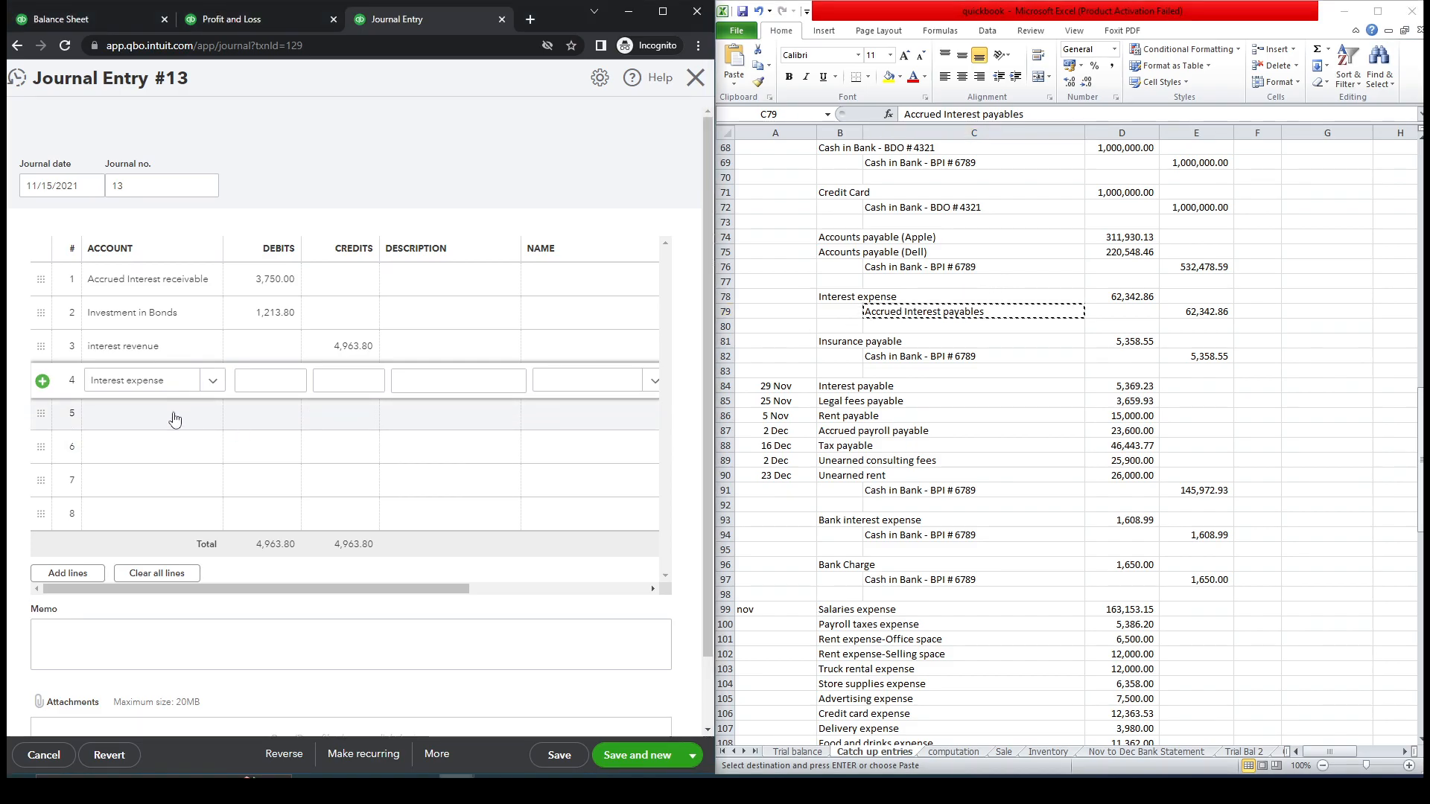
{"action": "key", "text": "ctrl+v"}
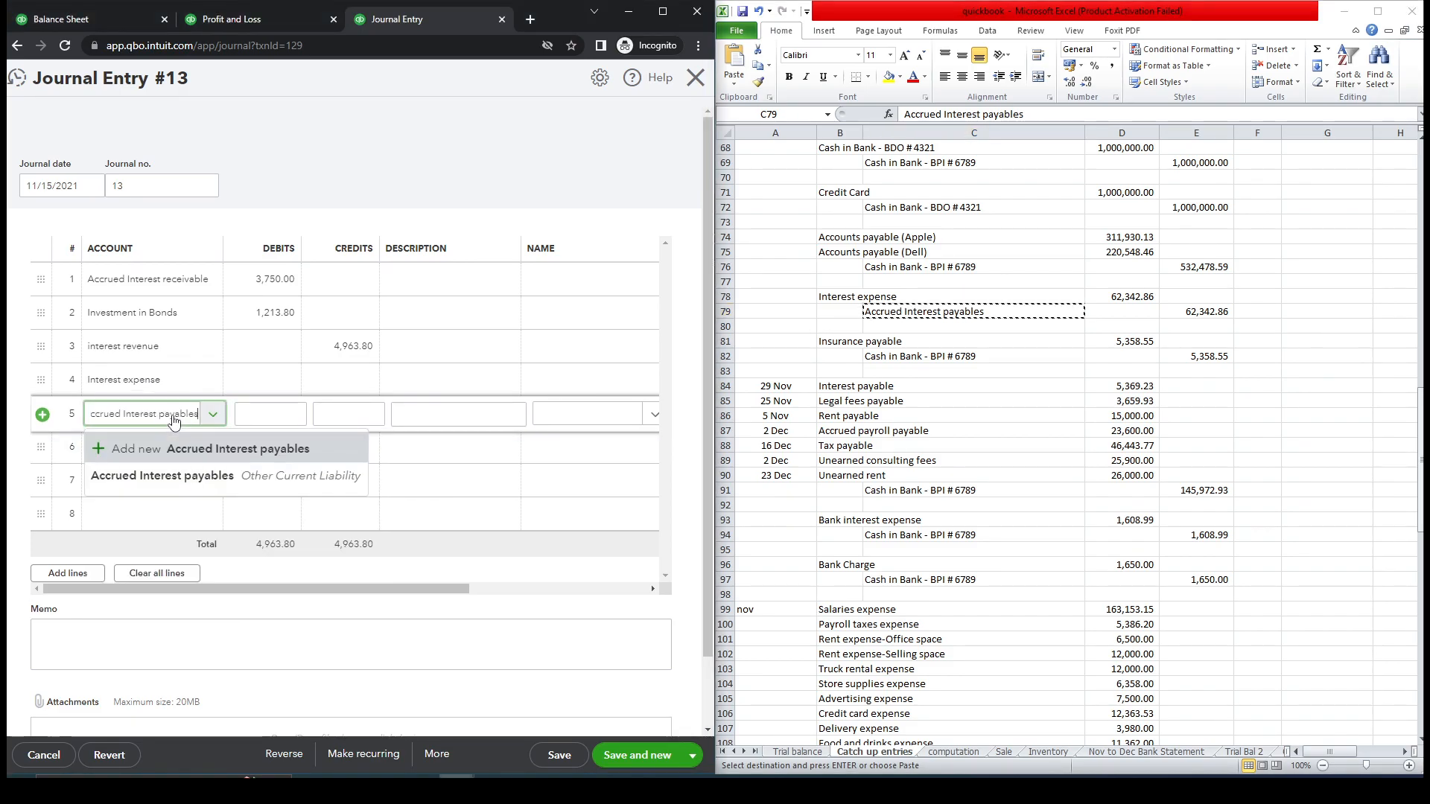
{"action": "left_click", "coordinate": [175, 477]}
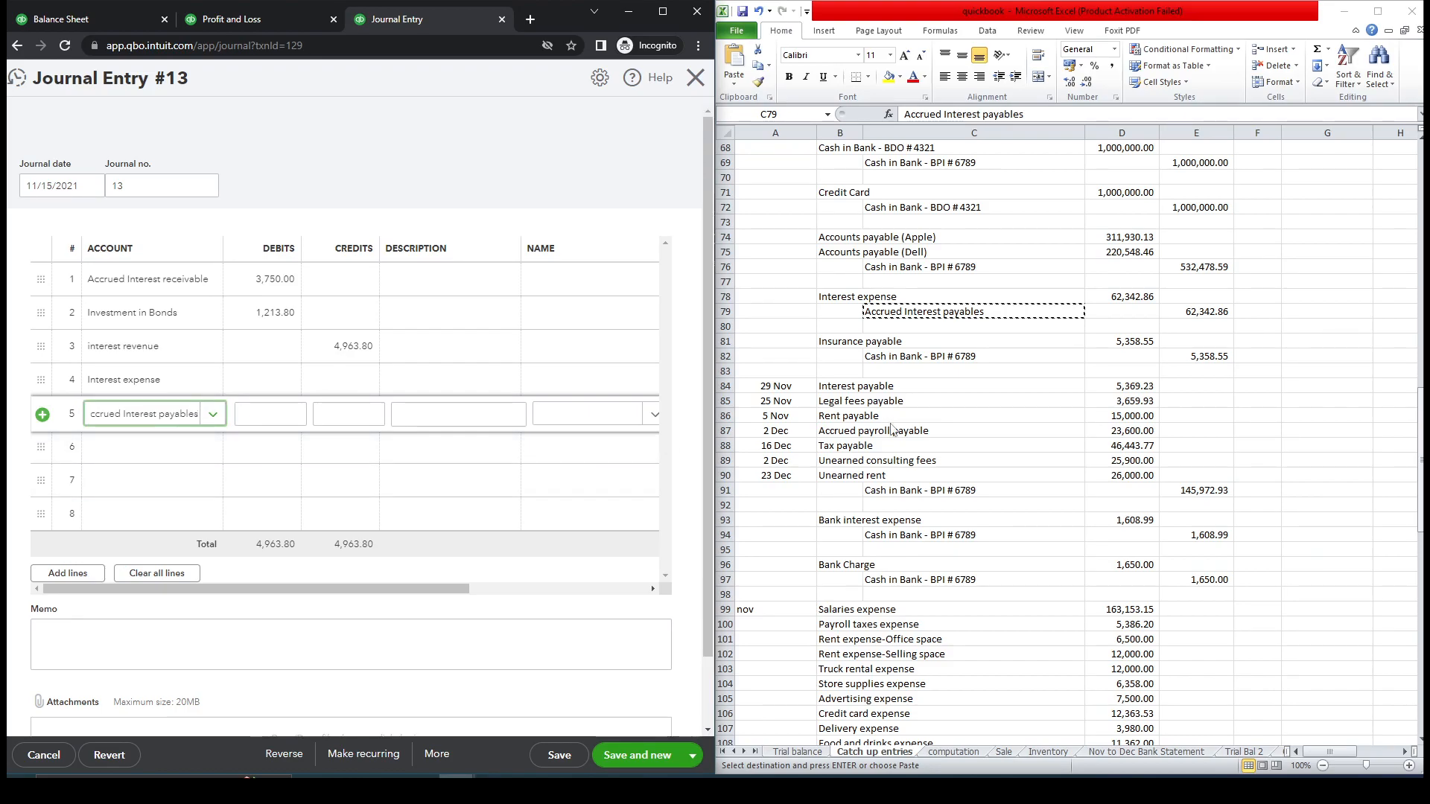
Step: Enter 62,342.86 from the worksheet as the Interest expense debit and the Accrued Interest payables credit, and save and close the journal entry
{"action": "left_click", "coordinate": [1124, 297]}
{"action": "key", "text": "ctrl+c"}
{"action": "left_click", "coordinate": [284, 376]}
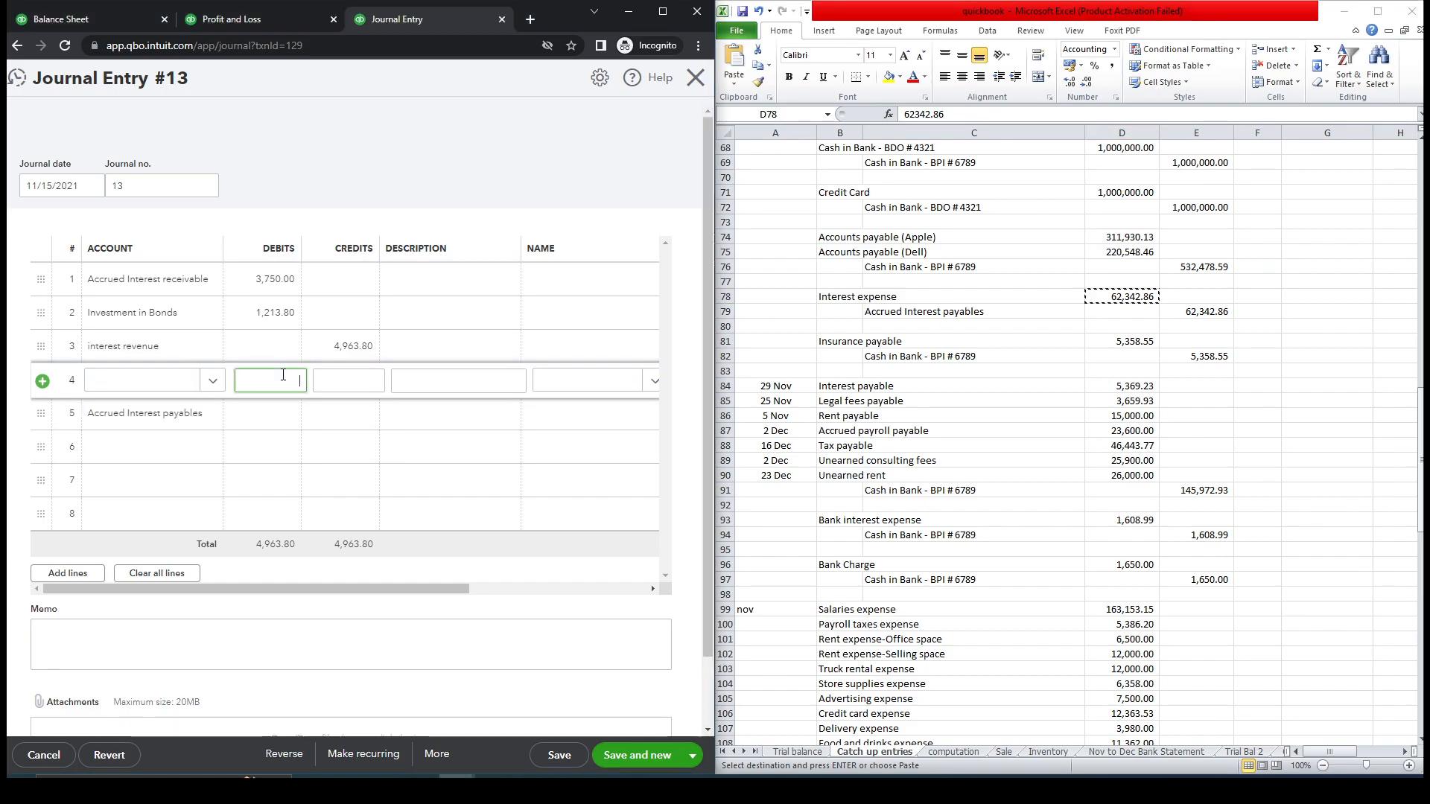
{"action": "key", "text": "ctrl+v"}
{"action": "left_click", "coordinate": [336, 420]}
{"action": "key", "text": "ctrl+v"}
{"action": "left_click", "coordinate": [633, 200]}
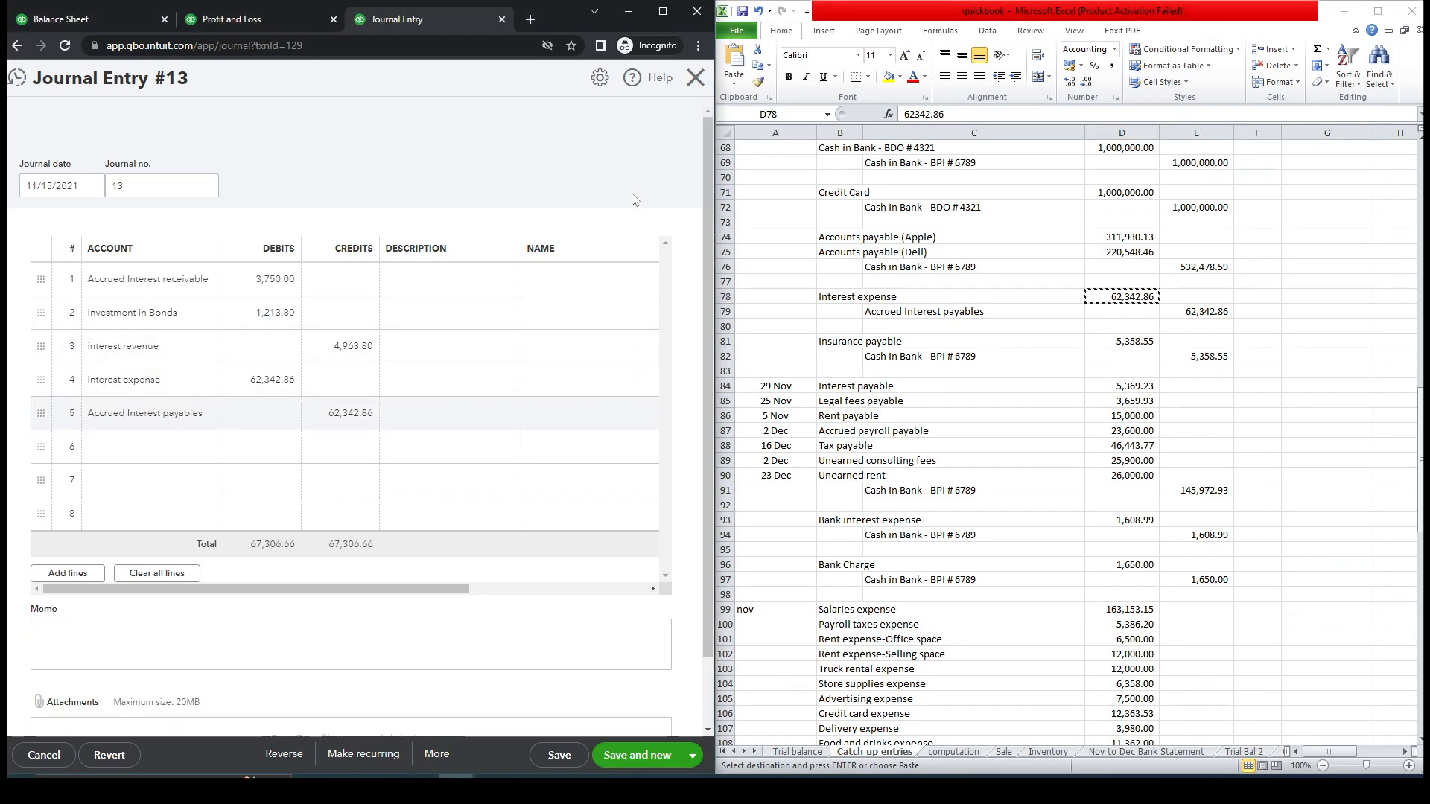
{"action": "left_click", "coordinate": [693, 758]}
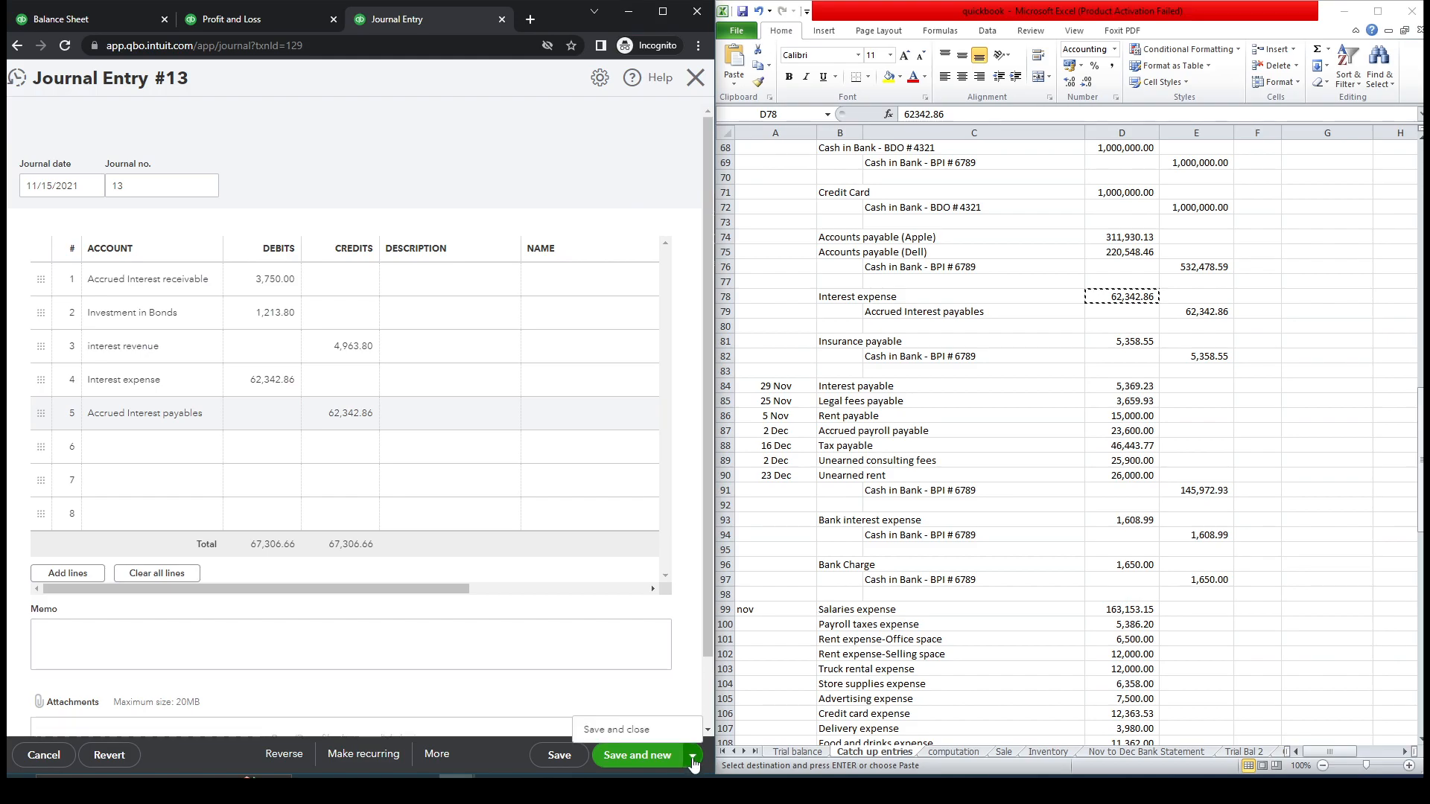
{"action": "left_click", "coordinate": [616, 730]}
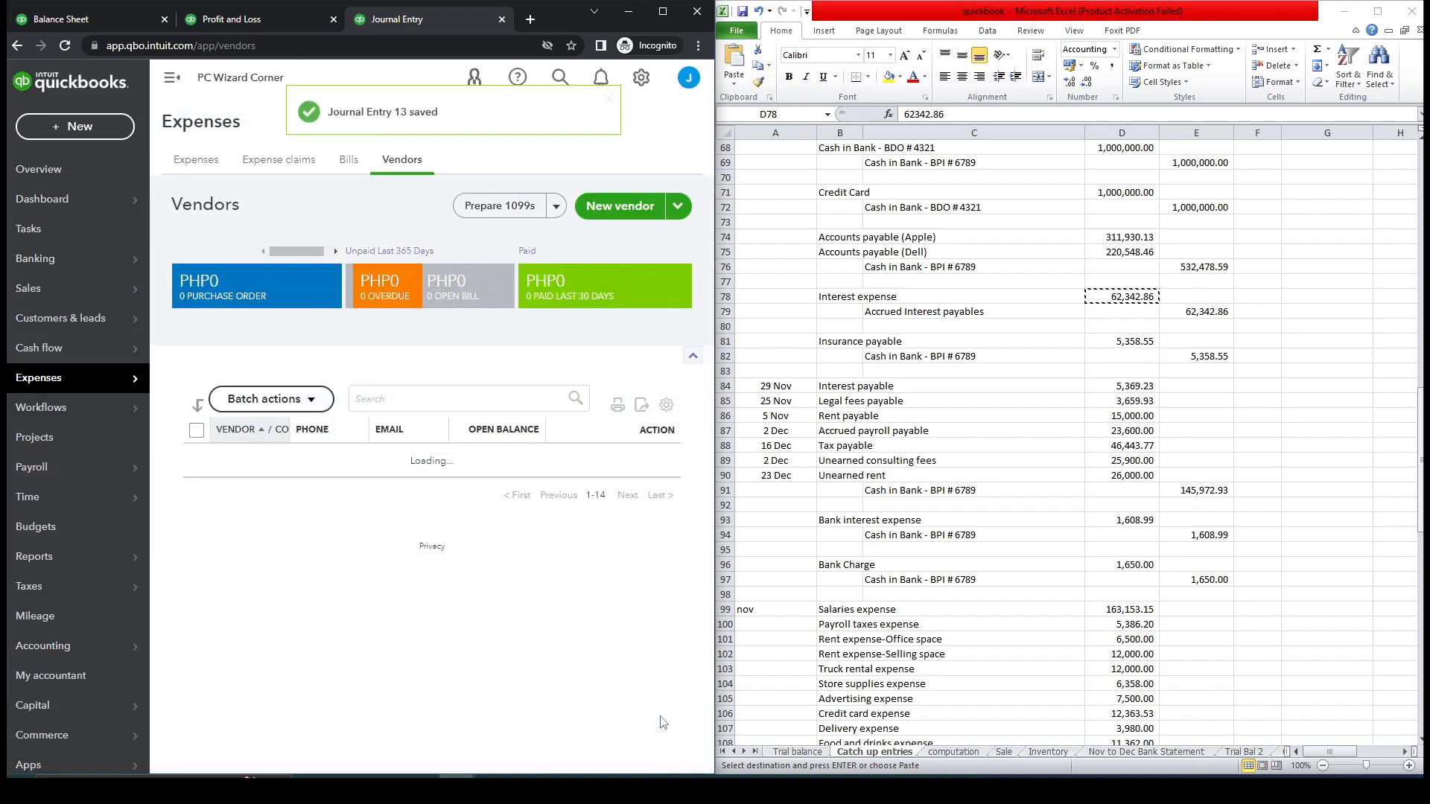
Step: Reload the Profit and Loss report and check the November interest expense
{"action": "left_click", "coordinate": [273, 25]}
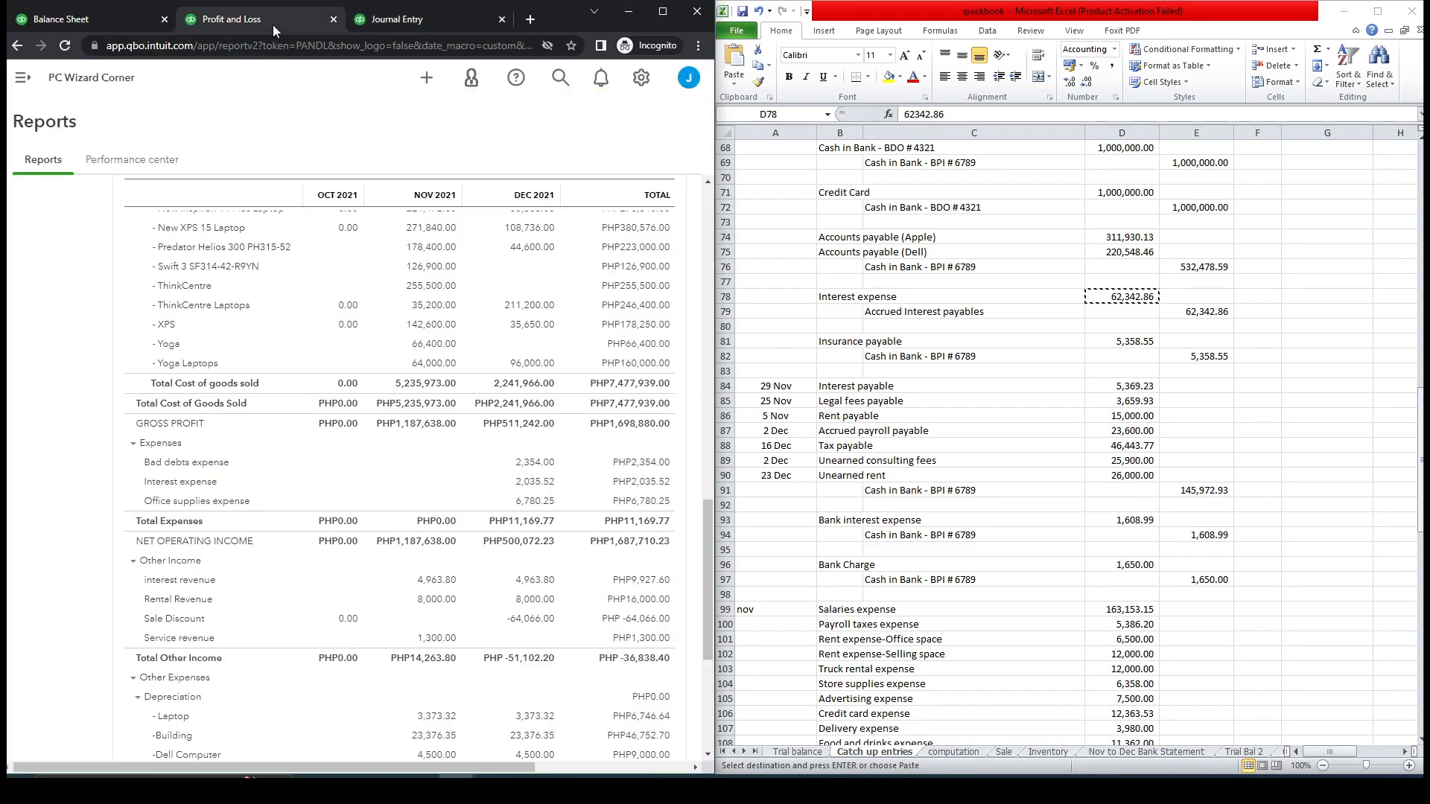
{"action": "left_click", "coordinate": [65, 47]}
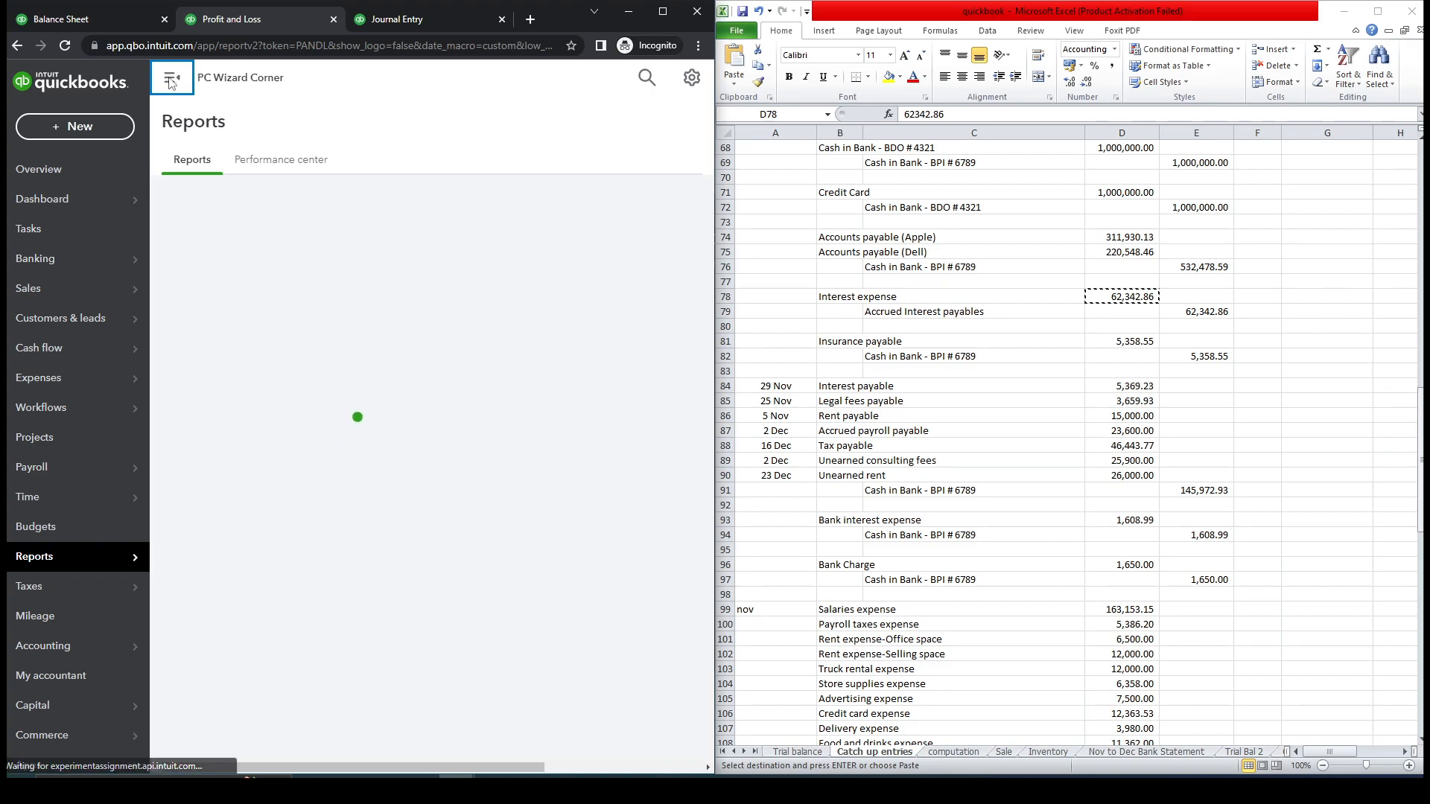
{"action": "left_click", "coordinate": [172, 81]}
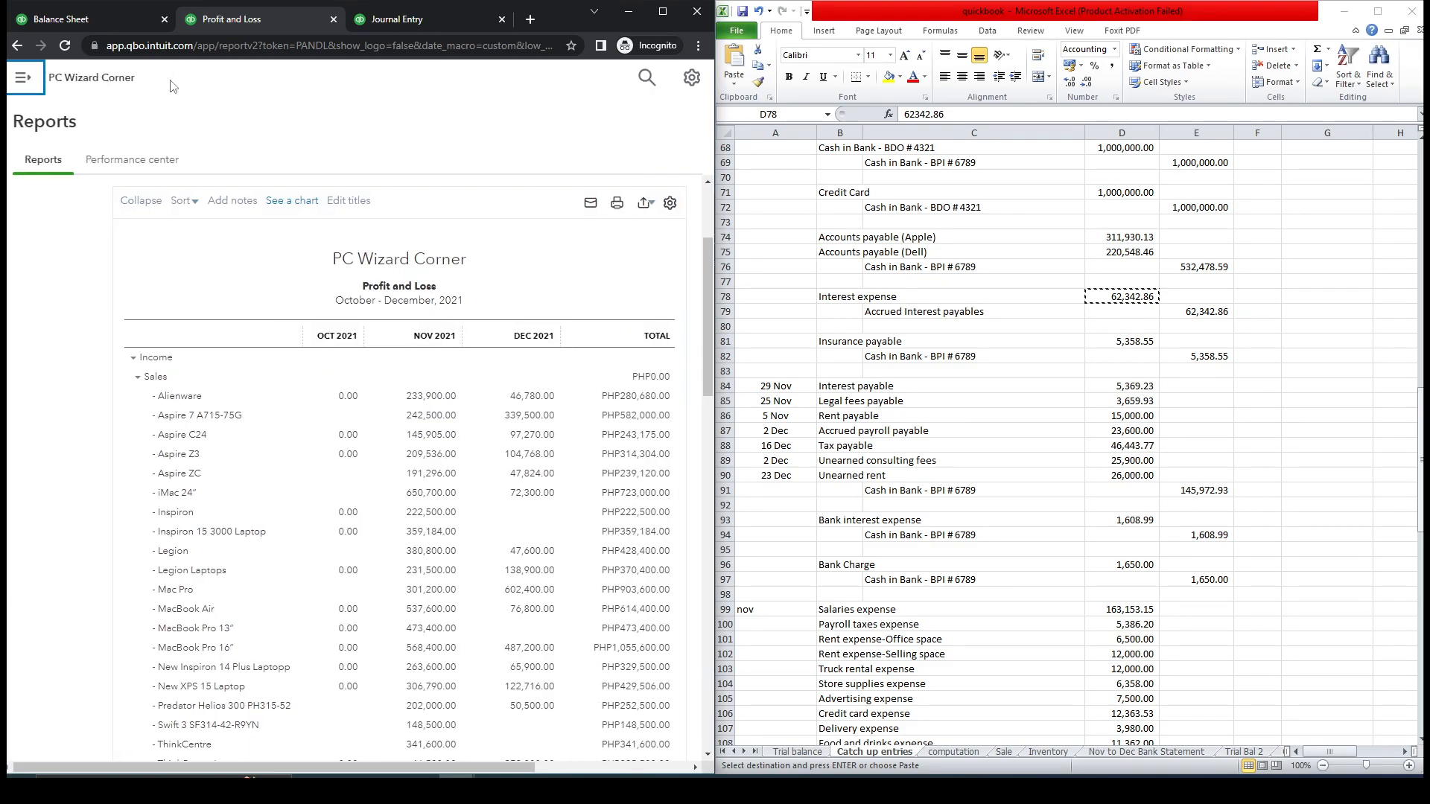
{"action": "left_click_drag", "start_coordinate": [711, 271], "coordinate": [711, 554]}
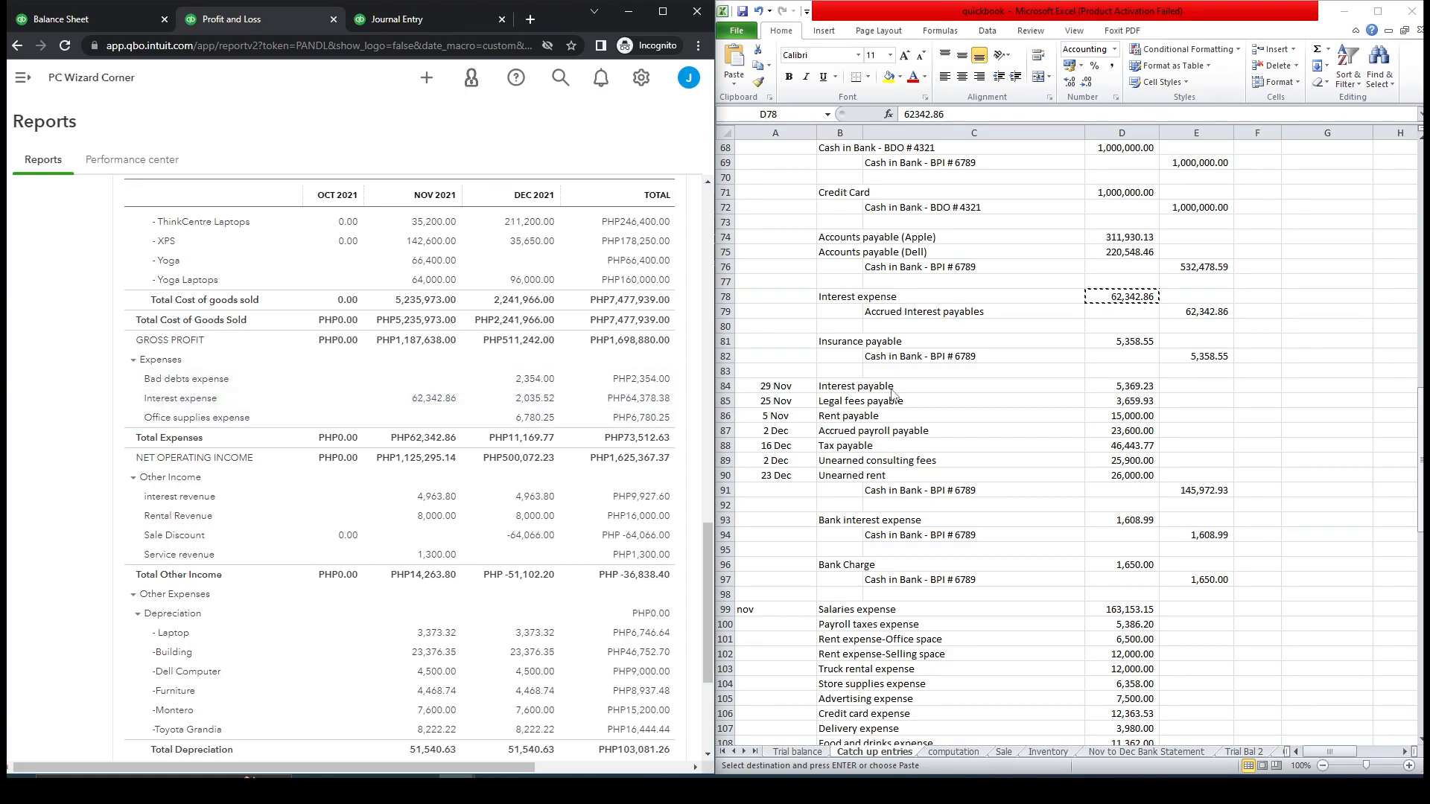
Step: Search the Nov to Dec Bank Statement worksheet for the insurance payment of 5358.55 and return to the Catch up entries worksheet
{"action": "left_click", "coordinate": [931, 365]}
{"action": "left_click", "coordinate": [1214, 360]}
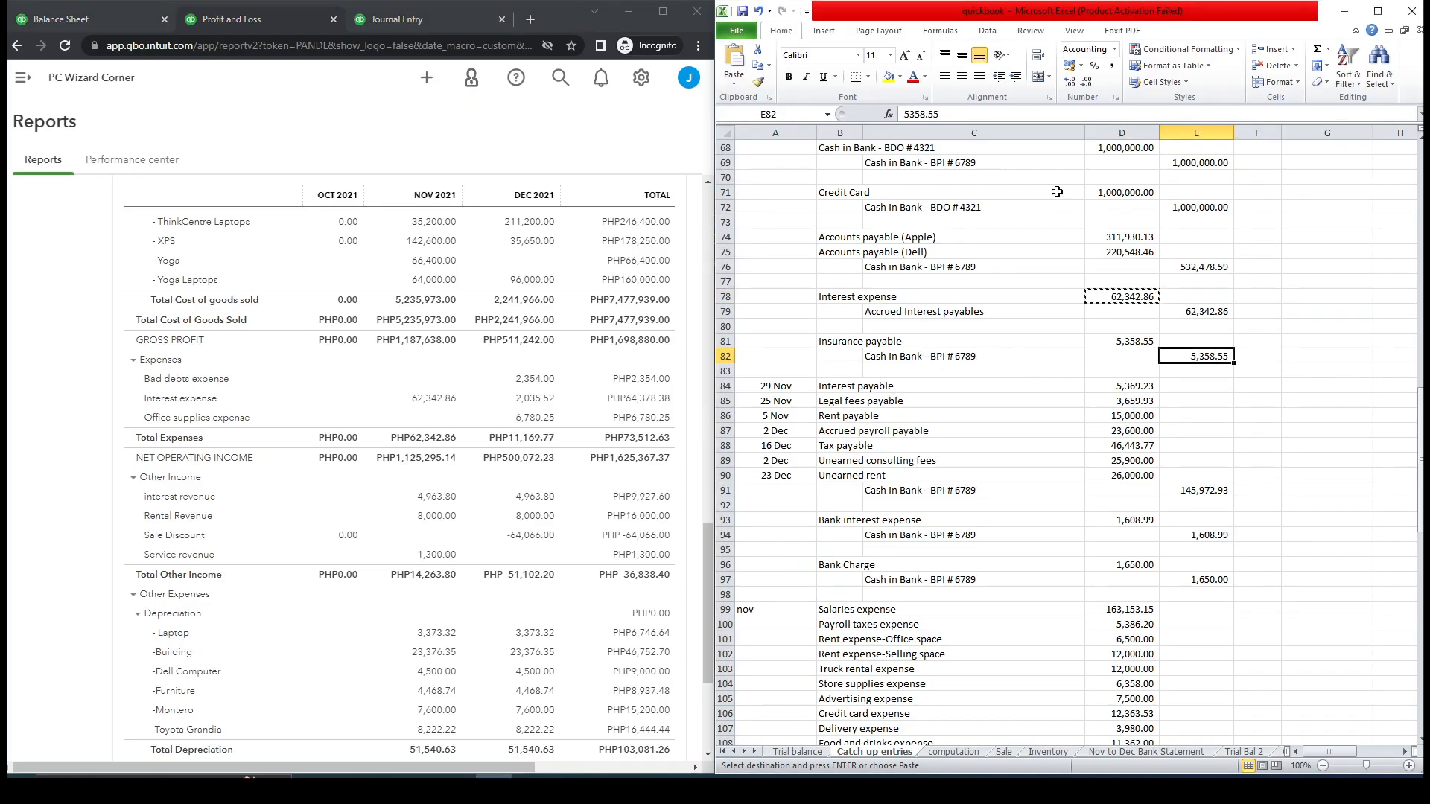
{"action": "left_click_drag", "start_coordinate": [940, 114], "coordinate": [900, 114]}
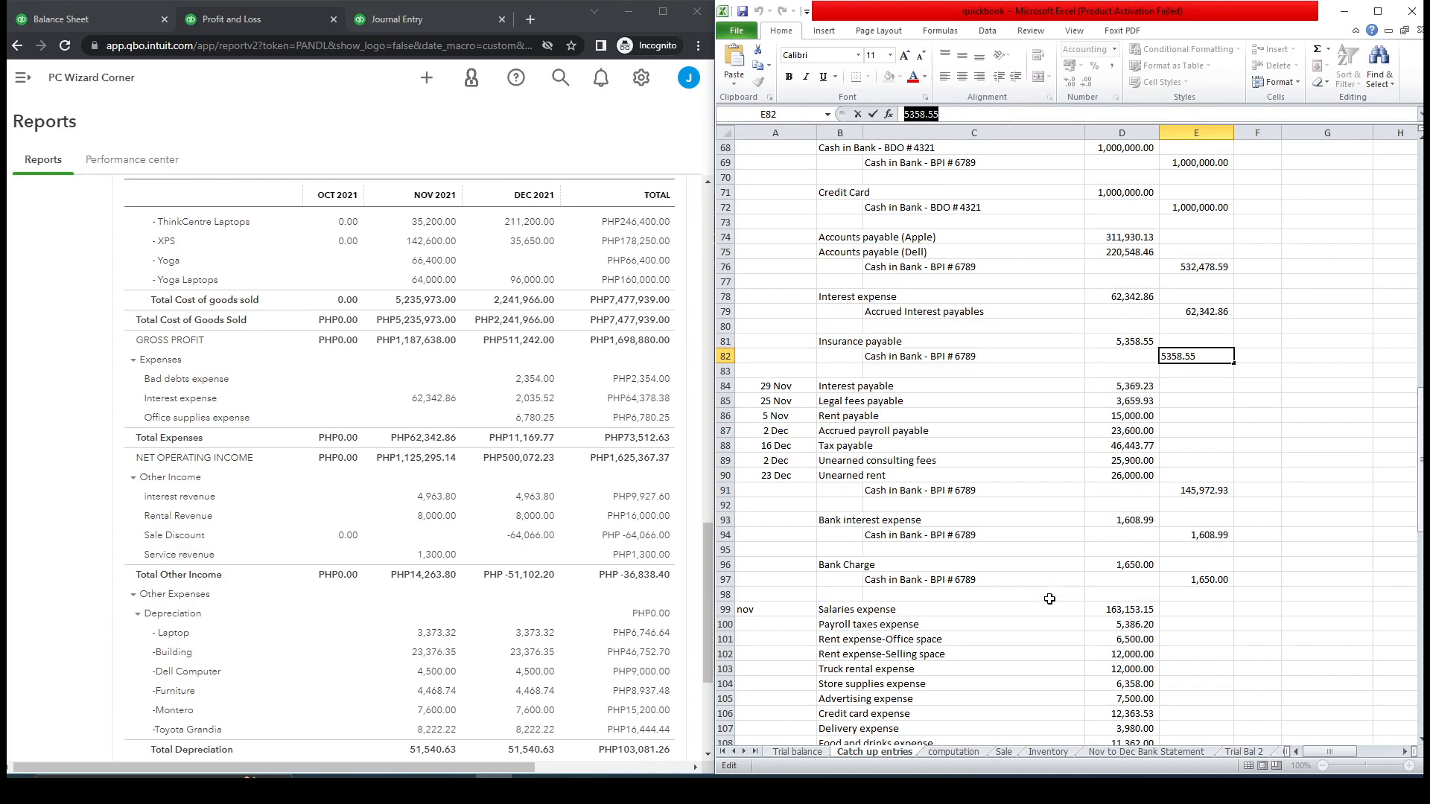
{"action": "left_click", "coordinate": [1139, 753]}
{"action": "key", "text": "ctrl+f"}
{"action": "key", "text": "ctrl+v"}
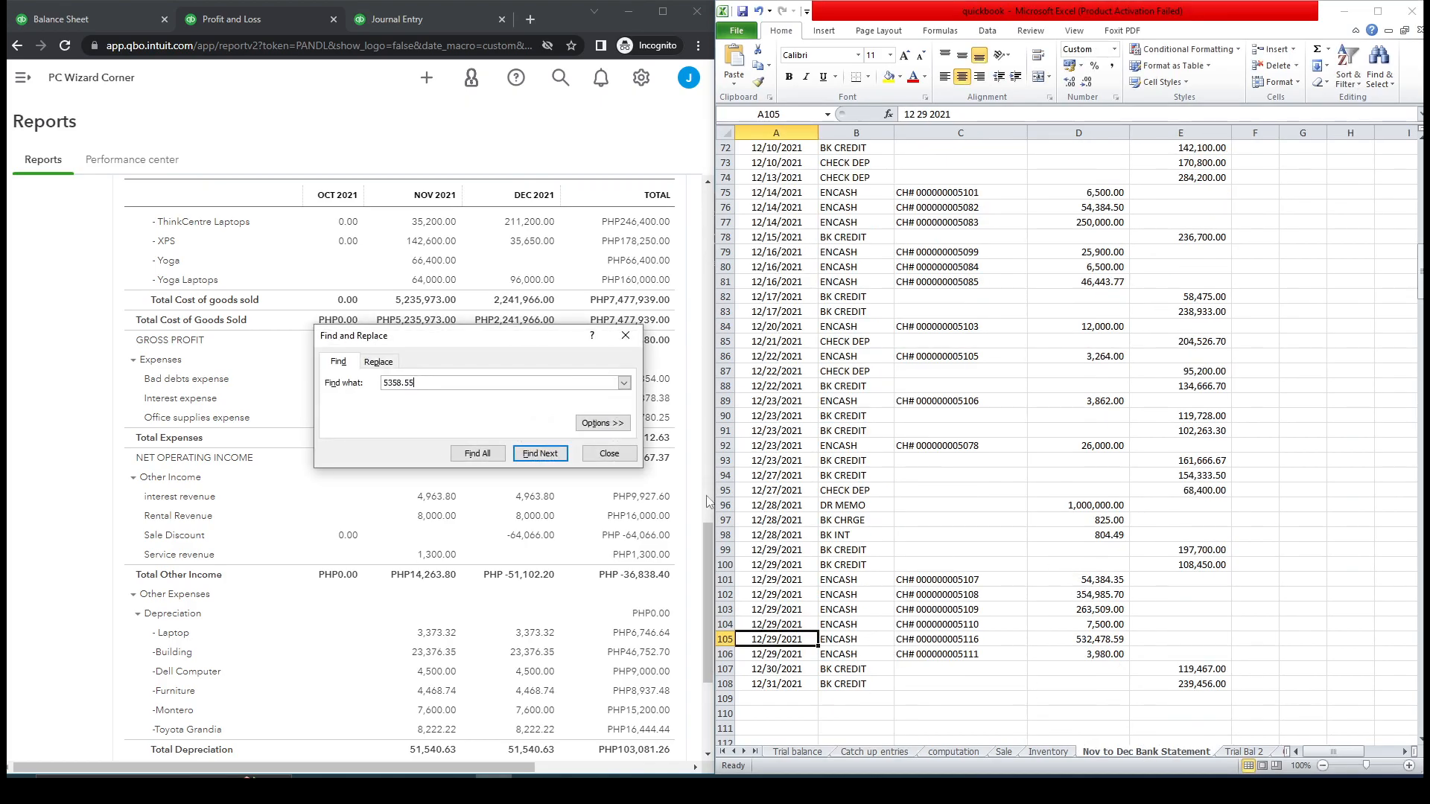
{"action": "left_click", "coordinate": [548, 455]}
{"action": "left_click", "coordinate": [771, 451]}
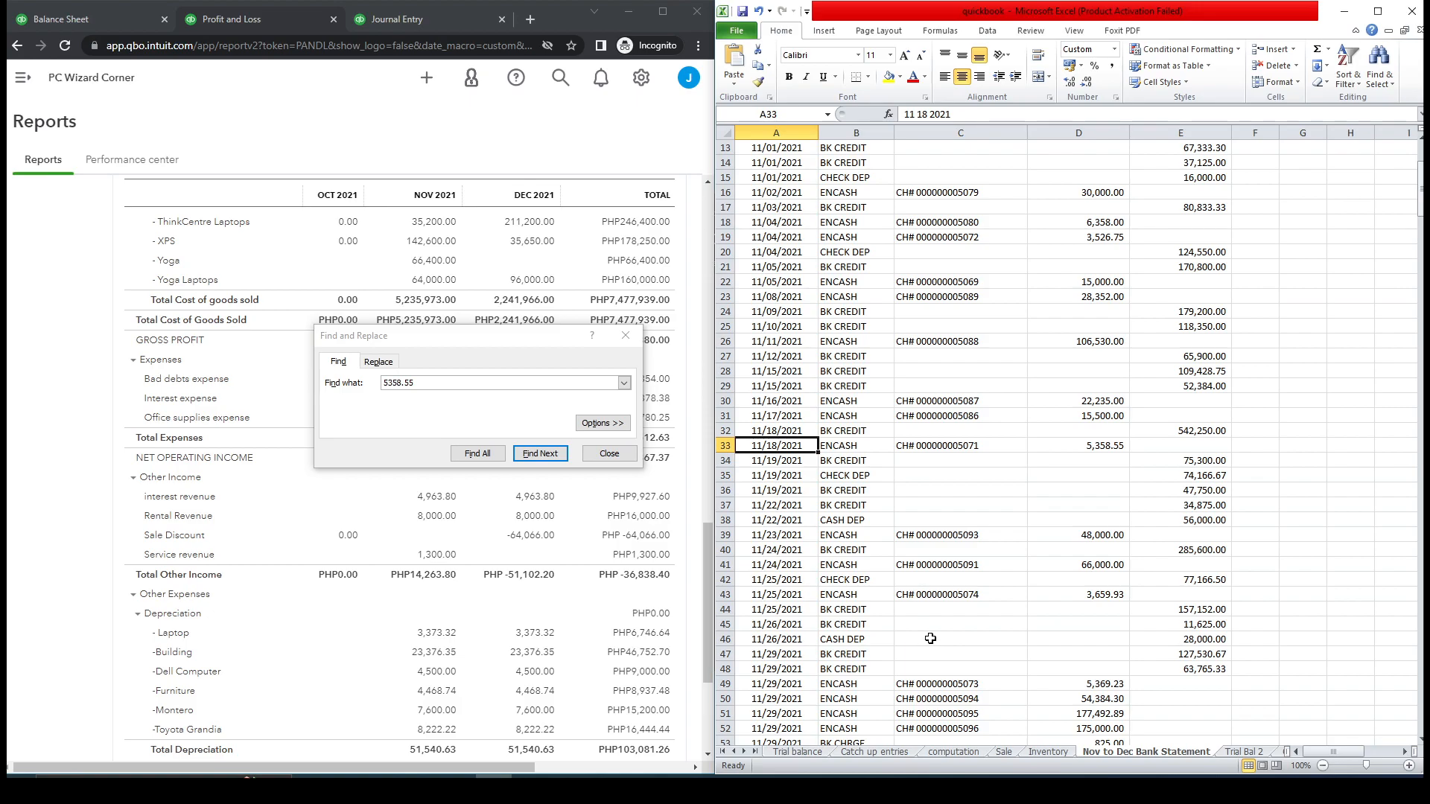
{"action": "left_click", "coordinate": [876, 753]}
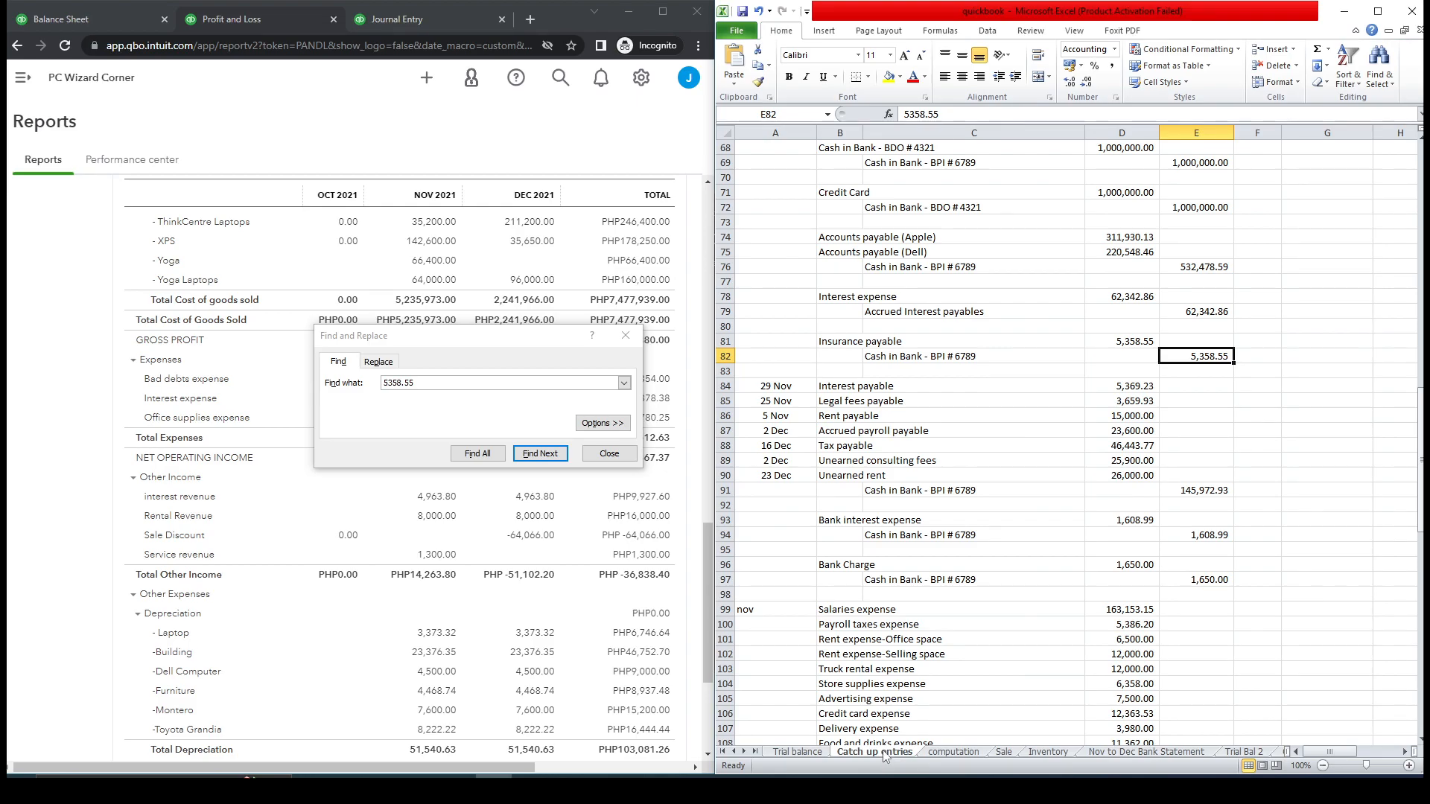
{"action": "left_click", "coordinate": [626, 336]}
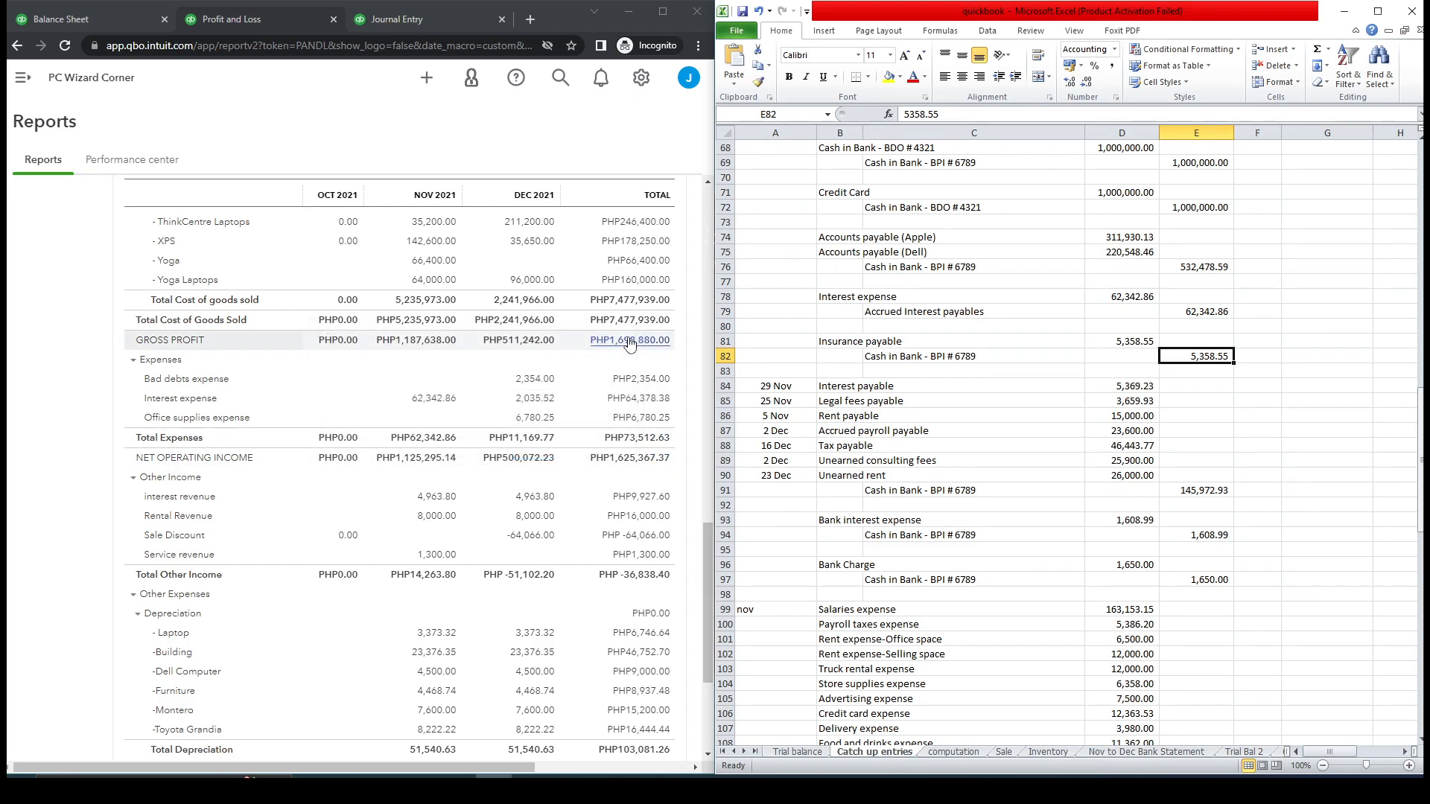
Step: Check the Insurance payable balance on the Balance Sheet against the bank statement payment and the insurance entry in Catch up entries
{"action": "left_click", "coordinate": [422, 17]}
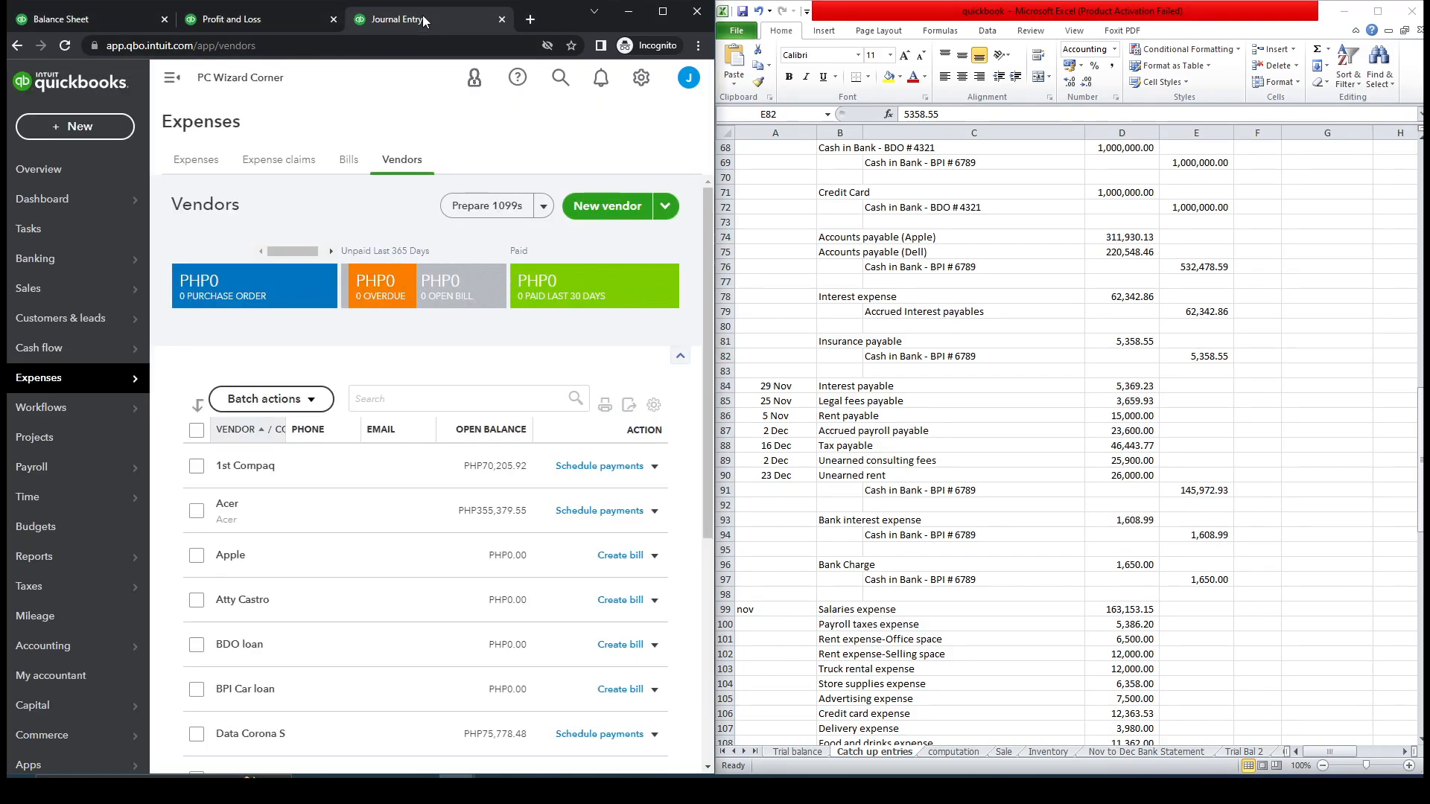
{"action": "left_click", "coordinate": [91, 19]}
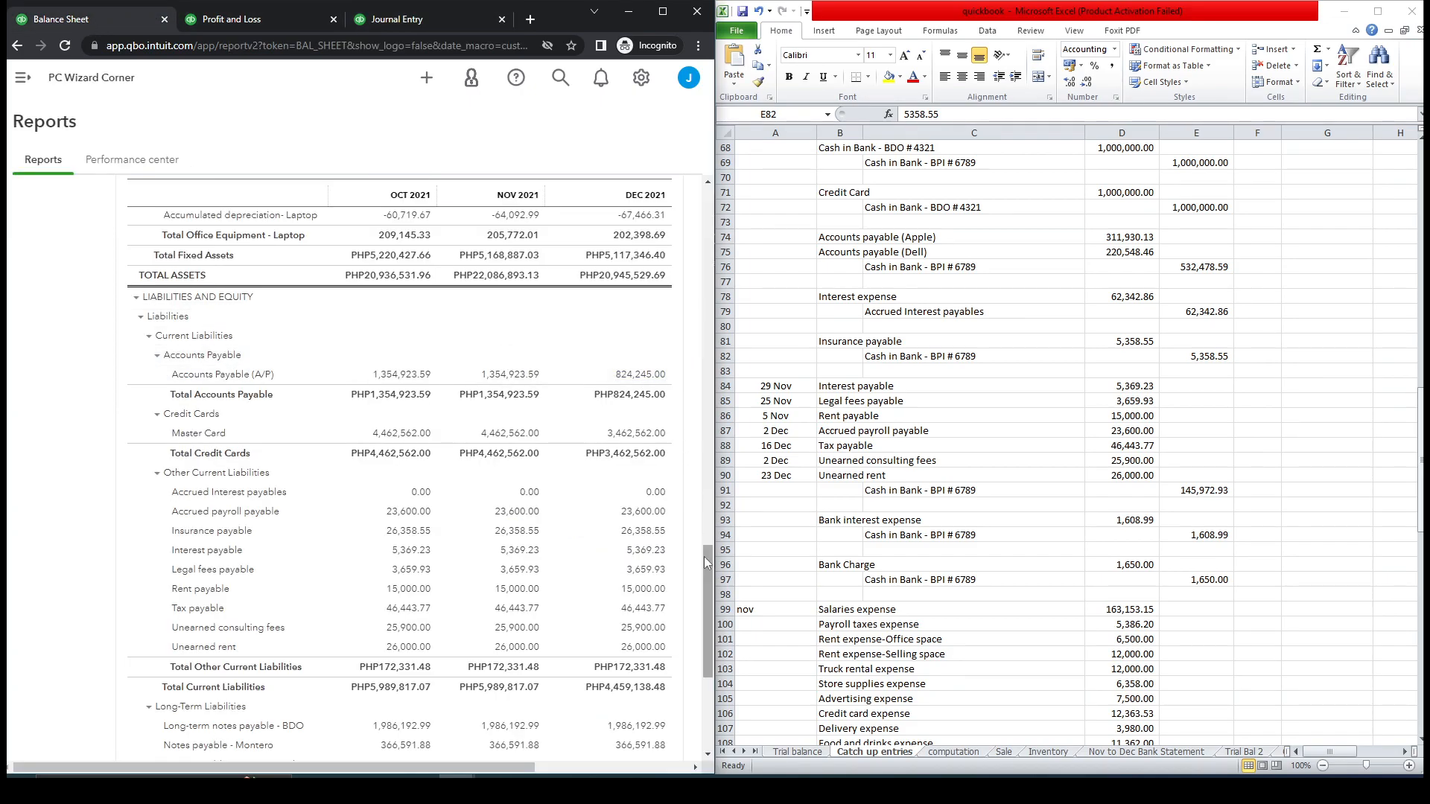
{"action": "left_click_drag", "start_coordinate": [706, 566], "coordinate": [704, 416]}
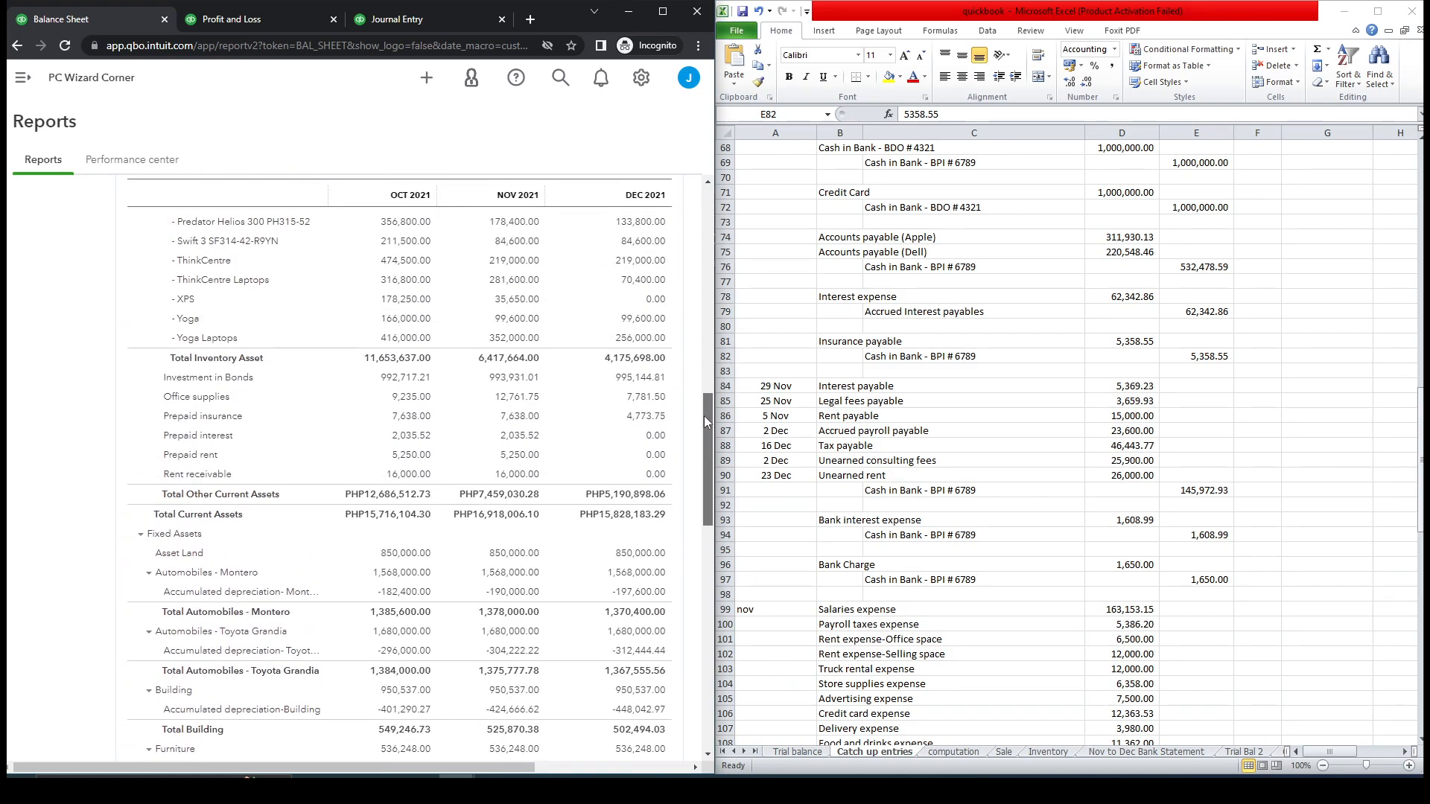
{"action": "left_click_drag", "start_coordinate": [704, 416], "coordinate": [721, 593]}
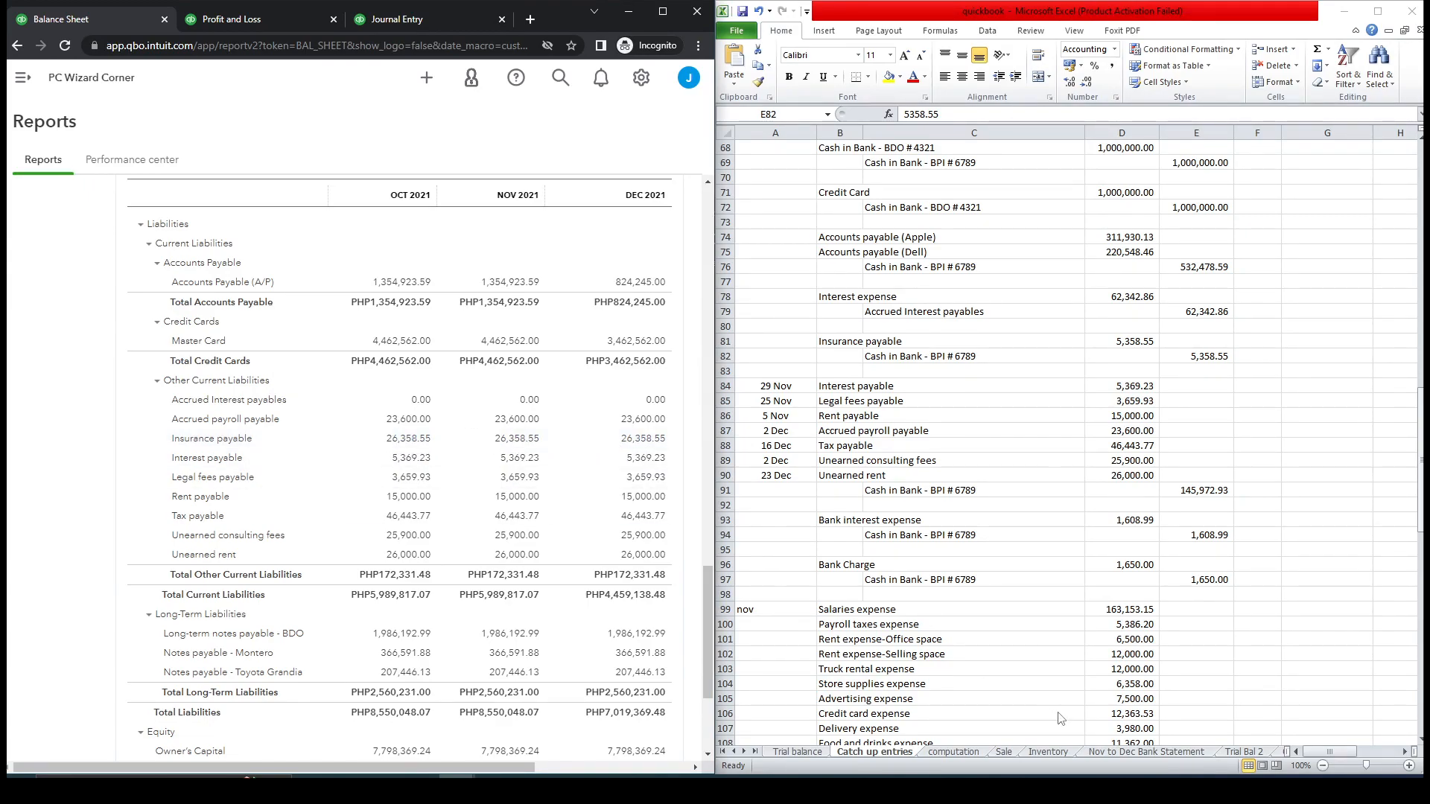
{"action": "left_click", "coordinate": [1132, 754]}
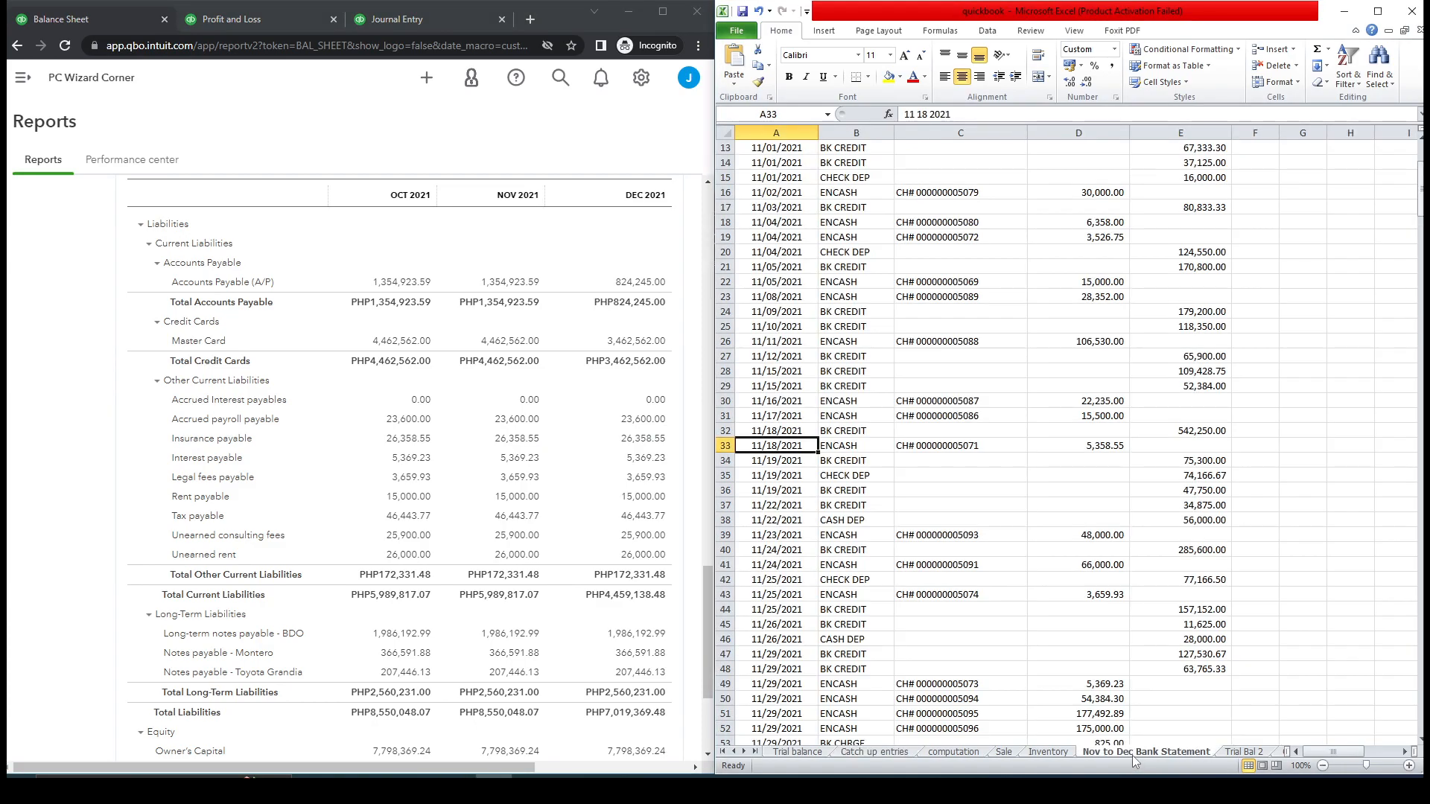
{"action": "left_click", "coordinate": [873, 753]}
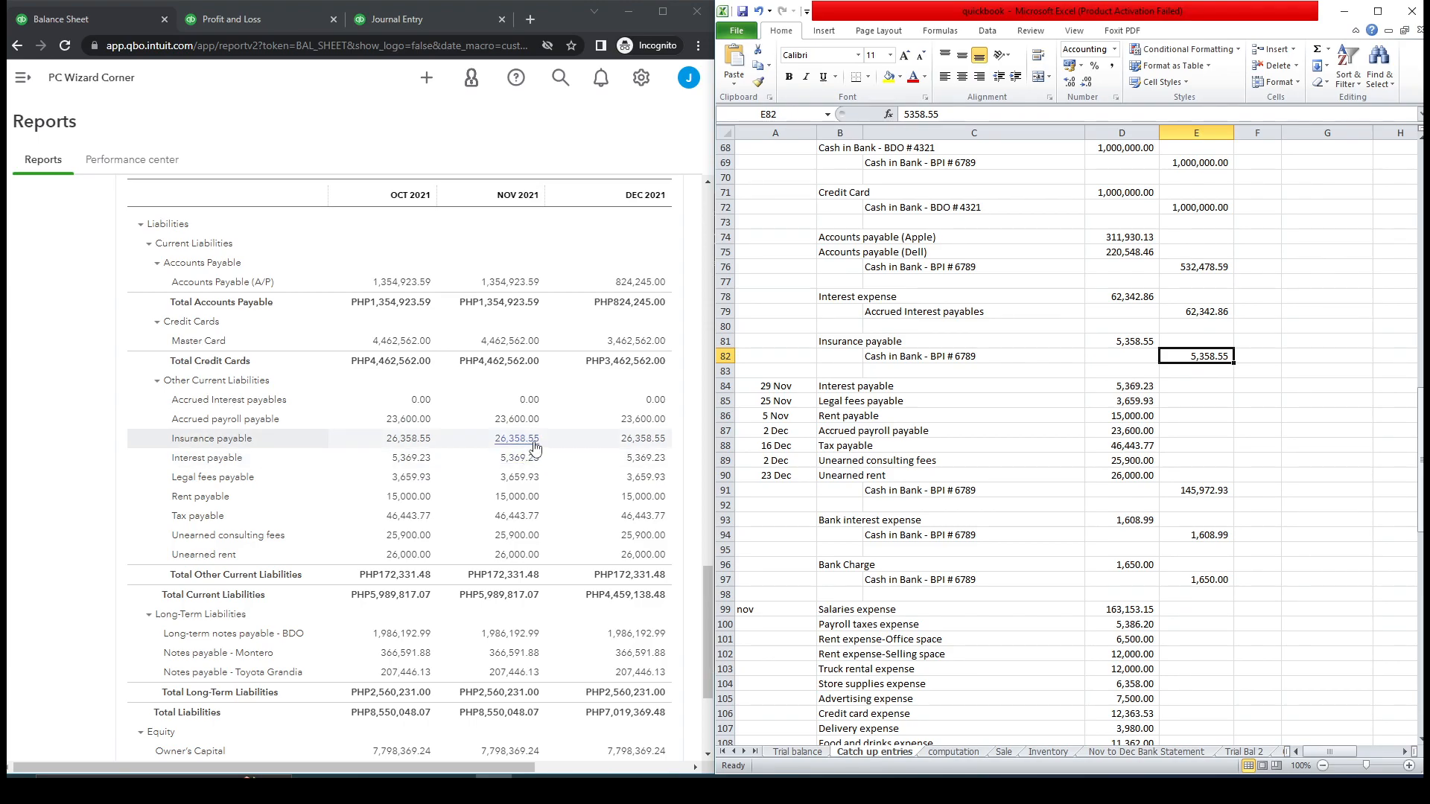
{"action": "left_click", "coordinate": [403, 17]}
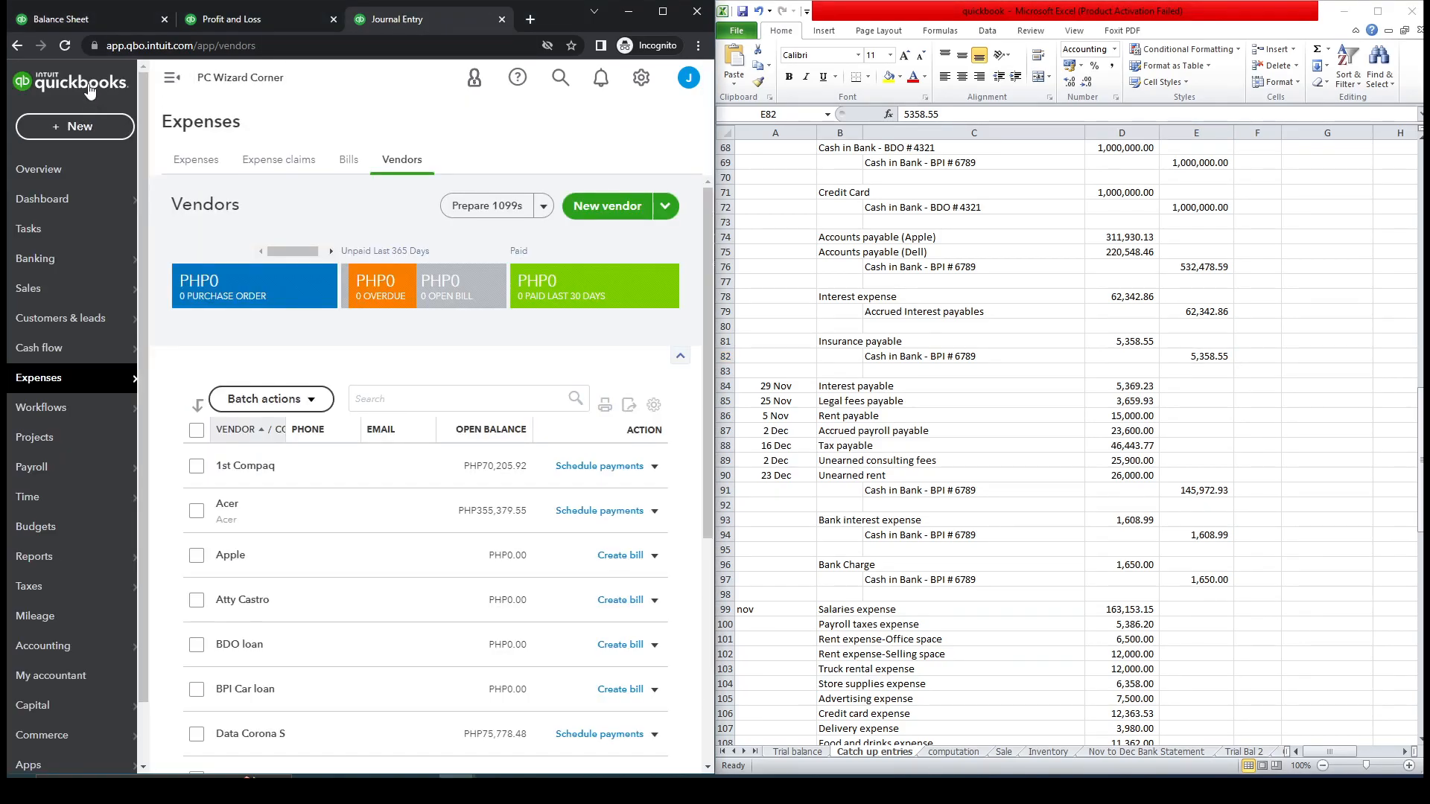
{"action": "left_click", "coordinate": [92, 21]}
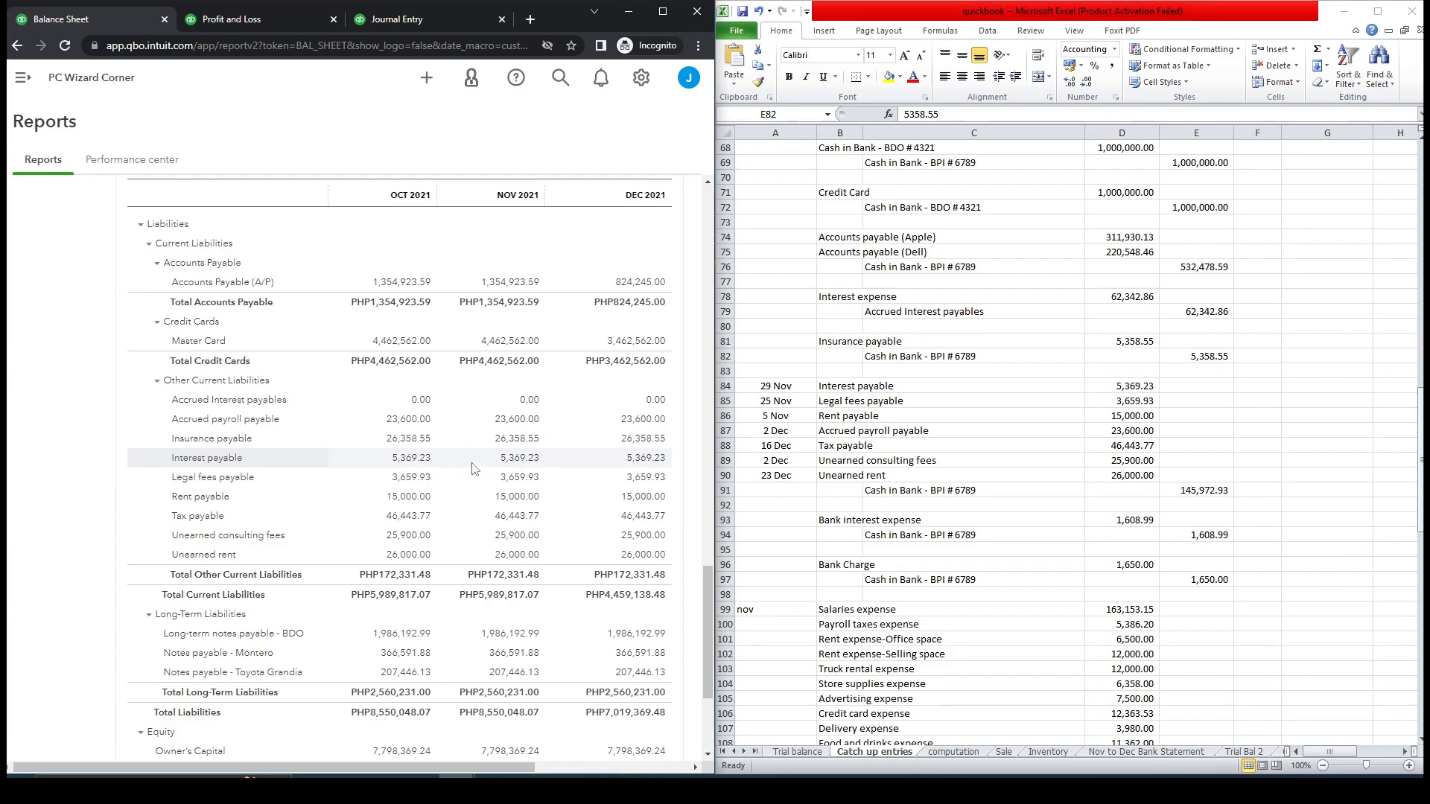
Step: Examine the Insurance payable row across the October balance and adjustment columns of the Trial balance worksheet
{"action": "left_click", "coordinate": [801, 752]}
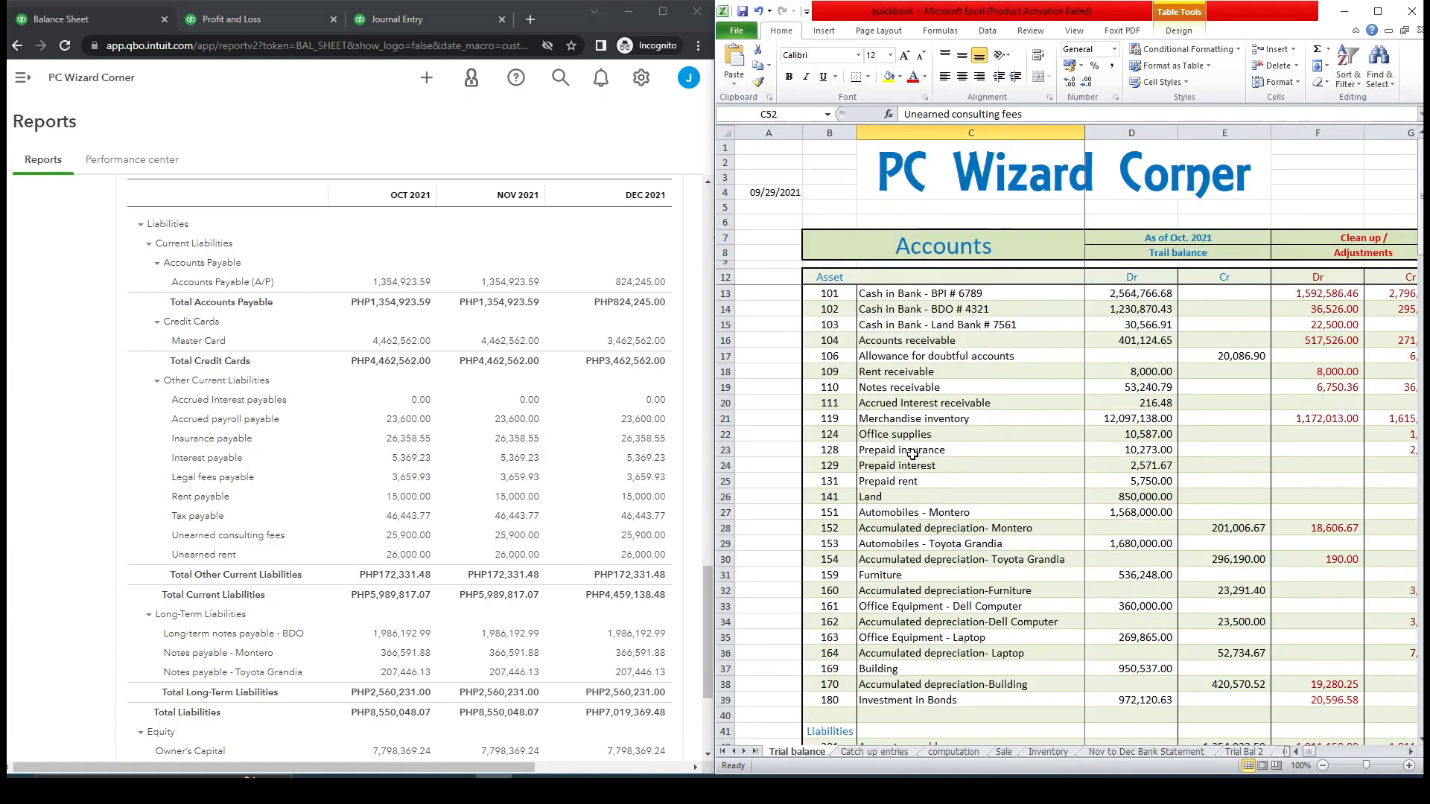
{"action": "left_click", "coordinate": [951, 618]}
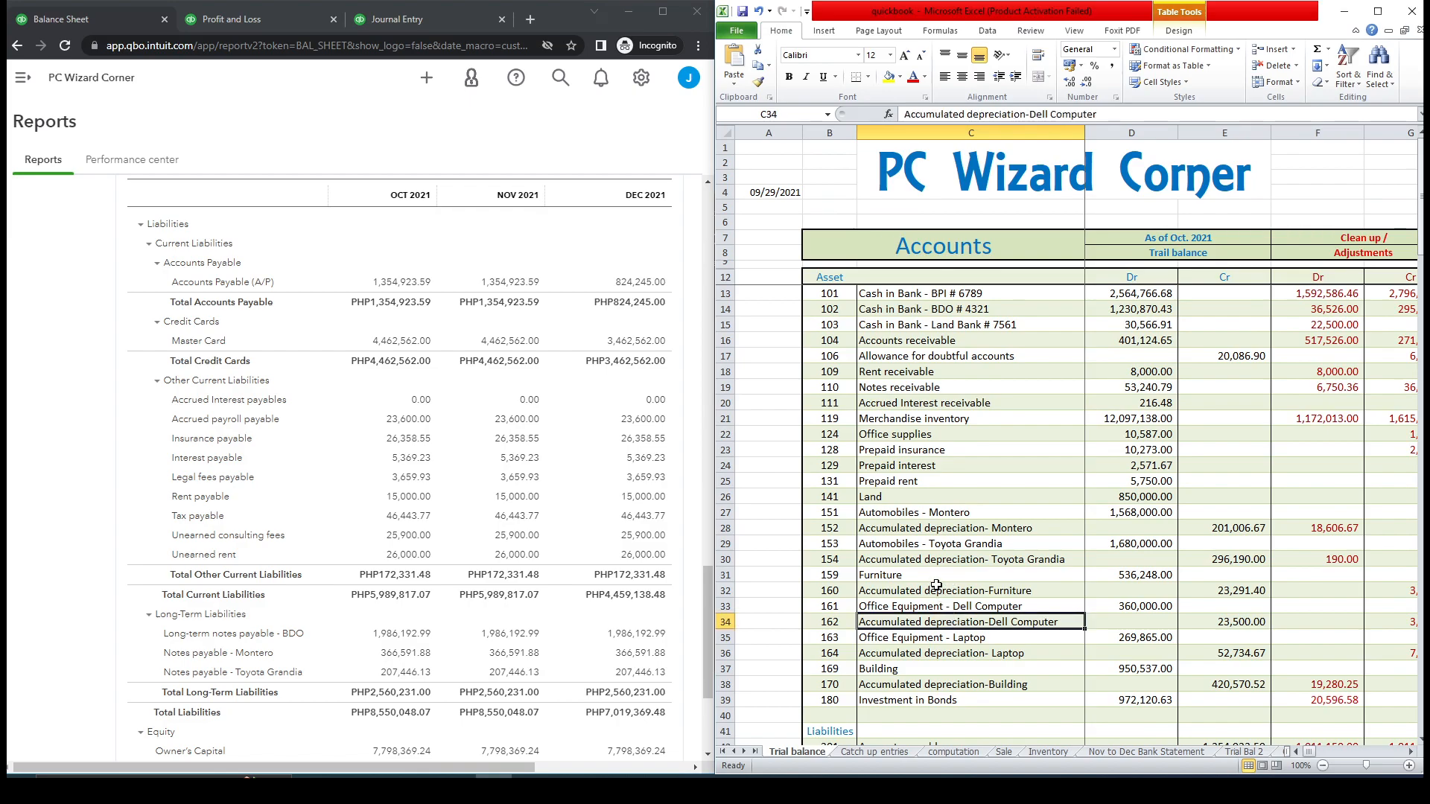
{"action": "left_click_drag", "start_coordinate": [1421, 243], "coordinate": [1422, 322]}
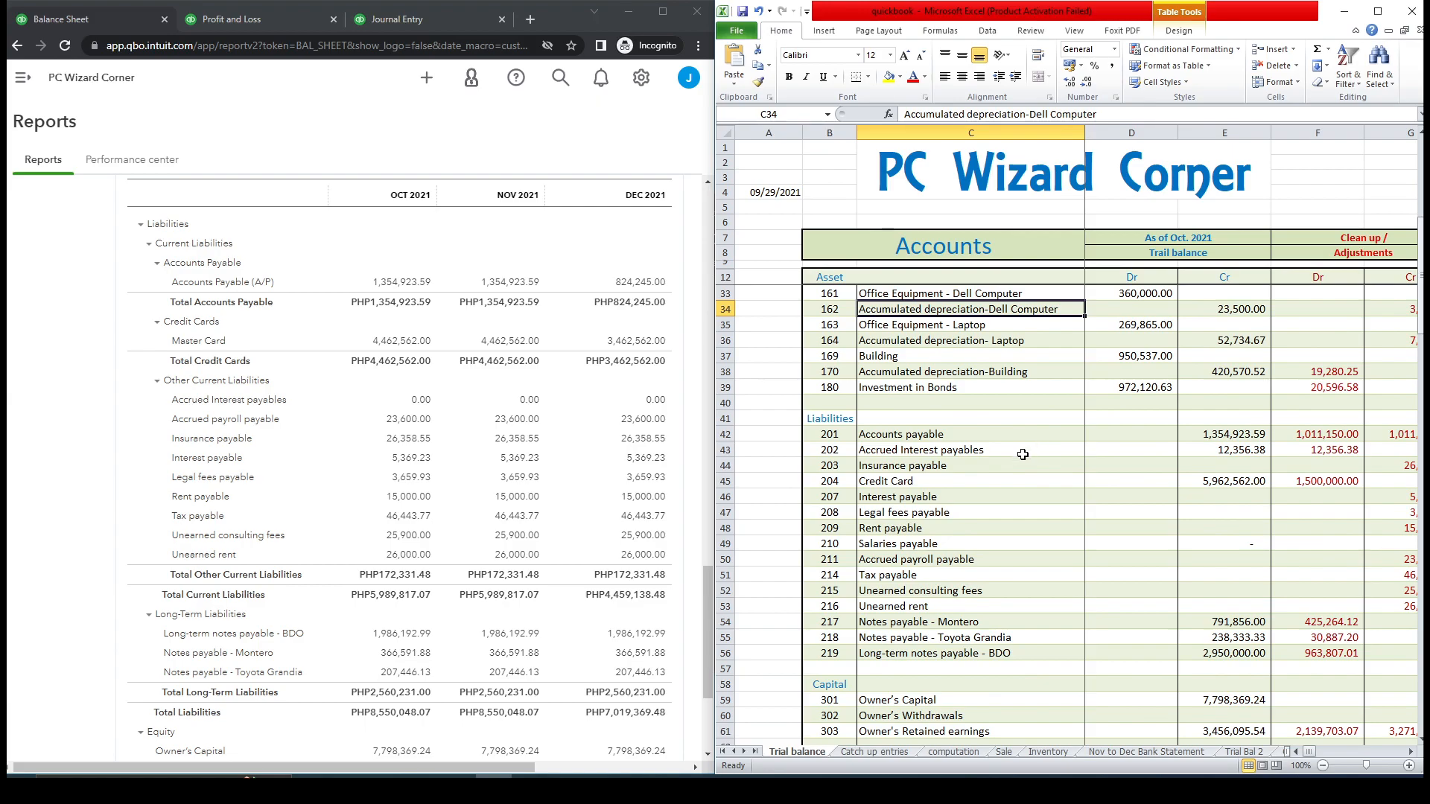
{"action": "left_click", "coordinate": [929, 468]}
{"action": "key", "text": "Right"}
{"action": "key", "text": "Right"}
{"action": "key", "text": "Right"}
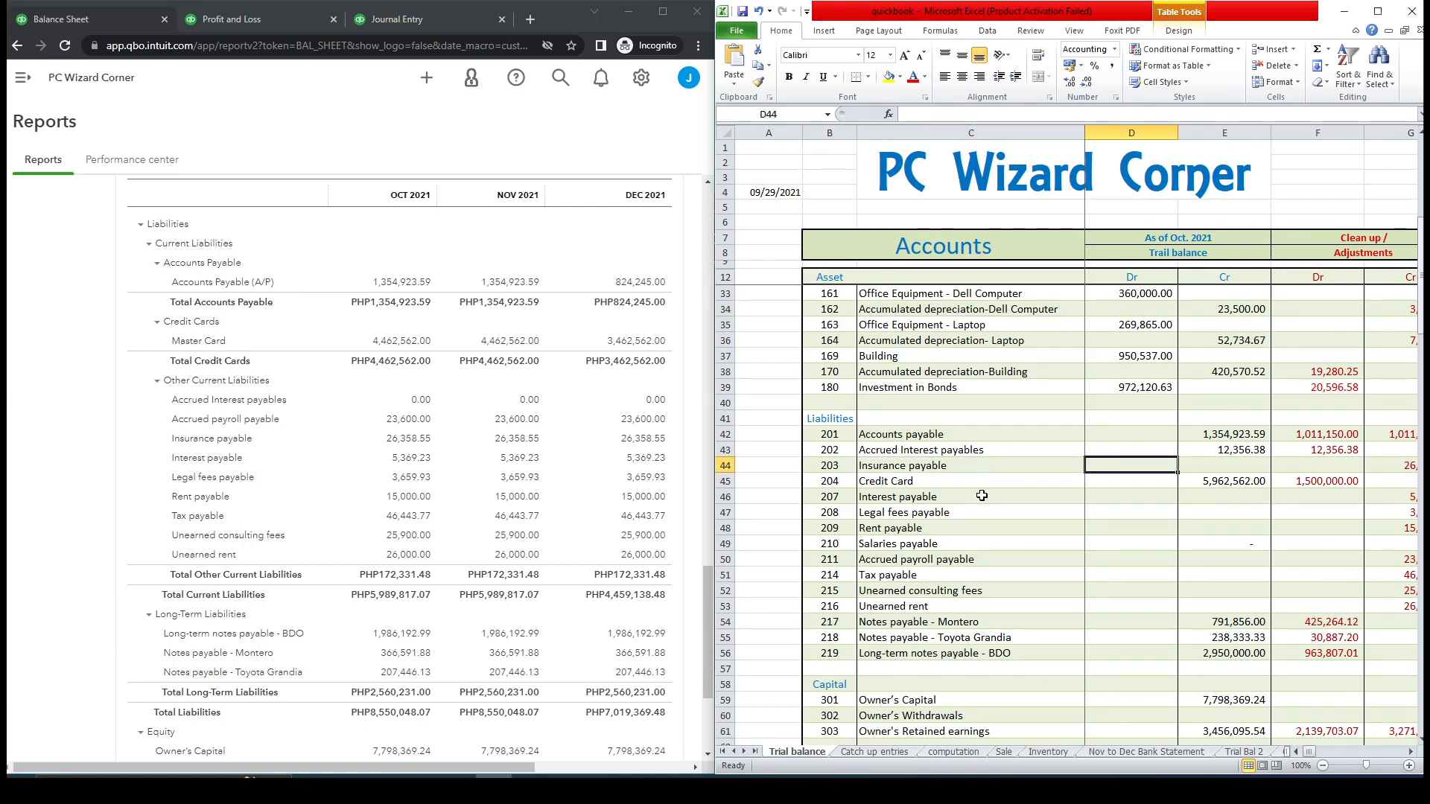
{"action": "key", "text": "Right"}
{"action": "key", "text": "Left"}
{"action": "key", "text": "Left"}
{"action": "key", "text": "Left"}
{"action": "key", "text": "Left"}
{"action": "key", "text": "Left"}
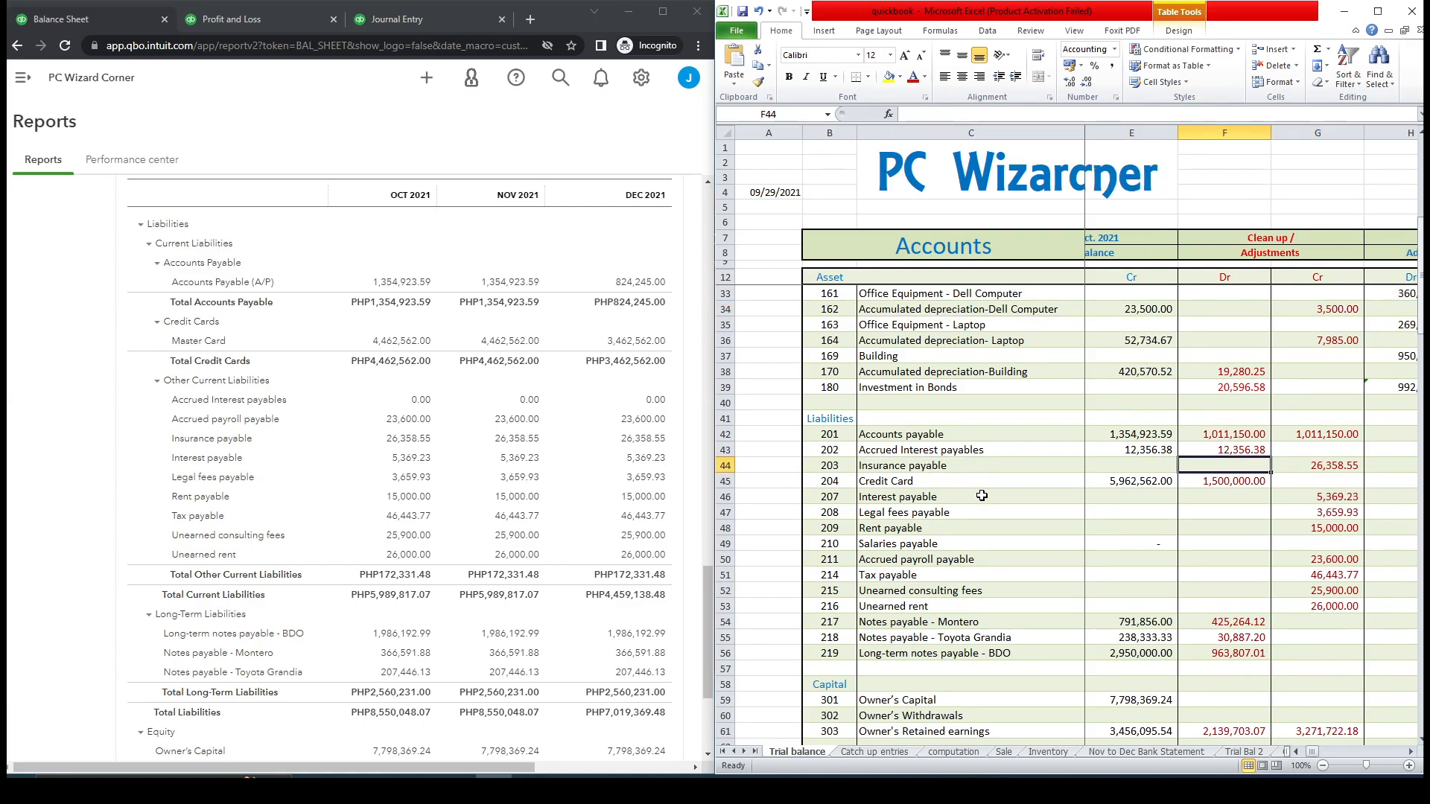
{"action": "key", "text": "Right"}
{"action": "key", "text": "Right"}
{"action": "key", "text": "Right"}
{"action": "key", "text": "Right"}
{"action": "key", "text": "Right"}
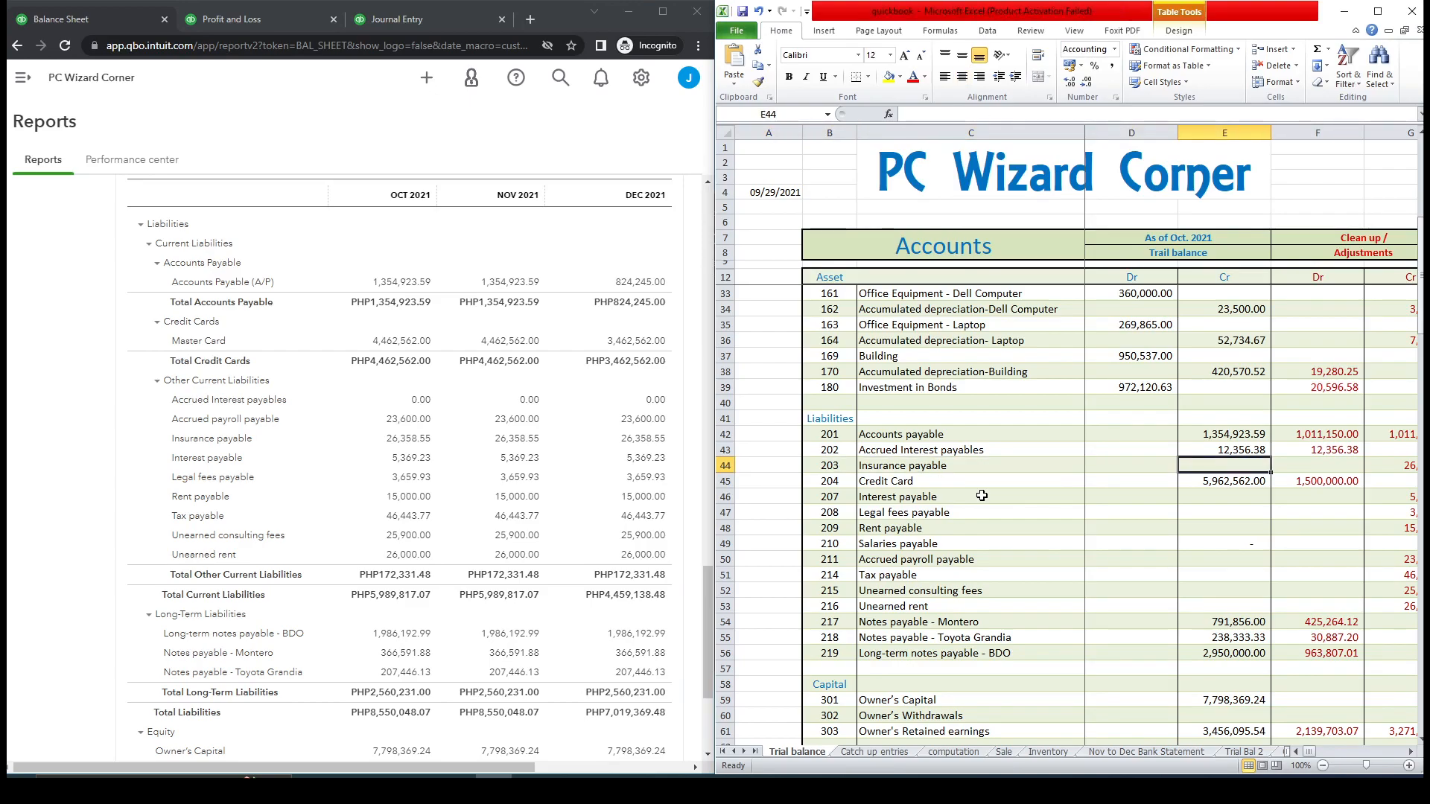
Step: Compare the Insurance payable row across the clean-up adjustment, adjusted October and catch-up columns of the Trial balance worksheet
{"action": "key", "text": "Right"}
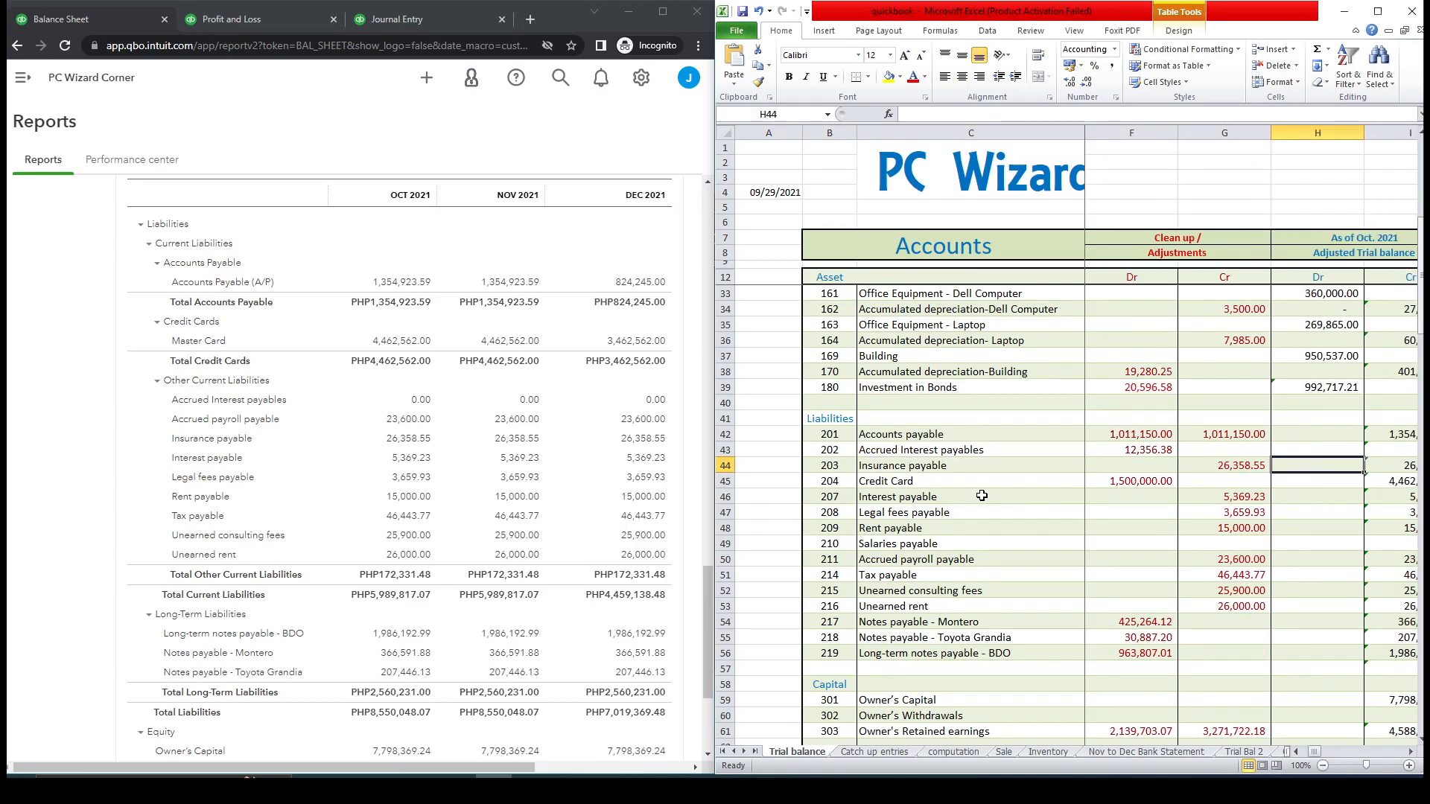
{"action": "key", "text": "Right"}
{"action": "key", "text": "Left"}
{"action": "key", "text": "Left"}
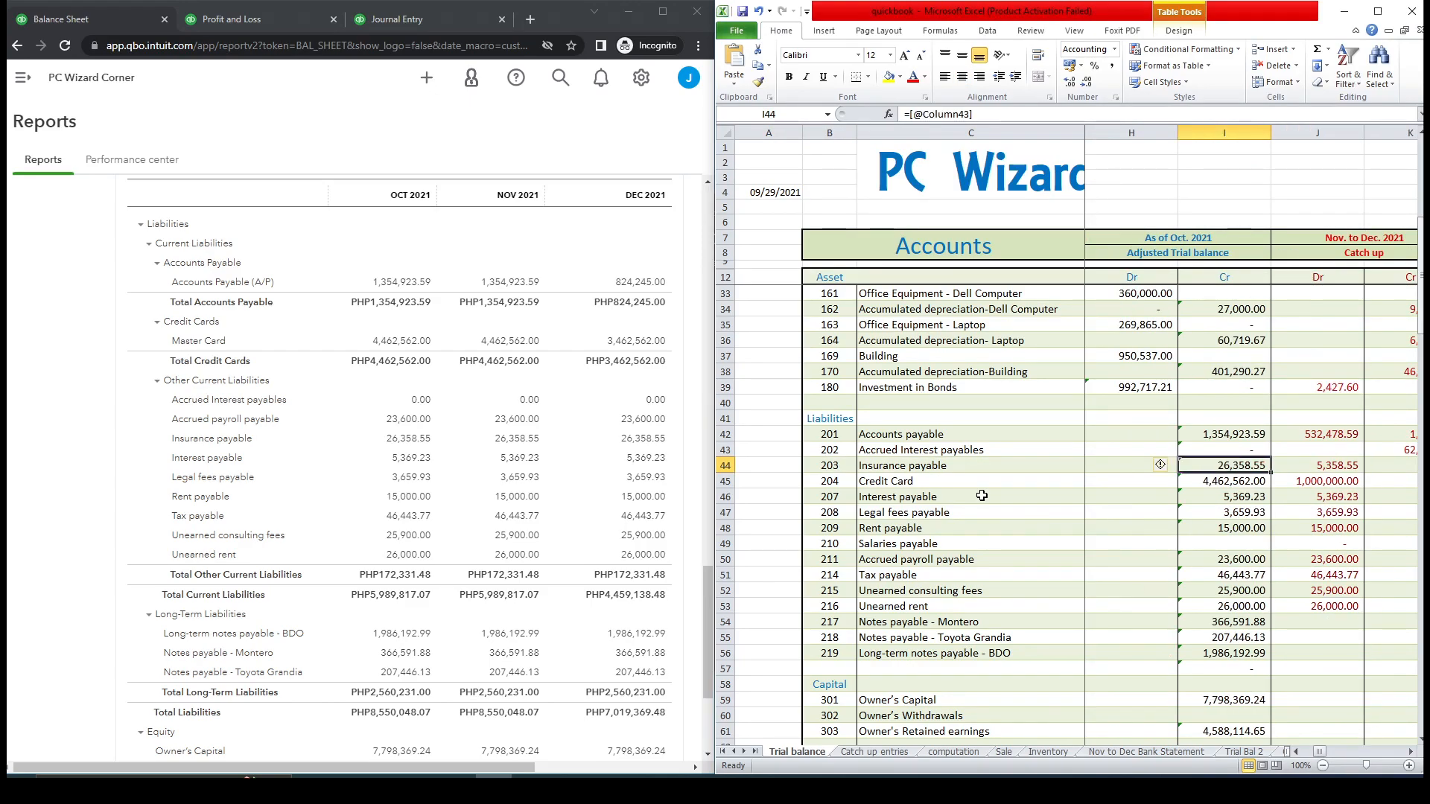
{"action": "key", "text": "Left"}
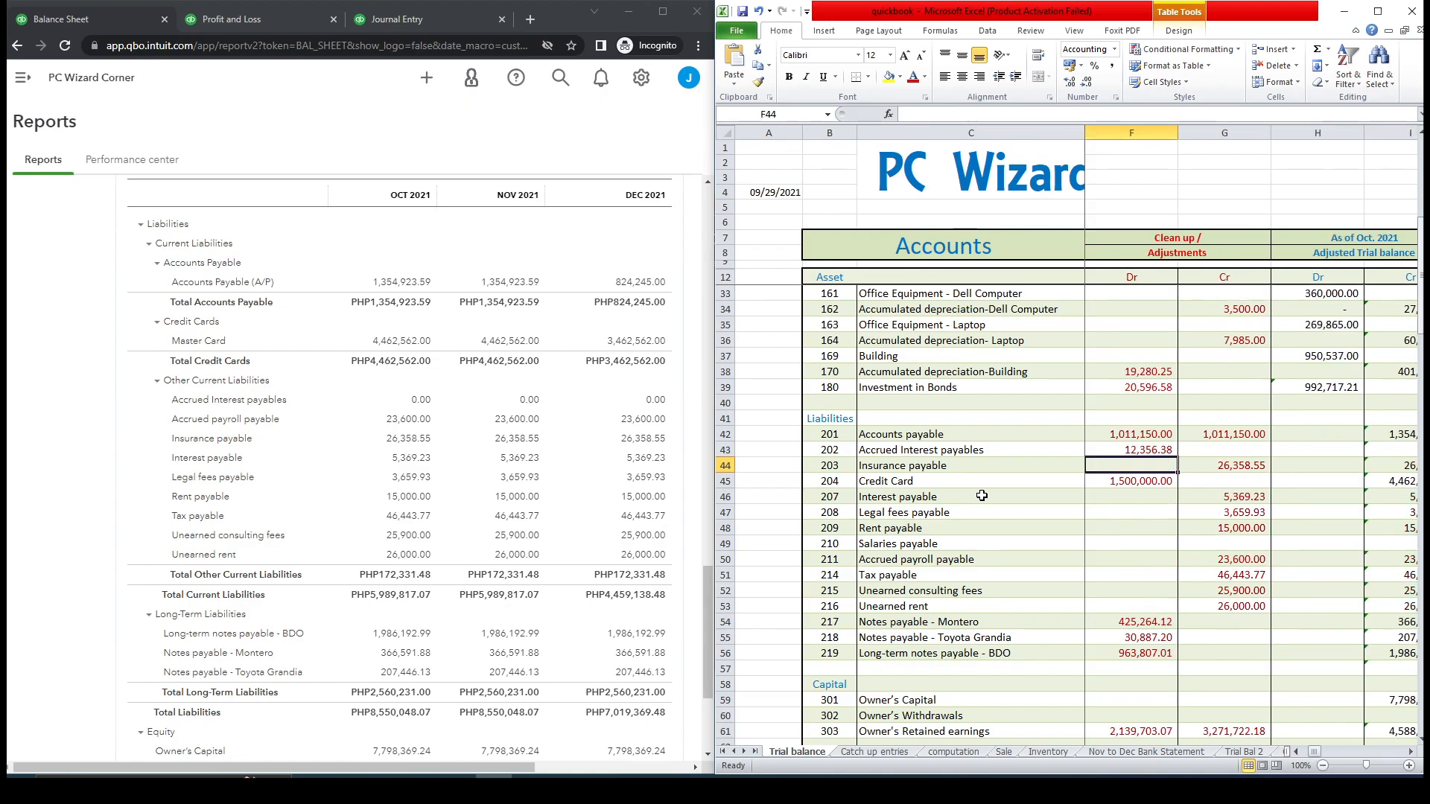
{"action": "key", "text": "Right"}
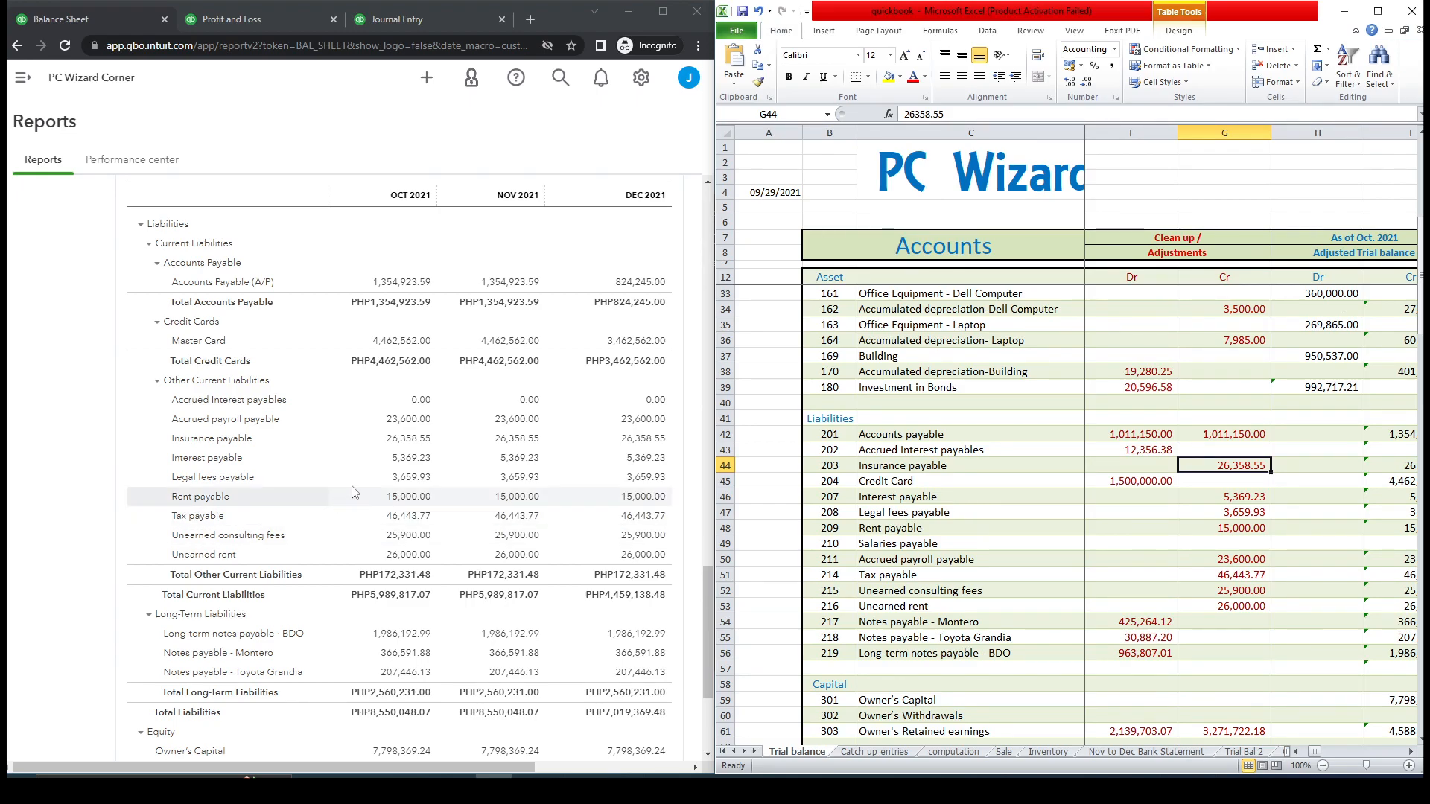
Step: Open the October Interest payable transaction report from the Balance Sheet and examine the Insurance payable line in its journal entry 9
{"action": "left_click", "coordinate": [406, 462]}
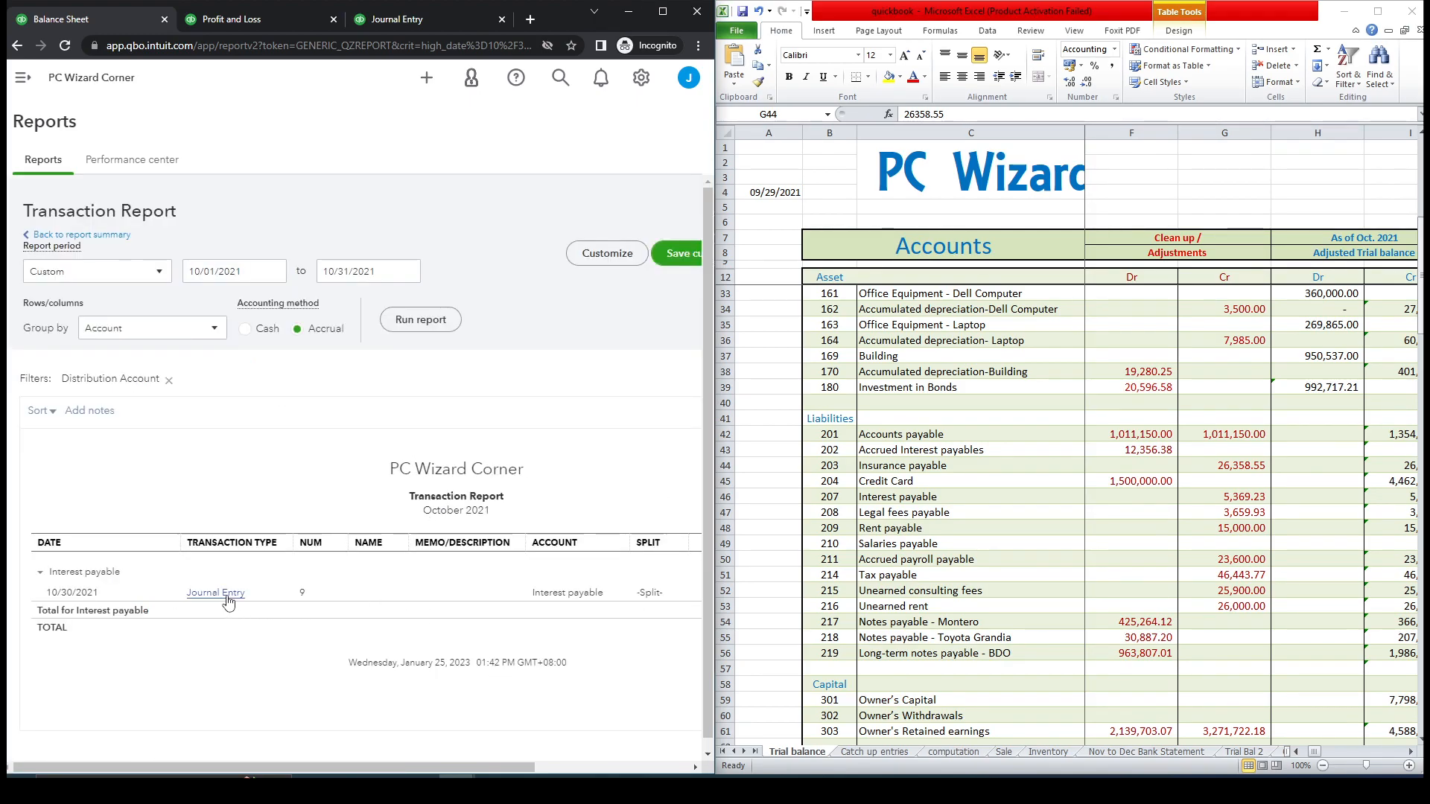
{"action": "left_click", "coordinate": [228, 593]}
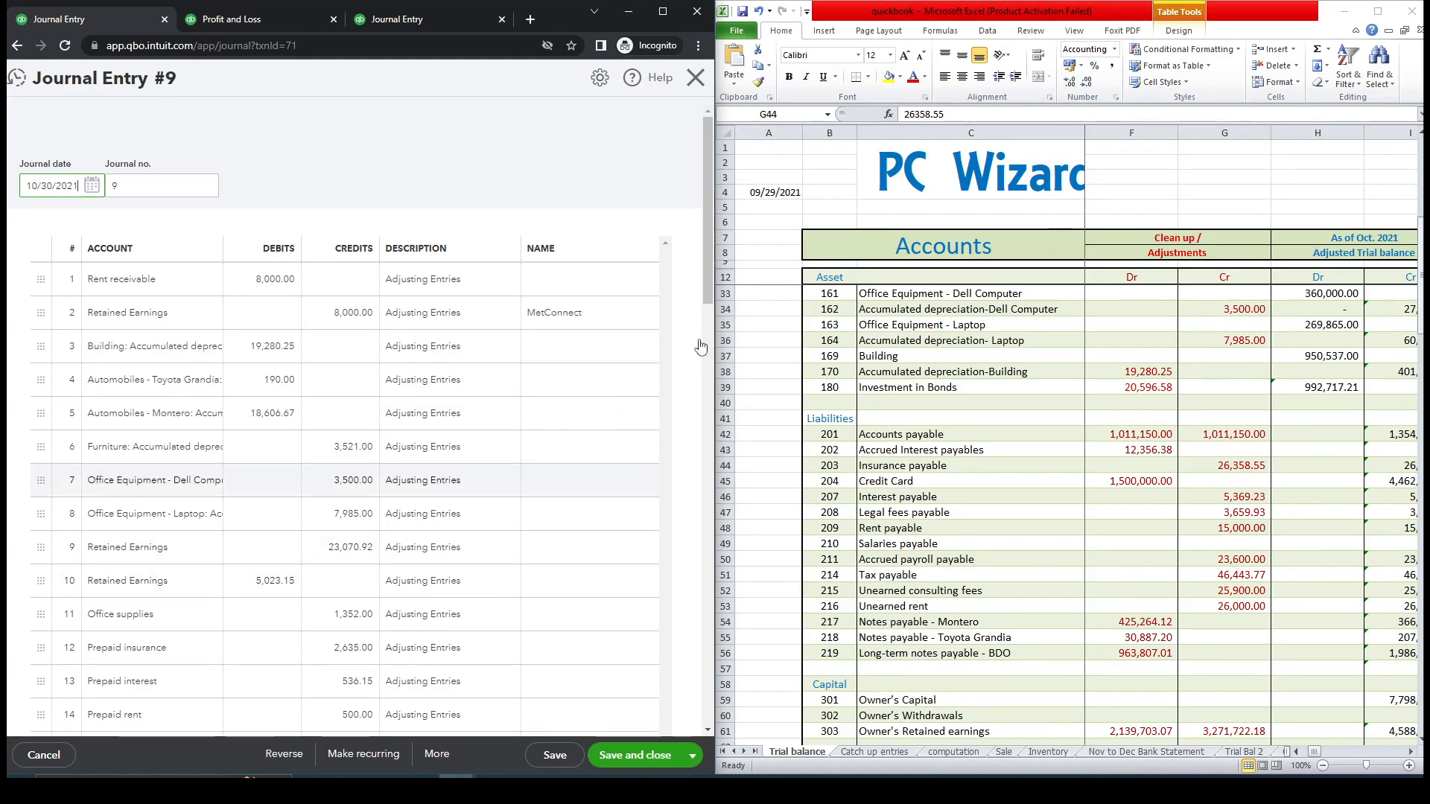
{"action": "left_click_drag", "start_coordinate": [707, 264], "coordinate": [715, 422]}
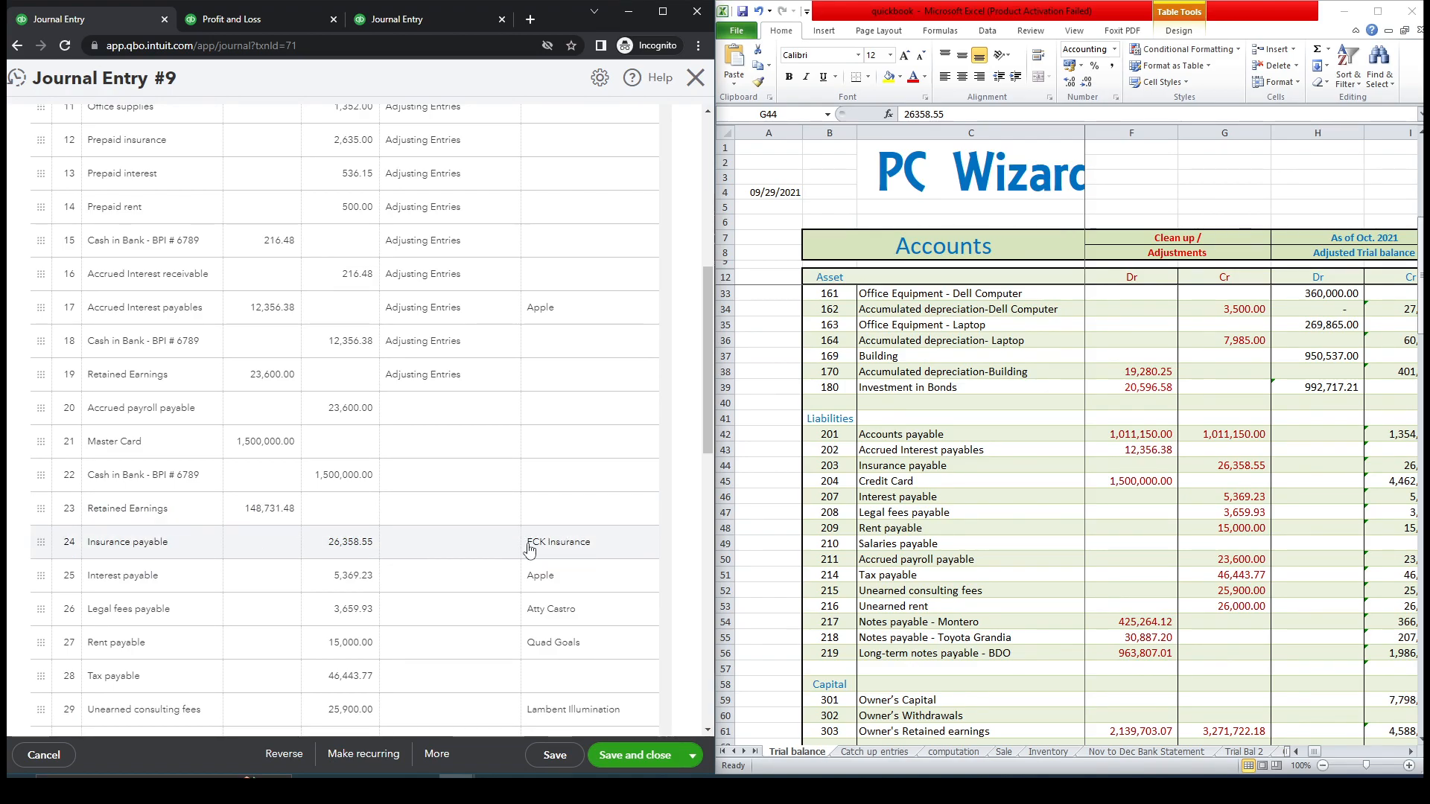
Step: Create a new journal entry and check the insurance payment's date in the Nov to Dec Bank Statement worksheet before returning to Catch up entries
{"action": "left_click", "coordinate": [392, 23]}
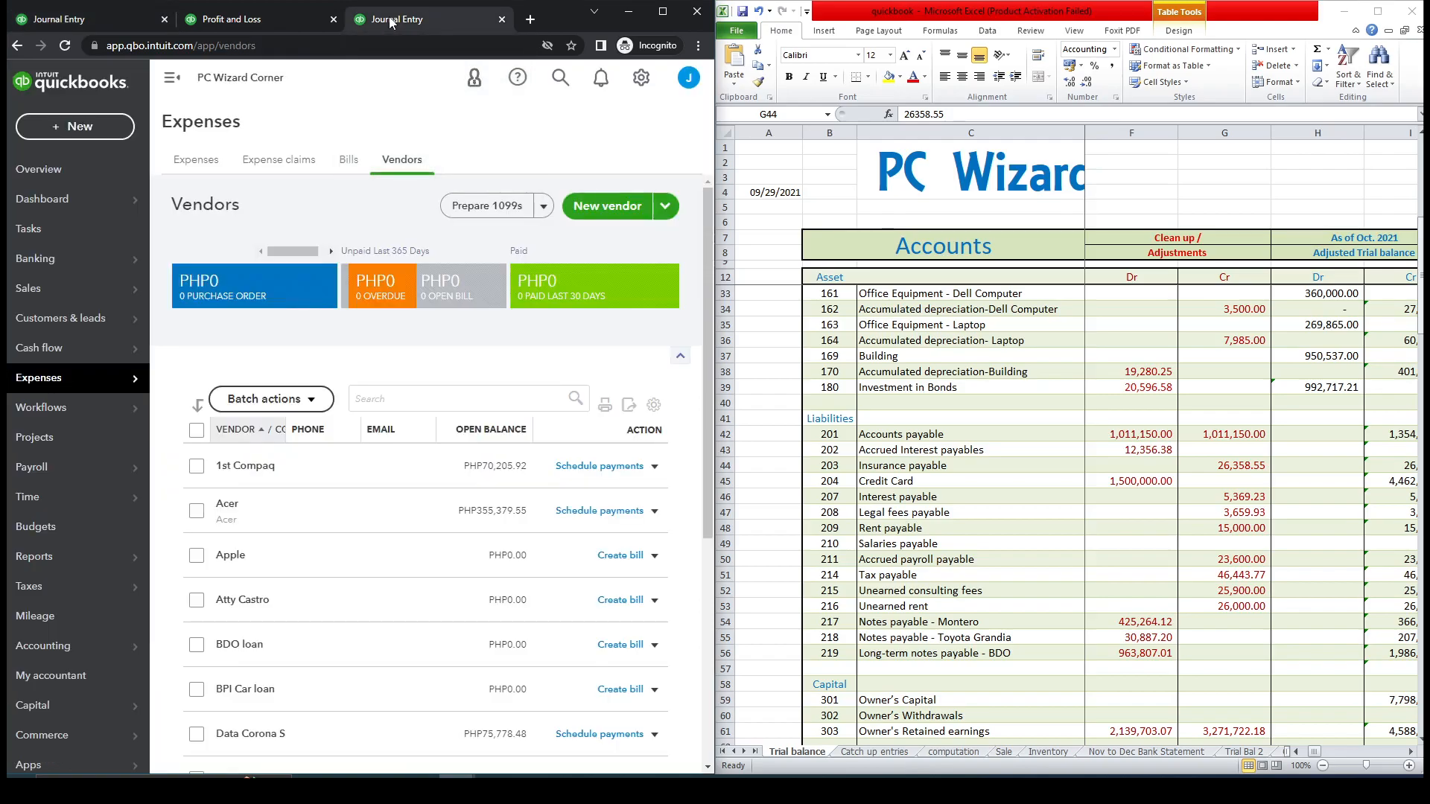
{"action": "left_click", "coordinate": [86, 128]}
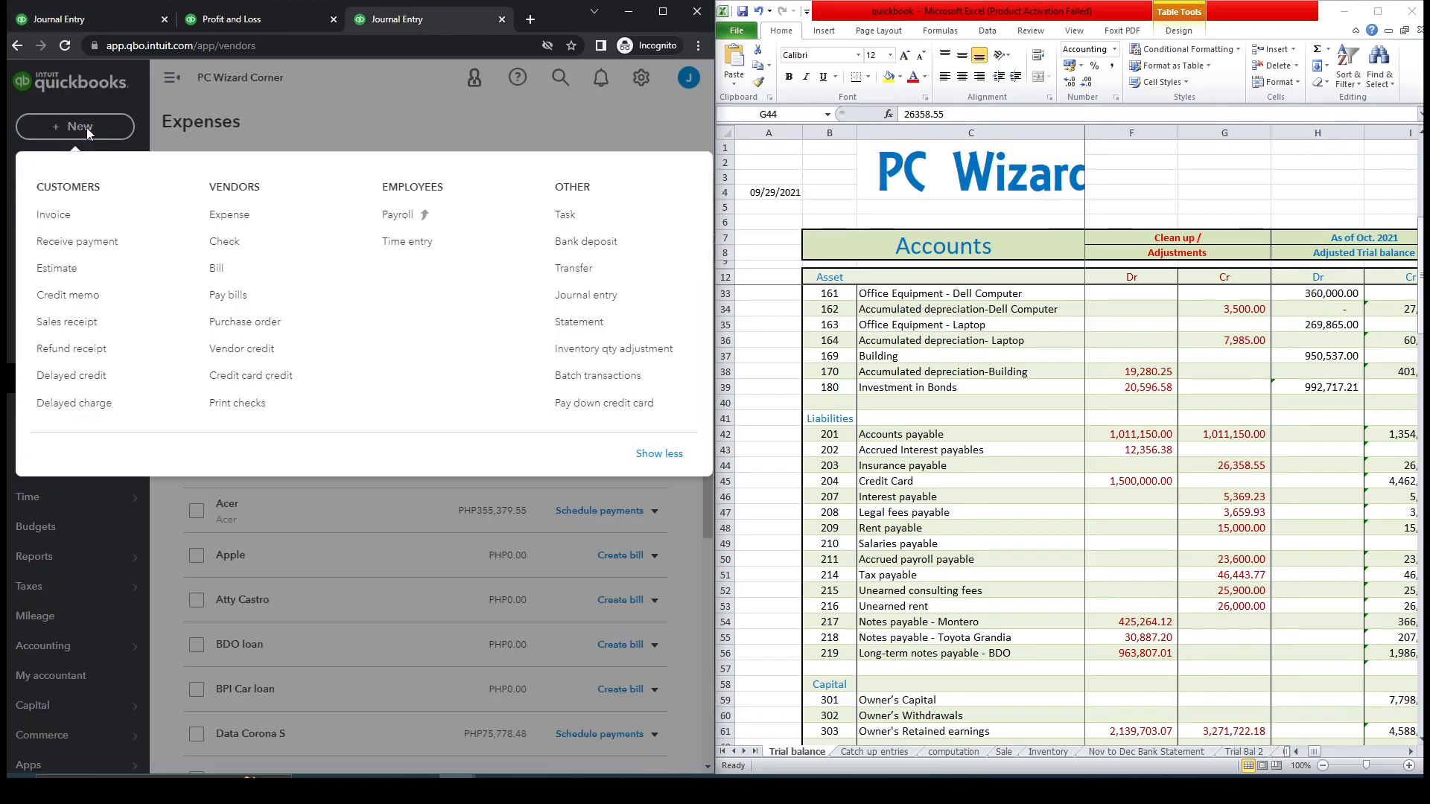
{"action": "left_click", "coordinate": [605, 296]}
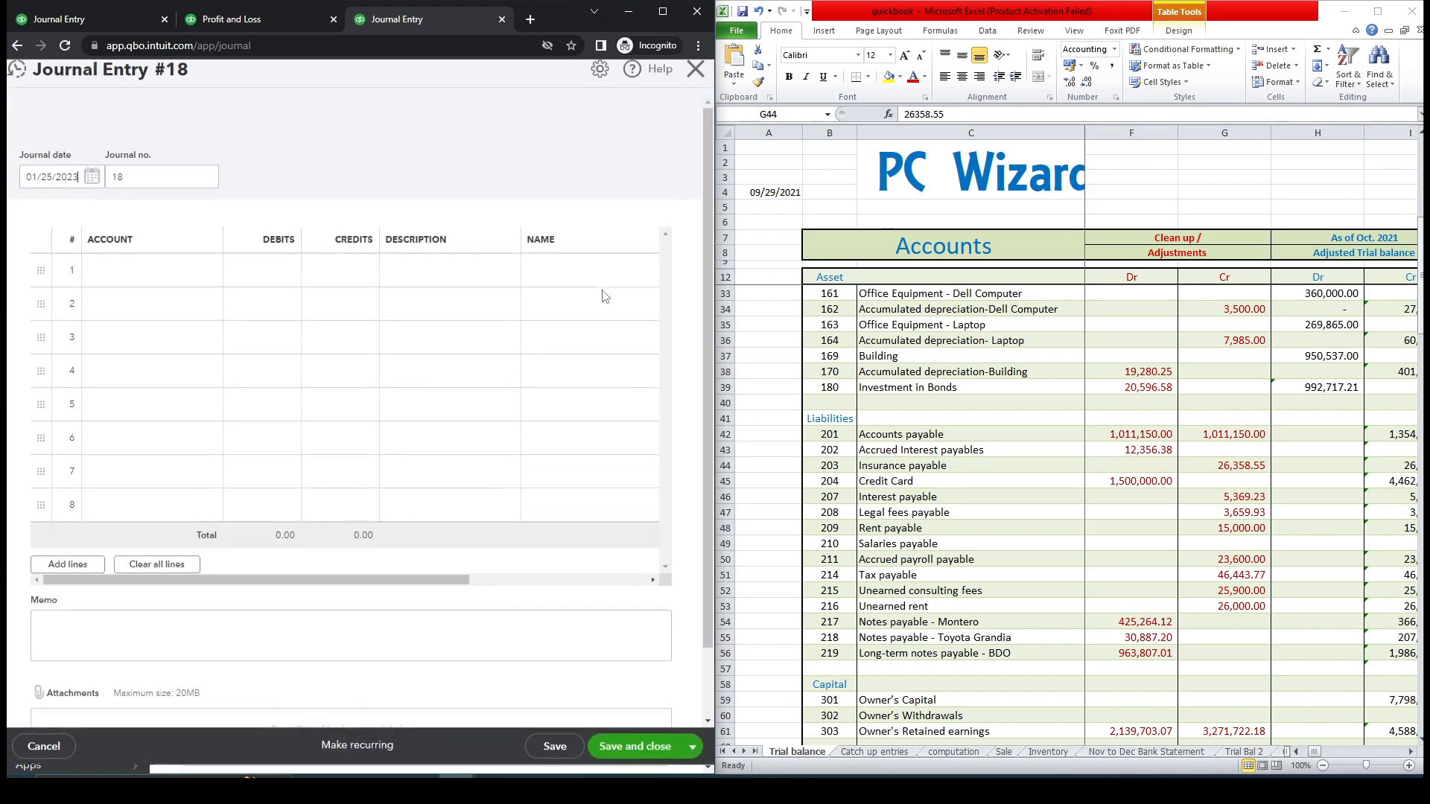
{"action": "left_click", "coordinate": [1138, 753]}
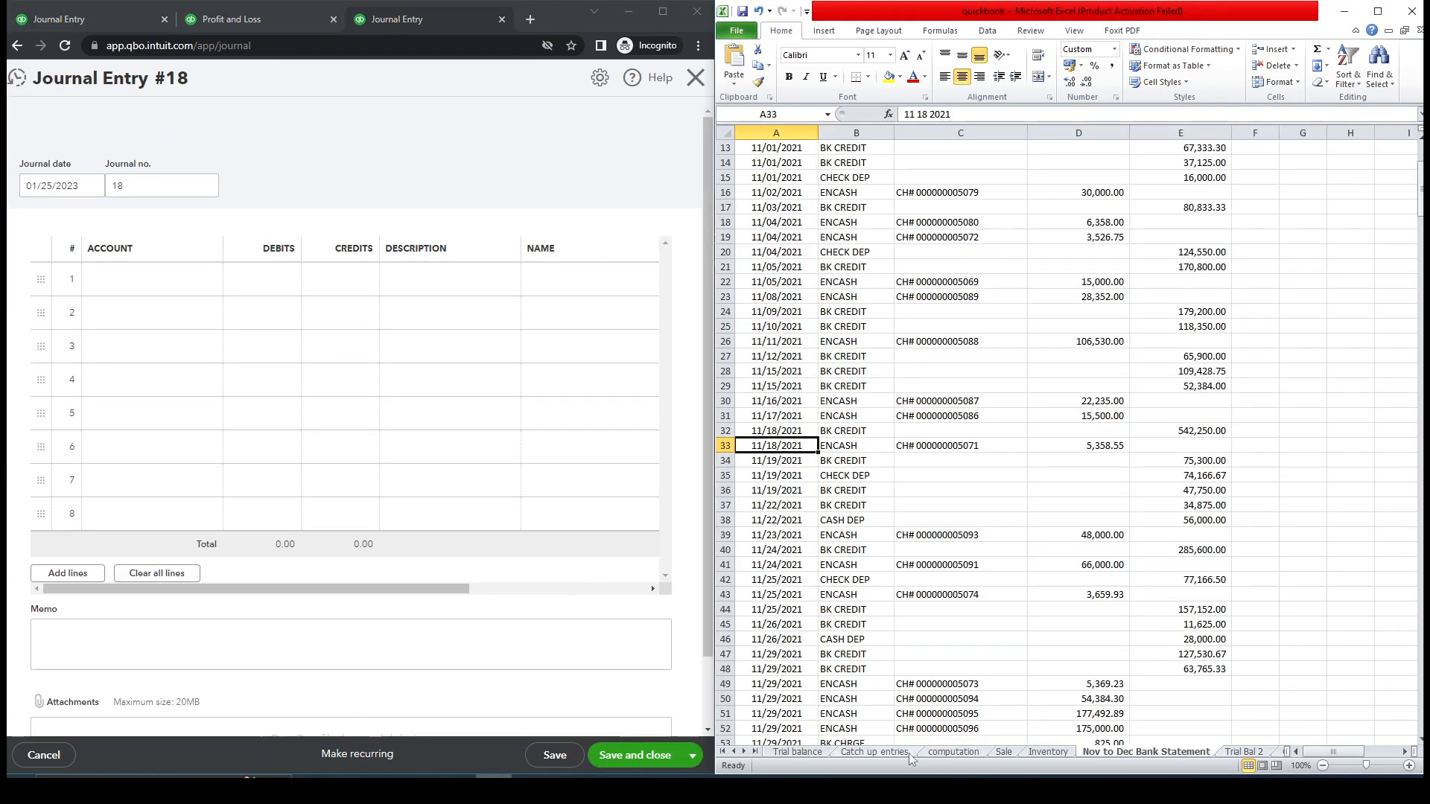
{"action": "left_click", "coordinate": [866, 753]}
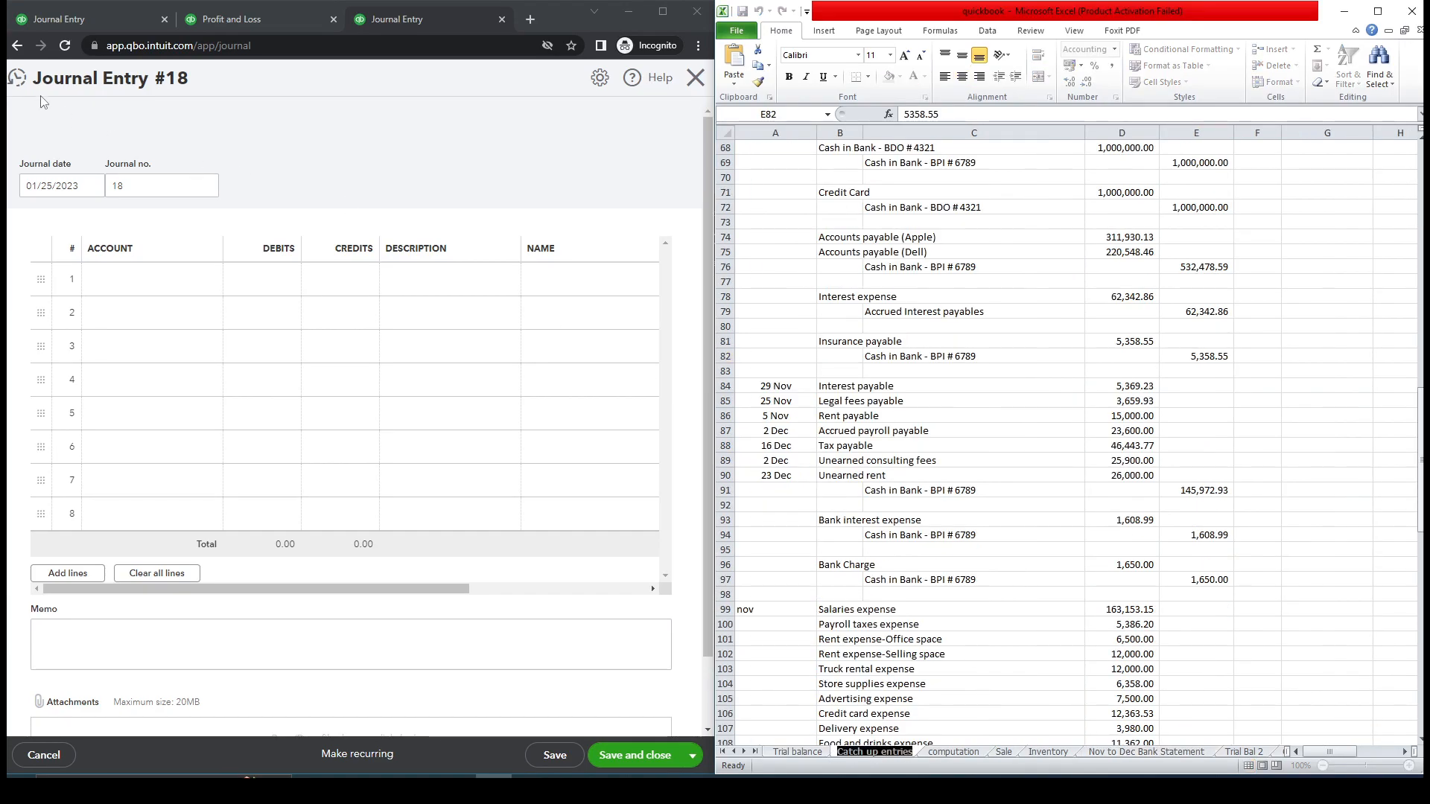
Step: Review the numbers and dates in the list of recent journal entries
{"action": "left_click", "coordinate": [18, 81]}
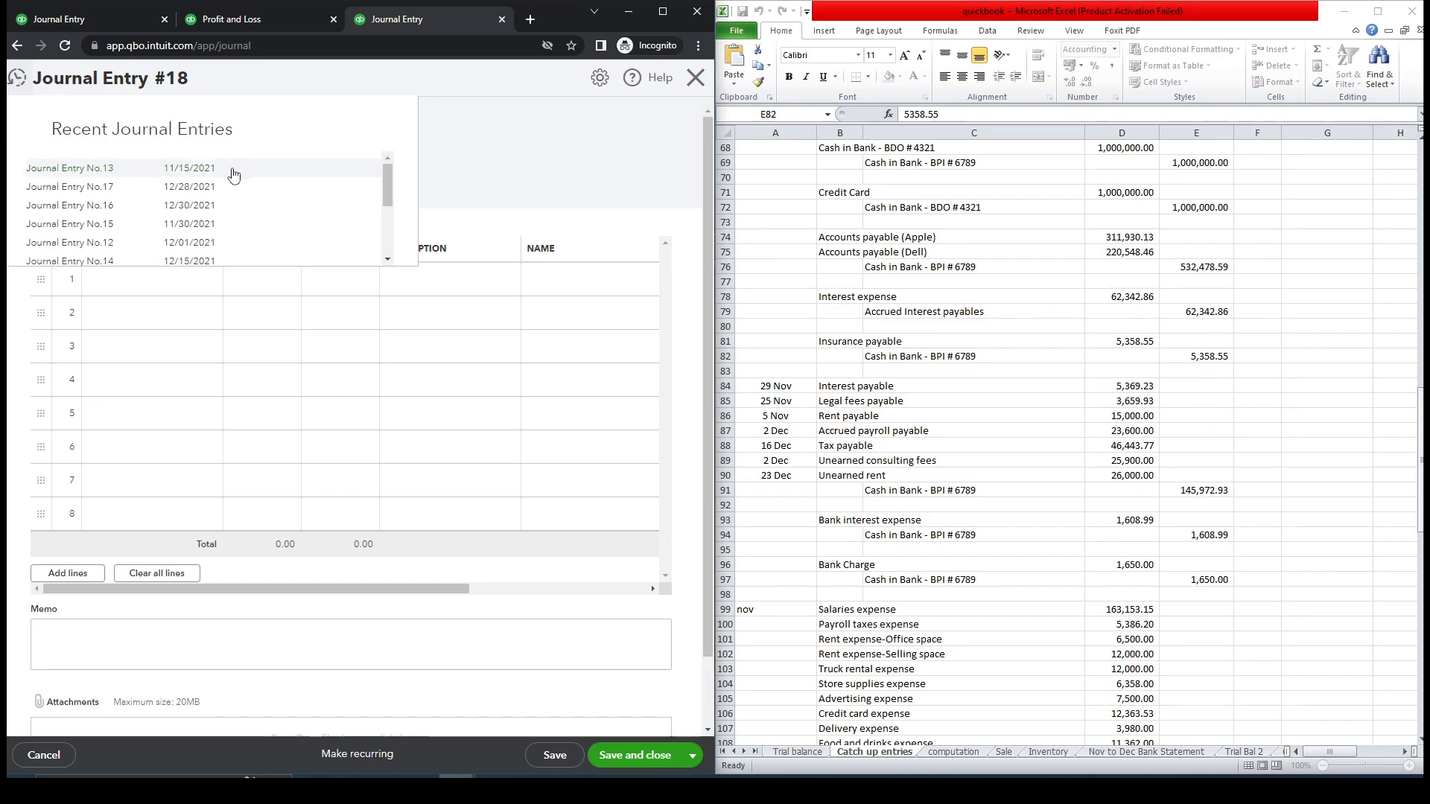
{"action": "scroll", "coordinate": [394, 224], "scroll_direction": "down", "scroll_amount": 1}
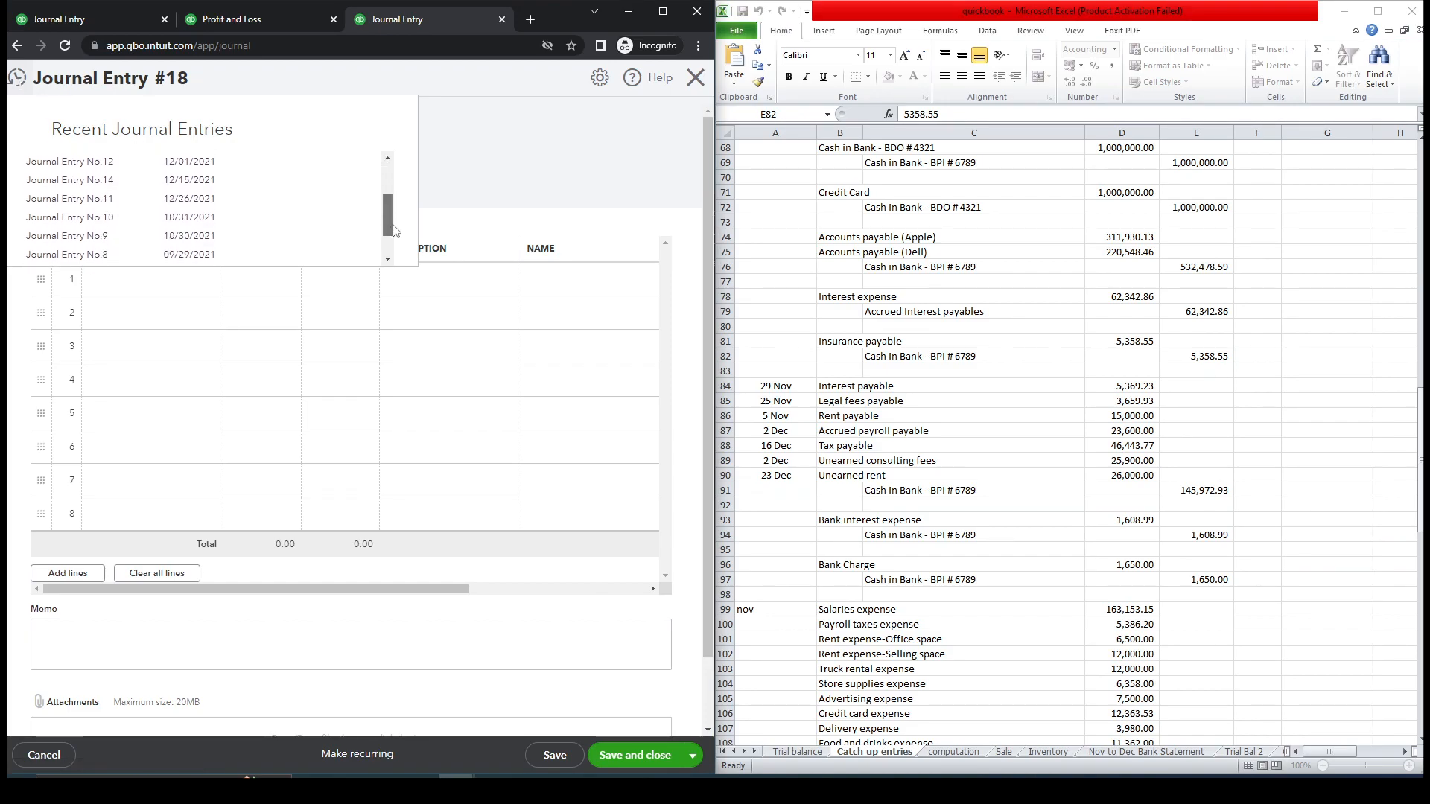
{"action": "scroll", "coordinate": [395, 231], "scroll_direction": "up", "scroll_amount": 1}
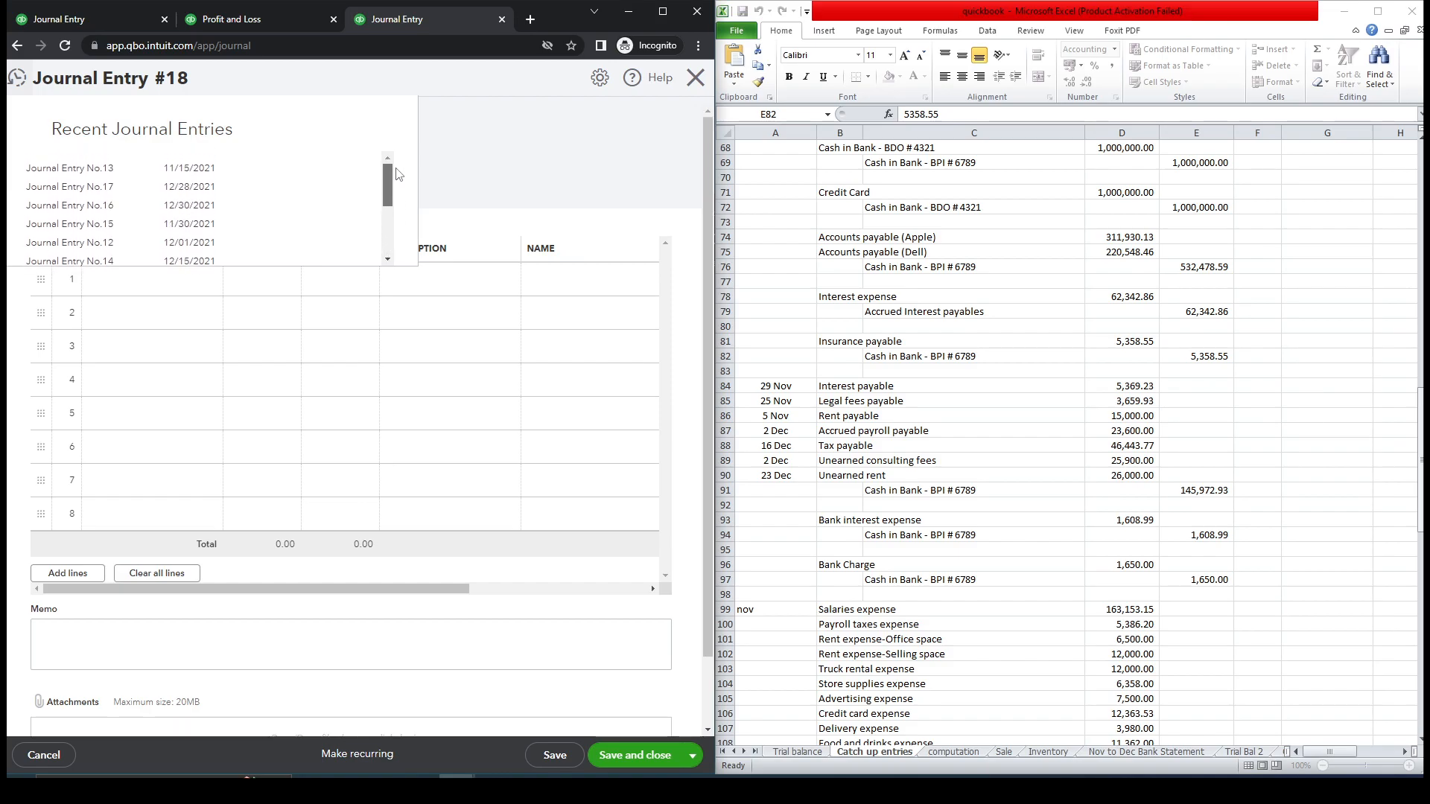
Step: Set the date of the new journal entry to 11/18/2021
{"action": "left_click", "coordinate": [75, 185]}
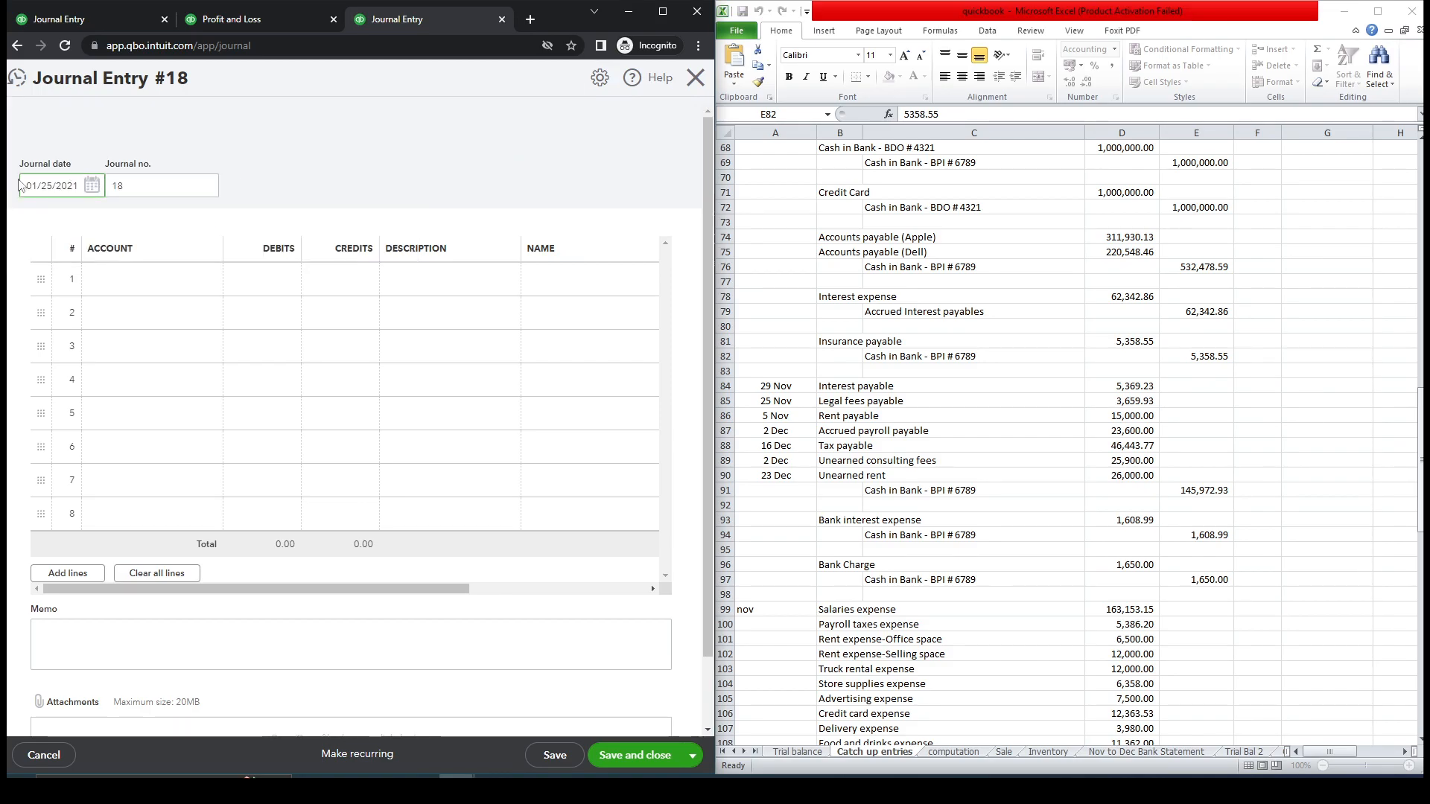
{"action": "left_click_drag", "start_coordinate": [38, 187], "coordinate": [18, 194]}
{"action": "type", "text": "11/18"}
{"action": "left_click", "coordinate": [578, 312]}
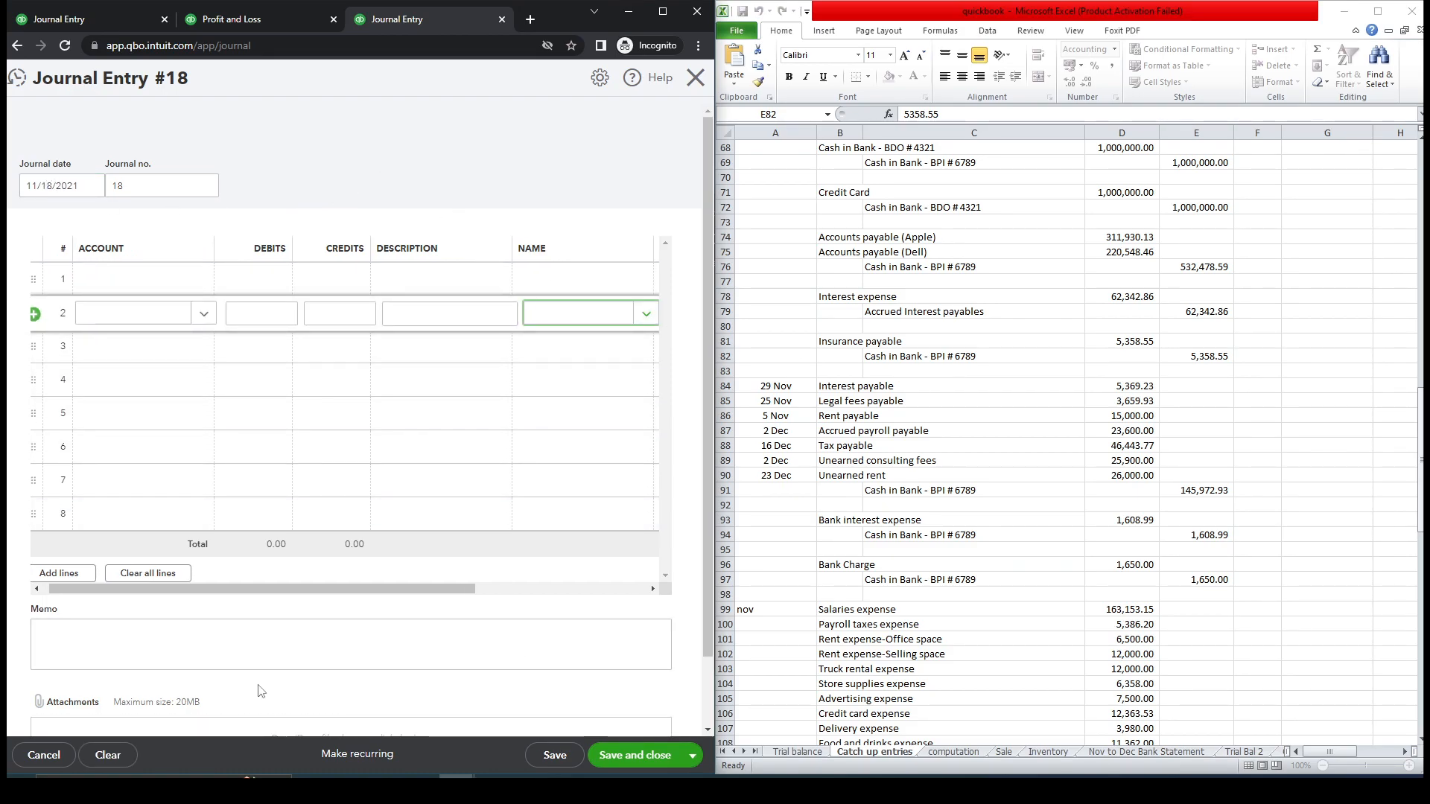
{"action": "left_click_drag", "start_coordinate": [277, 590], "coordinate": [153, 585]}
Step: Debit Insurance payable for 5,358.55 on the first journal line, copying the account and amount from Catch up entries
{"action": "left_click", "coordinate": [996, 449]}
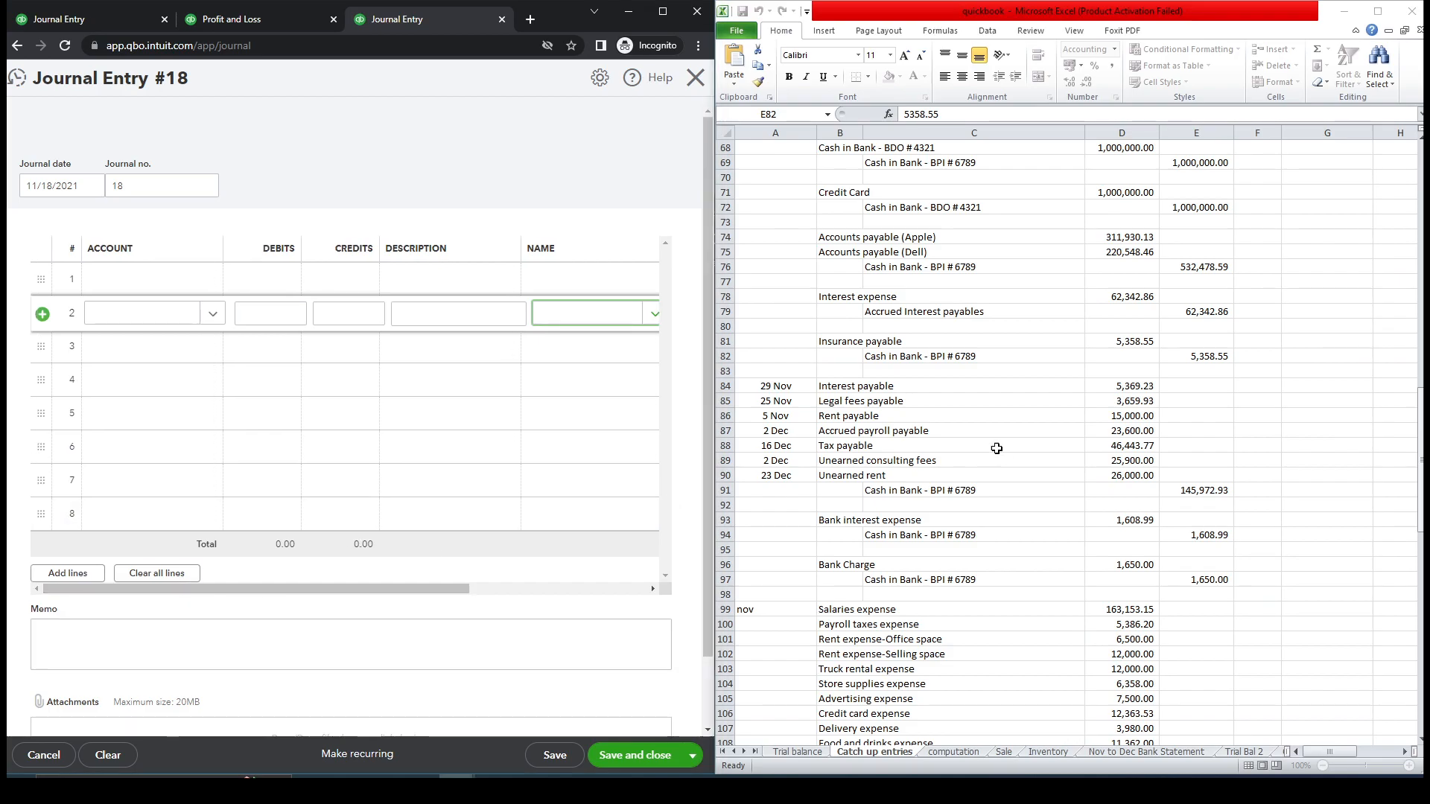
{"action": "left_click", "coordinate": [851, 341]}
{"action": "key", "text": "ctrl+c"}
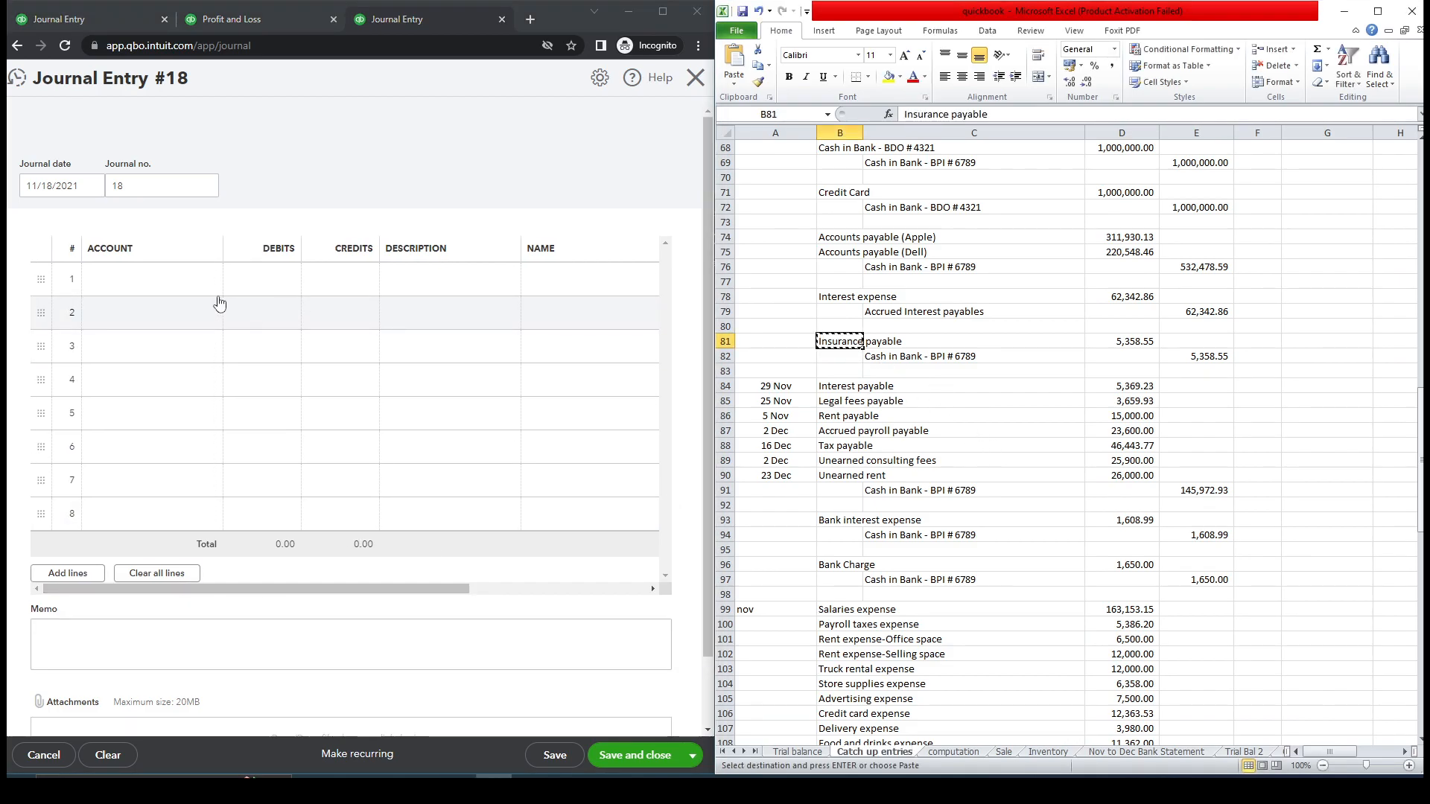
{"action": "left_click", "coordinate": [152, 282]}
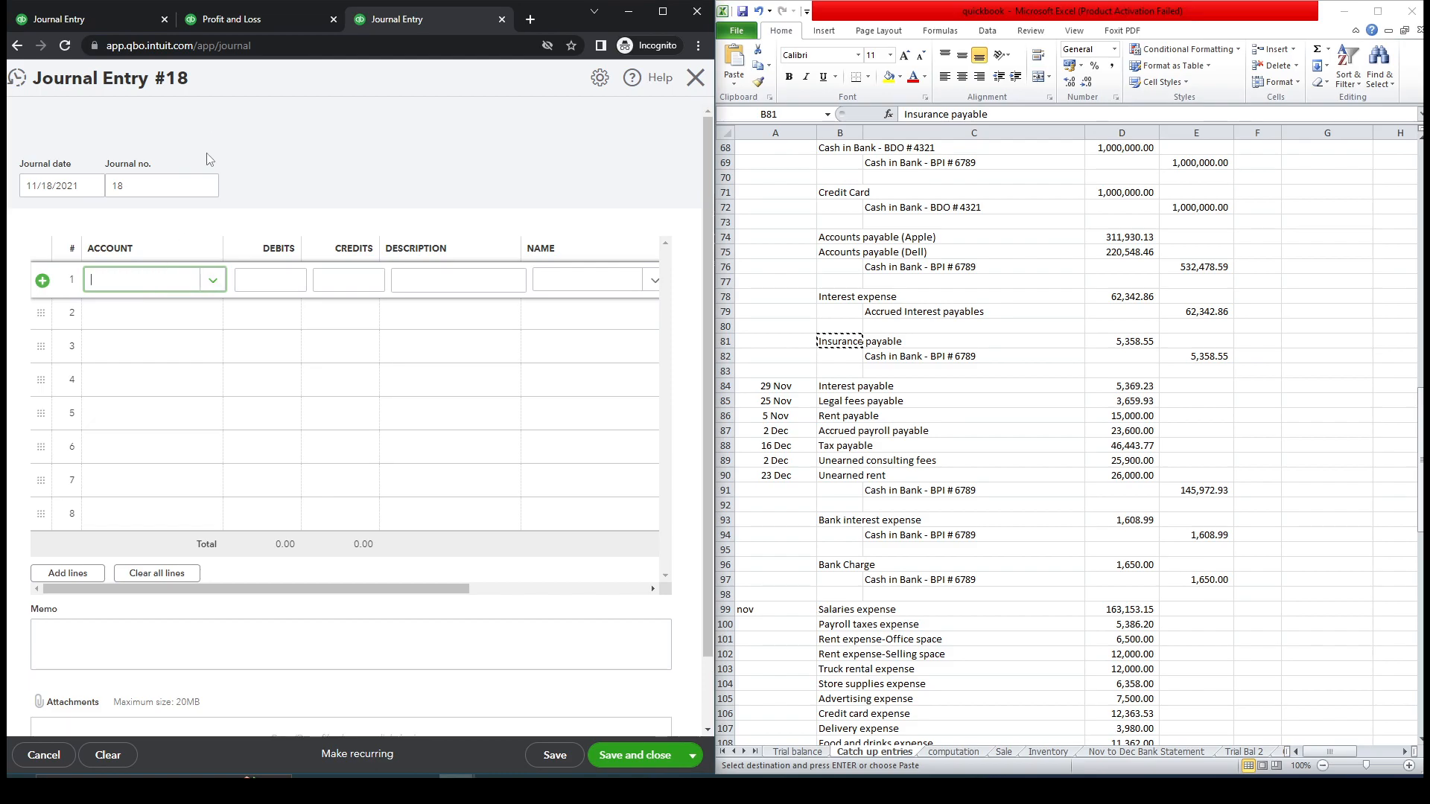
{"action": "key", "text": "ctrl+v"}
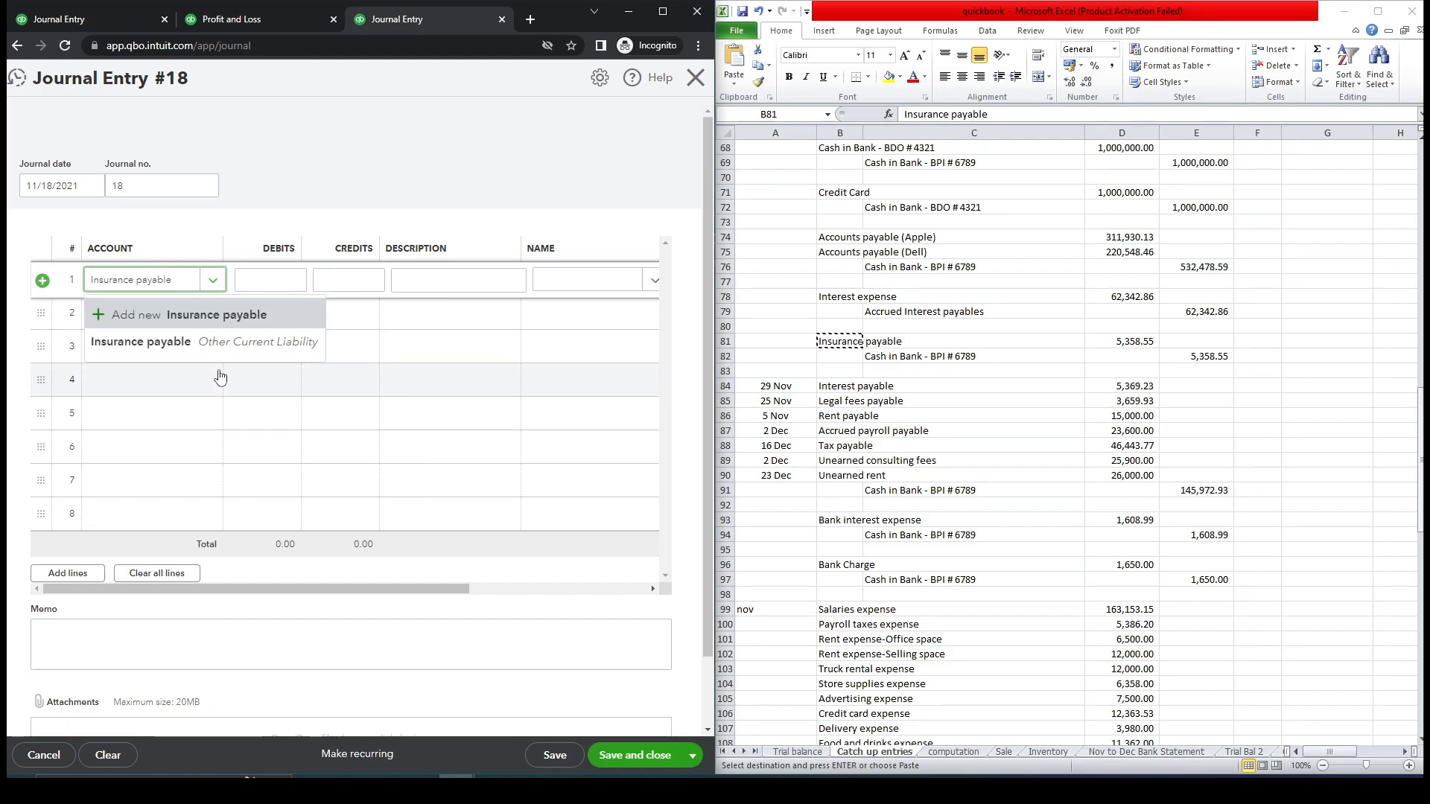
{"action": "left_click", "coordinate": [179, 344]}
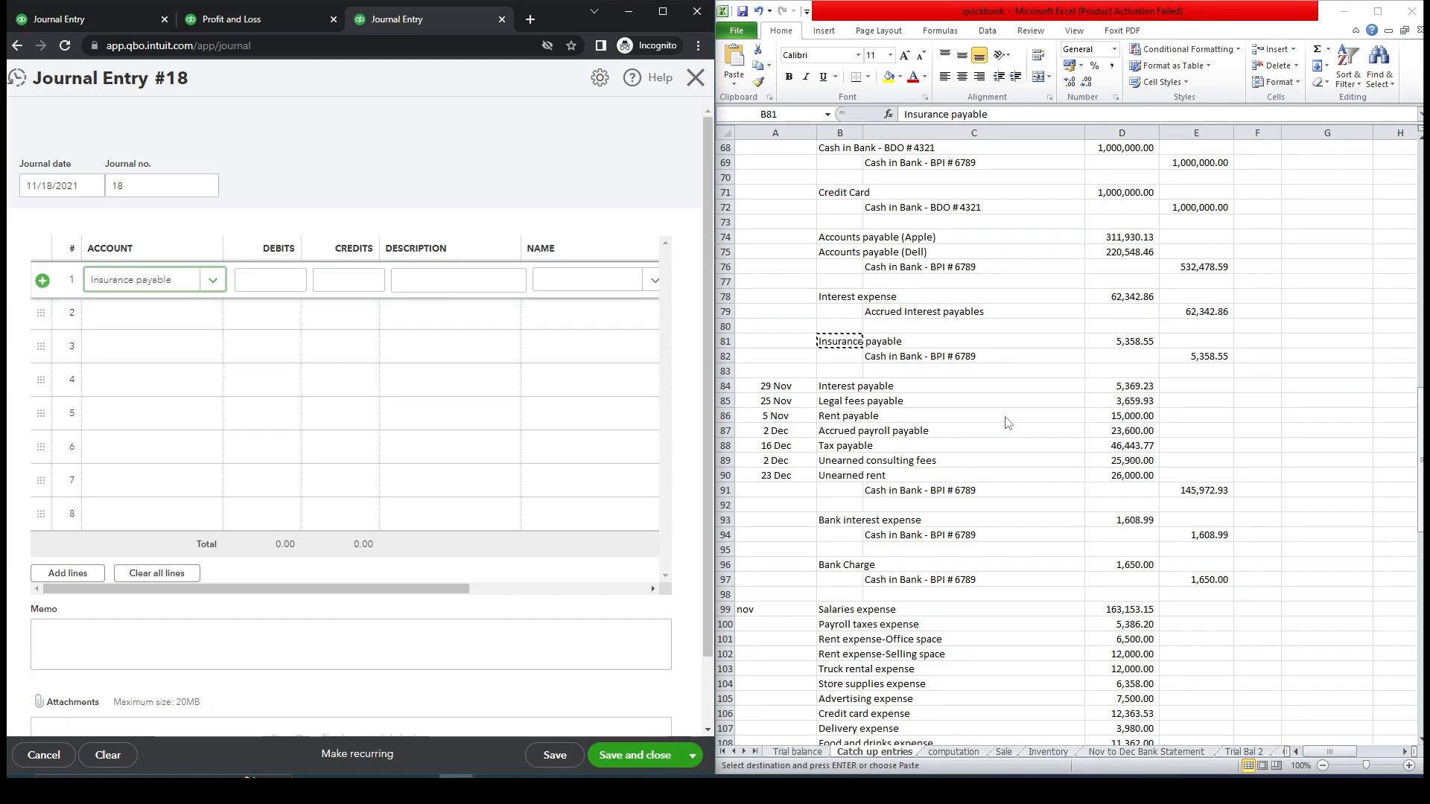
{"action": "left_click", "coordinate": [1136, 341]}
{"action": "key", "text": "ctrl+c"}
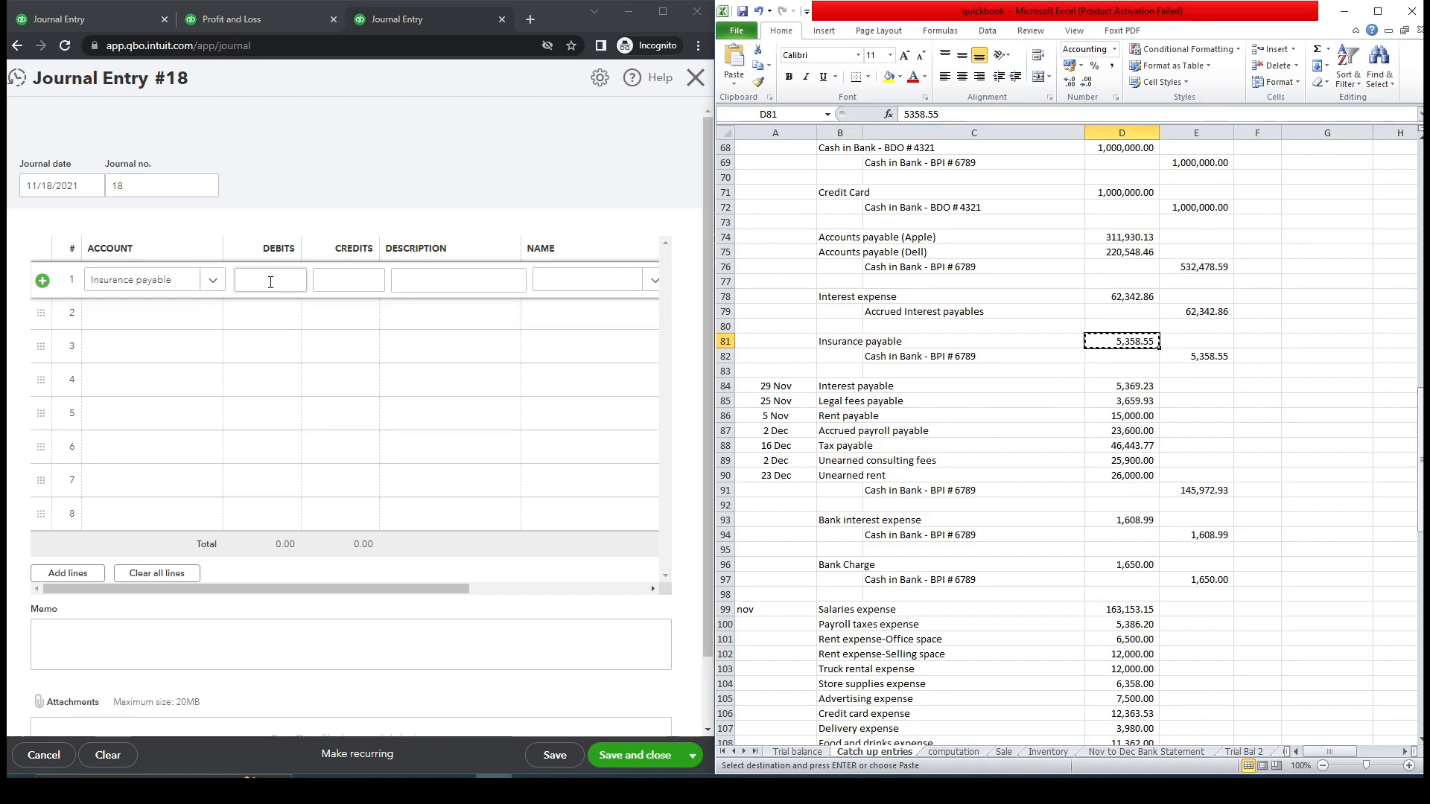
{"action": "left_click", "coordinate": [270, 282]}
{"action": "key", "text": "ctrl+v"}
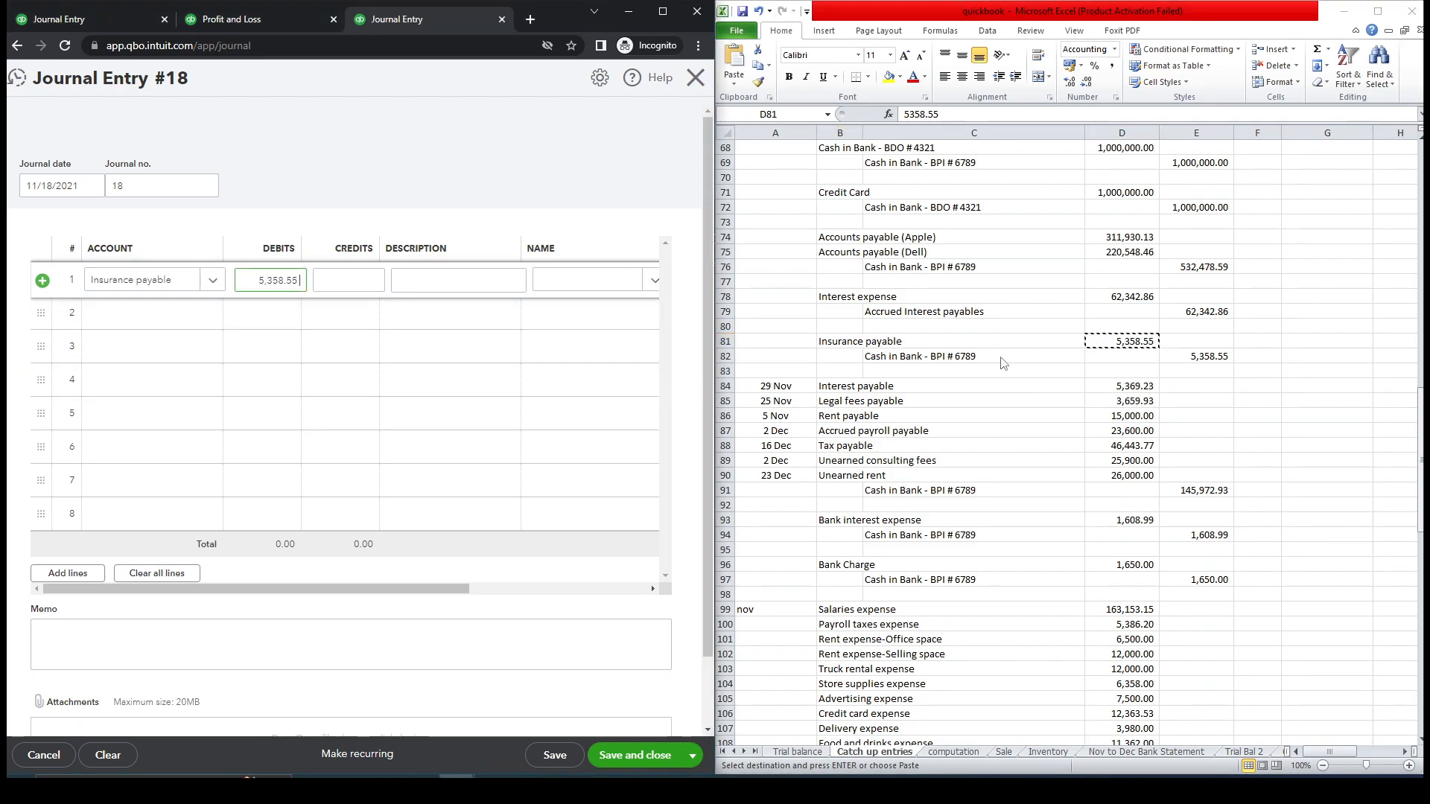
Step: Credit the Cash in Bank - BPI account for 5,358.55 on the second line, then save and close the journal entry
{"action": "left_click", "coordinate": [961, 356]}
{"action": "key", "text": "ctrl+c"}
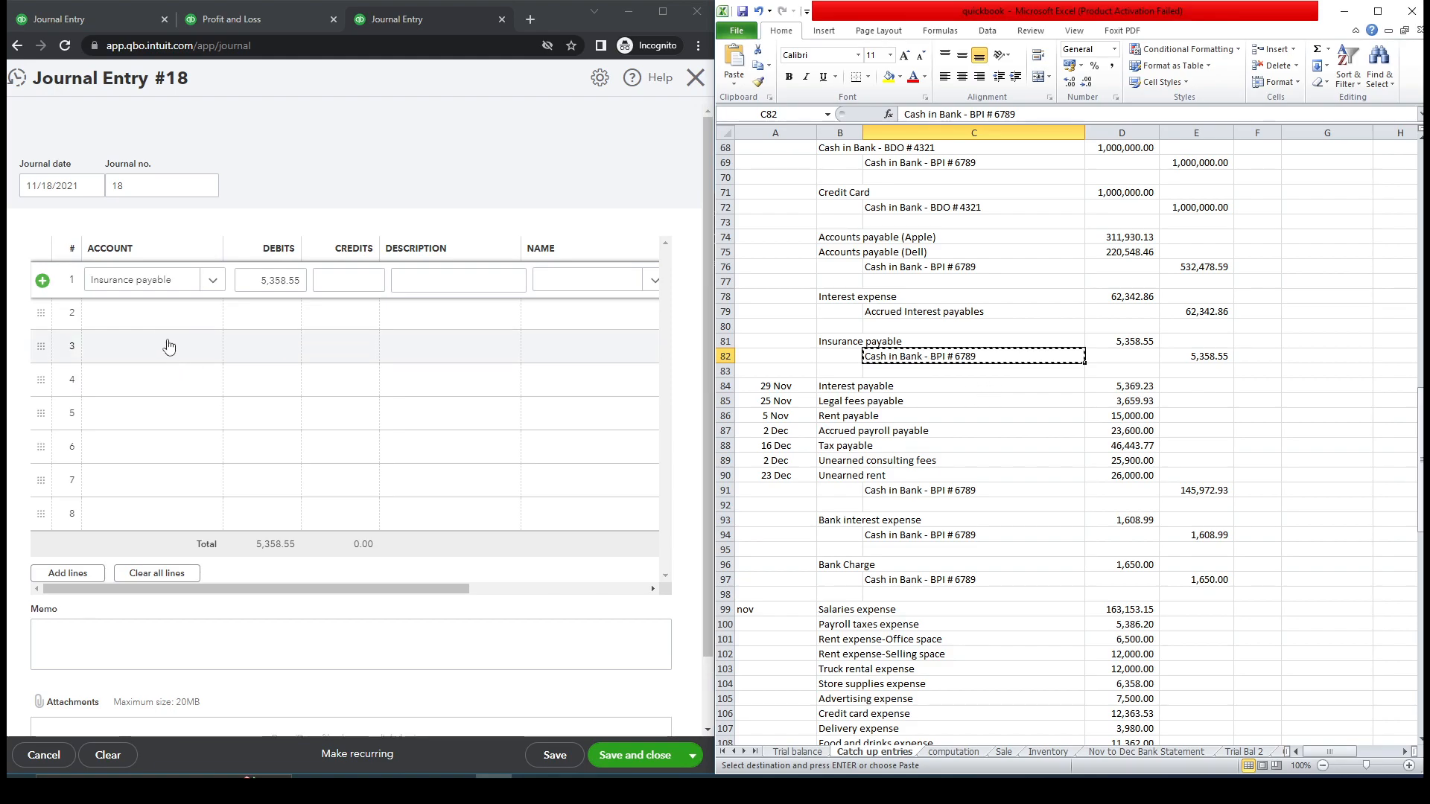
{"action": "left_click", "coordinate": [163, 316]}
{"action": "key", "text": "ctrl+v"}
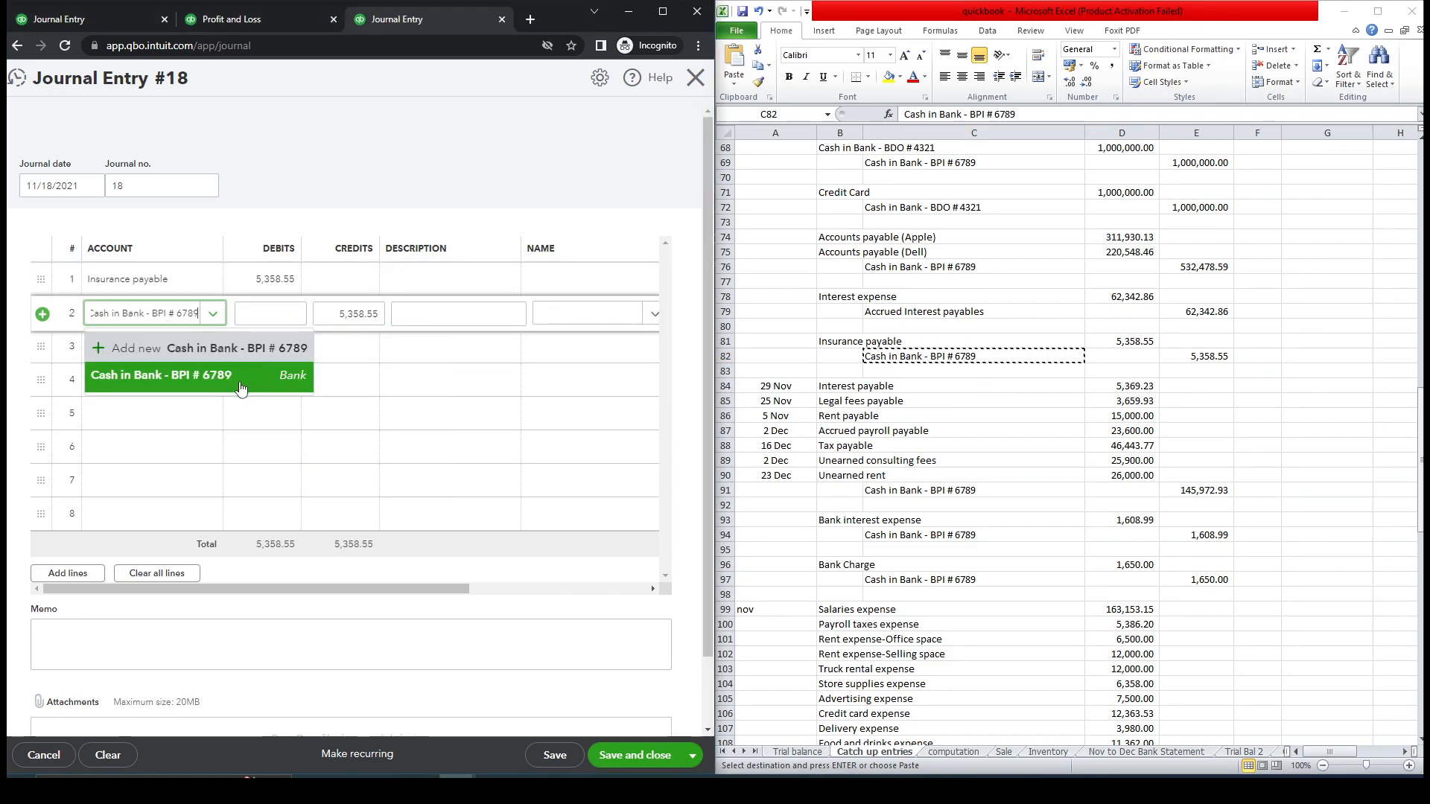
{"action": "left_click", "coordinate": [241, 387]}
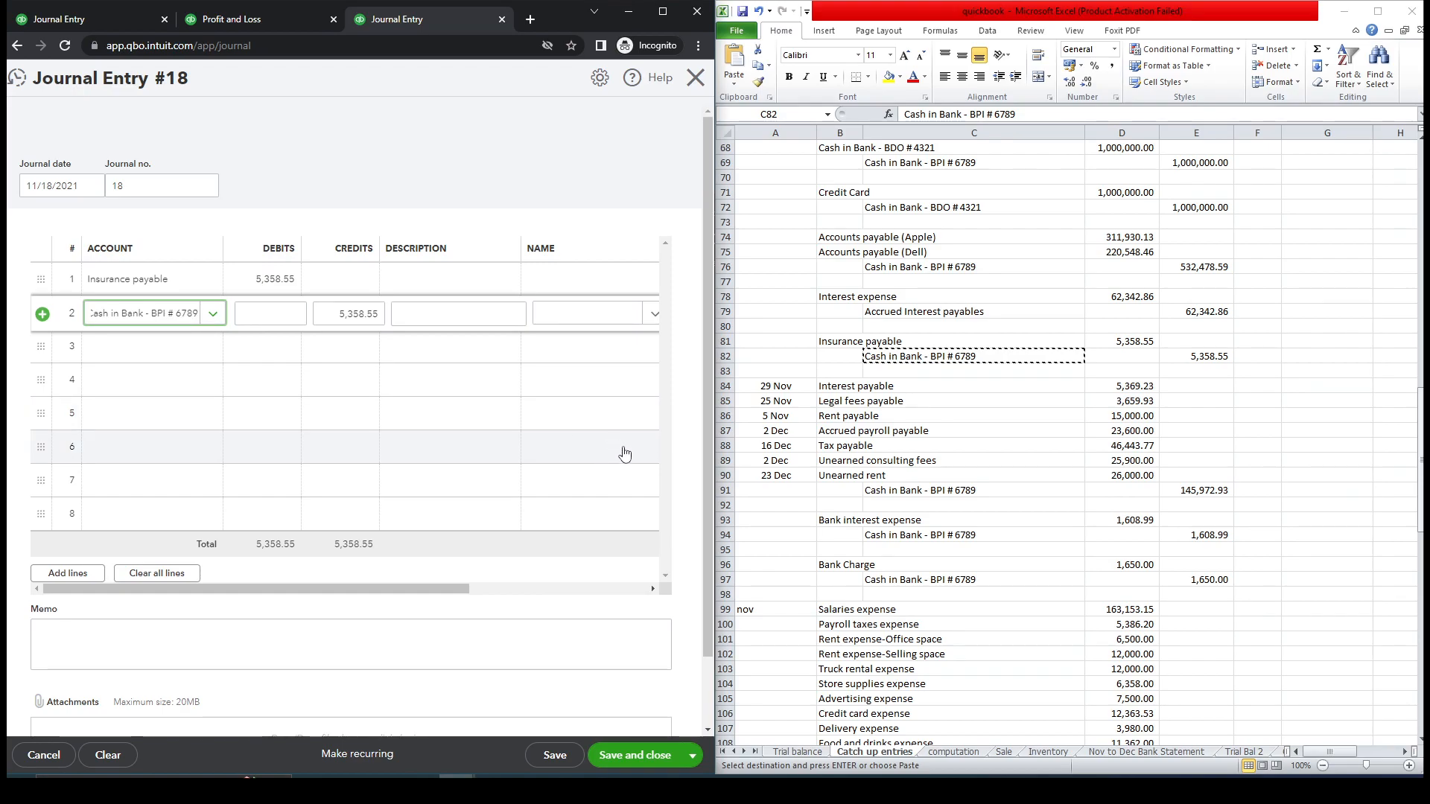
{"action": "left_click", "coordinate": [659, 758]}
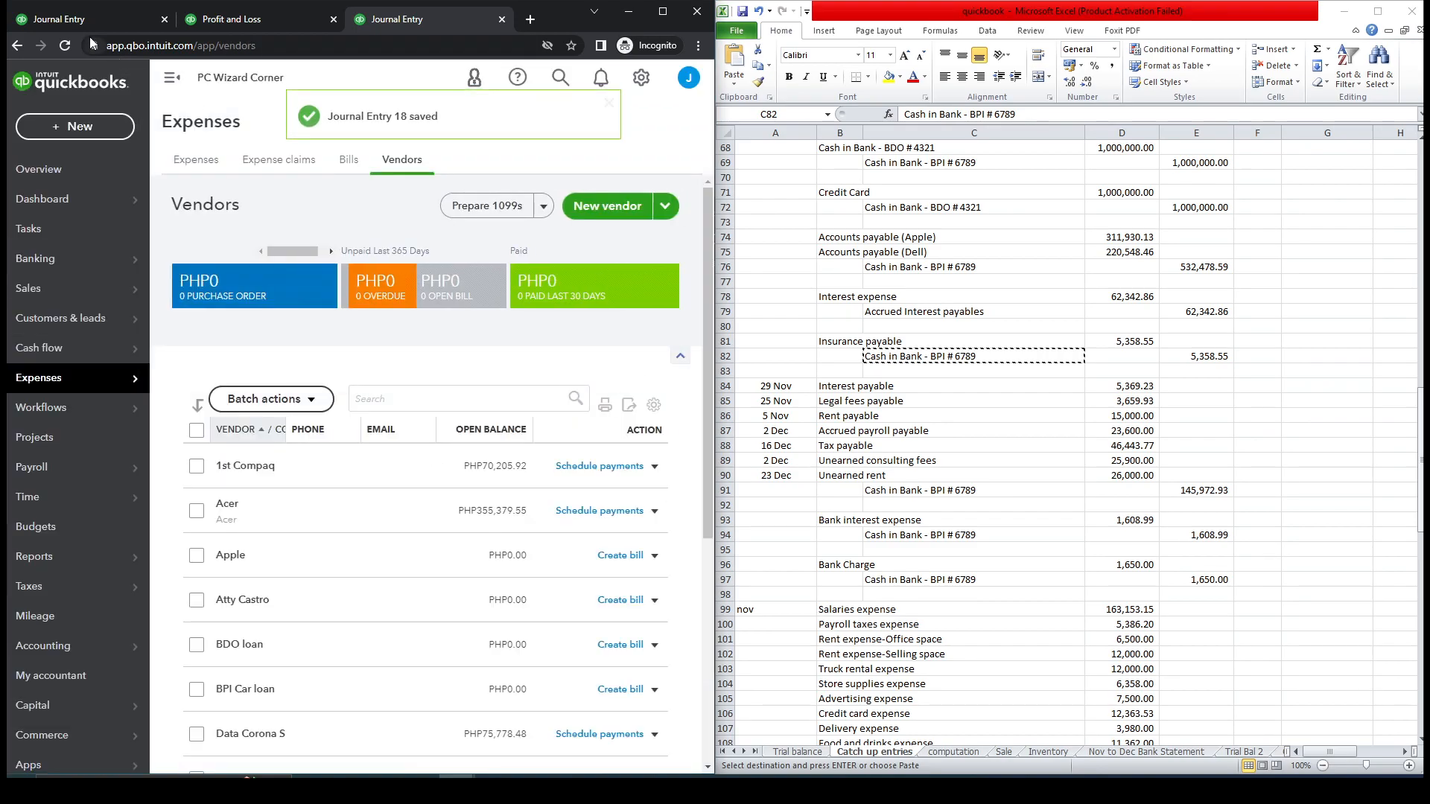
Step: Reload the Balance Sheet and check the November Cash in Bank - BPI and Insurance payable balances
{"action": "left_click", "coordinate": [97, 20]}
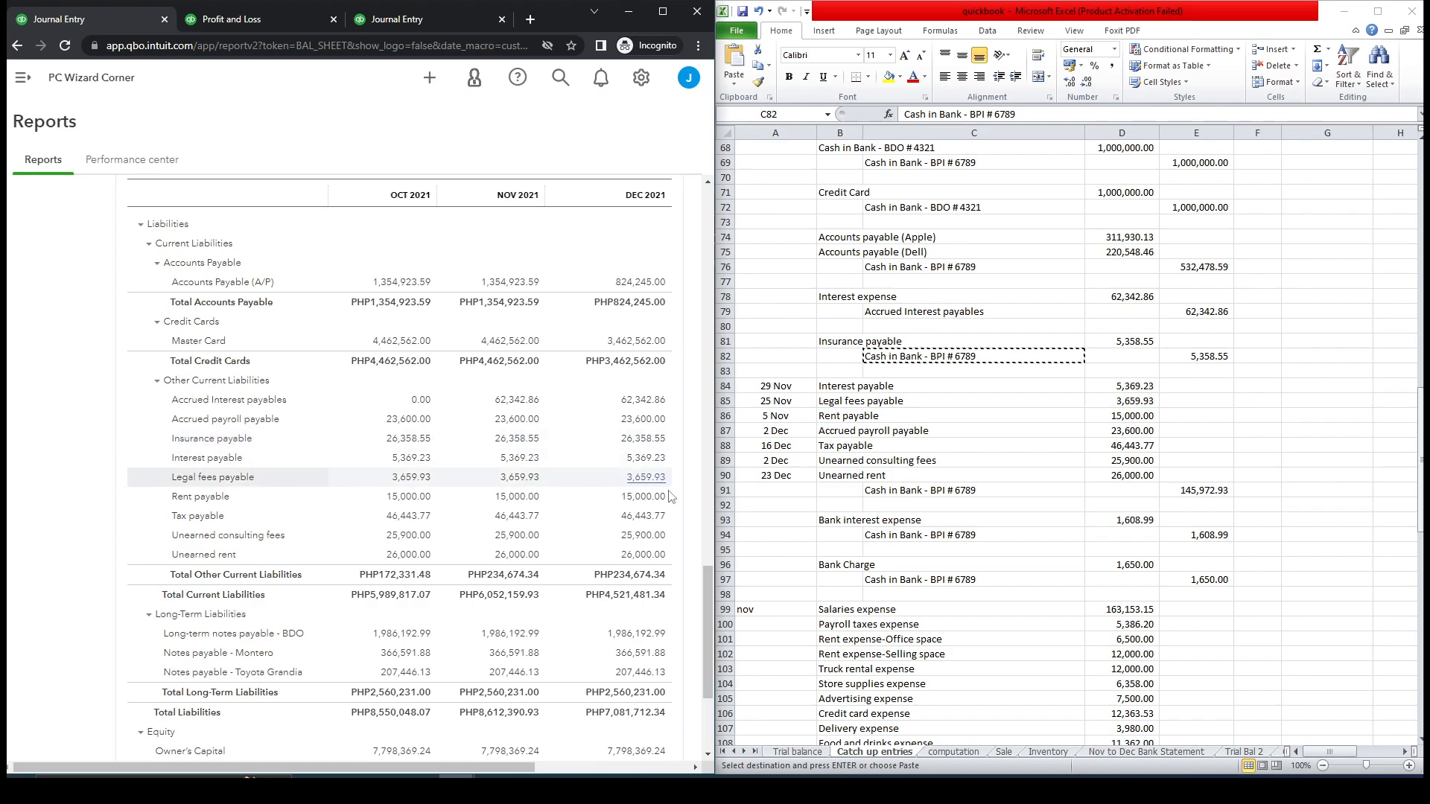
{"action": "left_click_drag", "start_coordinate": [707, 570], "coordinate": [702, 257]}
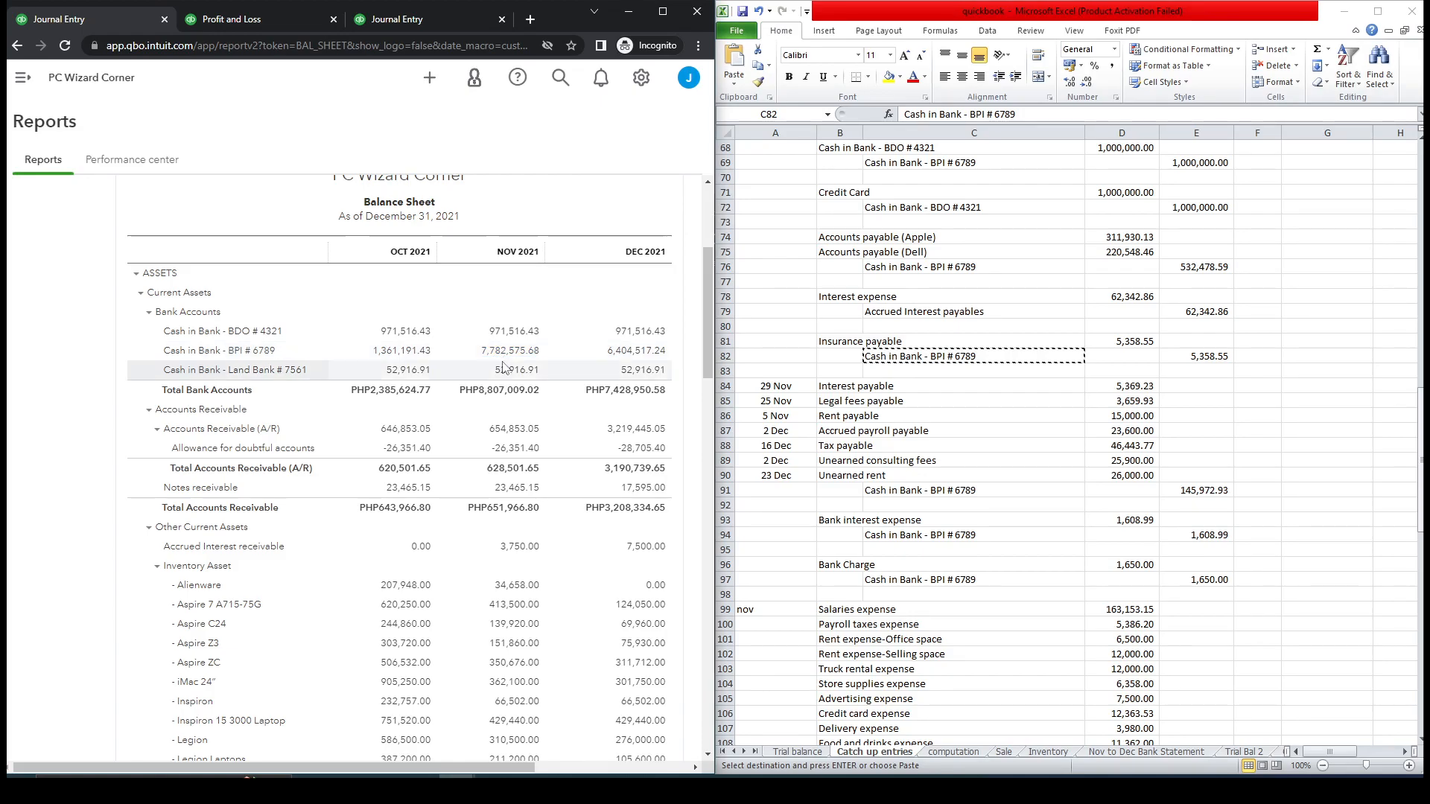
{"action": "left_click", "coordinate": [65, 47]}
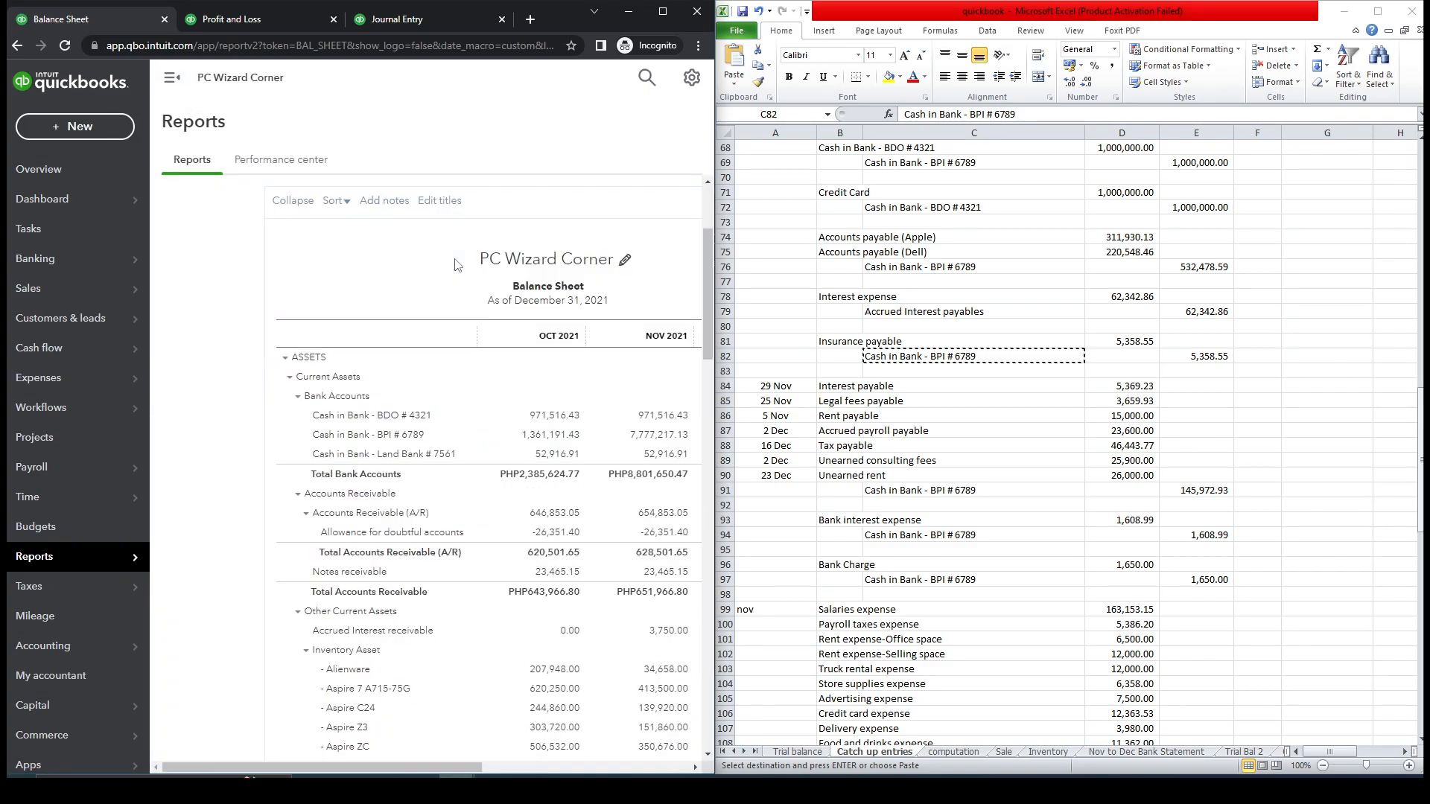
{"action": "left_click", "coordinate": [169, 82]}
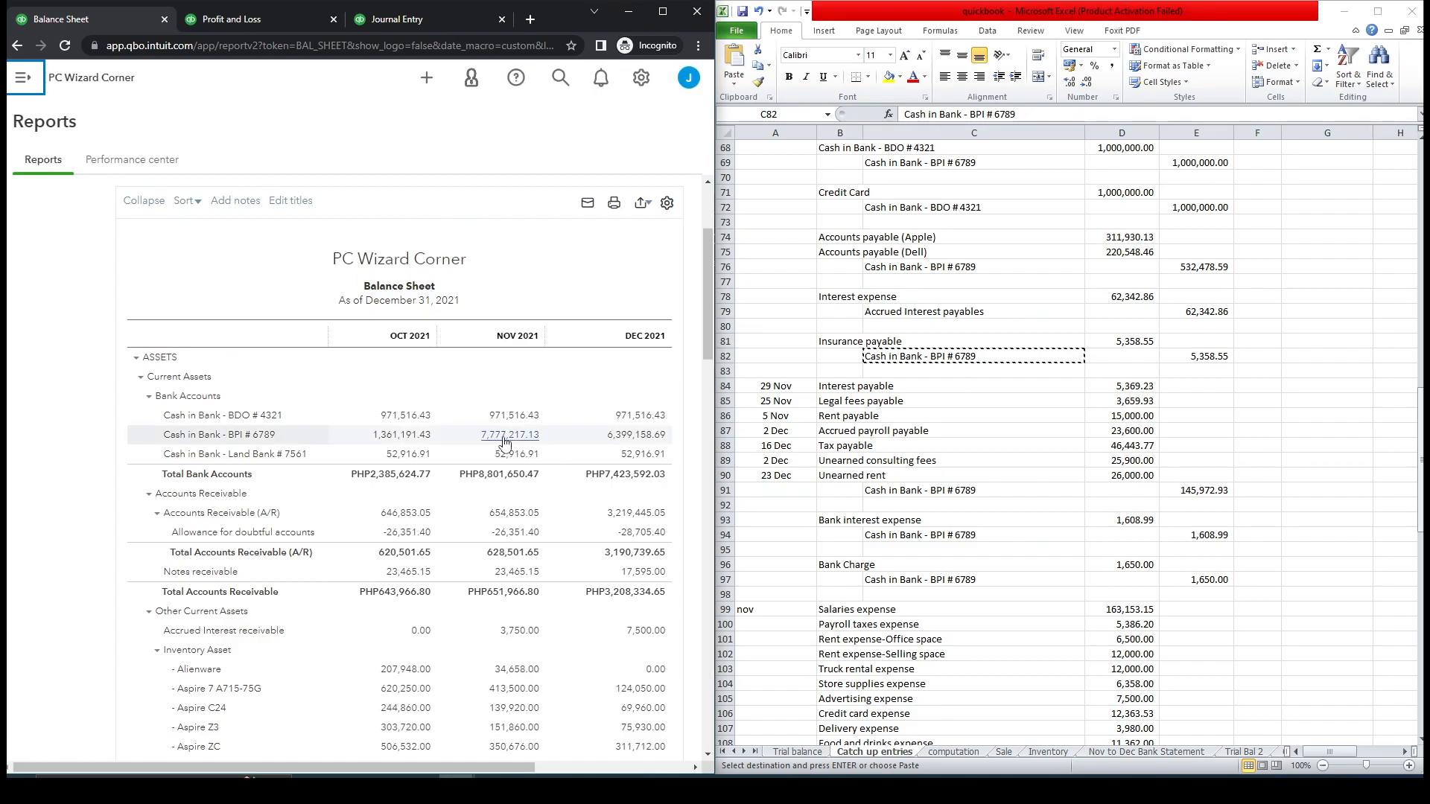
{"action": "left_click_drag", "start_coordinate": [707, 307], "coordinate": [721, 637]}
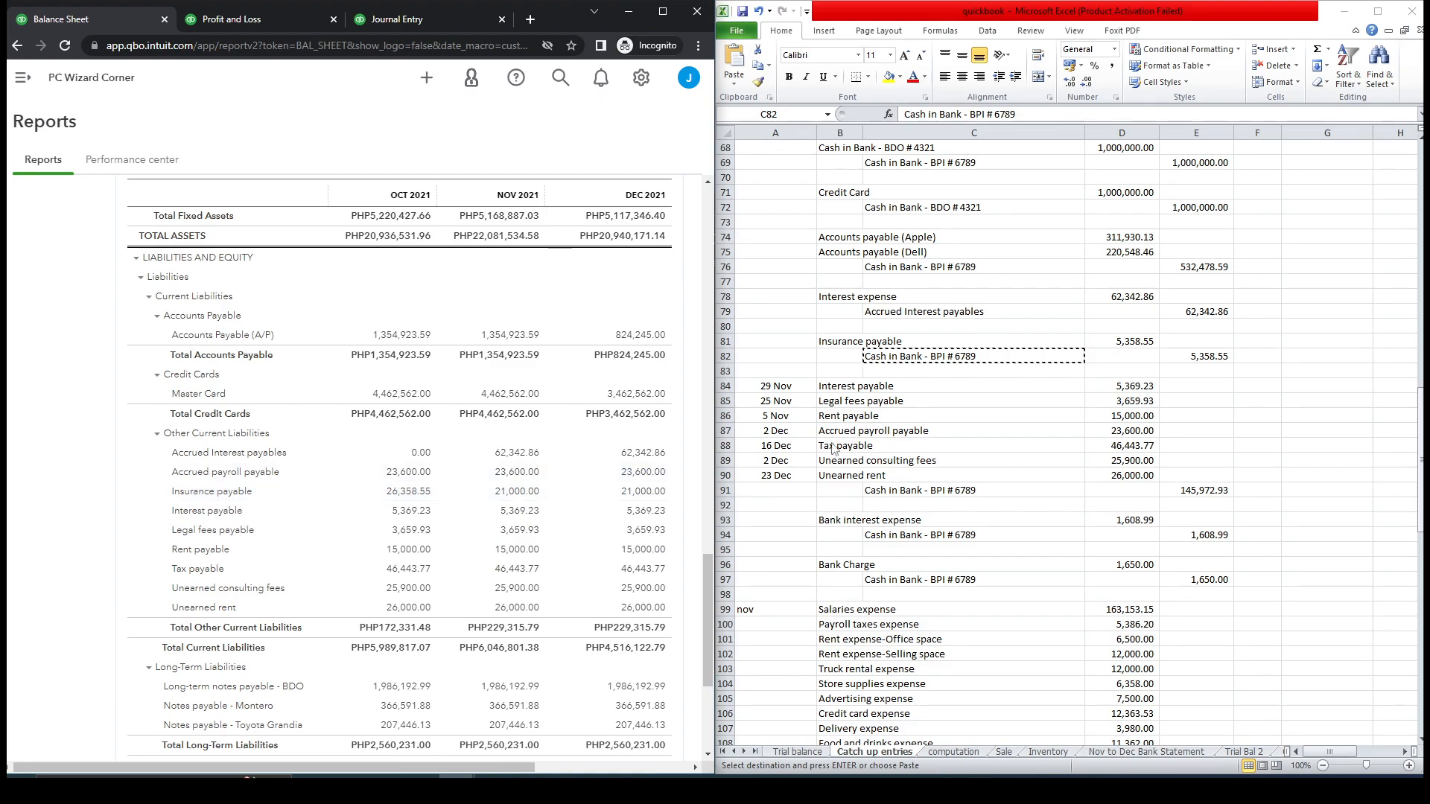
Step: Find the interest payable amount 5369.23 from Catch up entries in the Nov to Dec Bank Statement sheet
{"action": "left_click", "coordinate": [932, 375]}
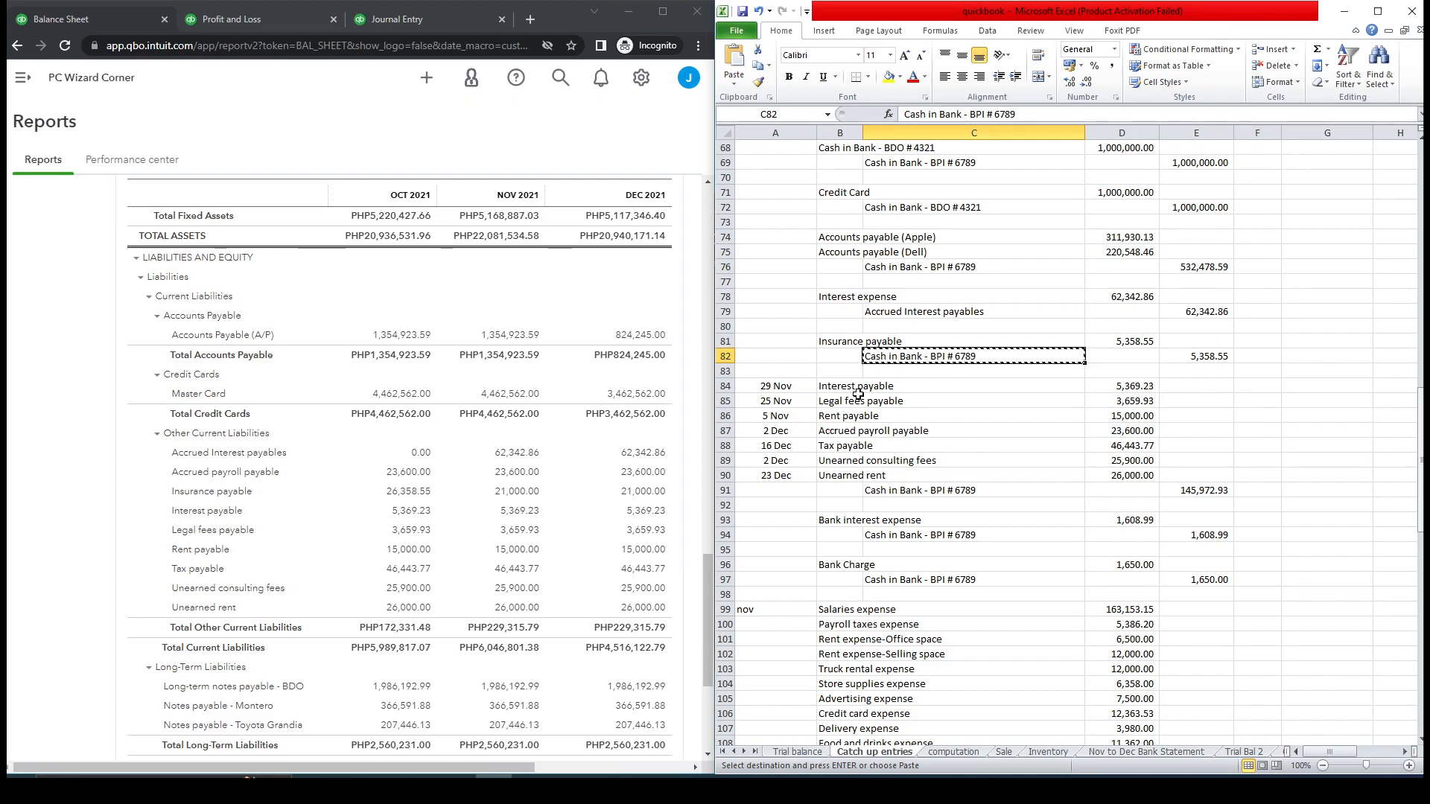
{"action": "left_click", "coordinate": [776, 388]}
{"action": "key", "text": "Down"}
{"action": "key", "text": "Down"}
{"action": "left_click", "coordinate": [1106, 388]}
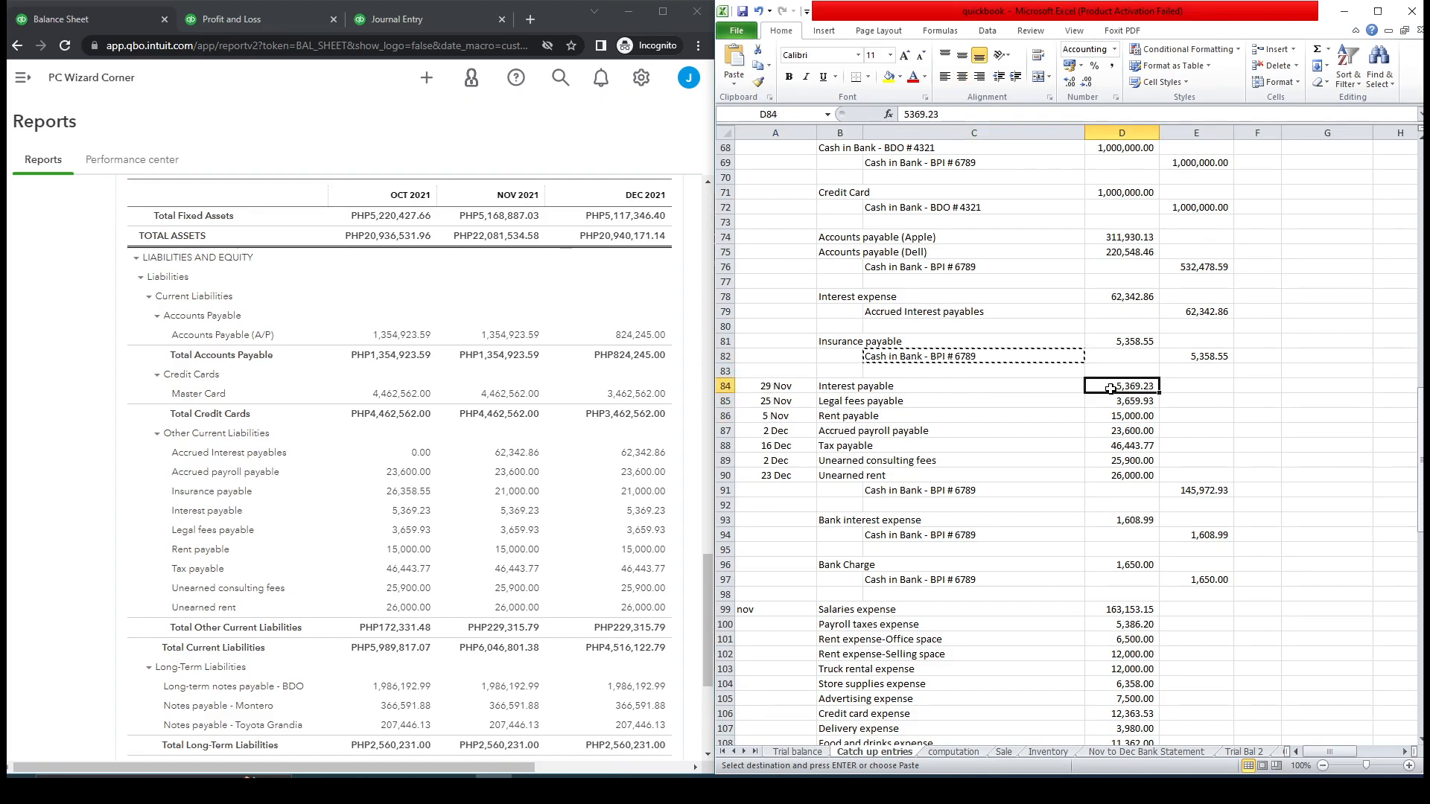
{"action": "left_click_drag", "start_coordinate": [945, 114], "coordinate": [899, 114]}
{"action": "key", "text": "ctrl+c"}
{"action": "left_click", "coordinate": [1155, 753]}
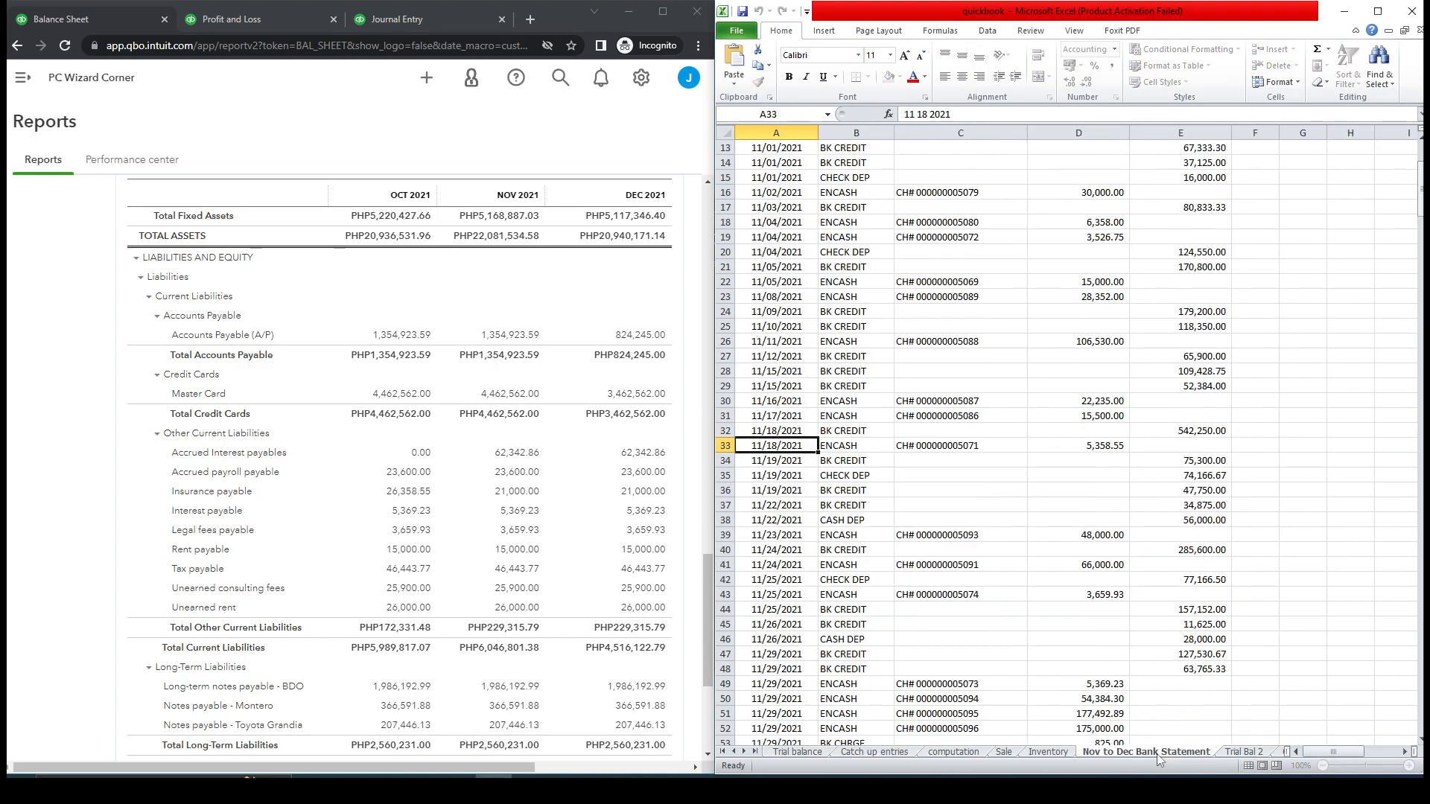
{"action": "key", "text": "ctrl+f"}
{"action": "key", "text": "ctrl+v"}
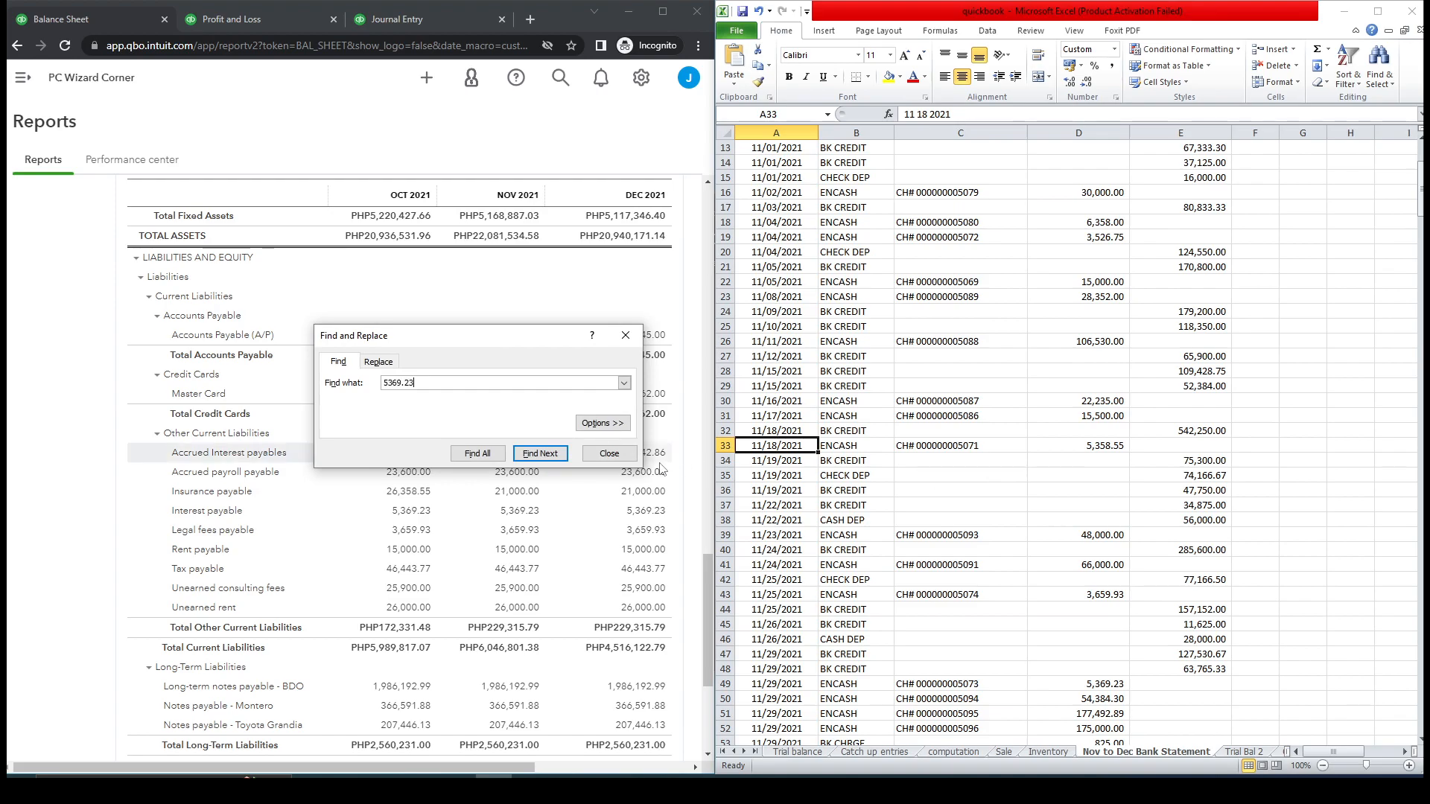
{"action": "left_click", "coordinate": [540, 454]}
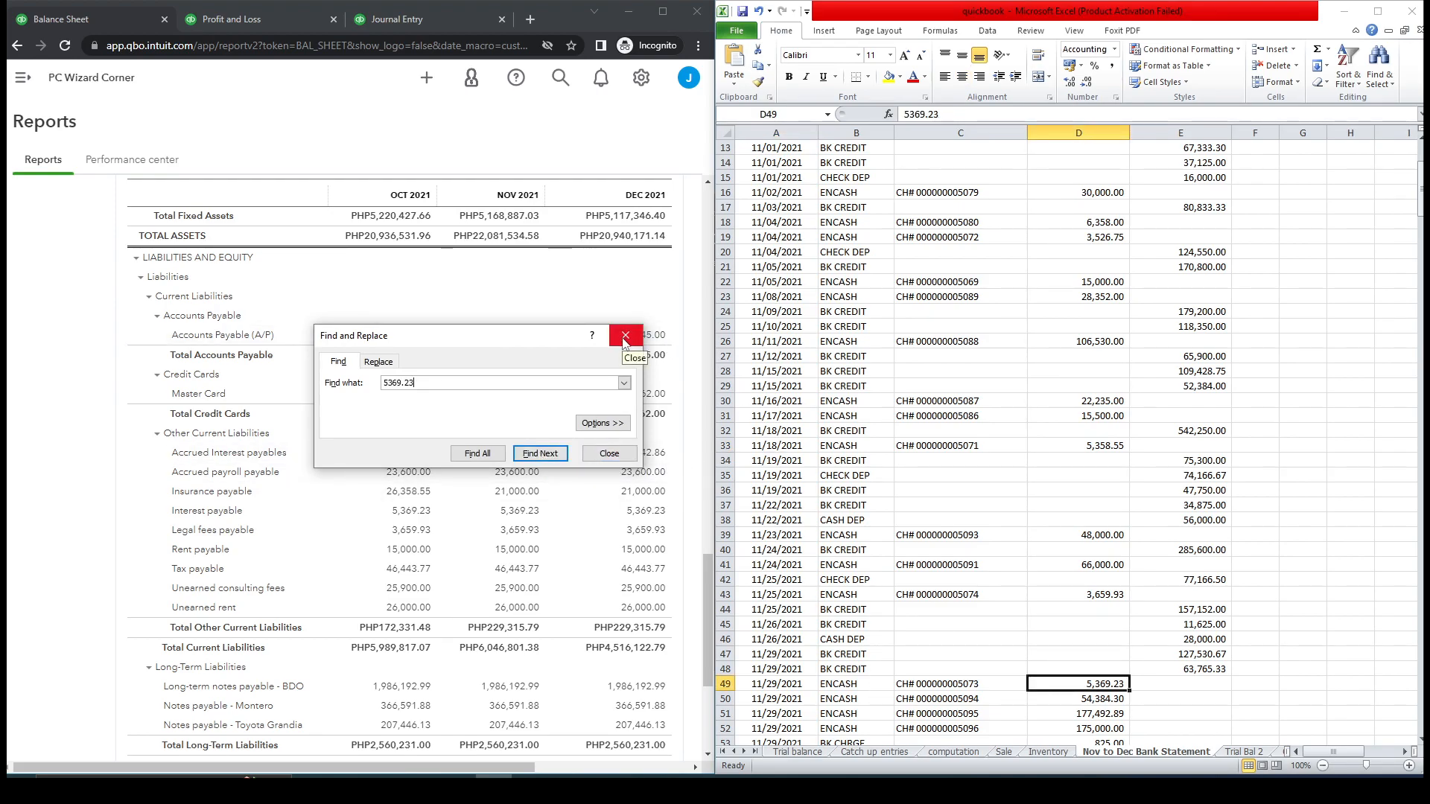
{"action": "left_click", "coordinate": [624, 339]}
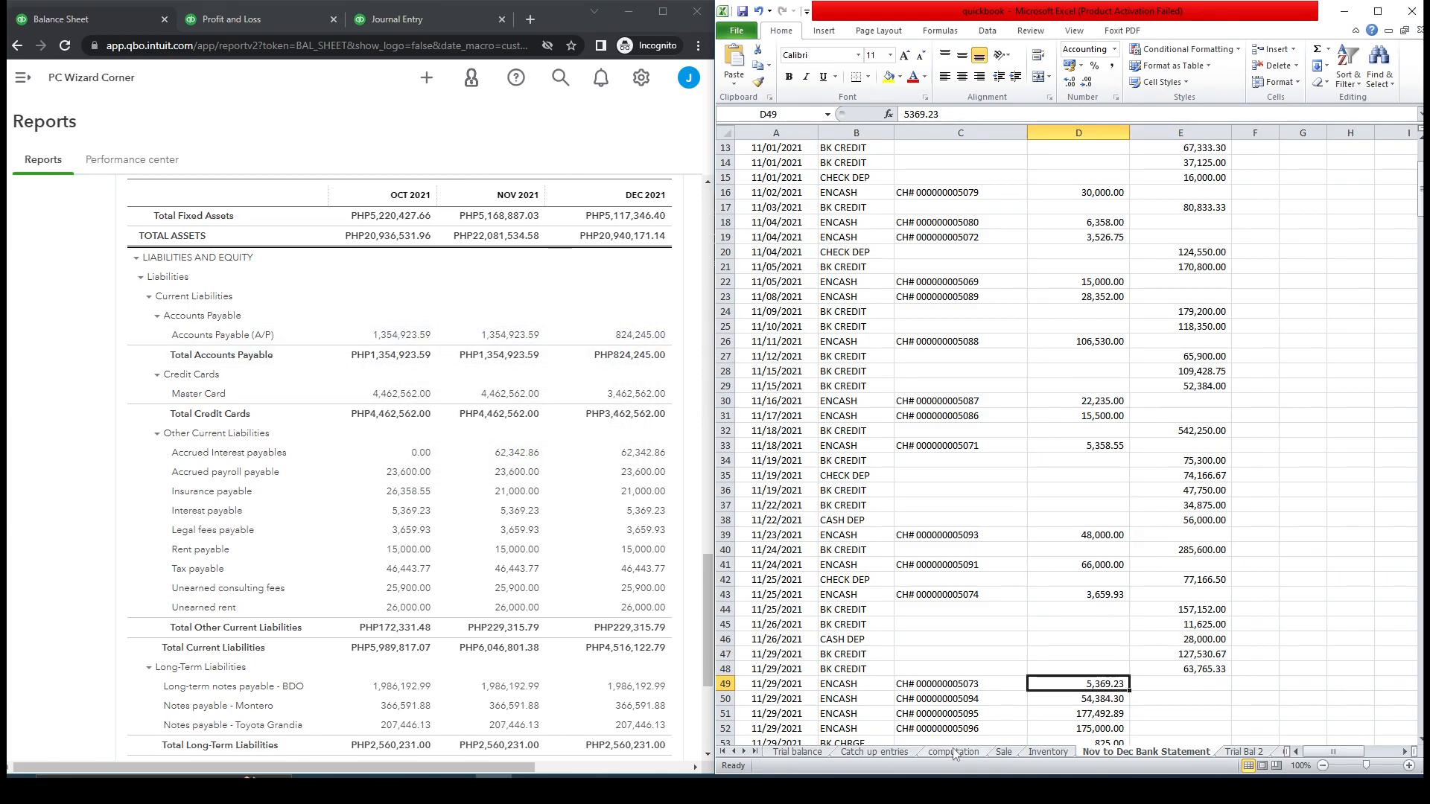
Step: Review the November-dated and December-dated payable and unearned payment rows in the Catch up entries sheet
{"action": "left_click", "coordinate": [886, 753]}
{"action": "left_click", "coordinate": [793, 388]}
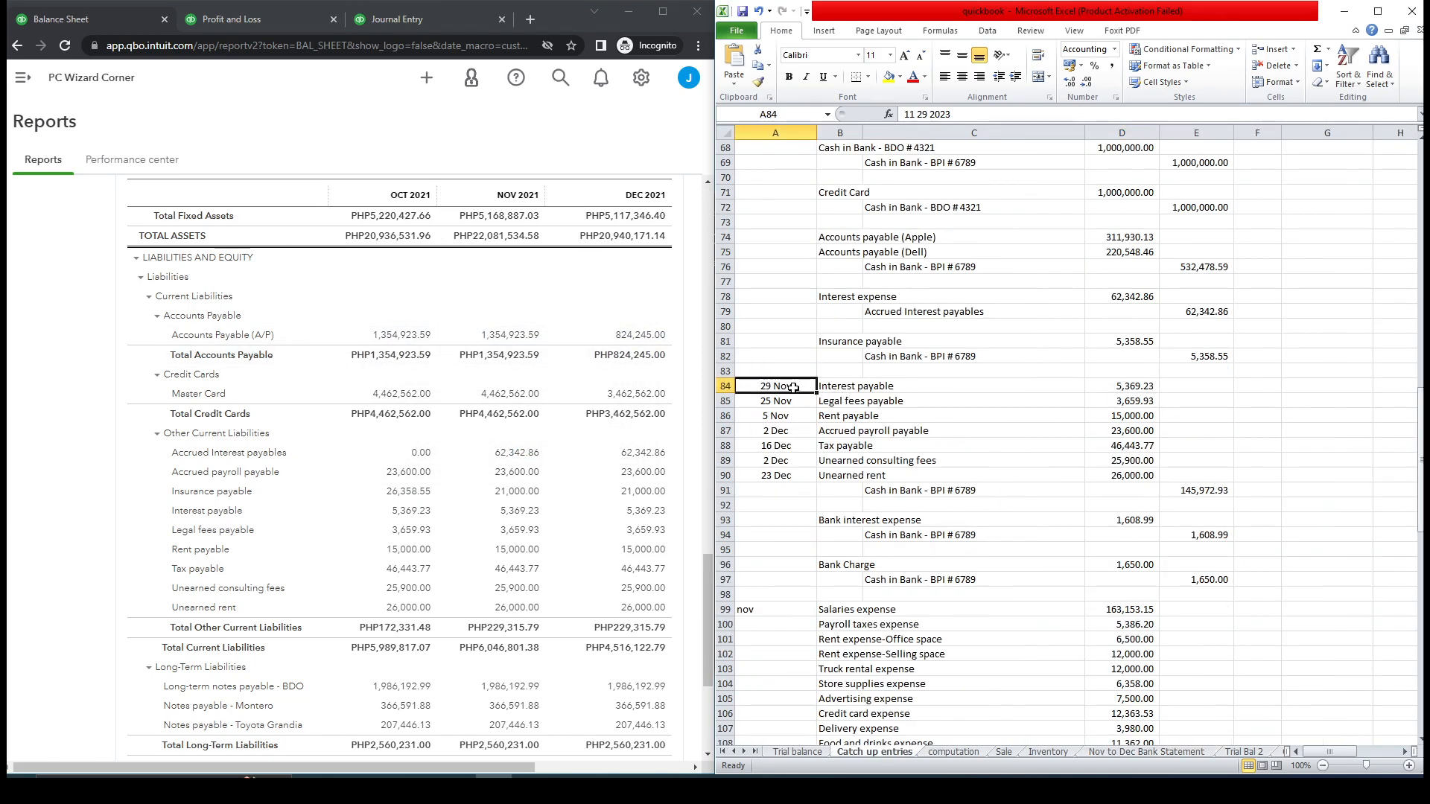
{"action": "left_click_drag", "start_coordinate": [793, 388], "coordinate": [1138, 418]}
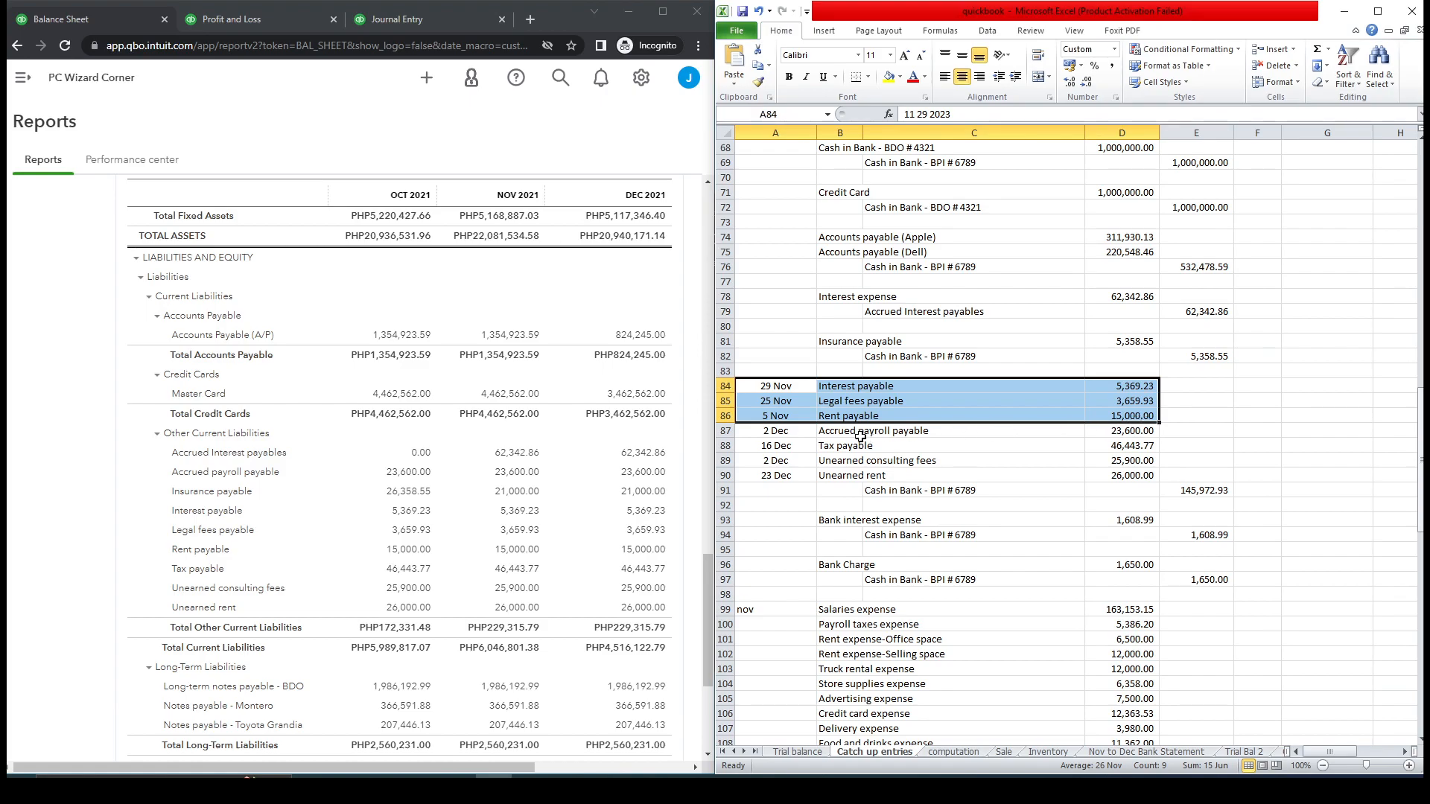
{"action": "left_click_drag", "start_coordinate": [796, 432], "coordinate": [1193, 492]}
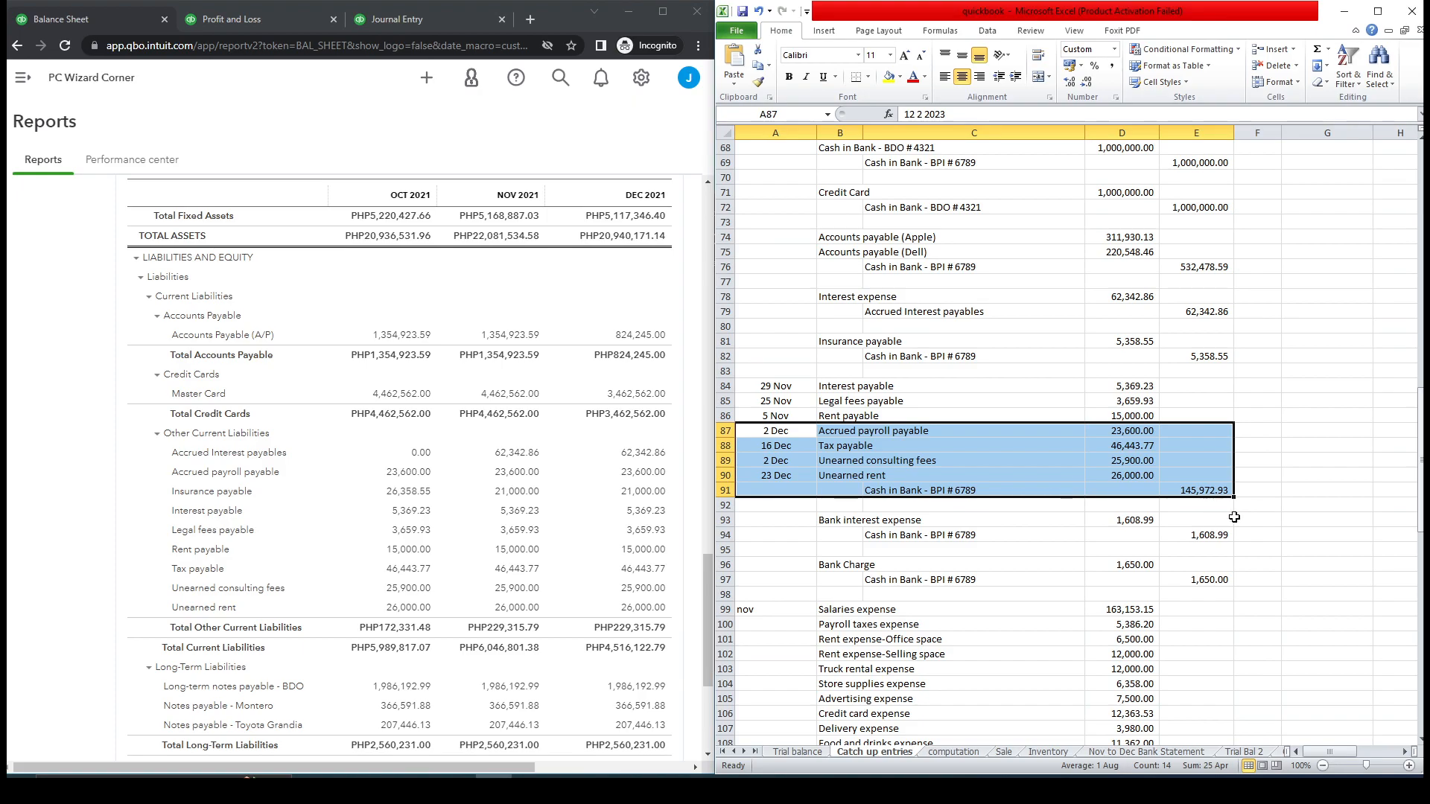
Step: Reopen Journal Entry No.18 dated 11/18/2021 from the recent journal entries
{"action": "left_click", "coordinate": [424, 23]}
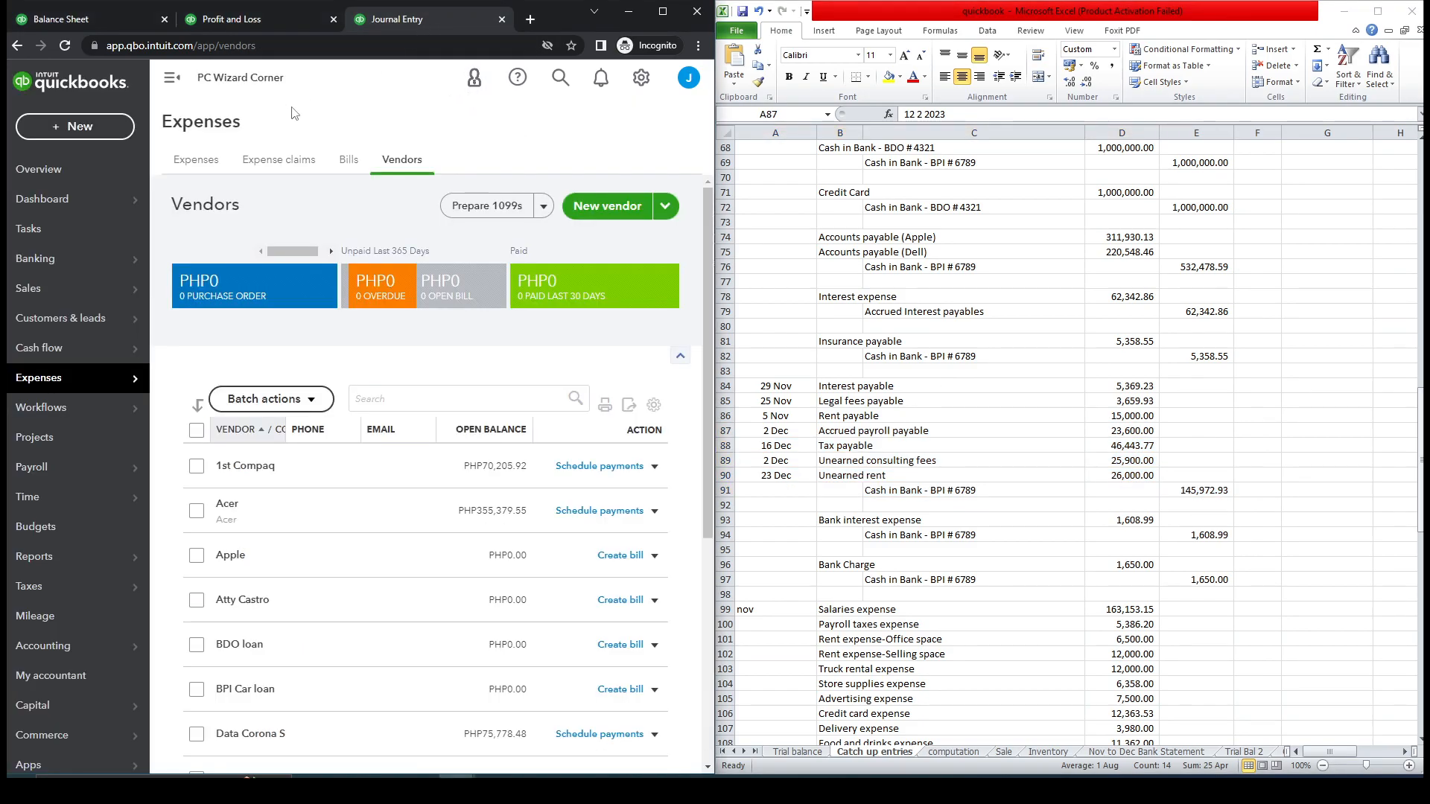
{"action": "left_click", "coordinate": [106, 137]}
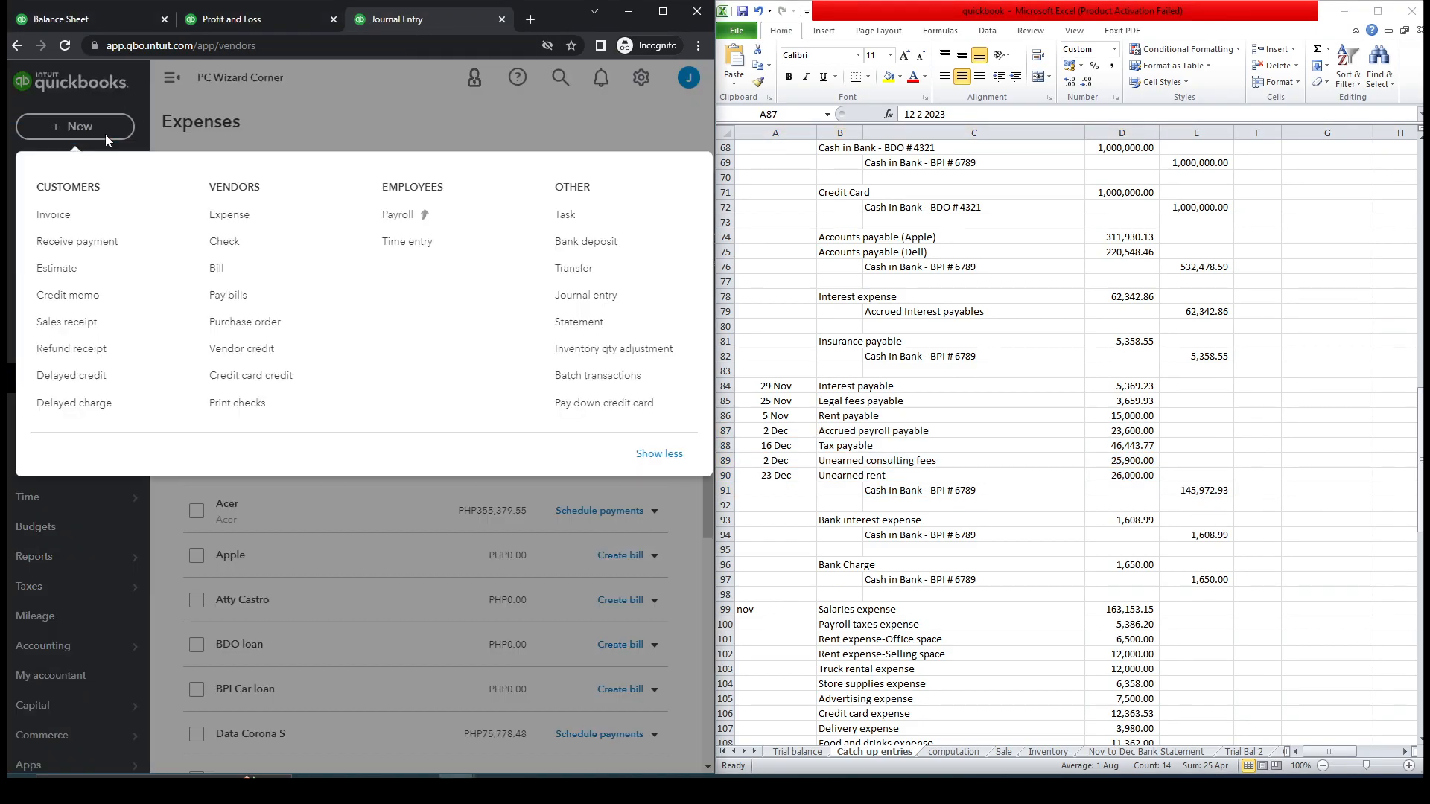
{"action": "left_click", "coordinate": [605, 298]}
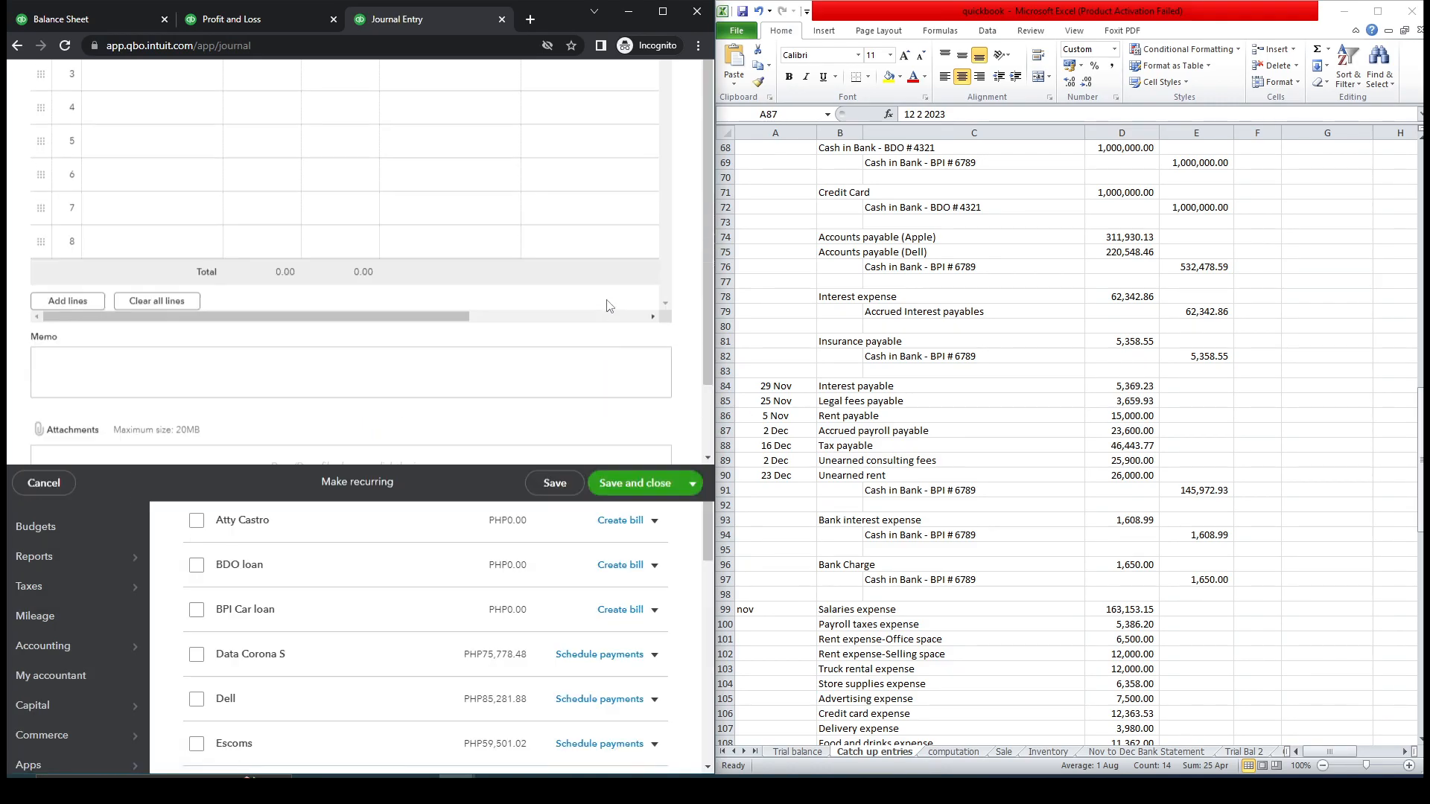
{"action": "left_click", "coordinate": [16, 79]}
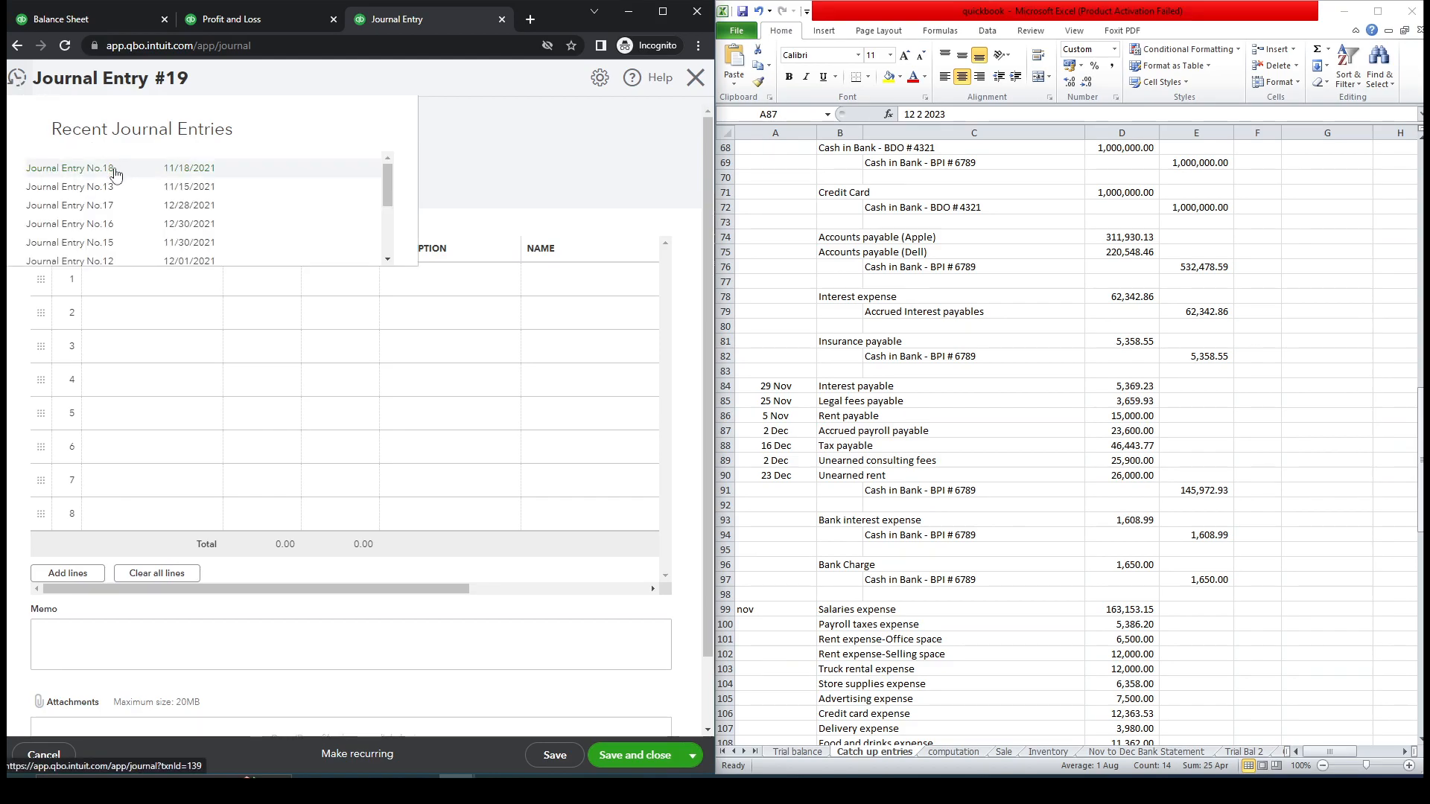
{"action": "left_click", "coordinate": [115, 172]}
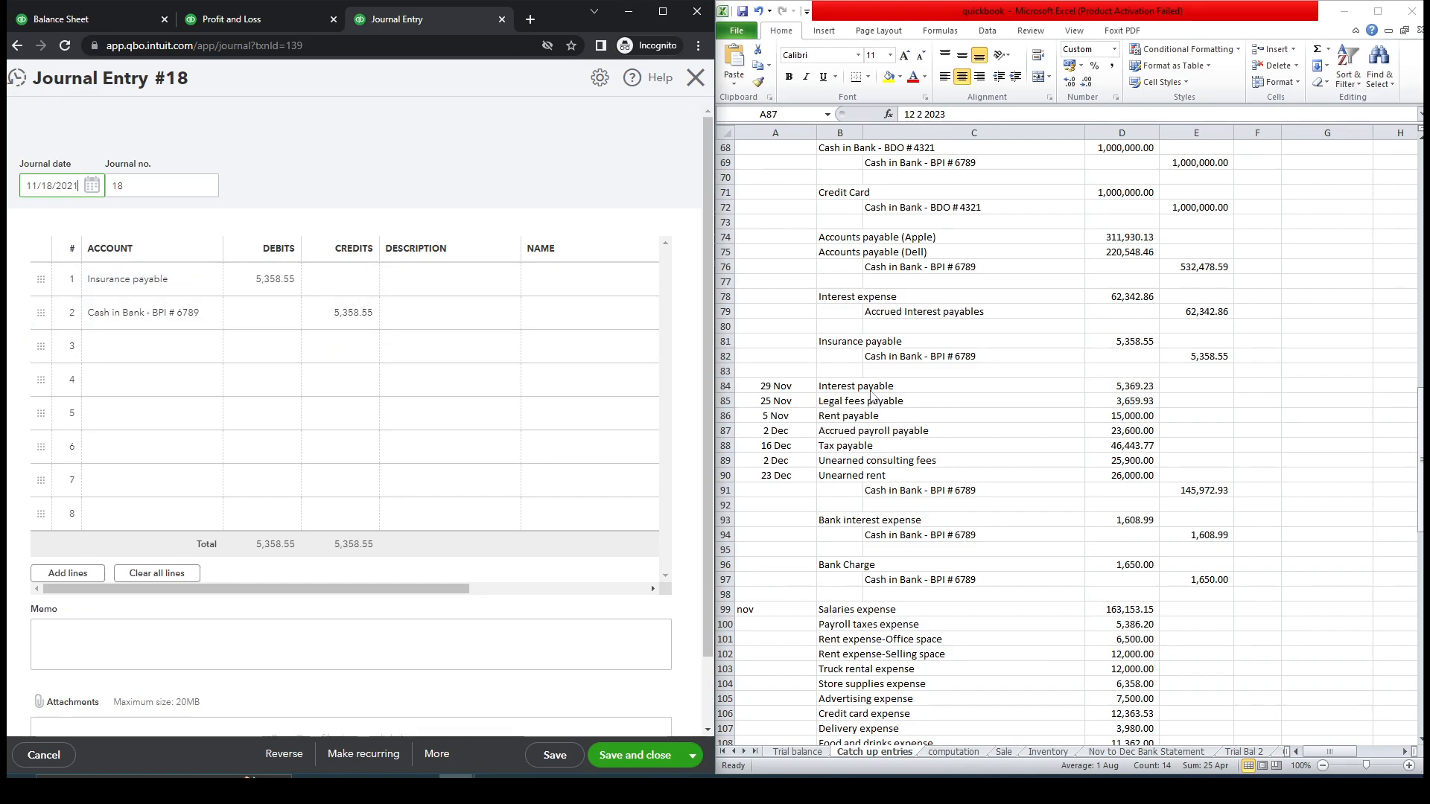
Step: Copy Interest payable from Catch up entries and choose it as the account on the third journal line
{"action": "left_click", "coordinate": [858, 386]}
{"action": "left_click", "coordinate": [848, 386]}
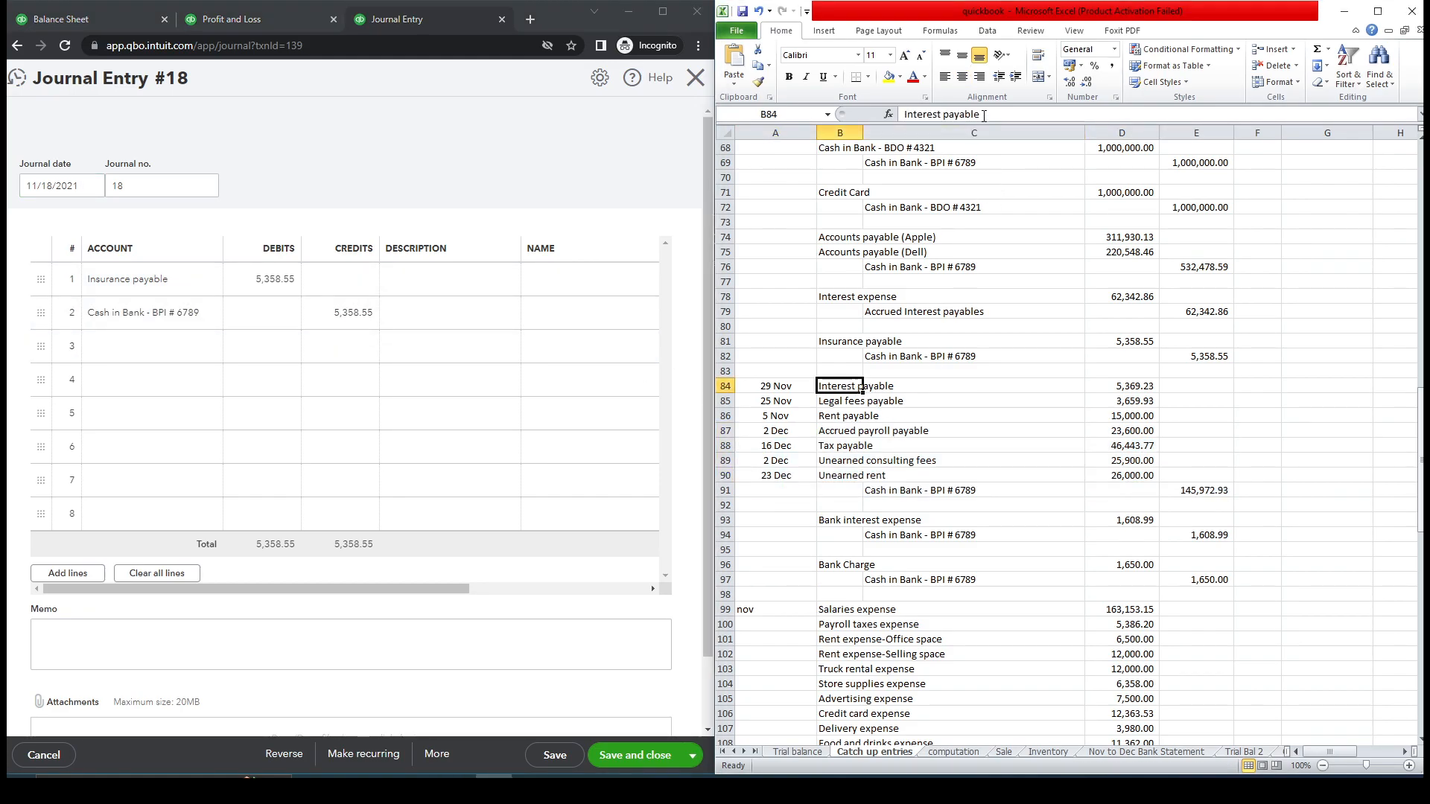
{"action": "left_click_drag", "start_coordinate": [984, 116], "coordinate": [886, 111]}
{"action": "left_click", "coordinate": [162, 348]}
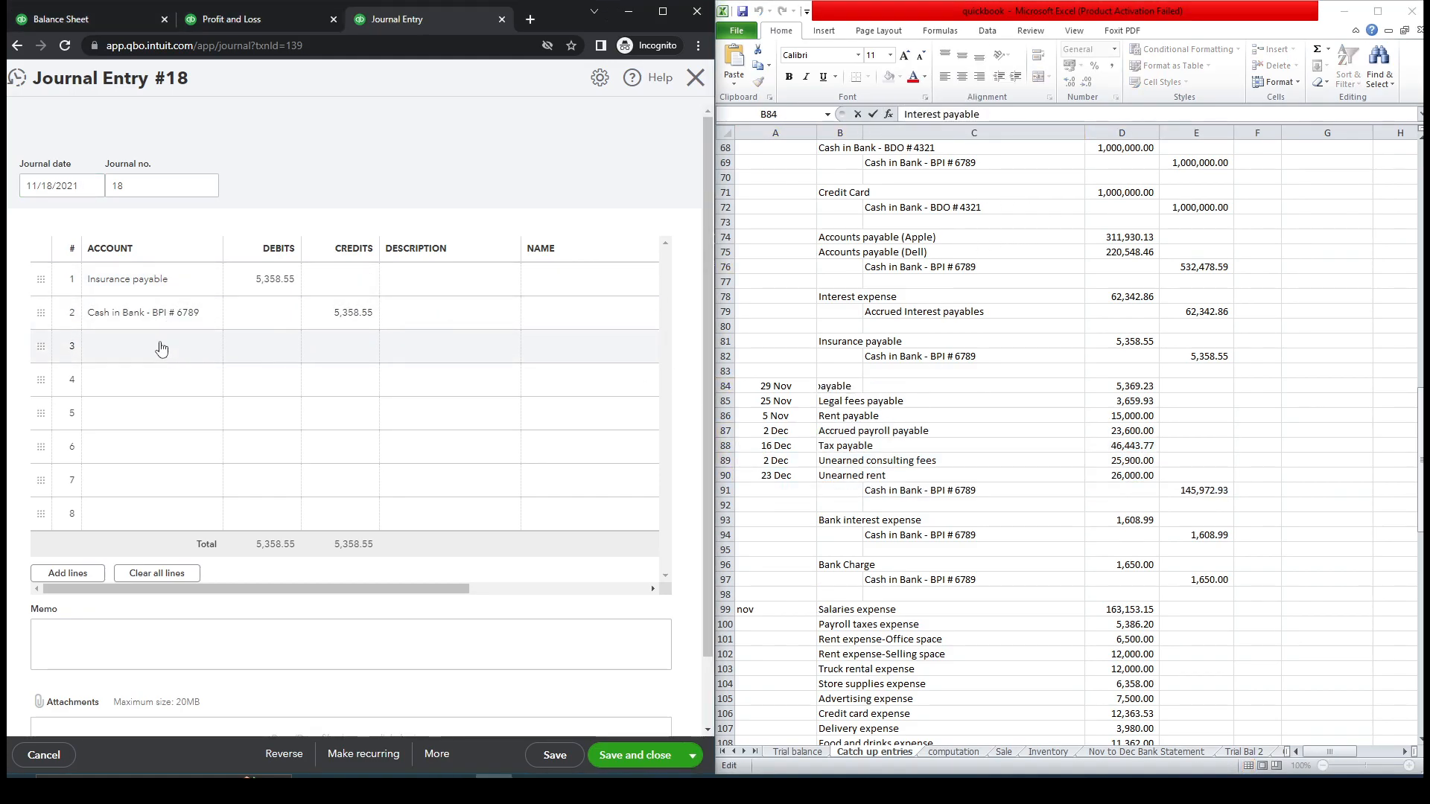
{"action": "left_click", "coordinate": [166, 353]}
{"action": "left_click", "coordinate": [163, 350]}
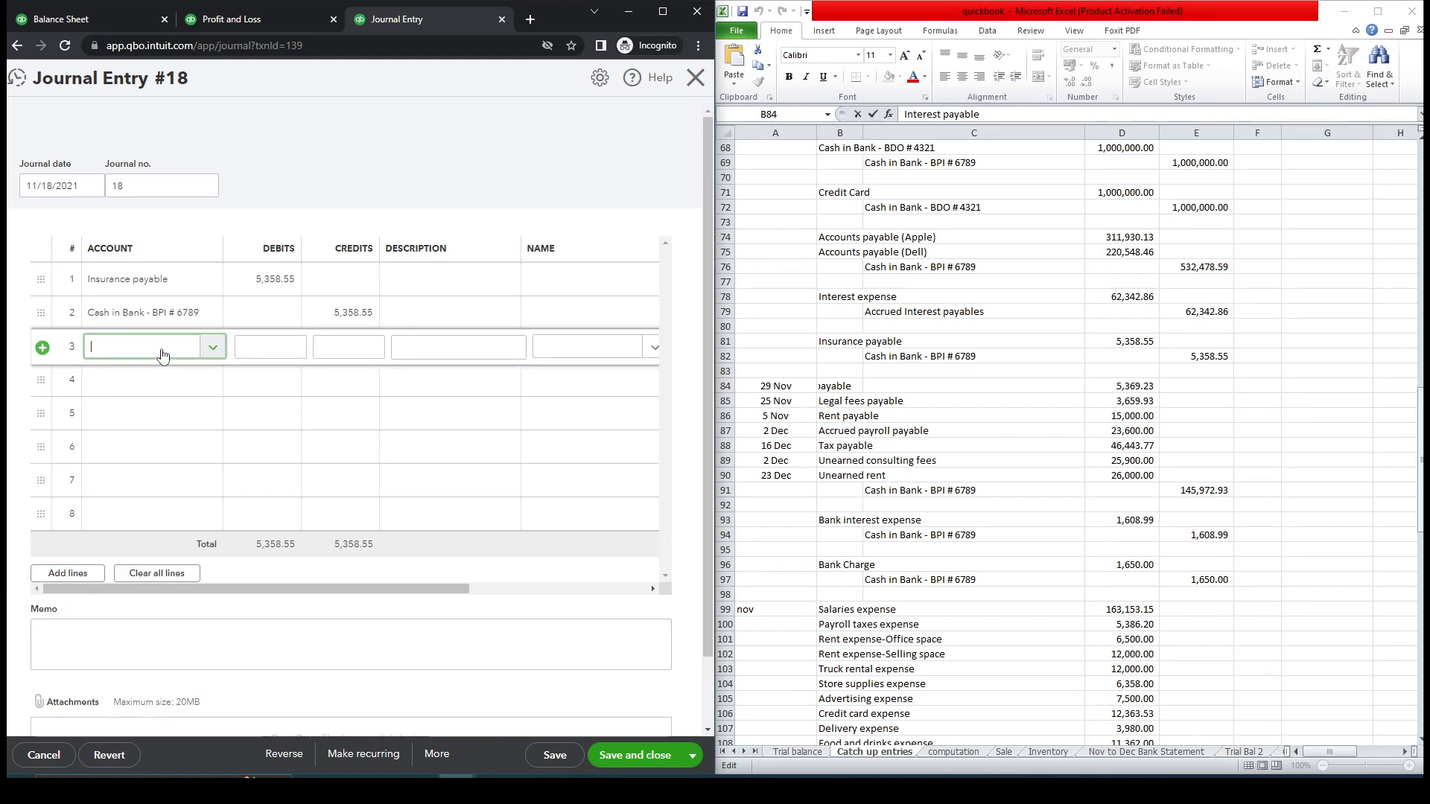
{"action": "key", "text": "ctrl+v"}
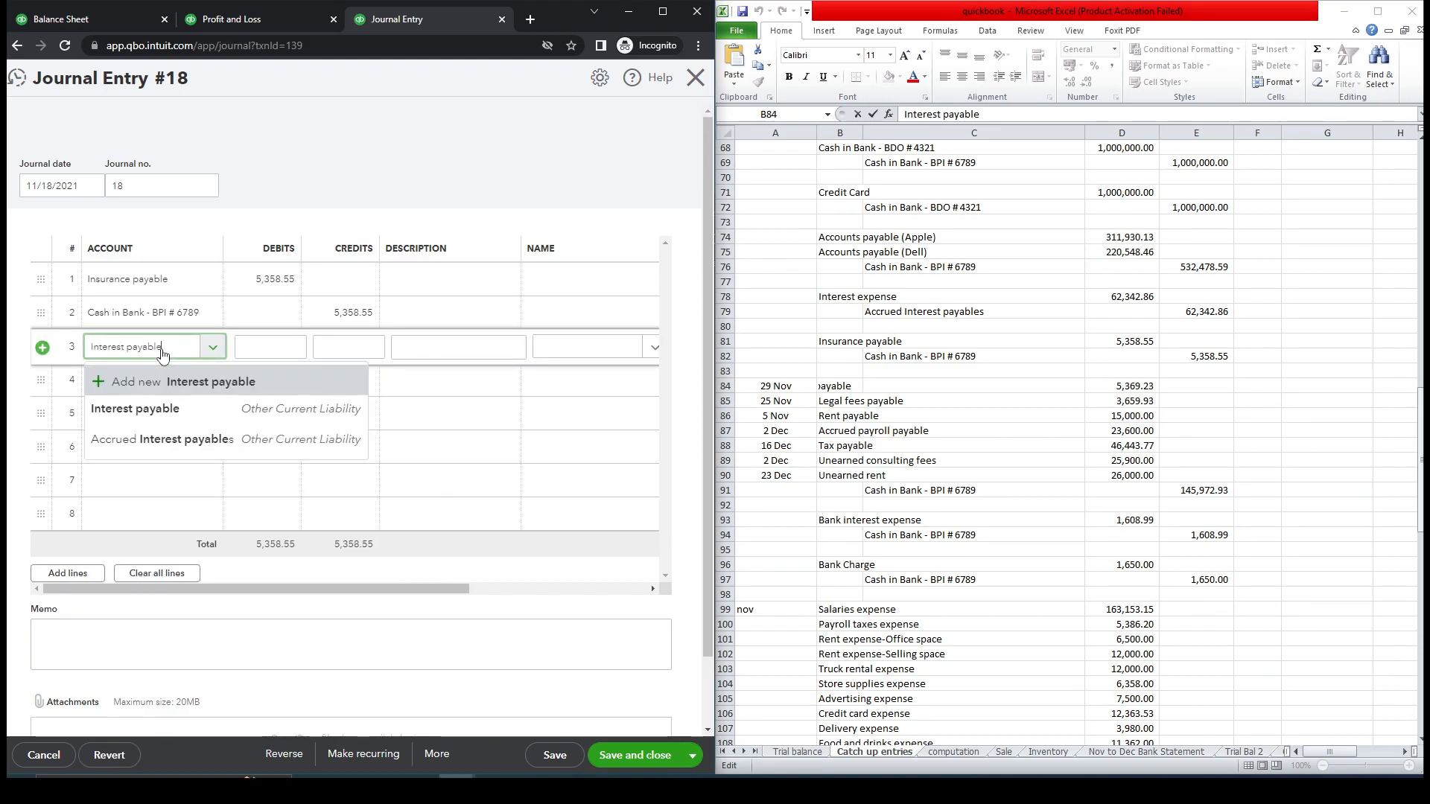
{"action": "left_click", "coordinate": [174, 417]}
Step: Enter the Interest payable amount 5,369.23 from Catch up entries as the third line's debit
{"action": "key", "text": "alt+Tab"}
{"action": "left_click", "coordinate": [1133, 386]}
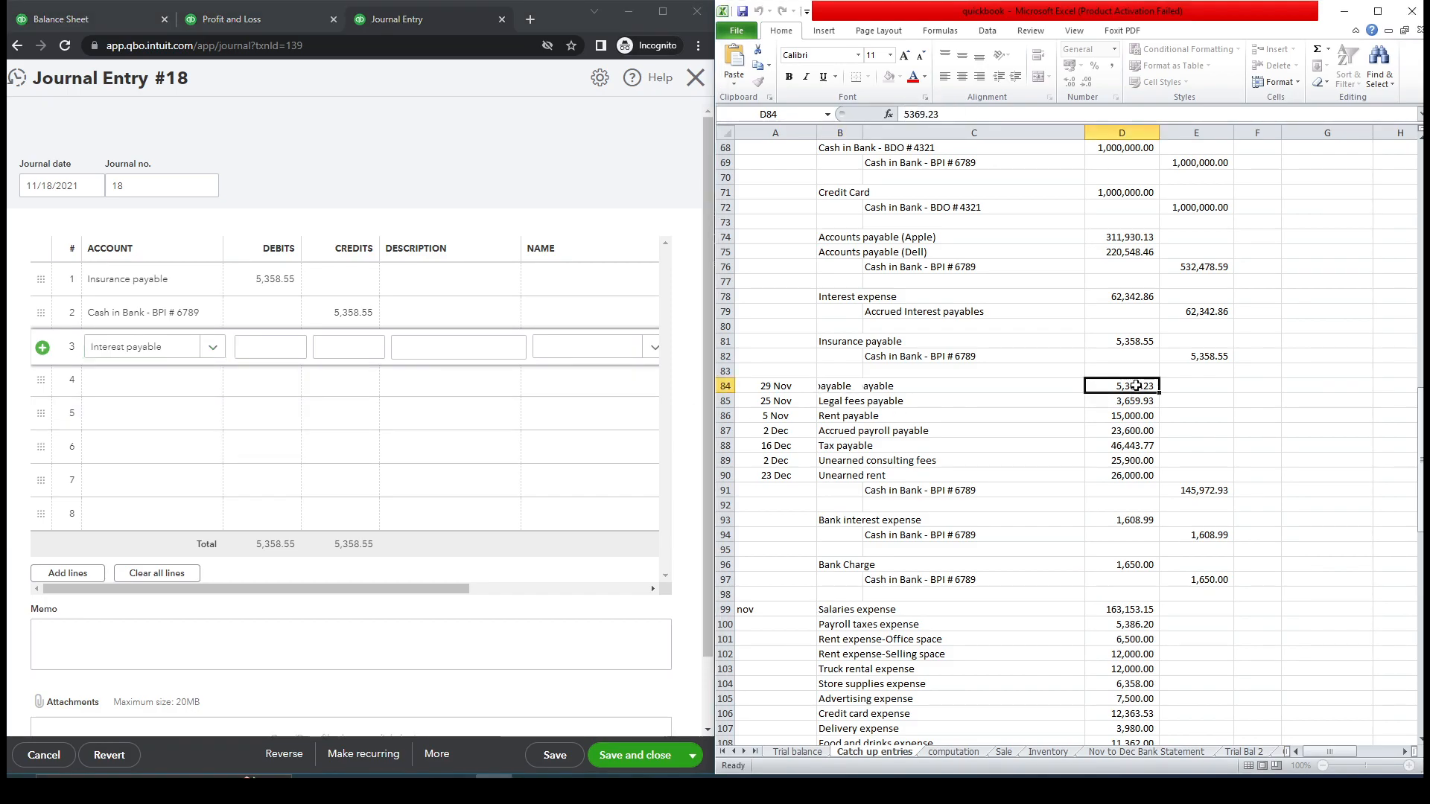
{"action": "key", "text": "ctrl+c"}
{"action": "left_click", "coordinate": [258, 352]}
{"action": "key", "text": "ctrl+v"}
Step: Debit Legal fees payable for 3,659.93 on the fourth line, and clear the automatically filled credit on that line
{"action": "left_click", "coordinate": [842, 402]}
{"action": "key", "text": "ctrl+c"}
{"action": "left_click", "coordinate": [169, 387]}
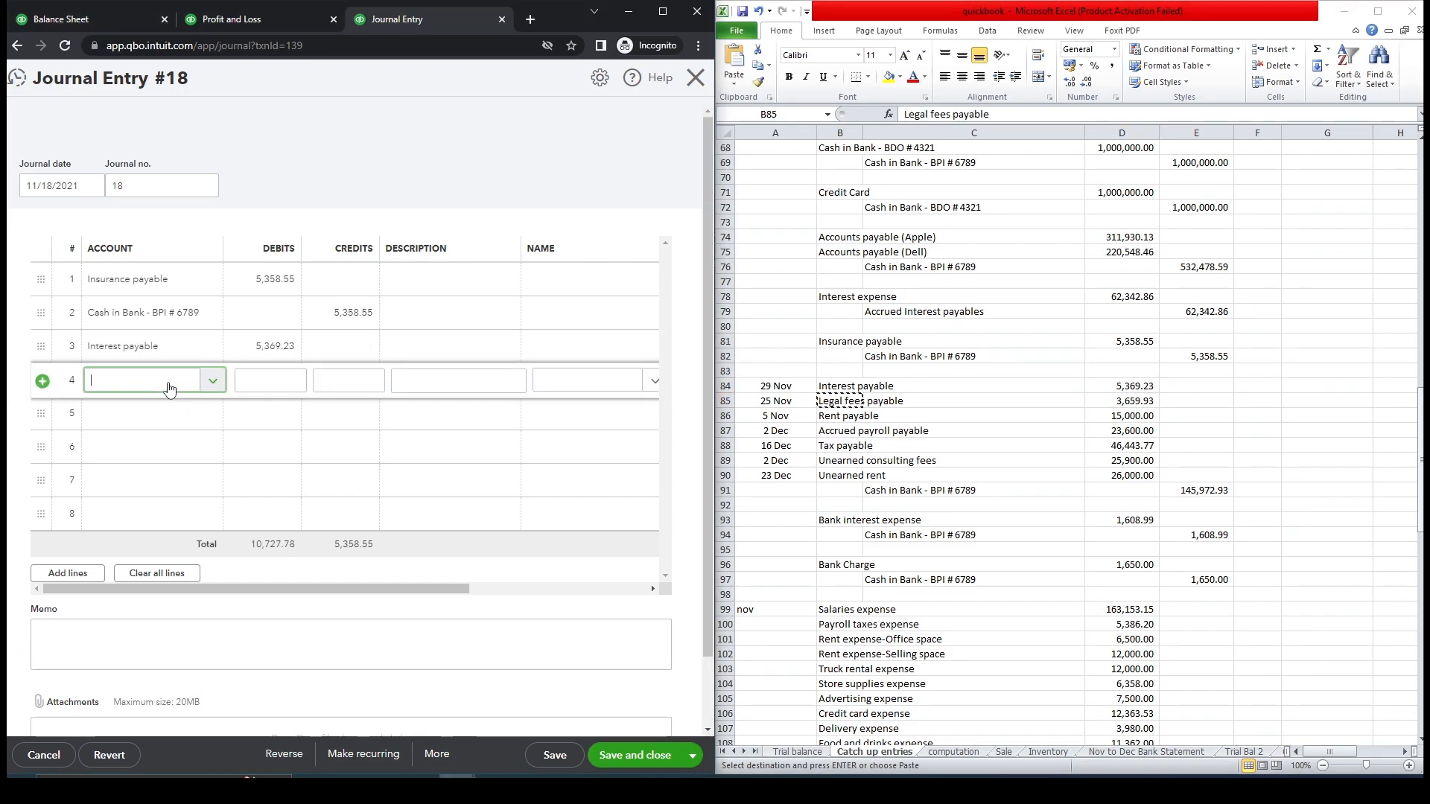
{"action": "key", "text": "ctrl+v"}
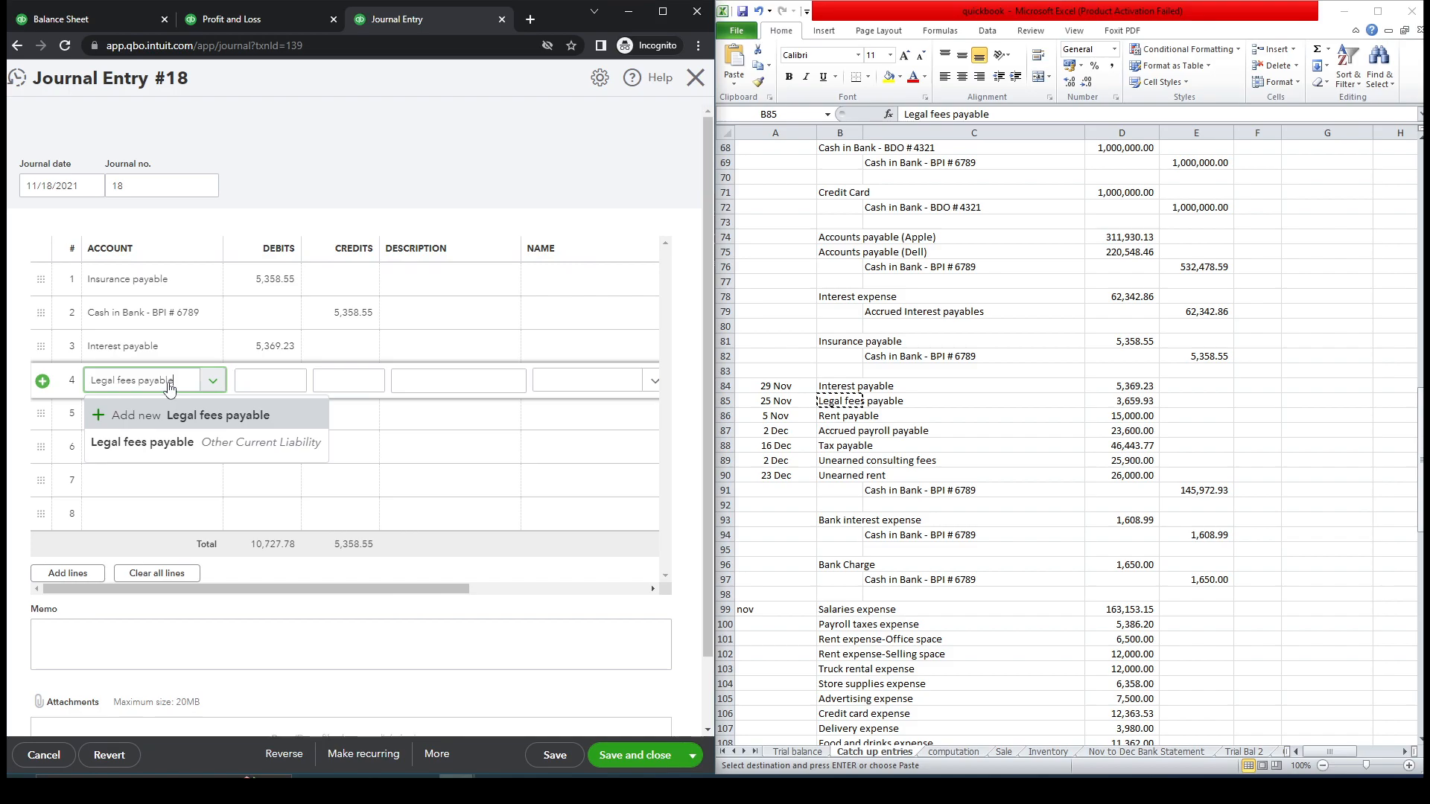
{"action": "left_click", "coordinate": [166, 441]}
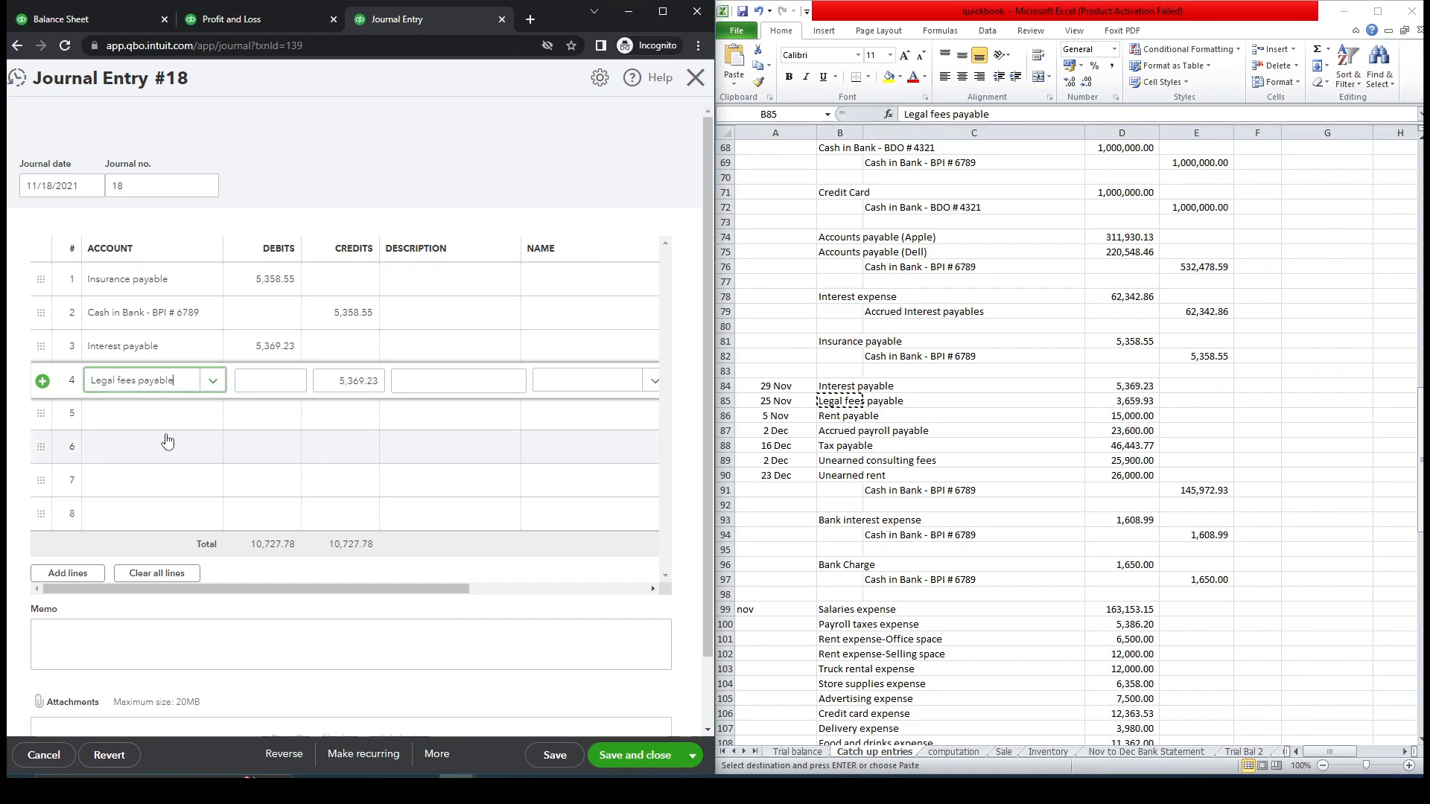
{"action": "left_click", "coordinate": [1125, 400]}
{"action": "key", "text": "ctrl+c"}
{"action": "left_click", "coordinate": [271, 381]}
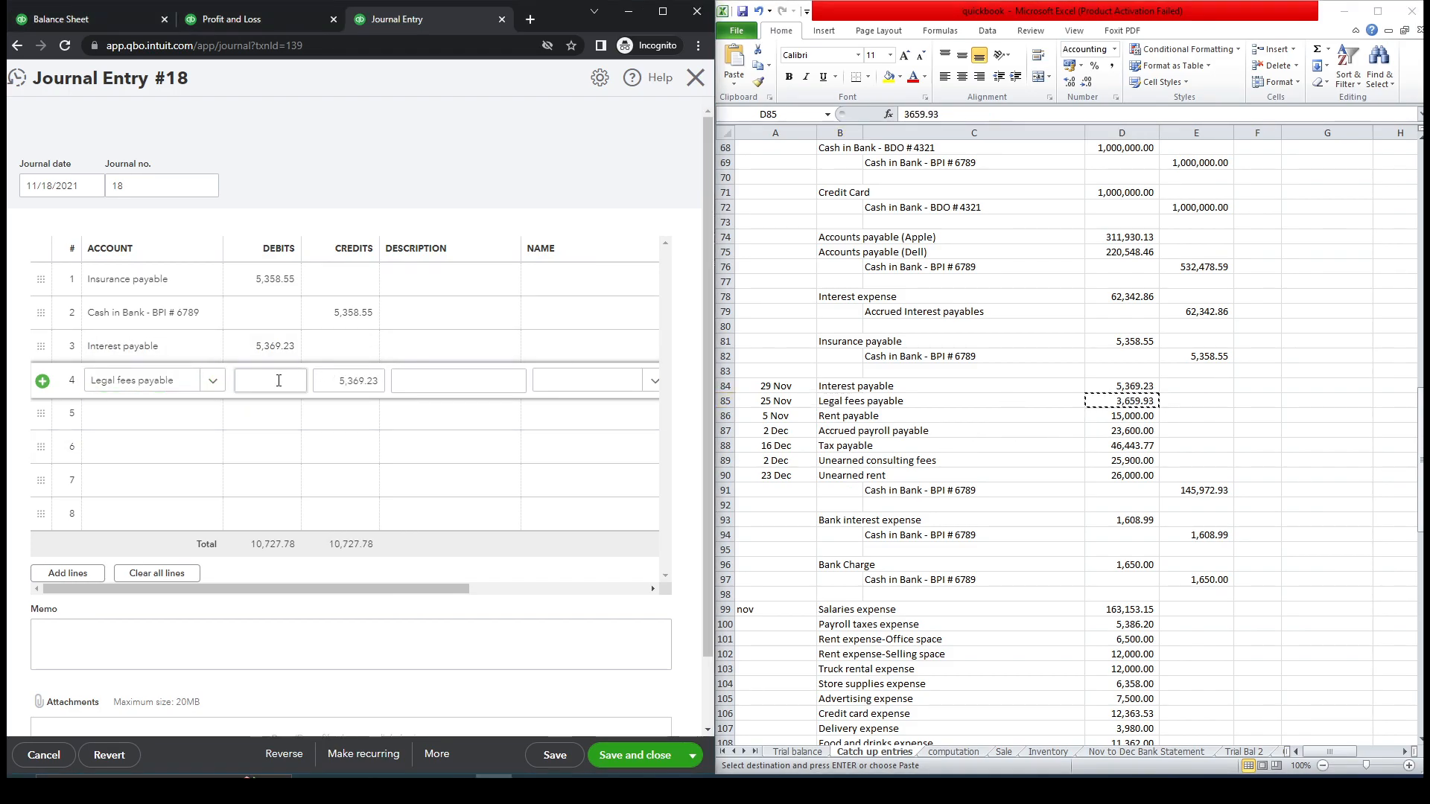
{"action": "key", "text": "ctrl+v"}
{"action": "left_click", "coordinate": [339, 380]}
{"action": "key", "text": "ctrl+a"}
{"action": "key", "text": "BackSpace"}
Step: Check the dates of the interest, legal fees and rent payable payments in Catch up entries
{"action": "left_click", "coordinate": [819, 396]}
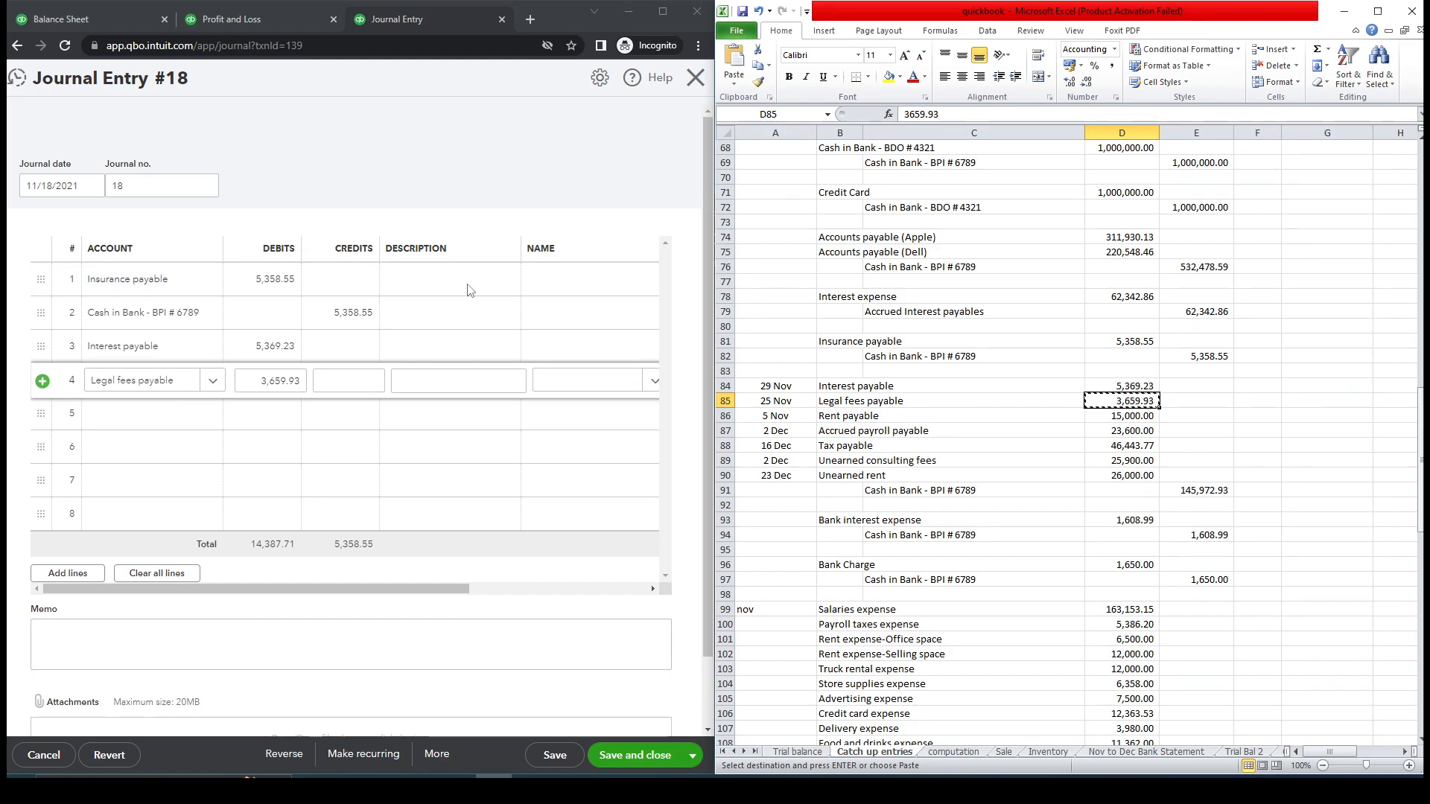
{"action": "double_click", "coordinate": [784, 384]}
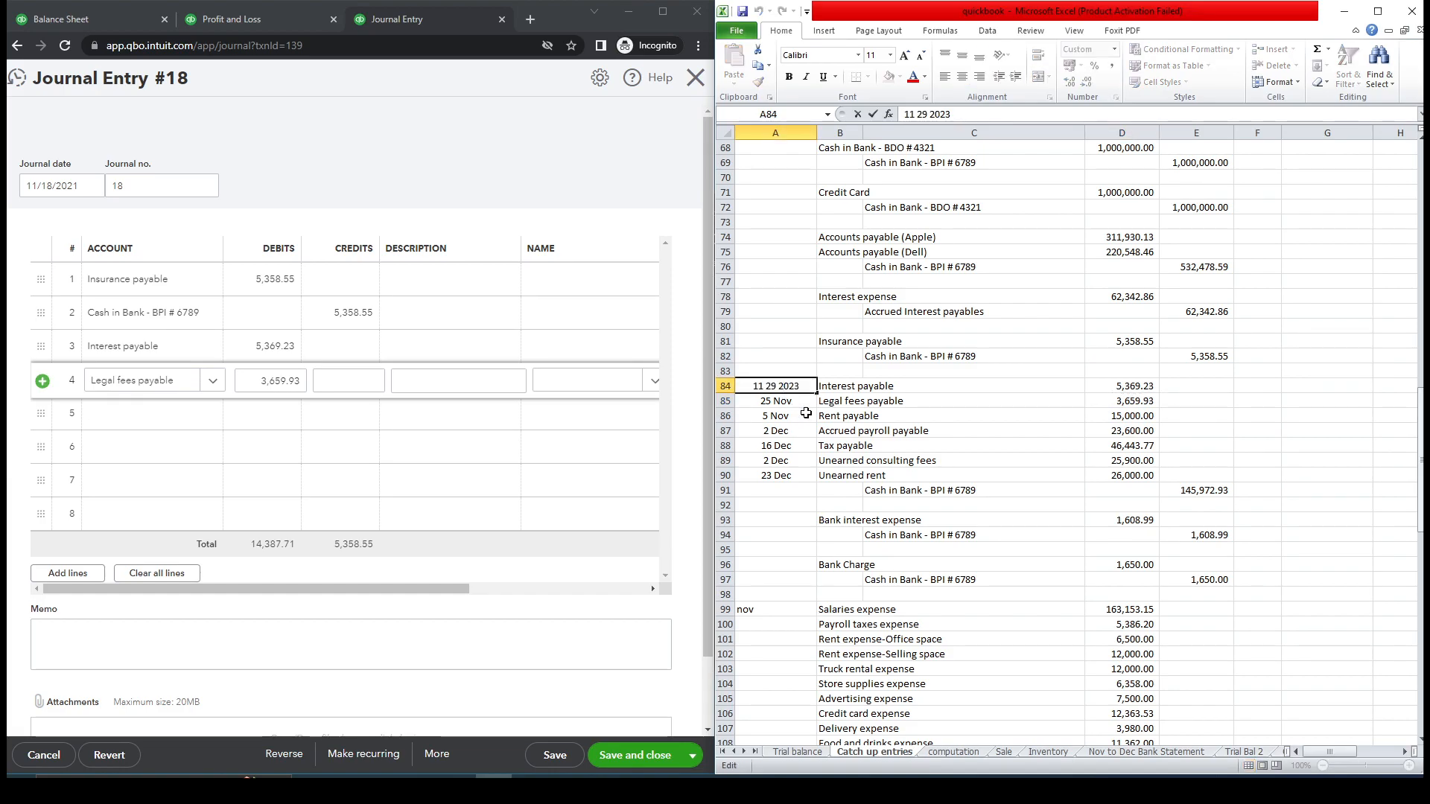
{"action": "left_click", "coordinate": [789, 414]}
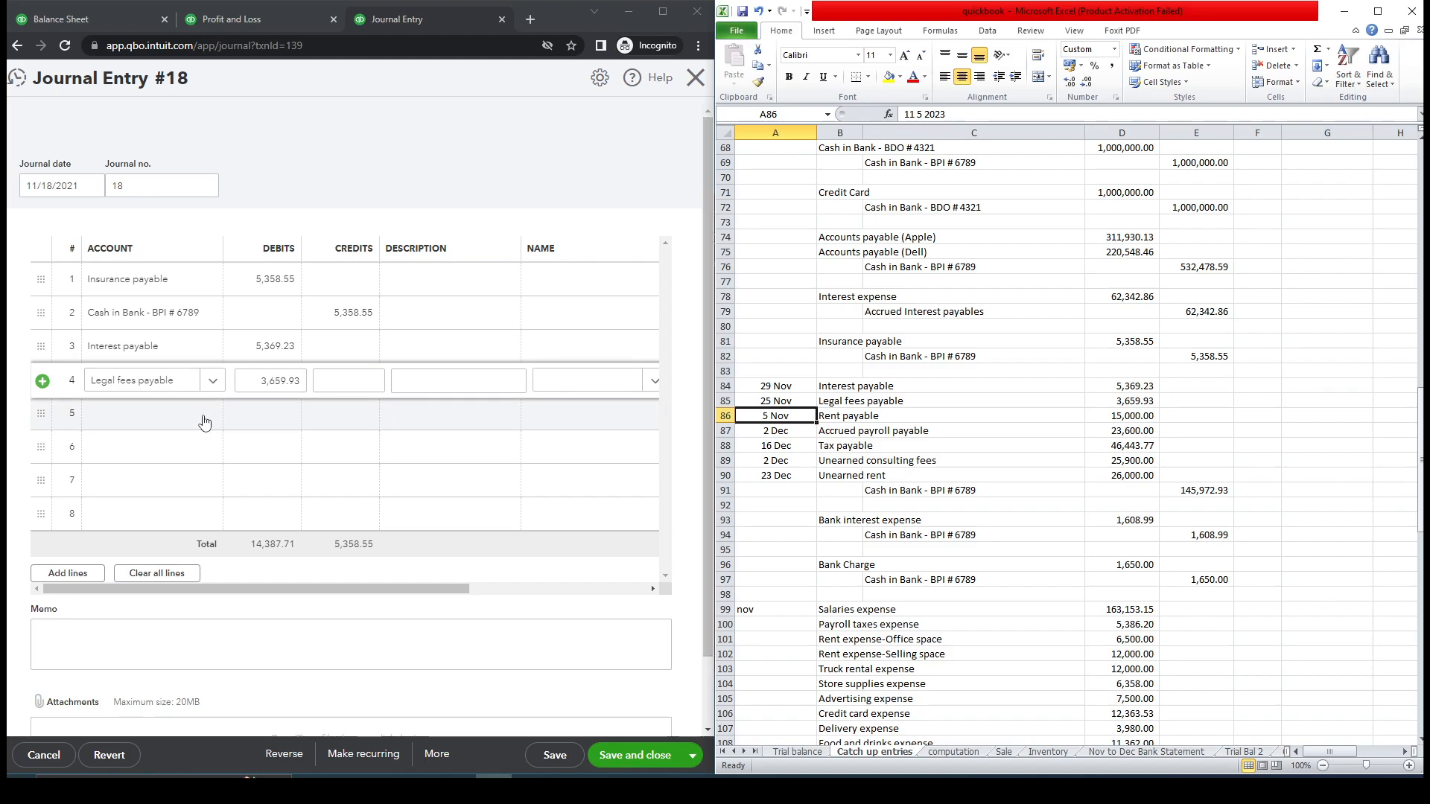
{"action": "left_click", "coordinate": [829, 416]}
{"action": "key", "text": "ctrl+c"}
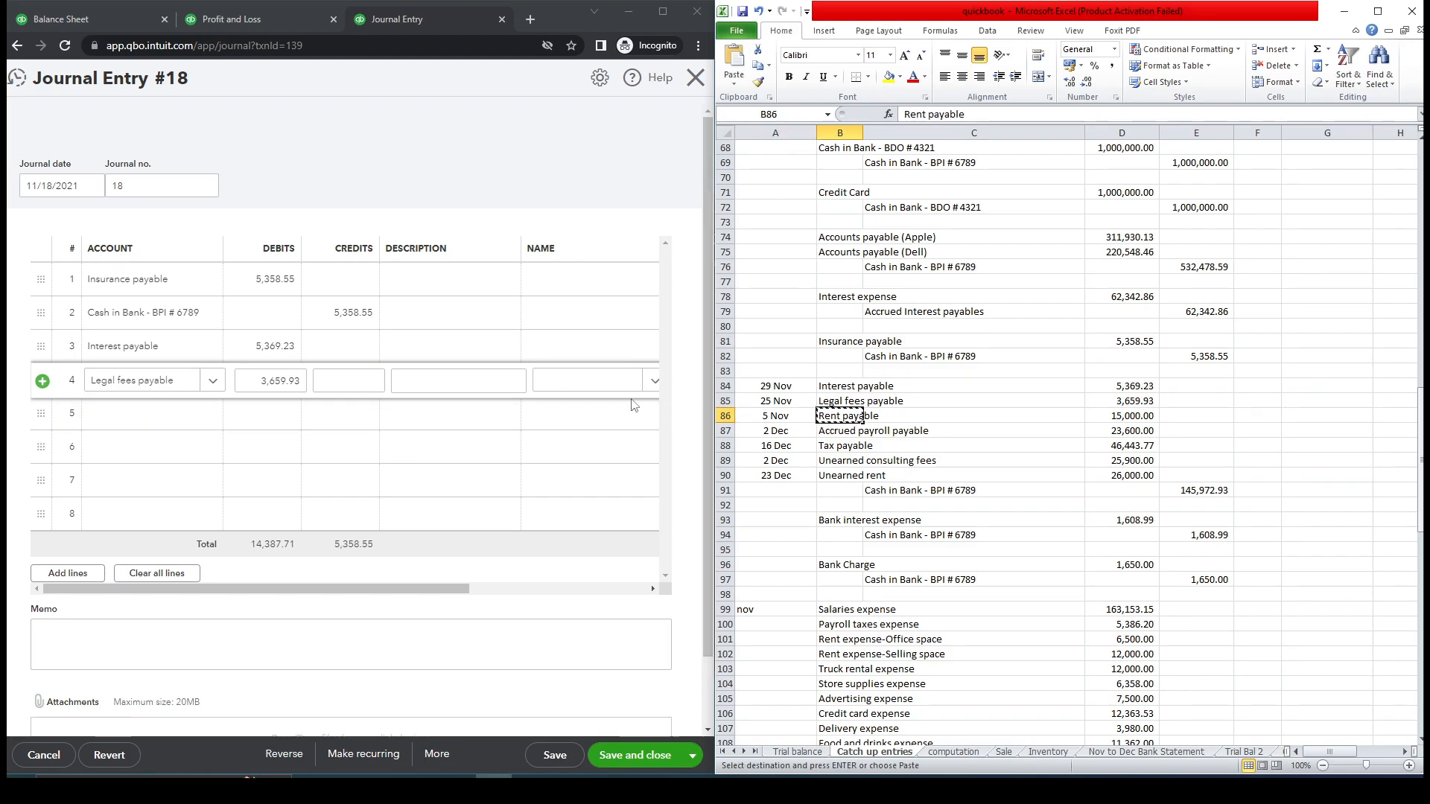
{"action": "left_click", "coordinate": [185, 415]}
{"action": "key", "text": "ctrl+v"}
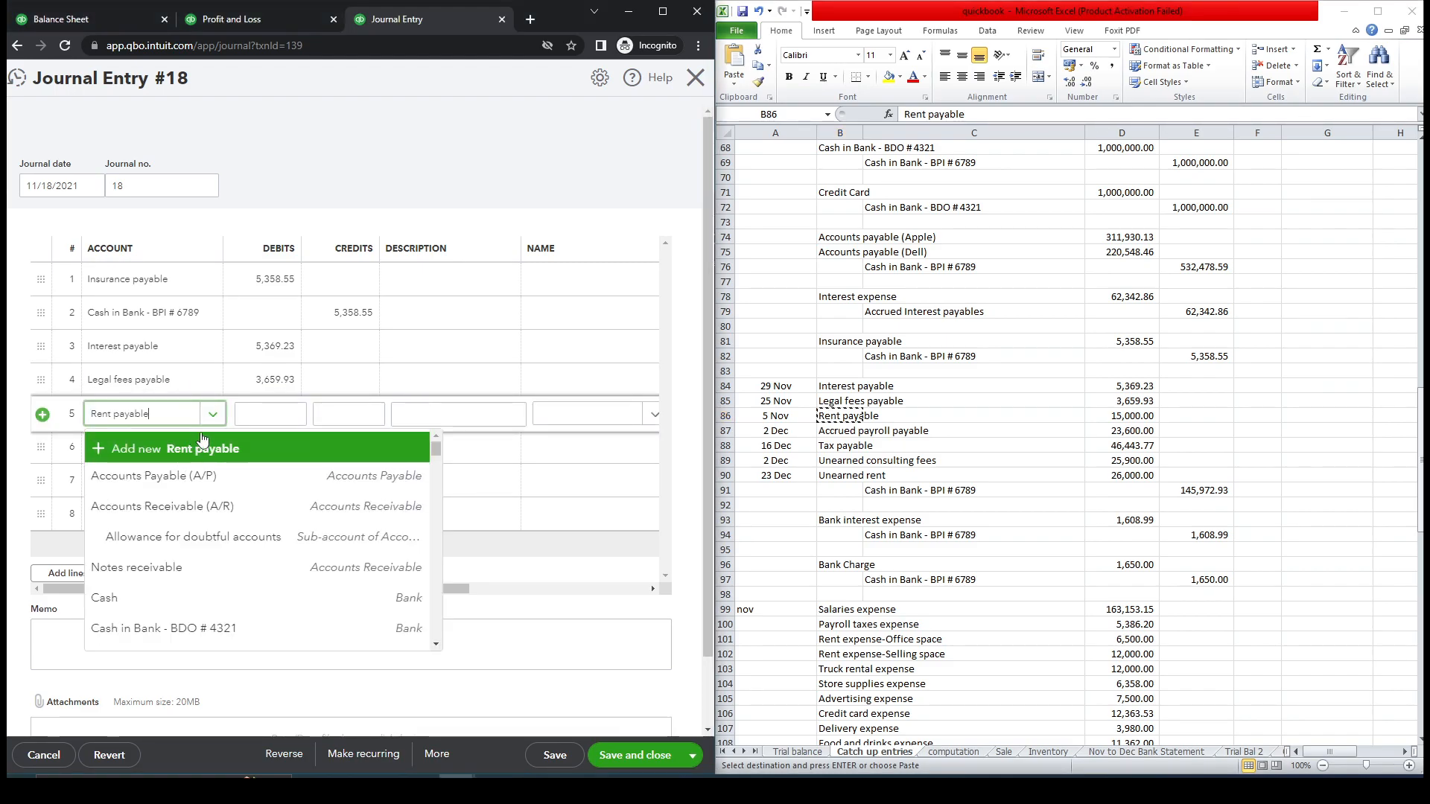
{"action": "left_click", "coordinate": [243, 441]}
{"action": "key", "text": "BackSpace"}
{"action": "key", "text": "BackSpace"}
{"action": "key", "text": "BackSpace"}
{"action": "key", "text": "BackSpace"}
{"action": "key", "text": "BackSpace"}
{"action": "key", "text": "BackSpace"}
{"action": "key", "text": "BackSpace"}
{"action": "key", "text": "BackSpace"}
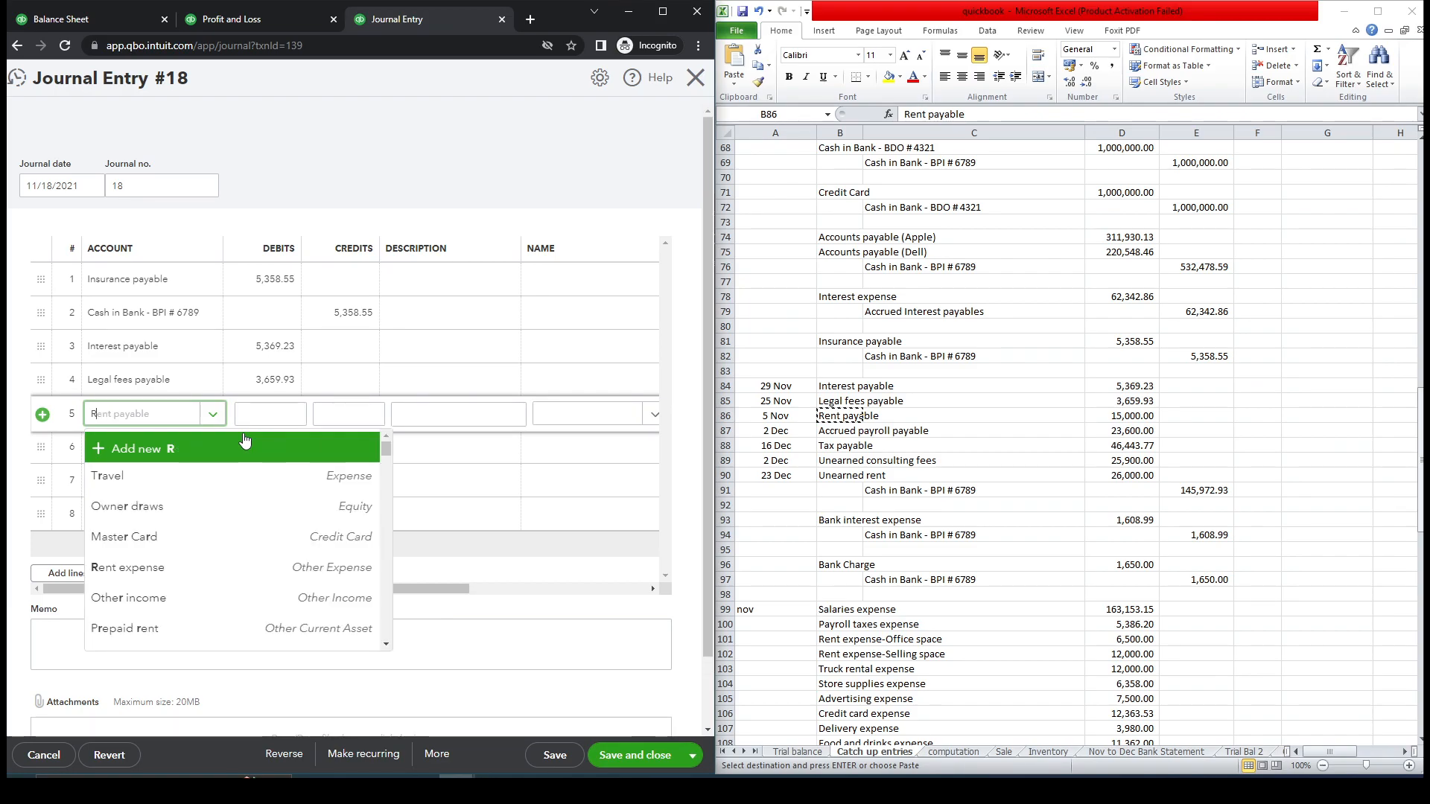
{"action": "key", "text": "BackSpace"}
Step: Check the Rent payable account under Other Current Liabilities in the Balance Sheet report
{"action": "left_click", "coordinate": [95, 15]}
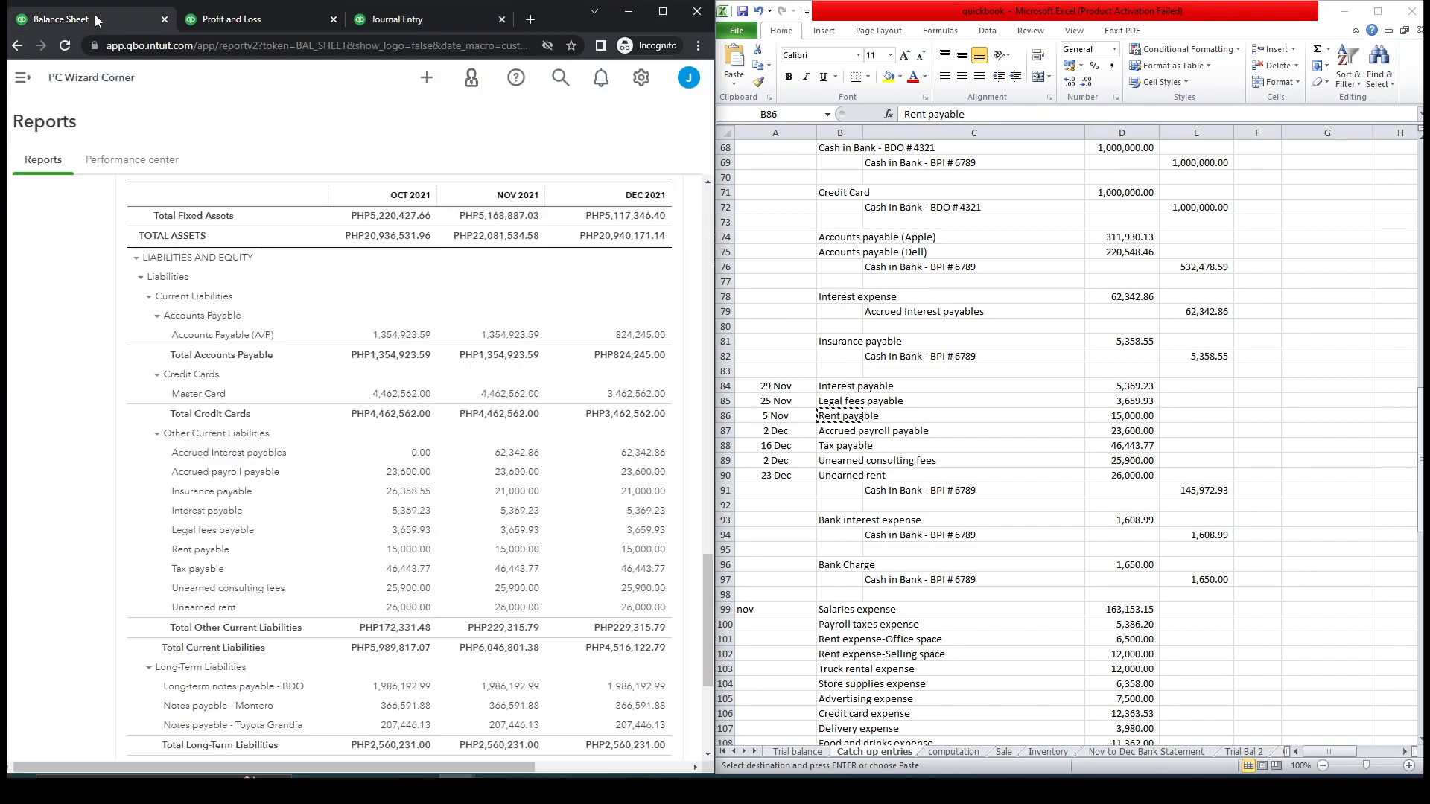
{"action": "mouse_move", "coordinate": [708, 565]}
{"action": "left_mouse_down"}
{"action": "mouse_move", "coordinate": [704, 513]}
{"action": "mouse_move", "coordinate": [695, 617]}
{"action": "mouse_move", "coordinate": [692, 581]}
{"action": "left_mouse_up"}
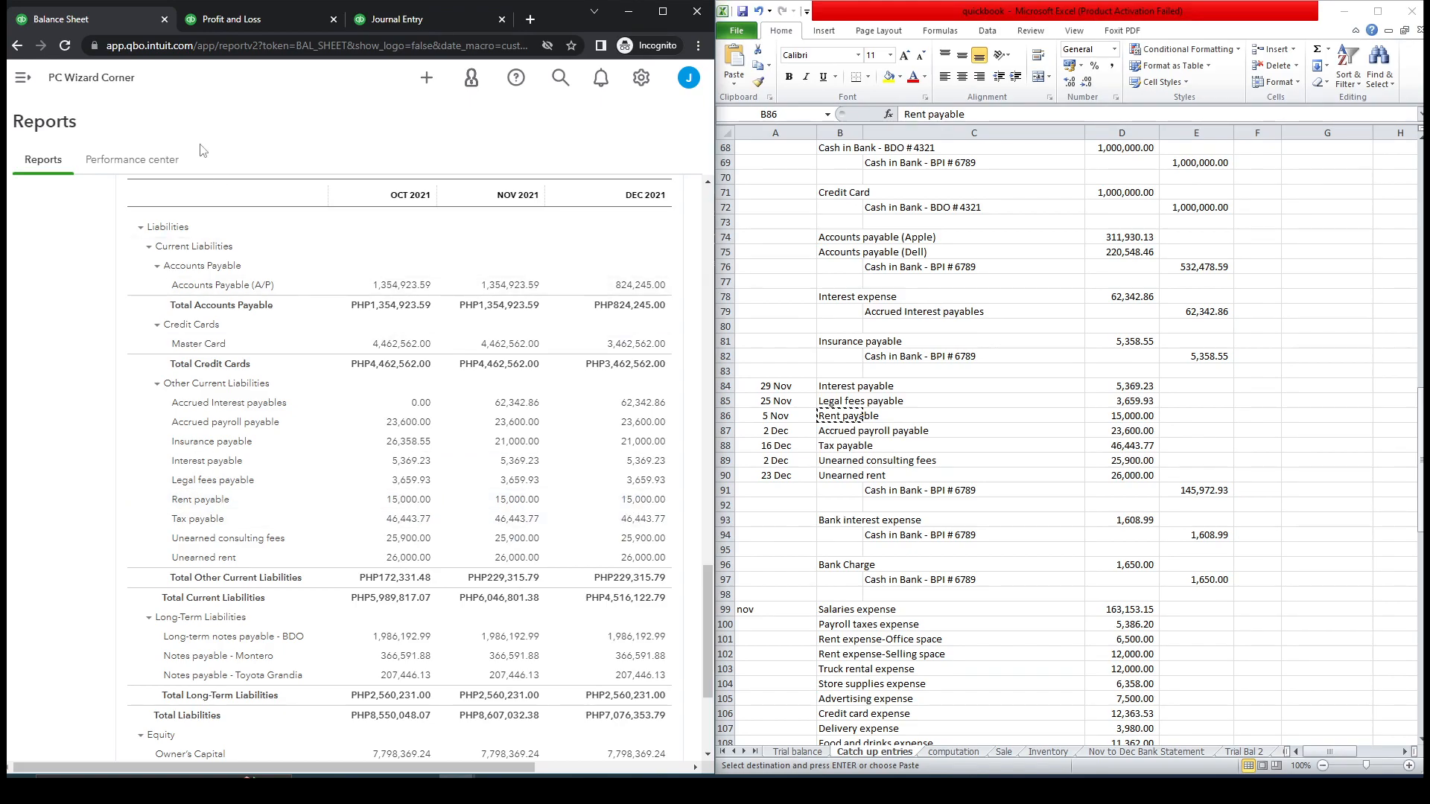
{"action": "mouse_move", "coordinate": [257, 19]}
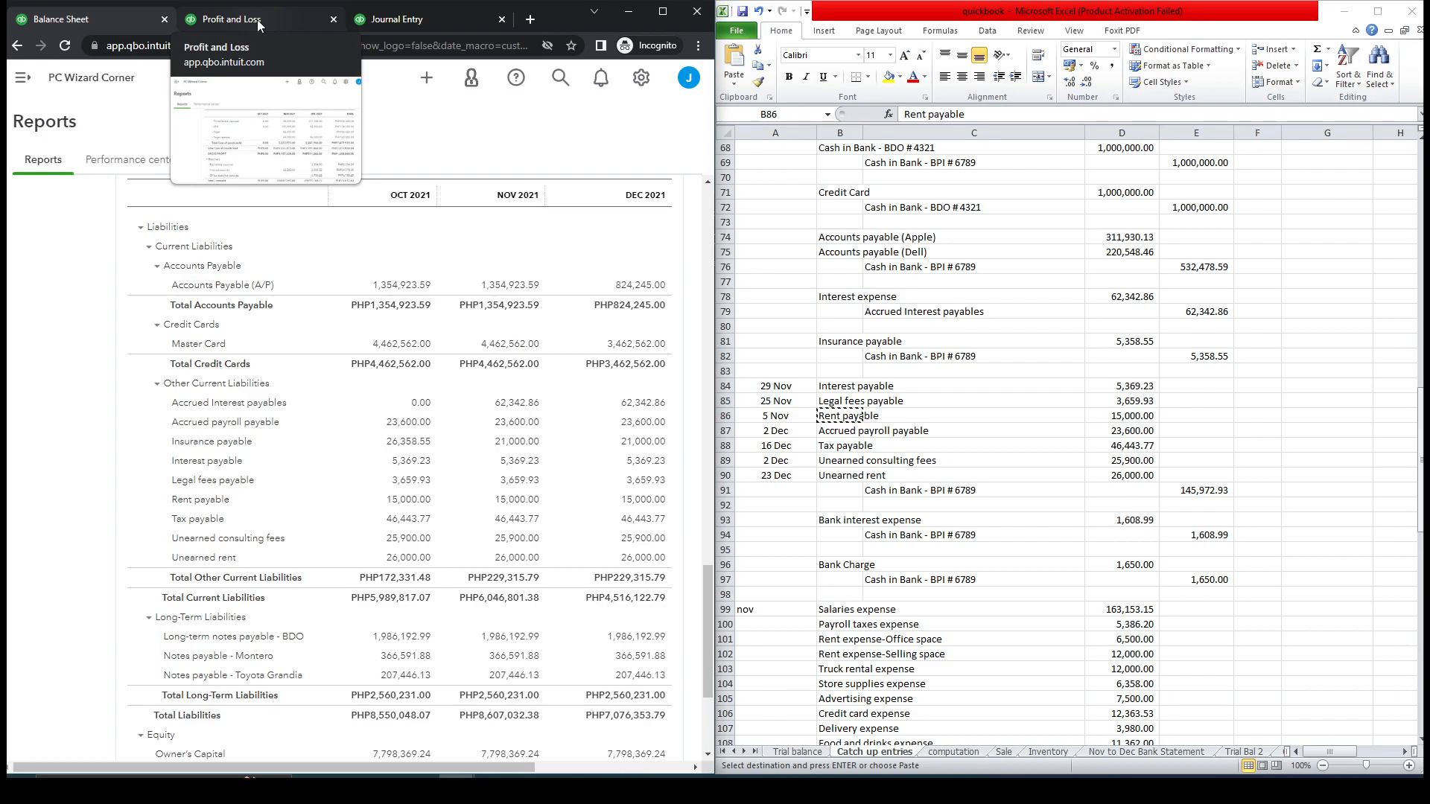
Step: Debit Rent payable for 15,000.00 on the fifth line of Journal Entry #18, using the values from Catch up entries
{"action": "left_click", "coordinate": [403, 20]}
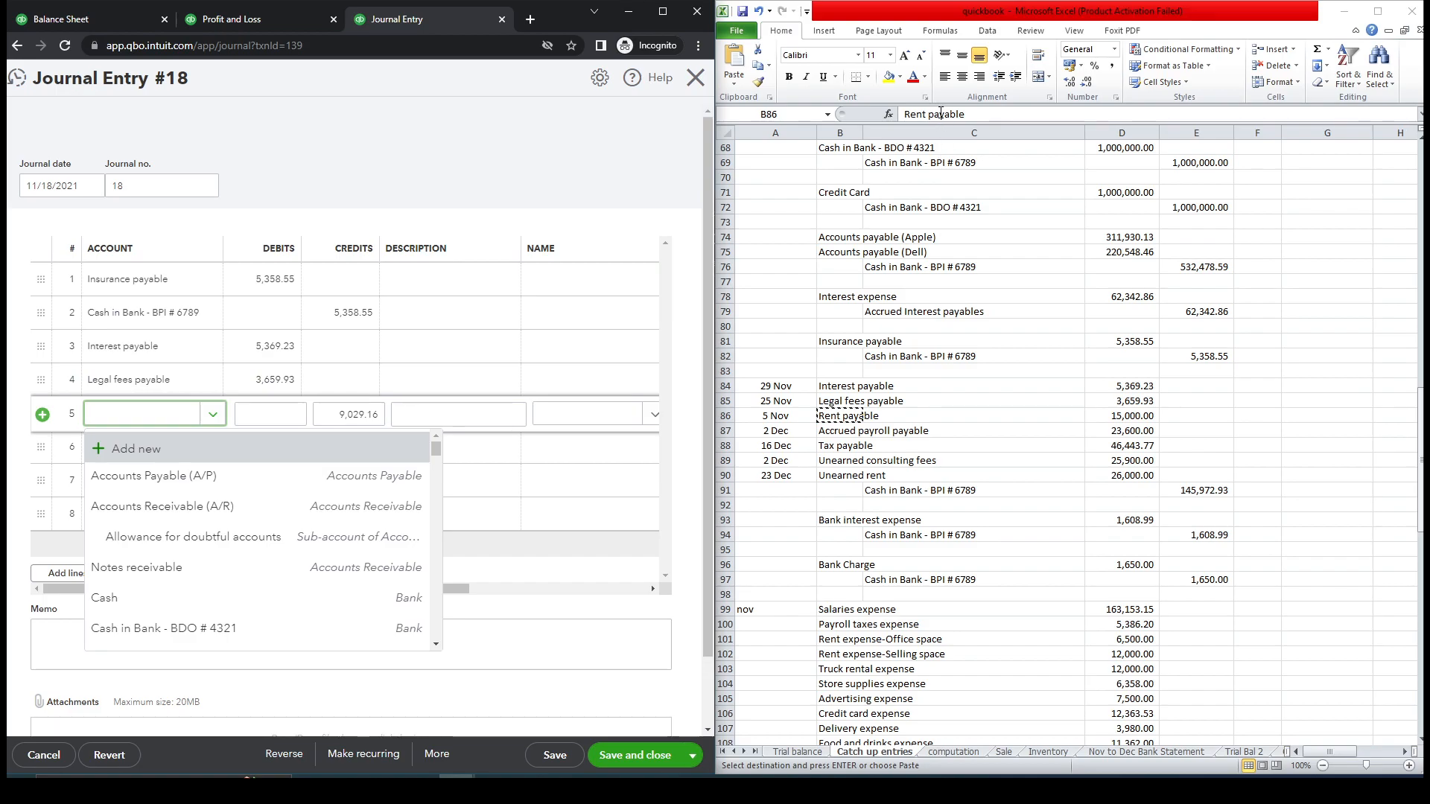
{"action": "left_click", "coordinate": [966, 115]}
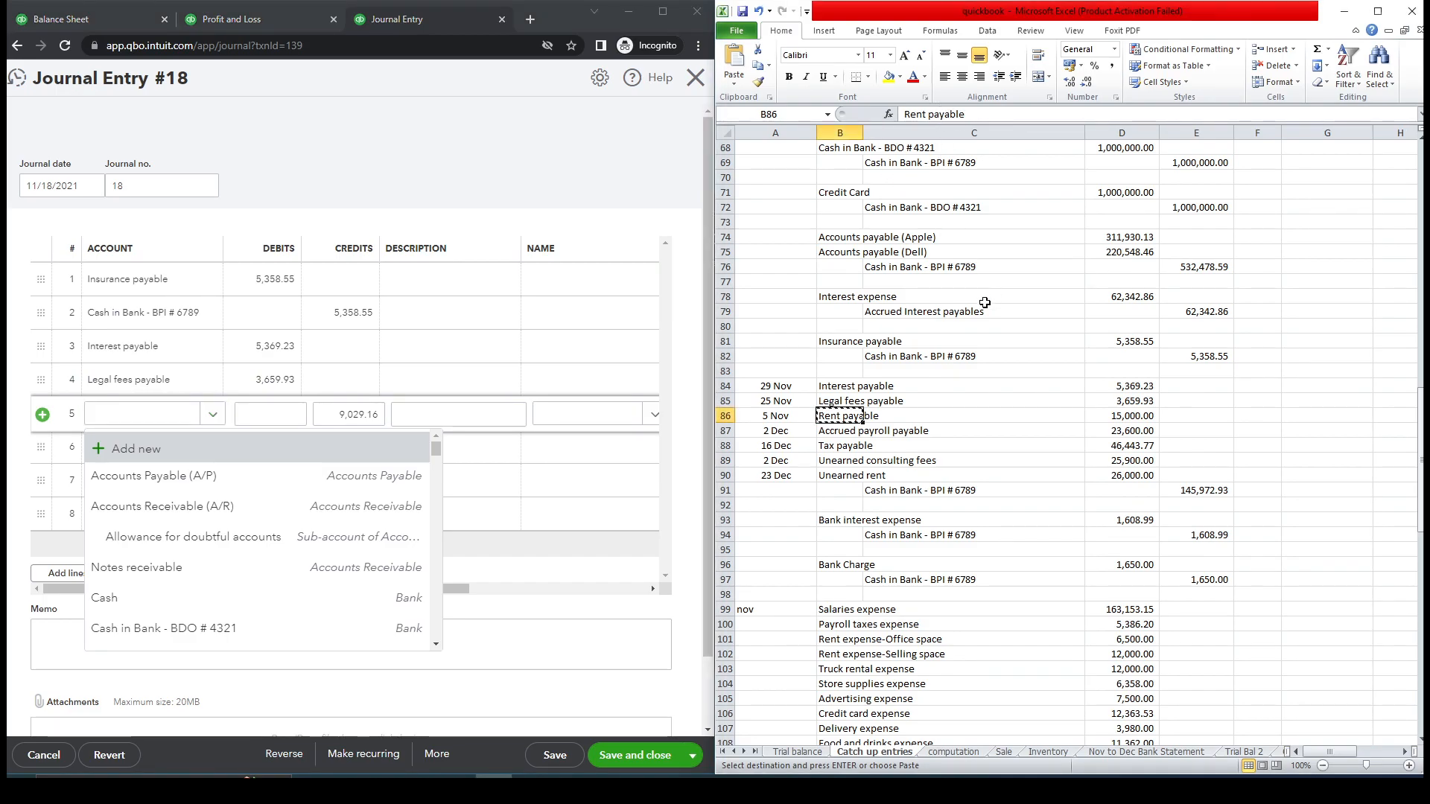
{"action": "left_click", "coordinate": [132, 414]}
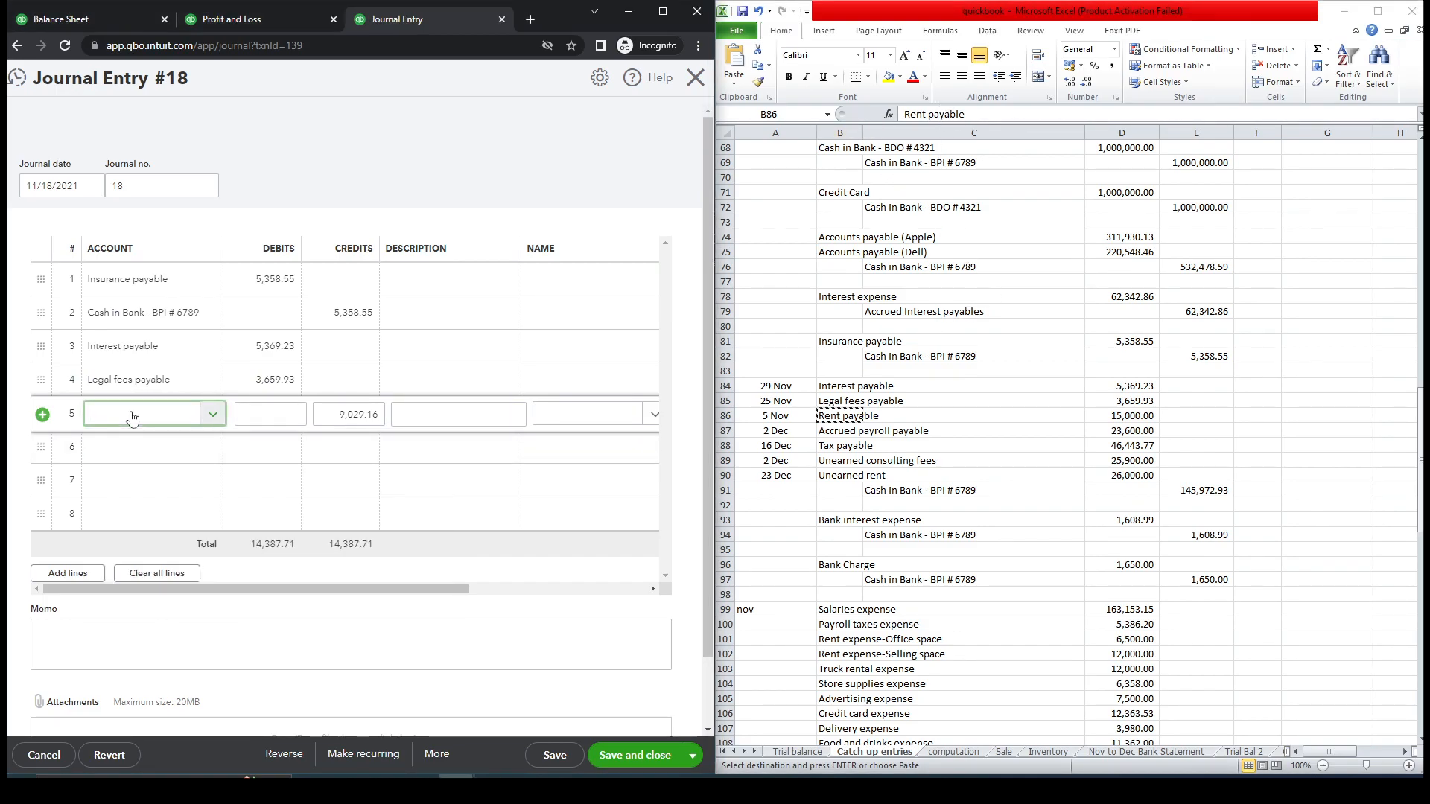
{"action": "key", "text": "ctrl+v"}
{"action": "left_click", "coordinate": [135, 477]}
{"action": "left_click", "coordinate": [1126, 416]}
{"action": "key", "text": "ctrl+c"}
{"action": "left_click", "coordinate": [271, 414]}
{"action": "key", "text": "ctrl+v"}
{"action": "left_click", "coordinate": [190, 349]}
Step: Add the Cash in Bank - BPI account on the sixth line with the balancing credit of 24,029.16
{"action": "left_click", "coordinate": [1018, 441]}
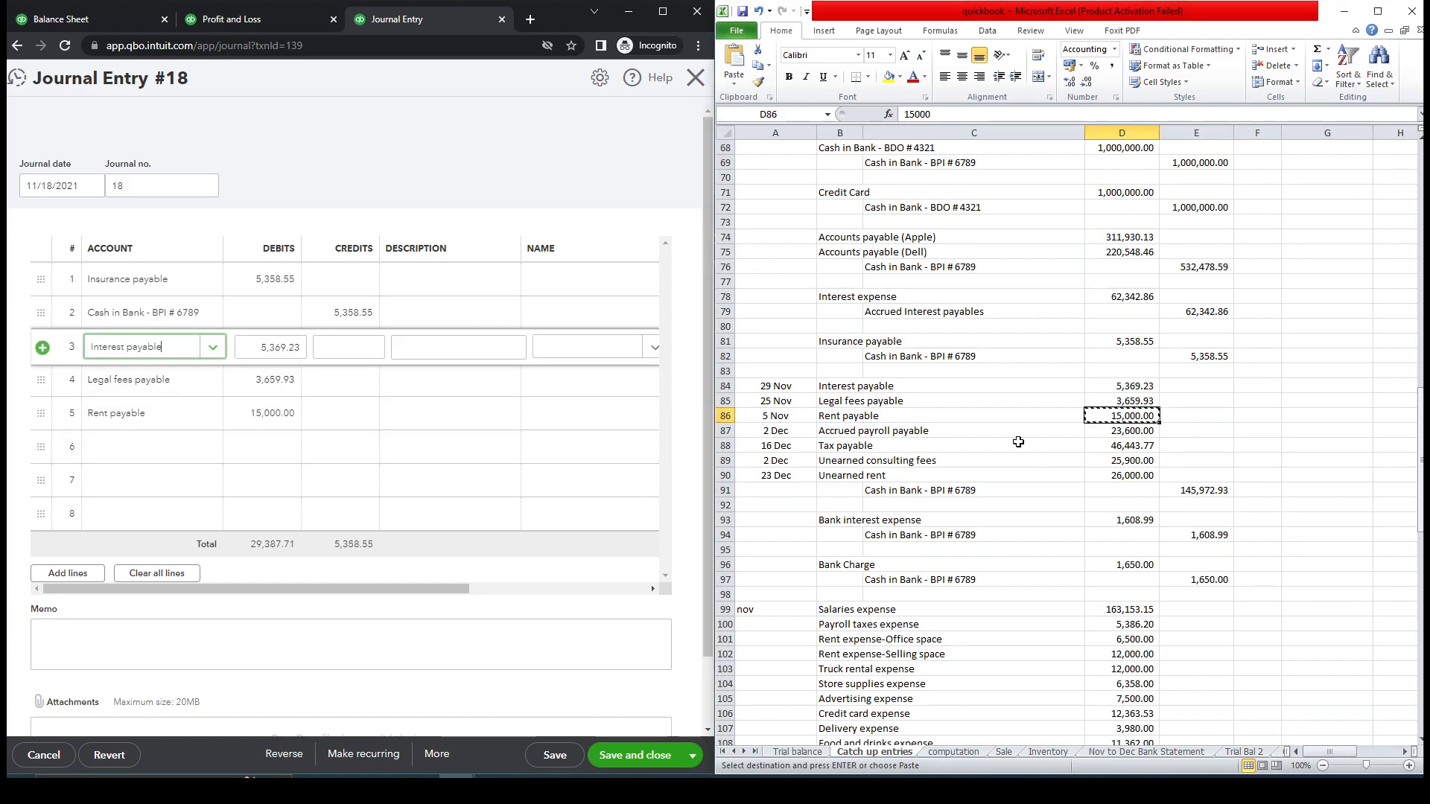
{"action": "left_click", "coordinate": [904, 492]}
{"action": "key", "text": "ctrl+c"}
{"action": "left_click", "coordinate": [265, 459]}
{"action": "left_click", "coordinate": [149, 447]}
{"action": "key", "text": "ctrl+v"}
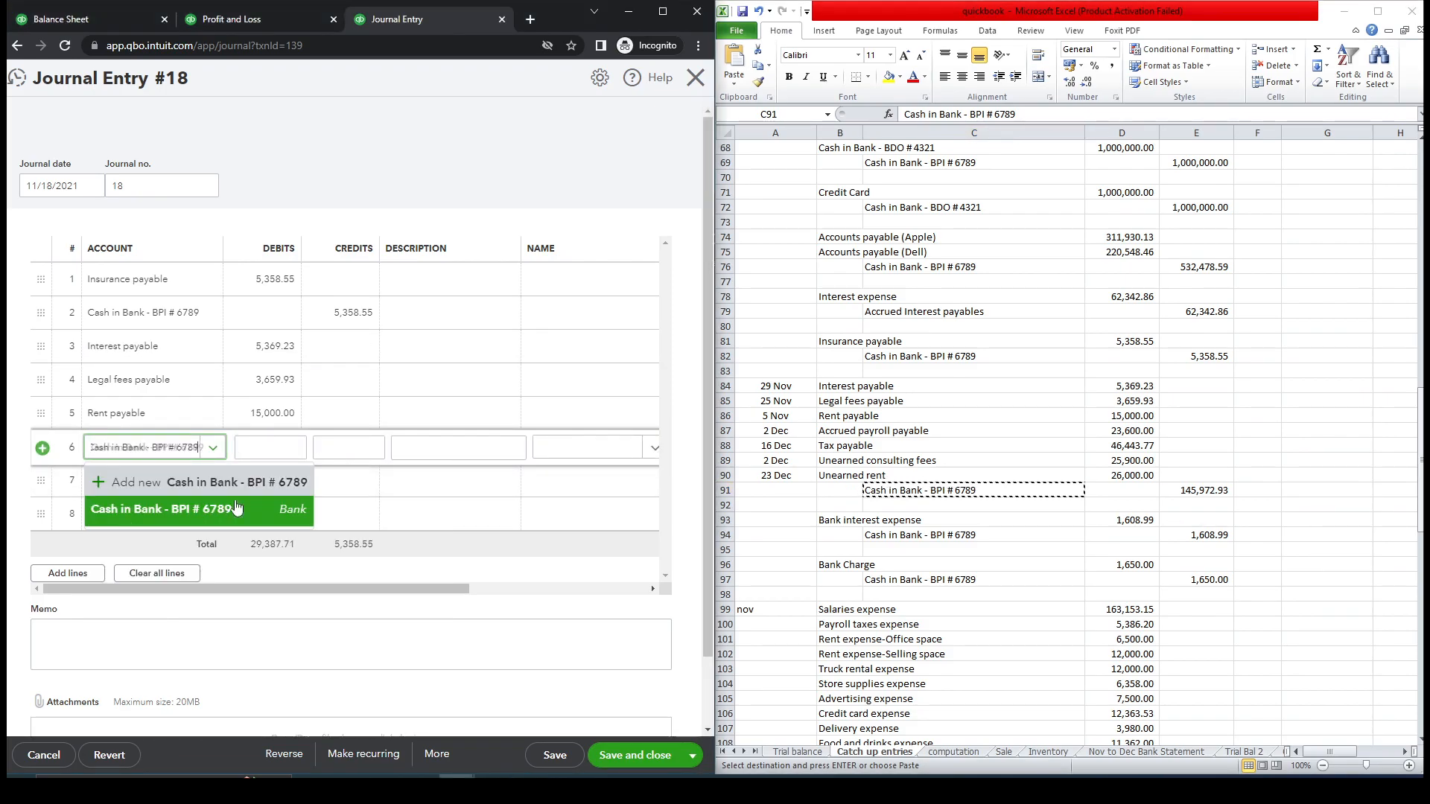
{"action": "left_click", "coordinate": [215, 512]}
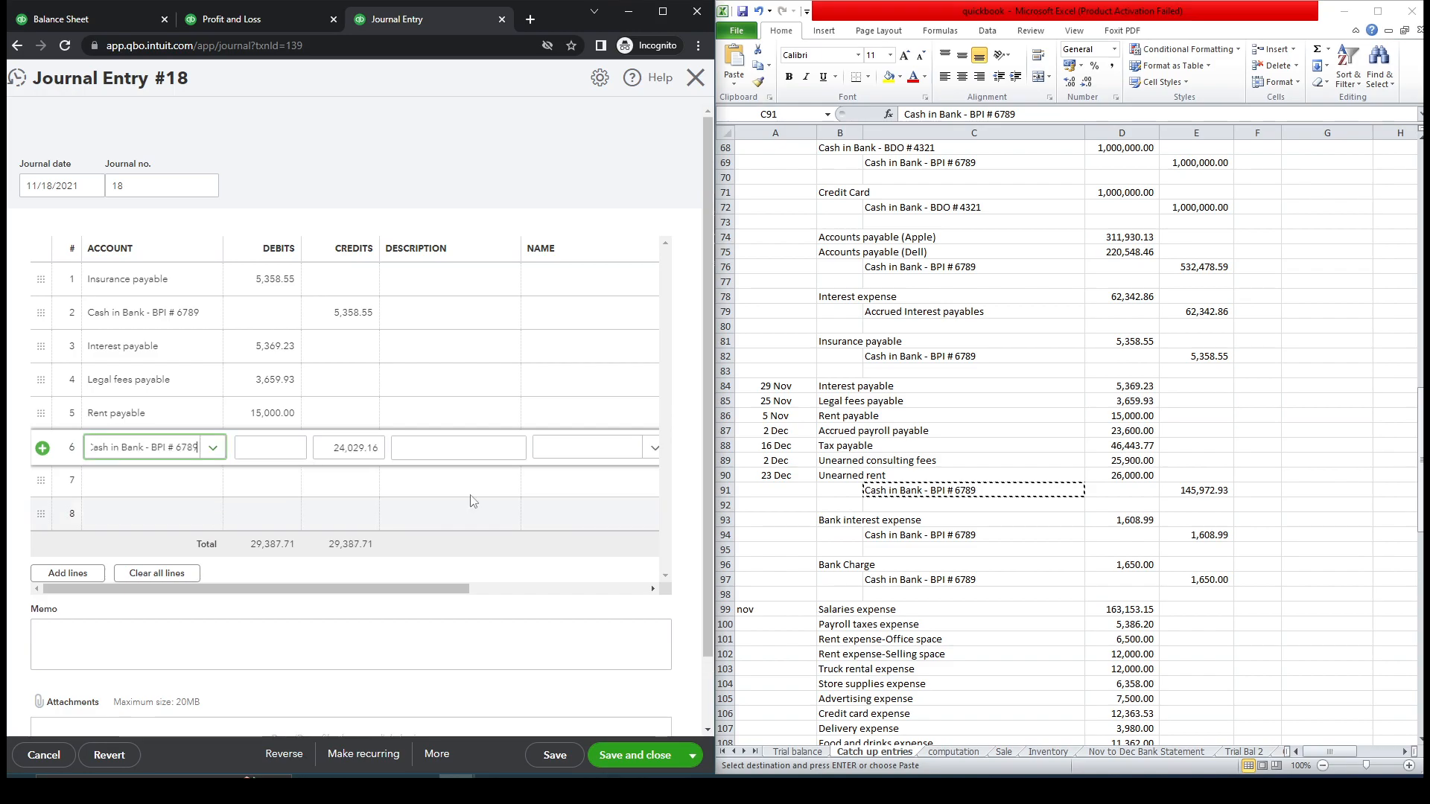
Step: Check the sum of the three November payable amounts in Catch up entries, and save and close the journal entry
{"action": "left_click", "coordinate": [961, 488]}
{"action": "left_click_drag", "start_coordinate": [1147, 389], "coordinate": [1112, 414]}
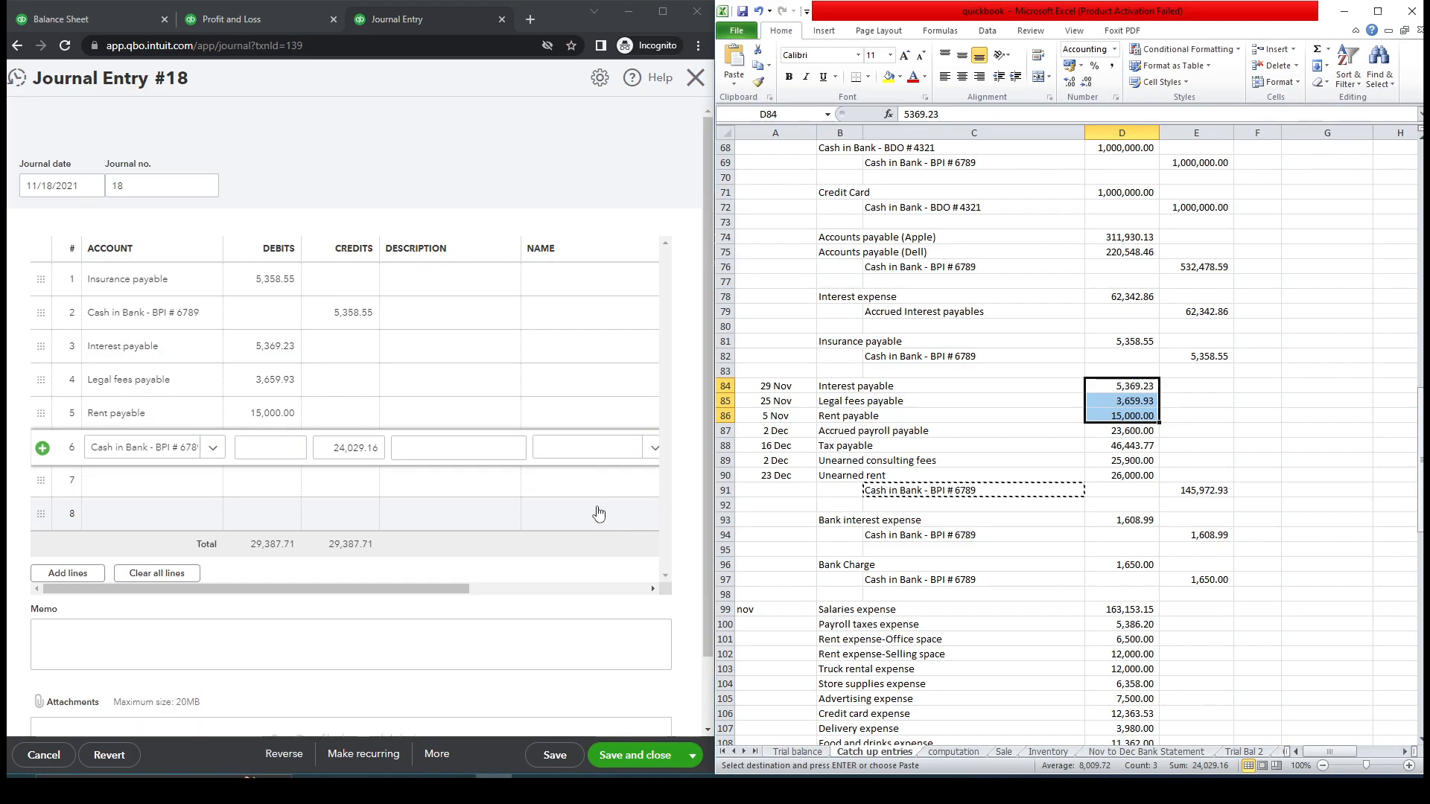
{"action": "left_click", "coordinate": [652, 756]}
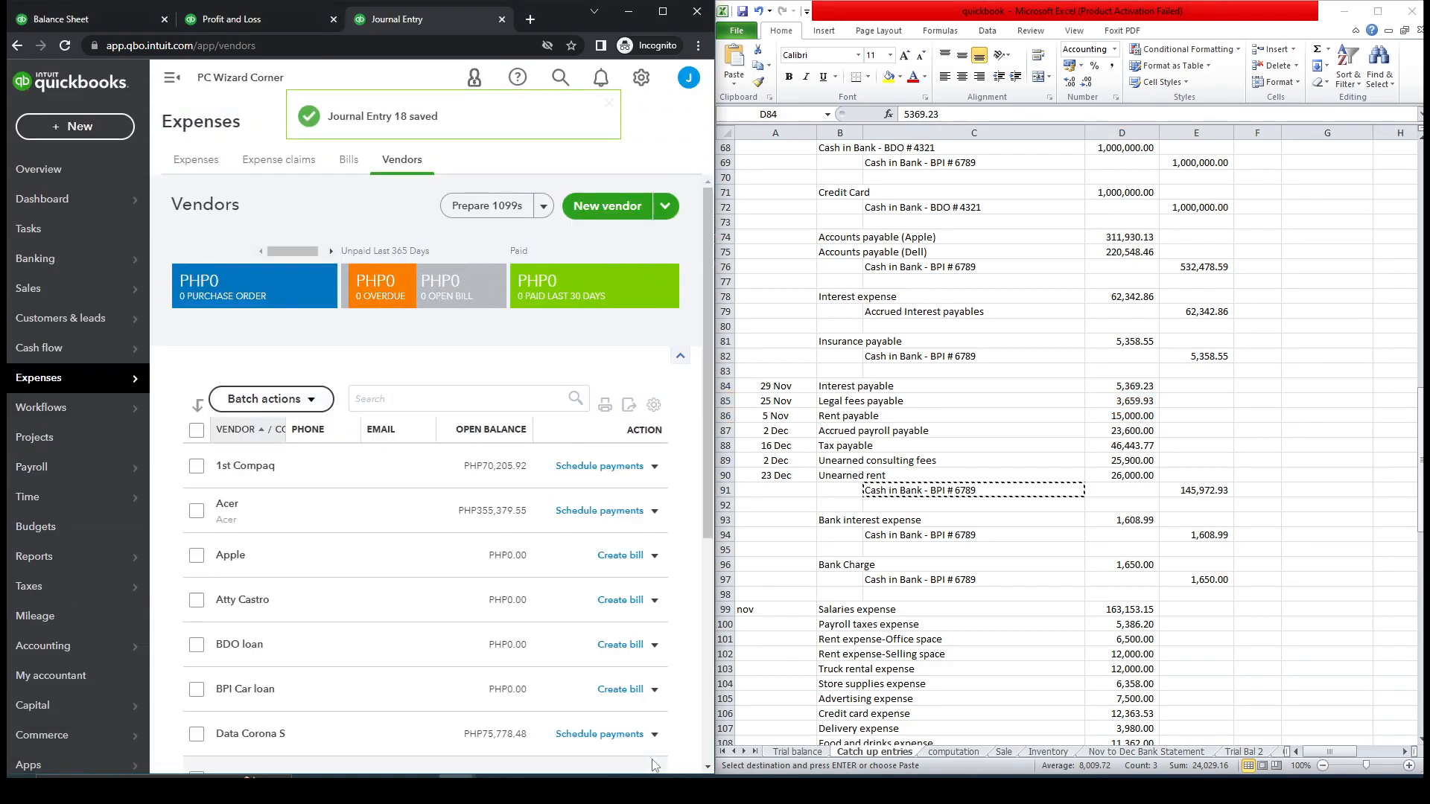
Step: Reload the Balance Sheet report and check the November balances under Other Current Liabilities
{"action": "left_click", "coordinate": [96, 19]}
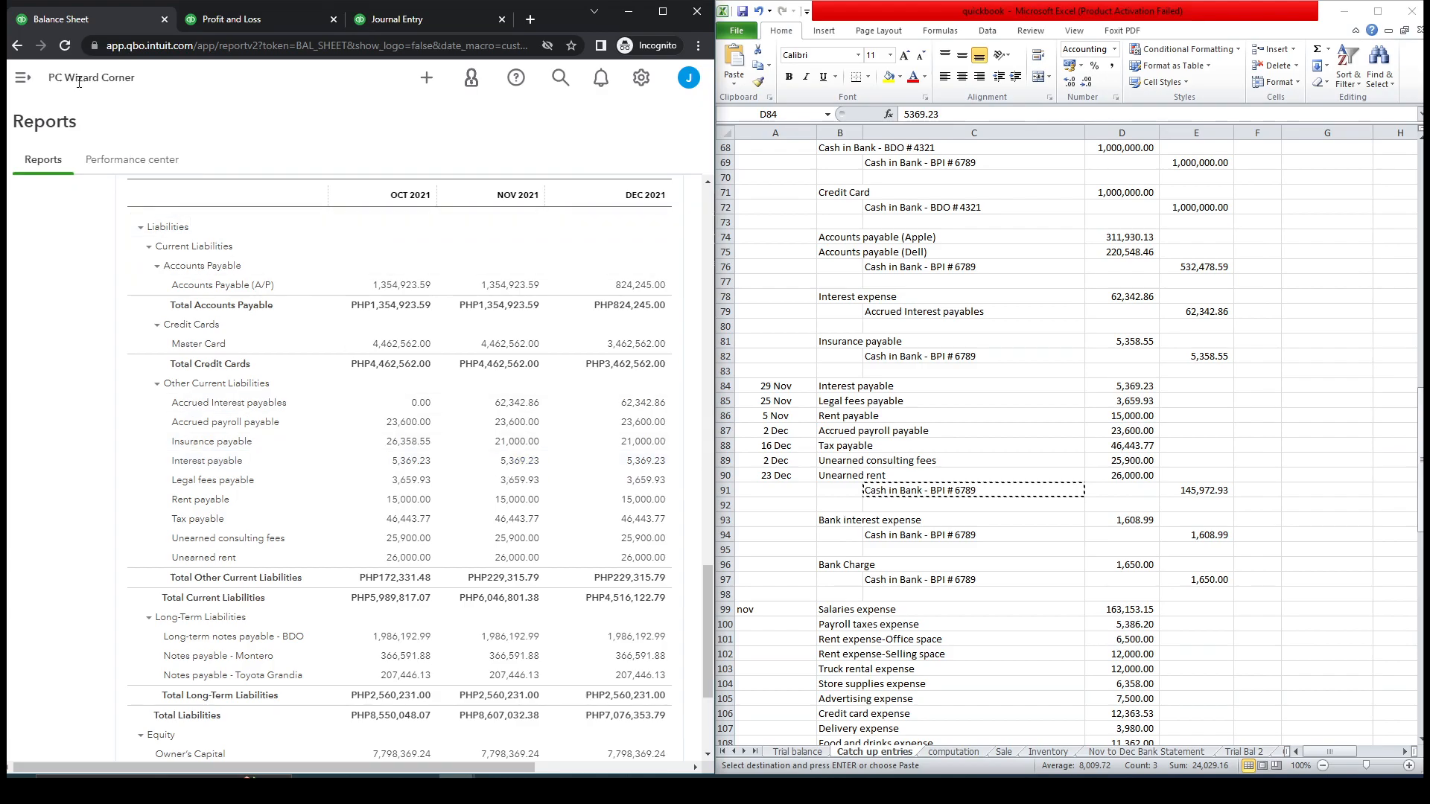
{"action": "left_click", "coordinate": [66, 51]}
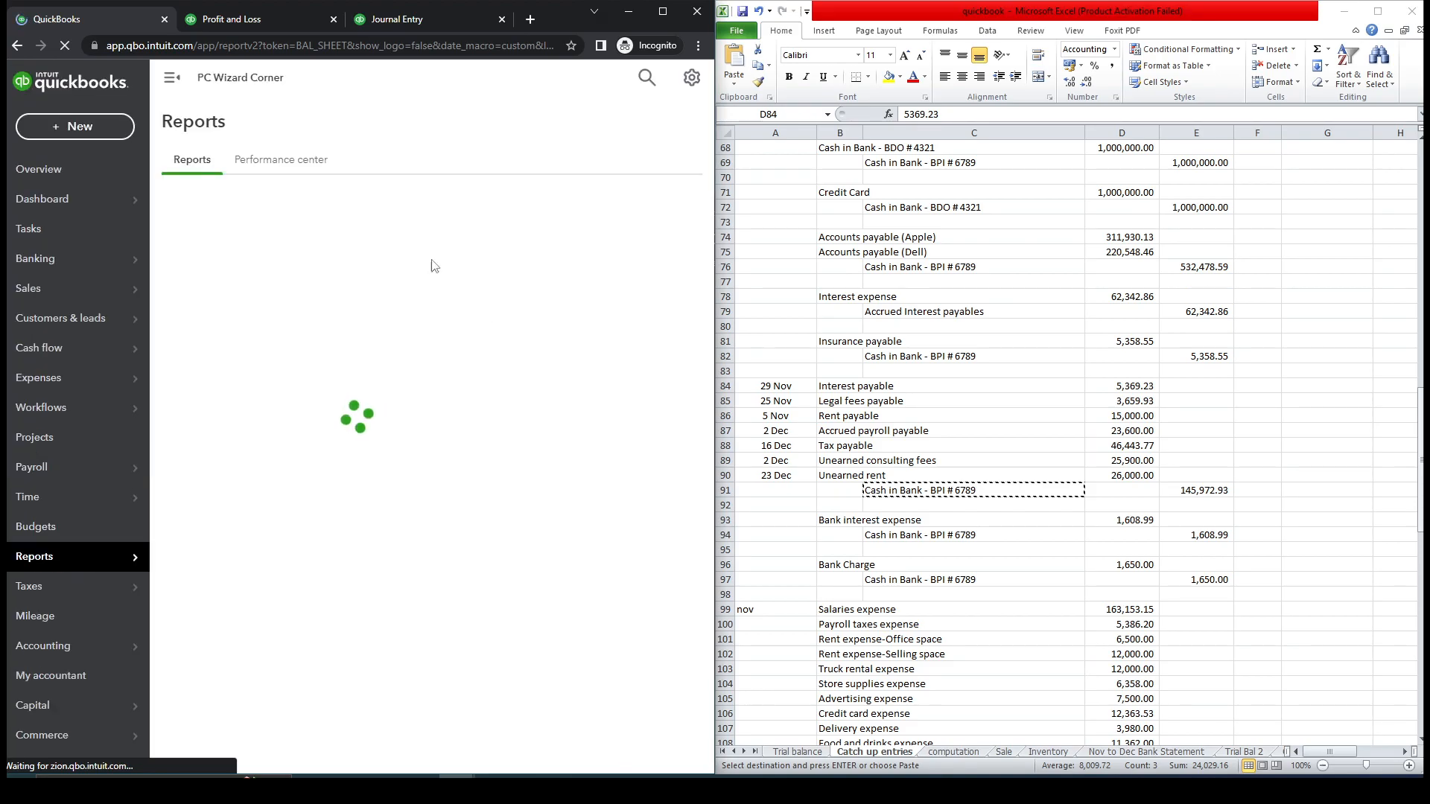
{"action": "left_click", "coordinate": [170, 82]}
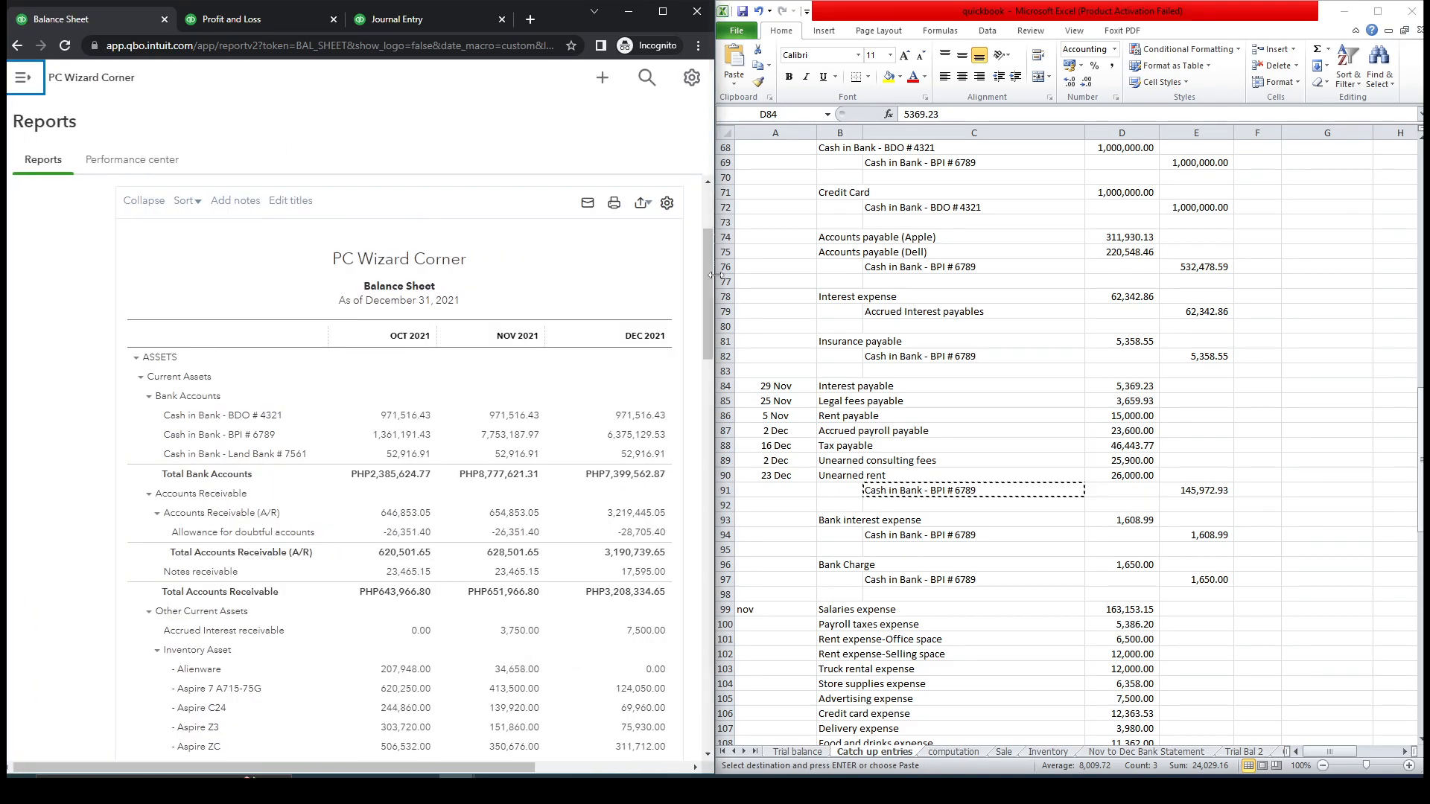
{"action": "left_click_drag", "start_coordinate": [708, 261], "coordinate": [712, 634]}
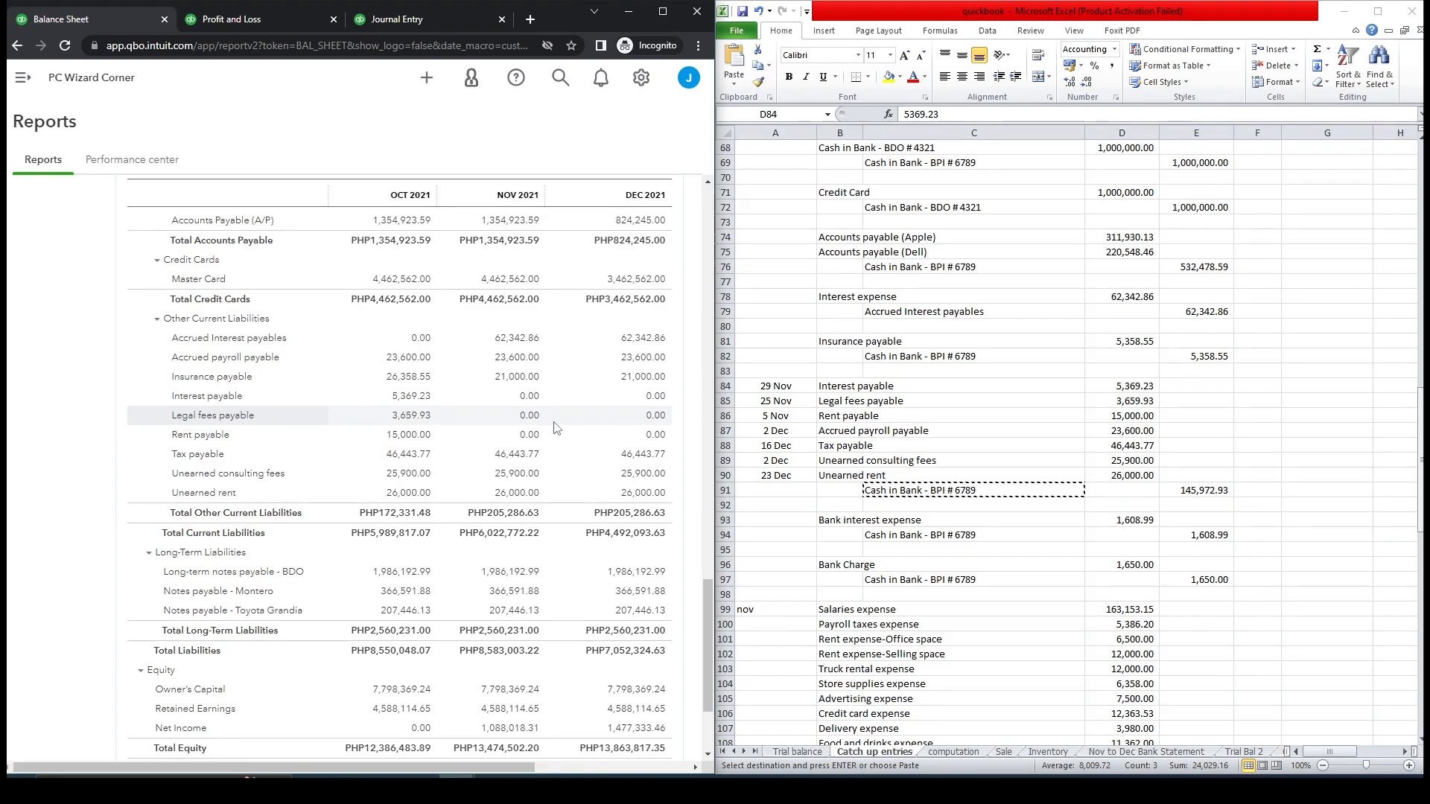
Step: Open the existing Journal Entry No.14 dated 12/15/2021 from the recent journal entries of a new journal entry
{"action": "left_click", "coordinate": [386, 23]}
{"action": "left_click", "coordinate": [100, 134]}
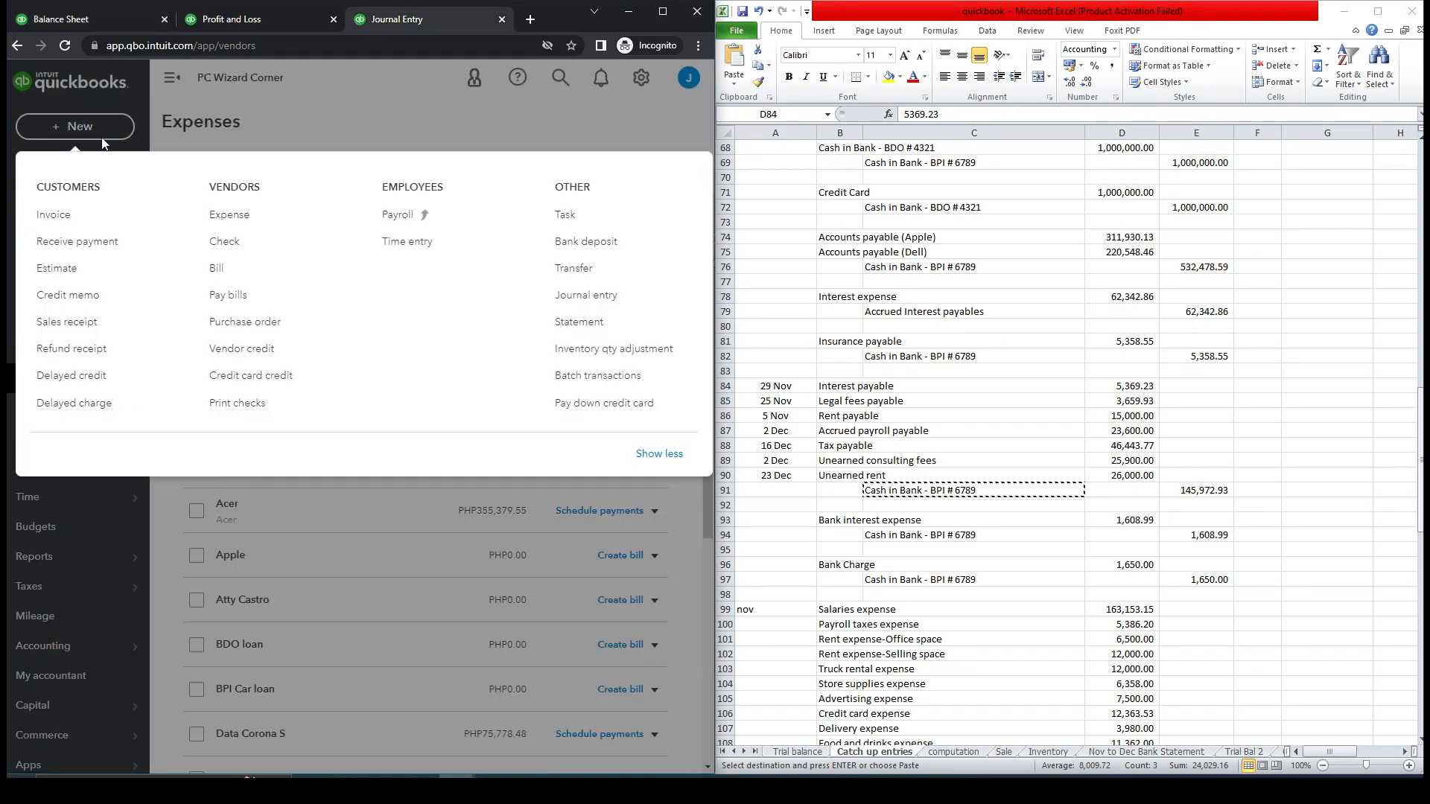
{"action": "left_click", "coordinate": [602, 295]}
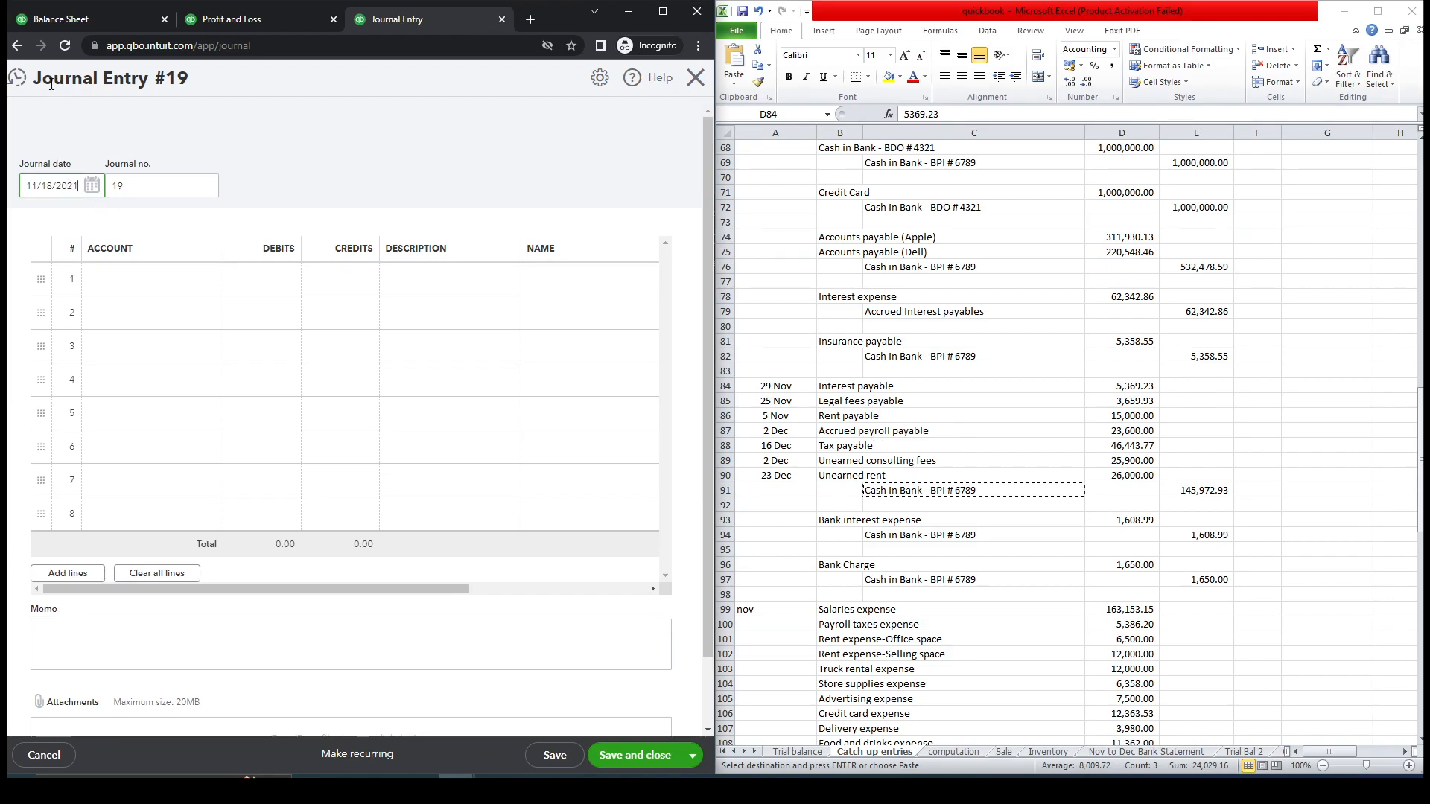
{"action": "left_click", "coordinate": [16, 79]}
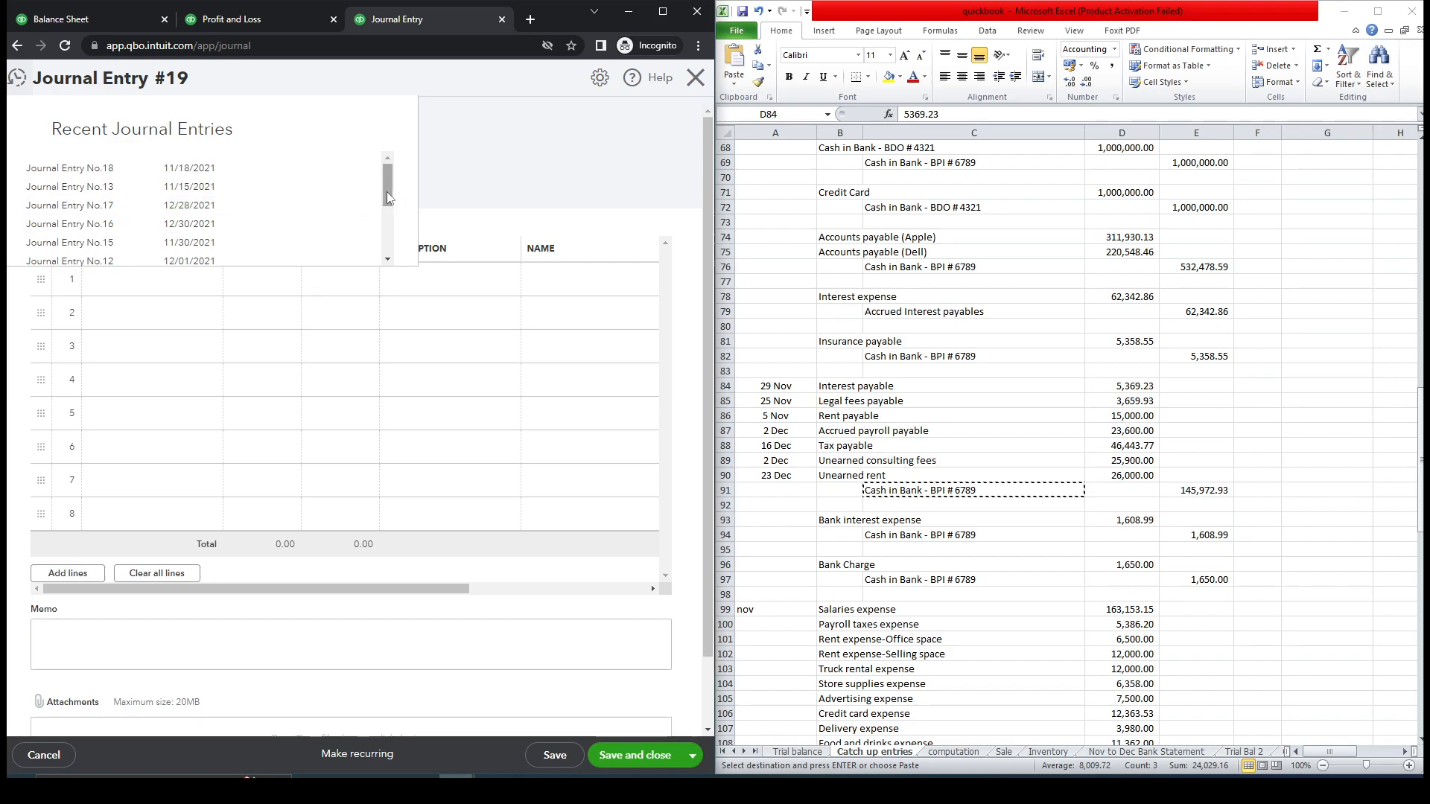
{"action": "left_click_drag", "start_coordinate": [386, 191], "coordinate": [386, 216]}
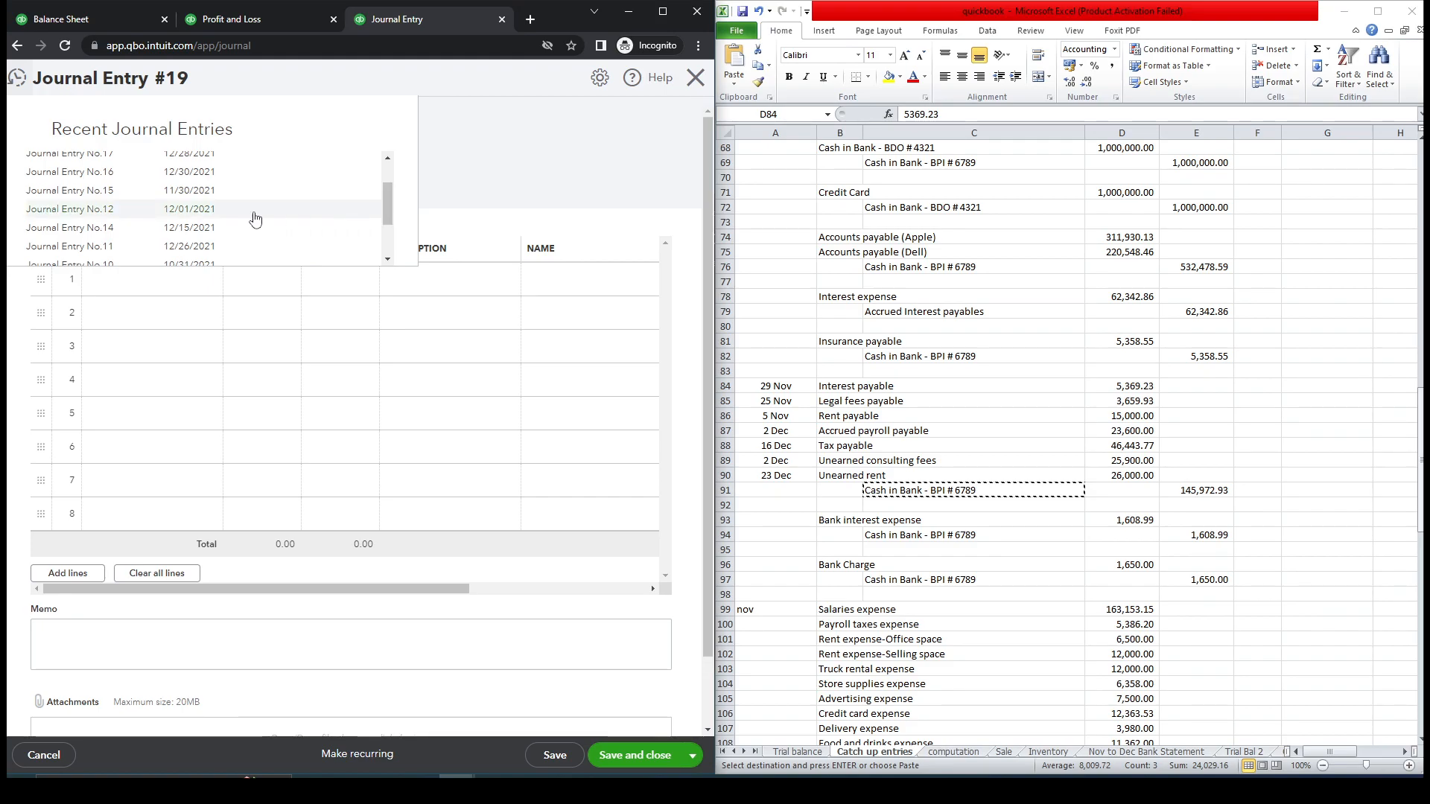
{"action": "left_click", "coordinate": [205, 231]}
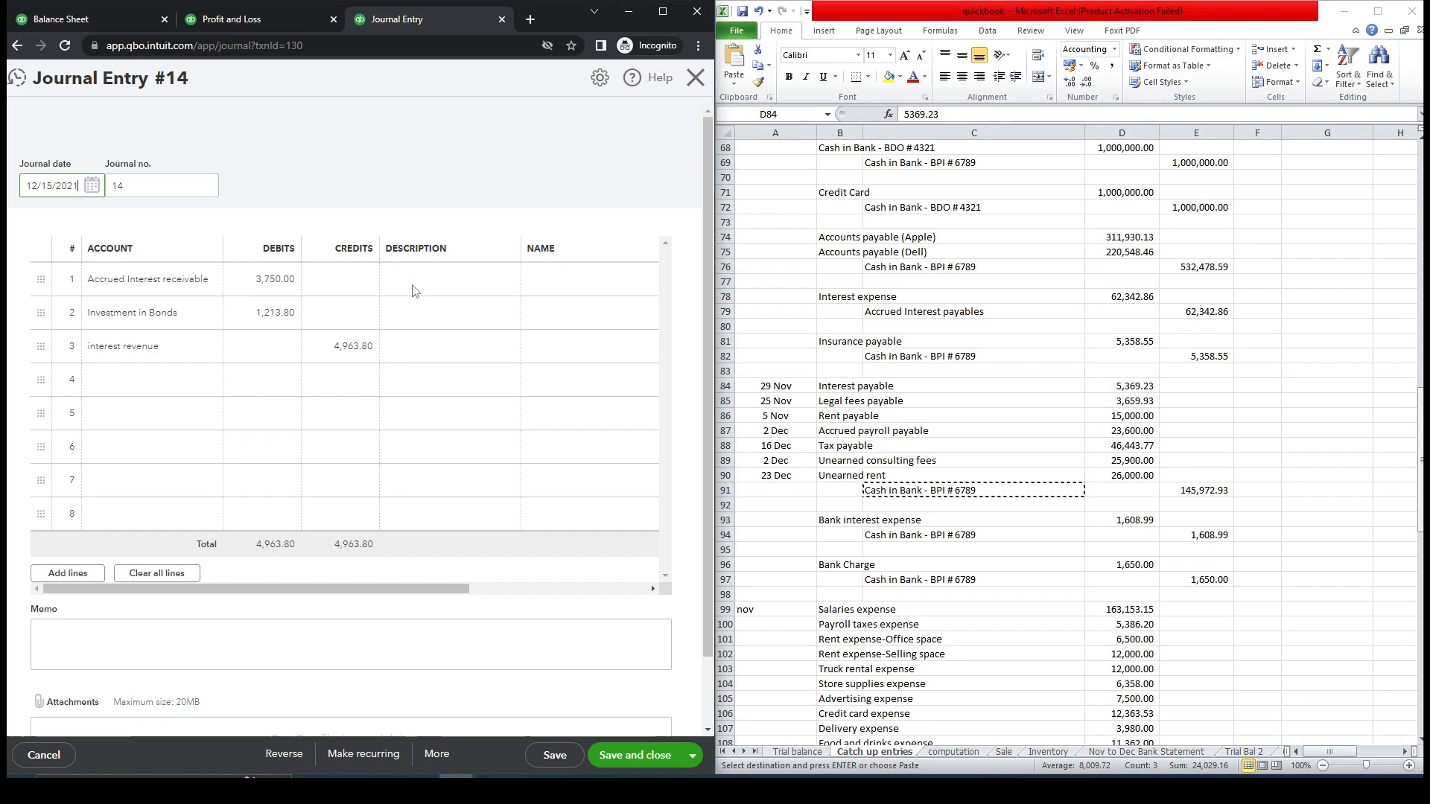
Step: Debit Accrued payroll payable for 23,600.00 on the fourth line, using the values from Catch up entries
{"action": "left_click", "coordinate": [840, 445]}
{"action": "key", "text": "ctrl+c"}
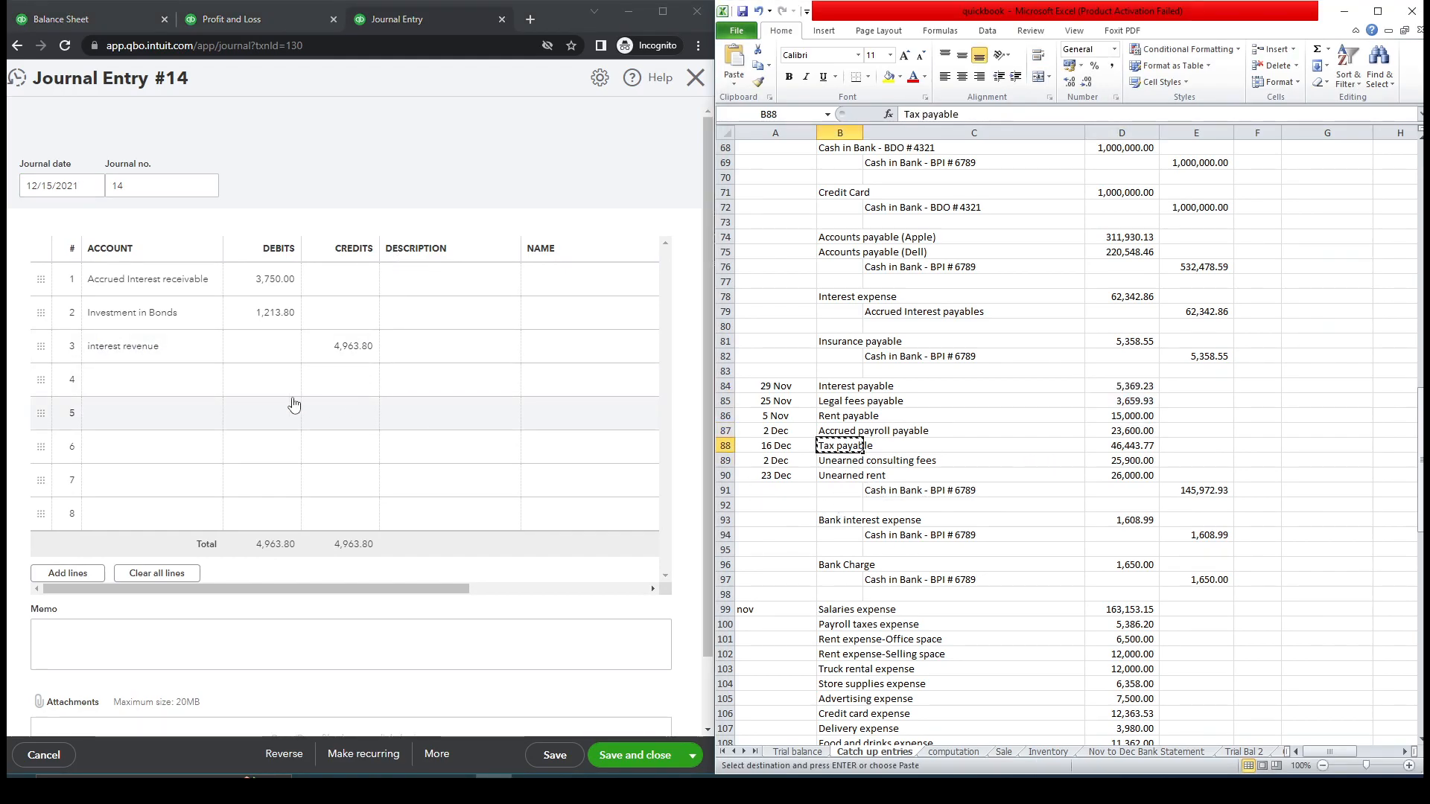
{"action": "left_click", "coordinate": [836, 433]}
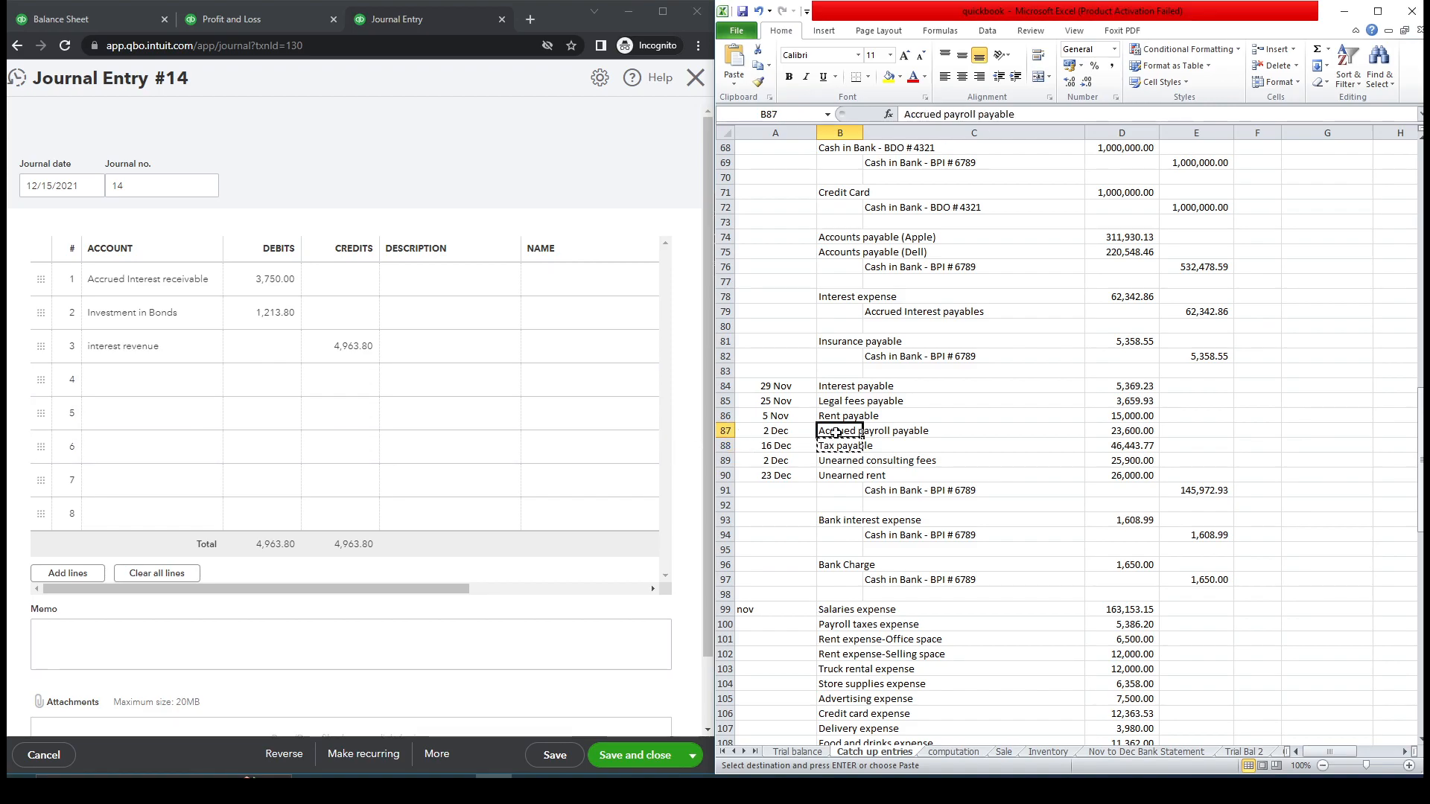
{"action": "left_click", "coordinate": [115, 387]}
{"action": "left_click", "coordinate": [121, 384]}
{"action": "key", "text": "ctrl+v"}
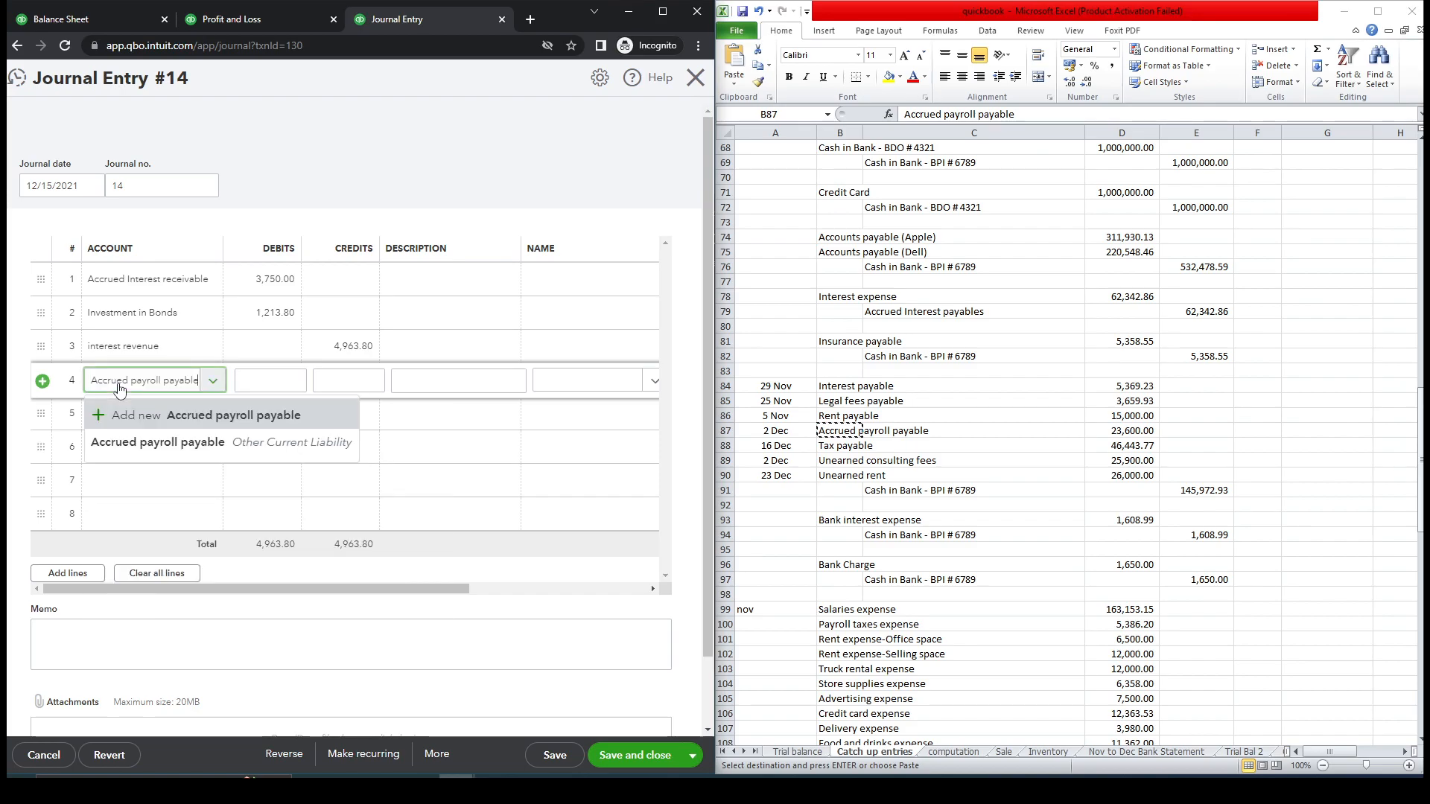
{"action": "left_click", "coordinate": [158, 443]}
{"action": "key", "text": "alt+Tab"}
{"action": "left_click", "coordinate": [1136, 431]}
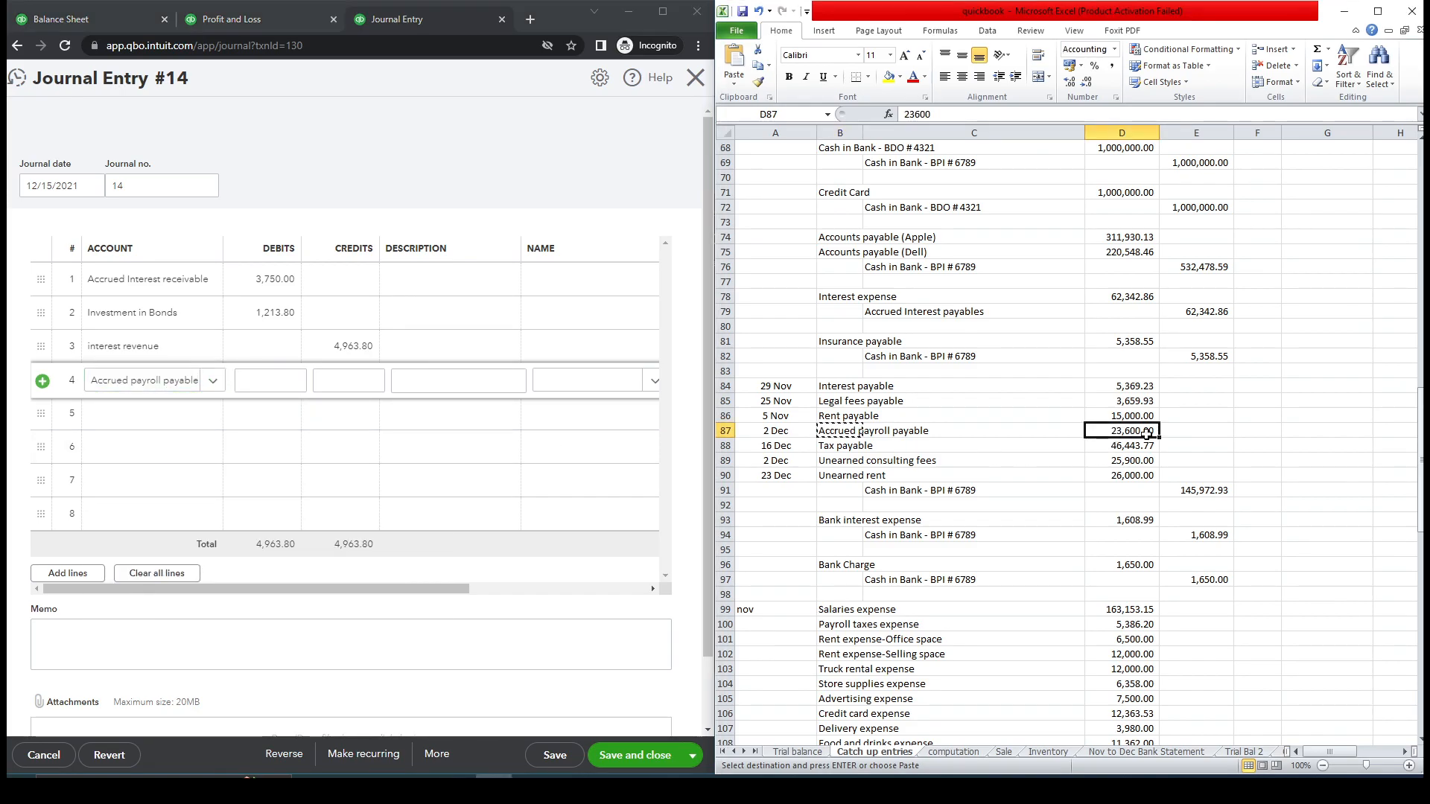
{"action": "left_click", "coordinate": [271, 381]}
{"action": "key", "text": "ctrl+v"}
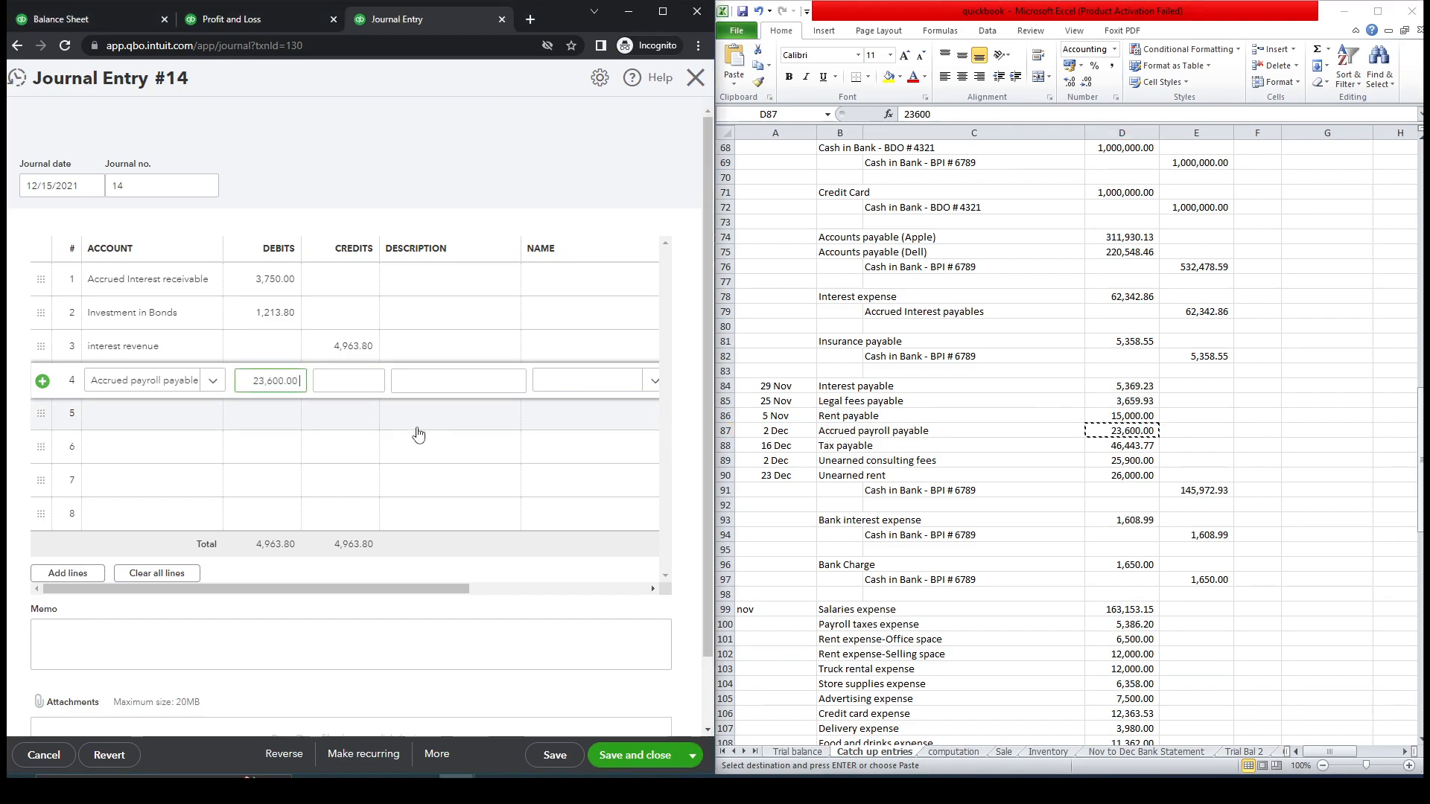
Step: Debit Tax payable for 46,443.77 on the fifth line, using the values from Catch up entries
{"action": "left_click", "coordinate": [834, 446]}
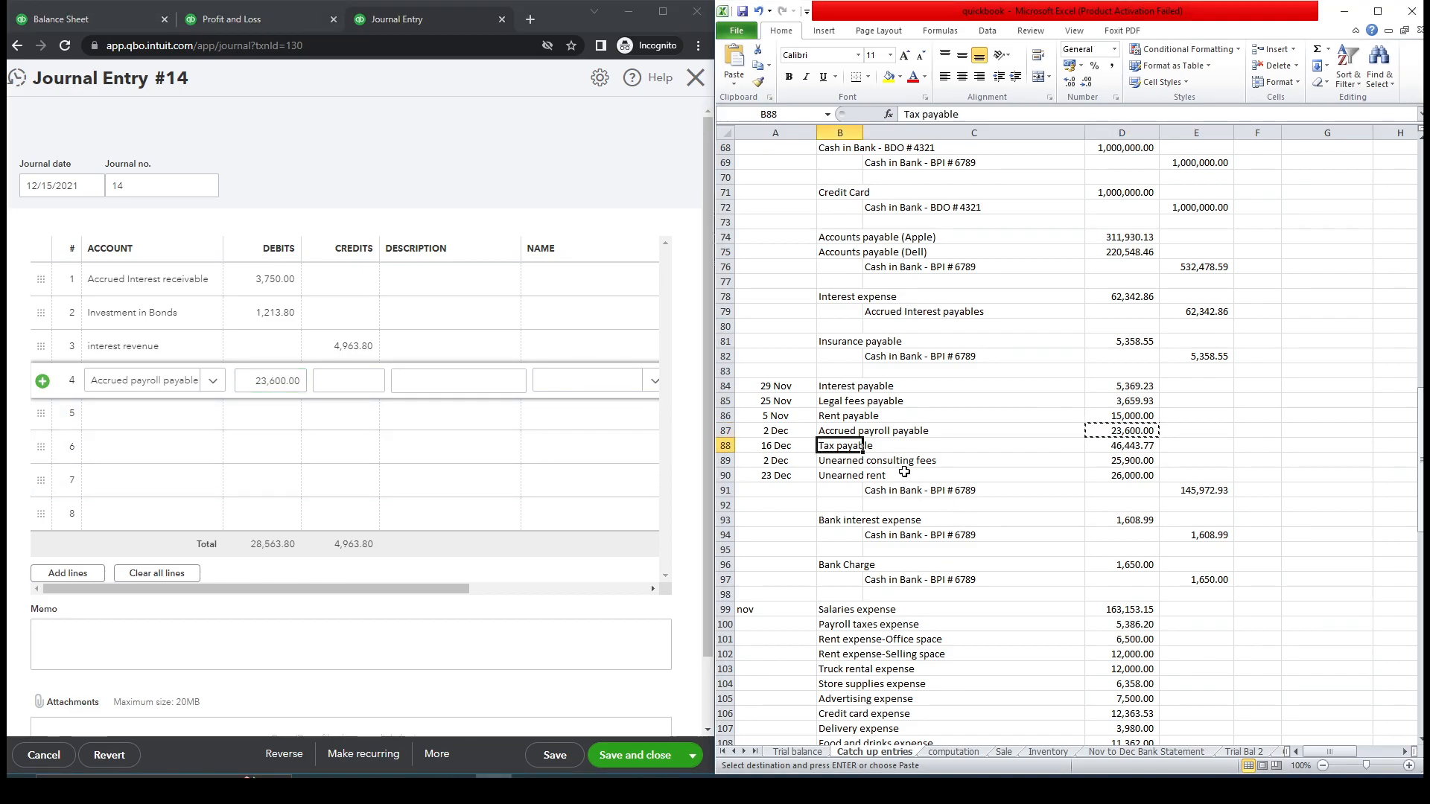
{"action": "left_click", "coordinate": [149, 415]}
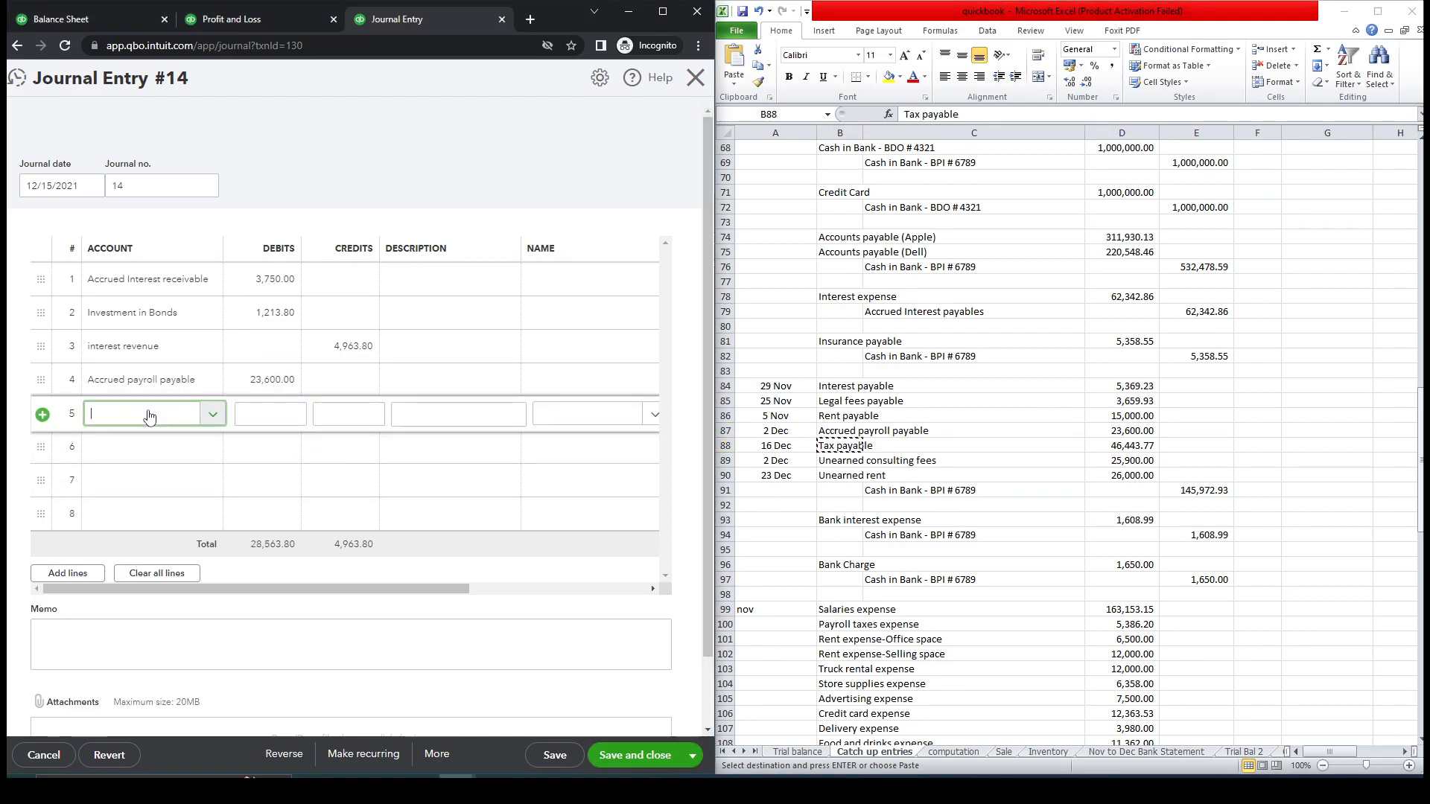
{"action": "key", "text": "ctrl+v"}
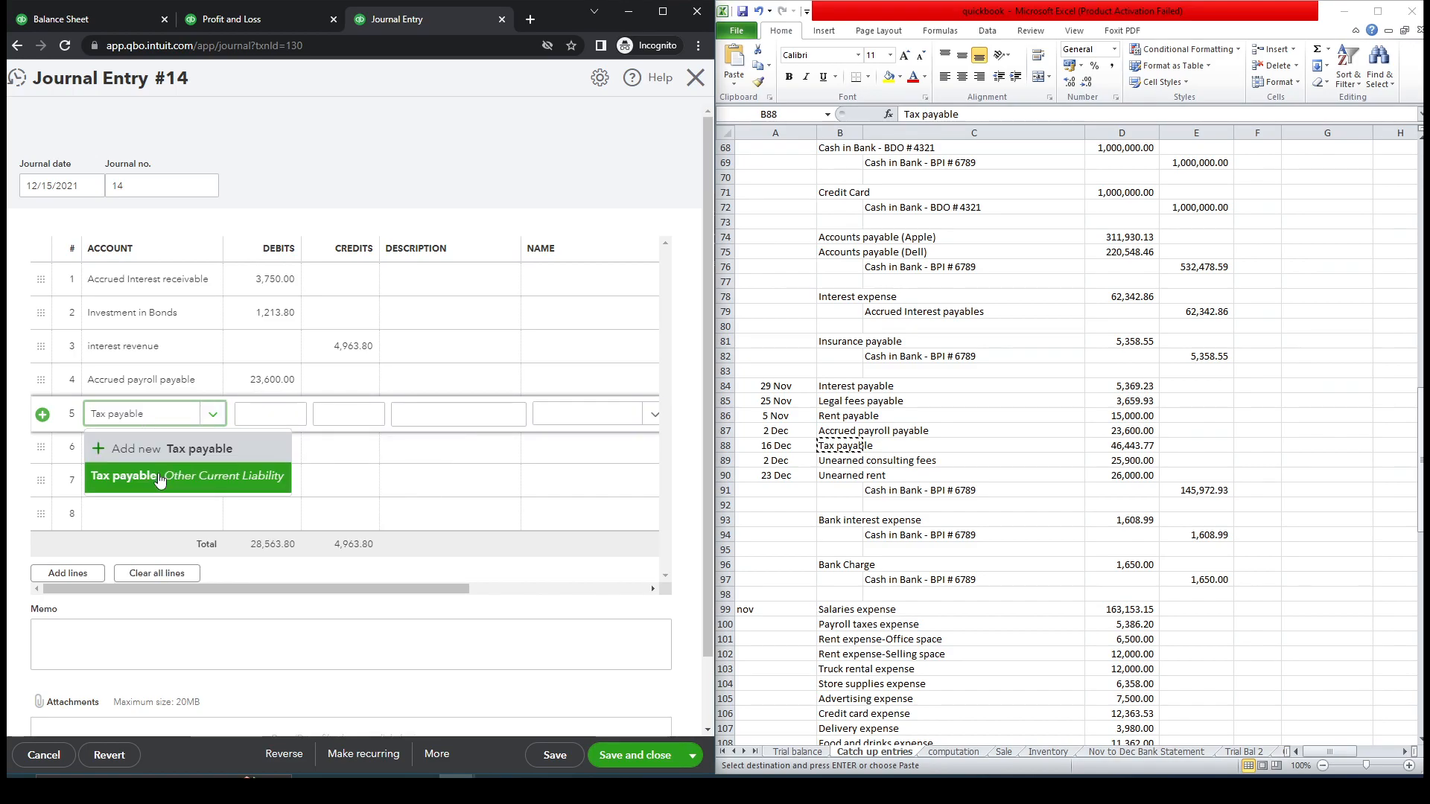
{"action": "left_click", "coordinate": [224, 476]}
{"action": "left_click", "coordinate": [1138, 448]}
{"action": "key", "text": "ctrl+c"}
{"action": "left_click", "coordinate": [277, 415]}
{"action": "key", "text": "ctrl+v"}
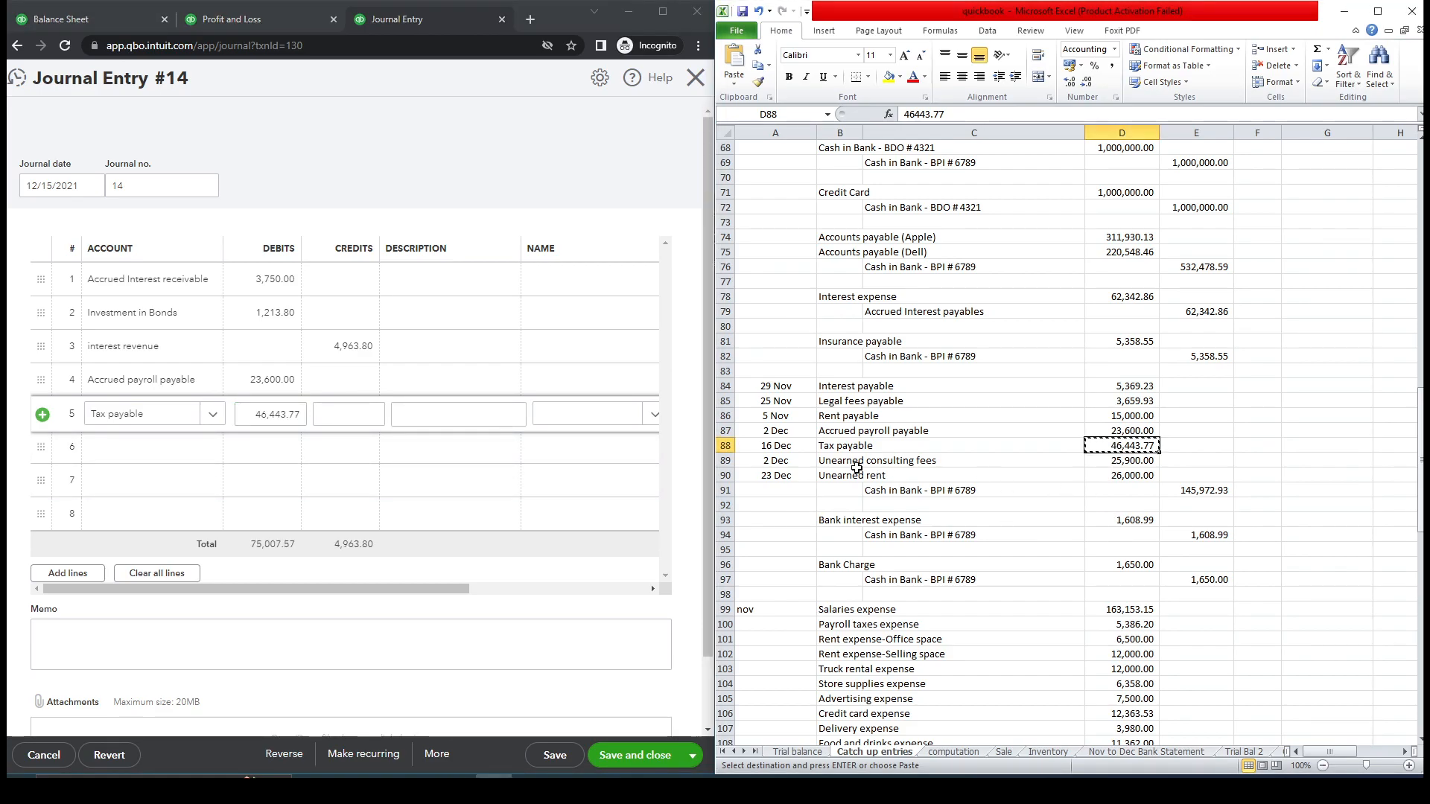
Step: Debit Unearned consulting fees for 25,900.00 on the sixth line, using the values from Catch up entries
{"action": "left_click", "coordinate": [841, 461]}
{"action": "key", "text": "ctrl+c"}
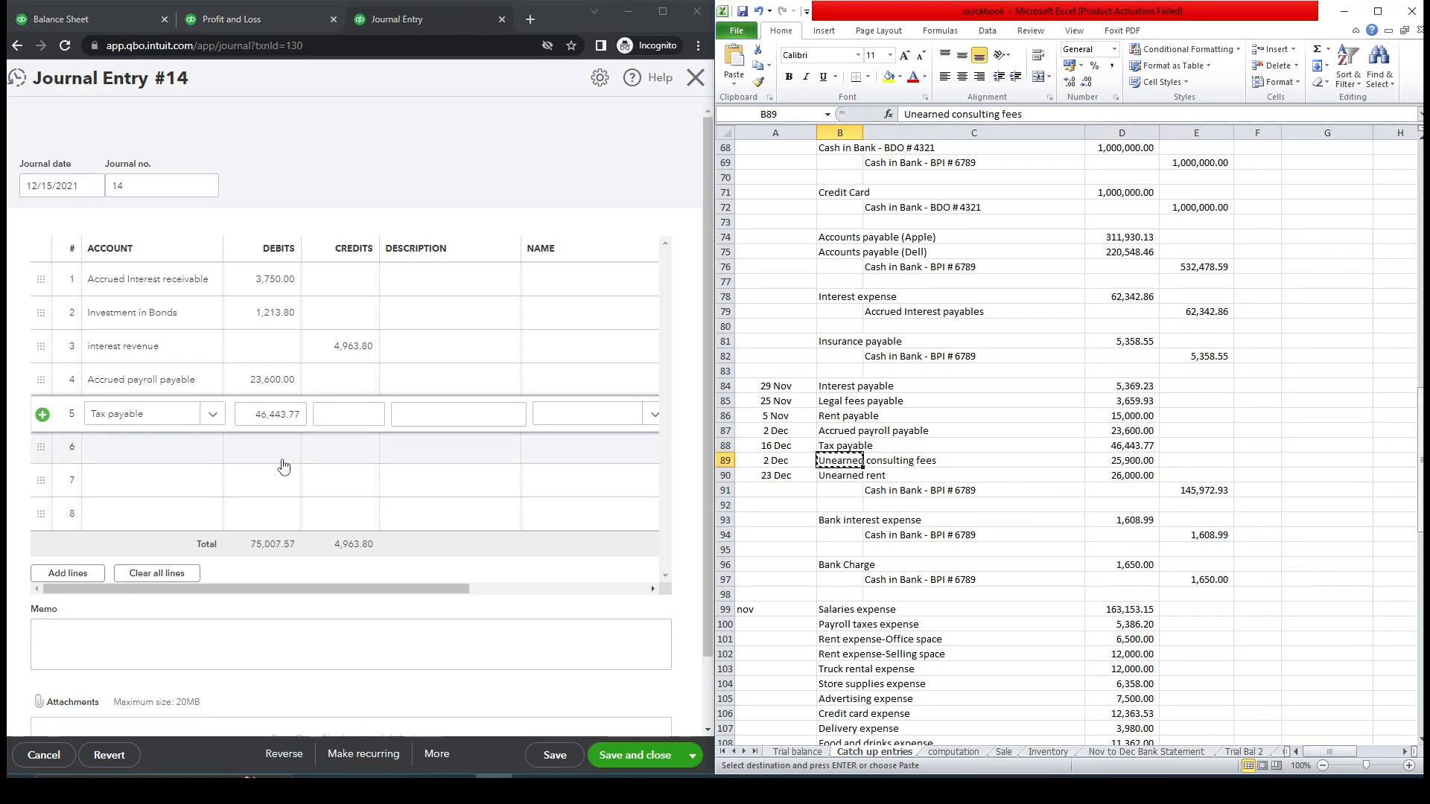
{"action": "left_click", "coordinate": [179, 452]}
{"action": "key", "text": "ctrl+v"}
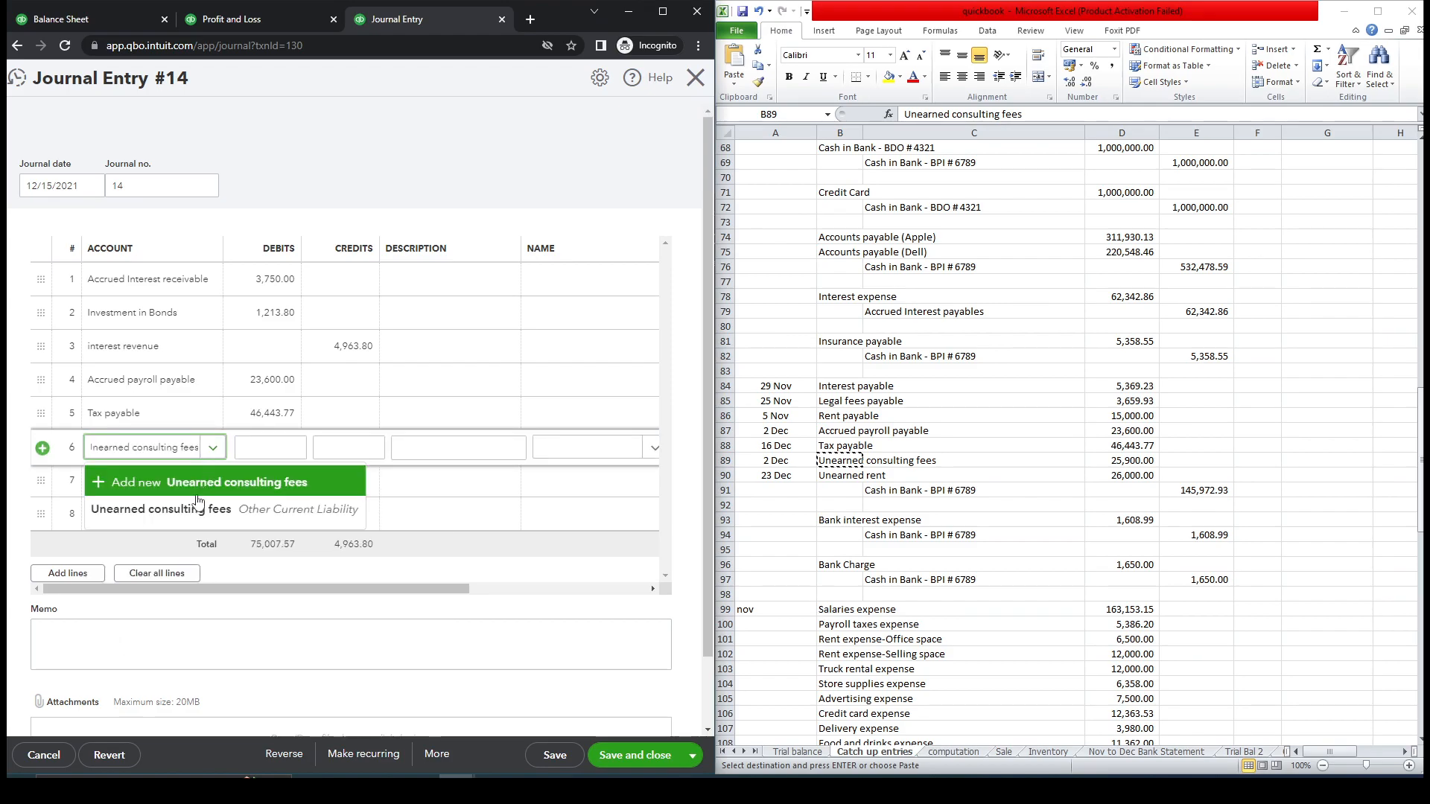
{"action": "left_click", "coordinate": [208, 507]}
{"action": "left_click", "coordinate": [1169, 475]}
{"action": "left_click", "coordinate": [1126, 460]}
{"action": "key", "text": "ctrl+c"}
{"action": "left_click", "coordinate": [286, 450]}
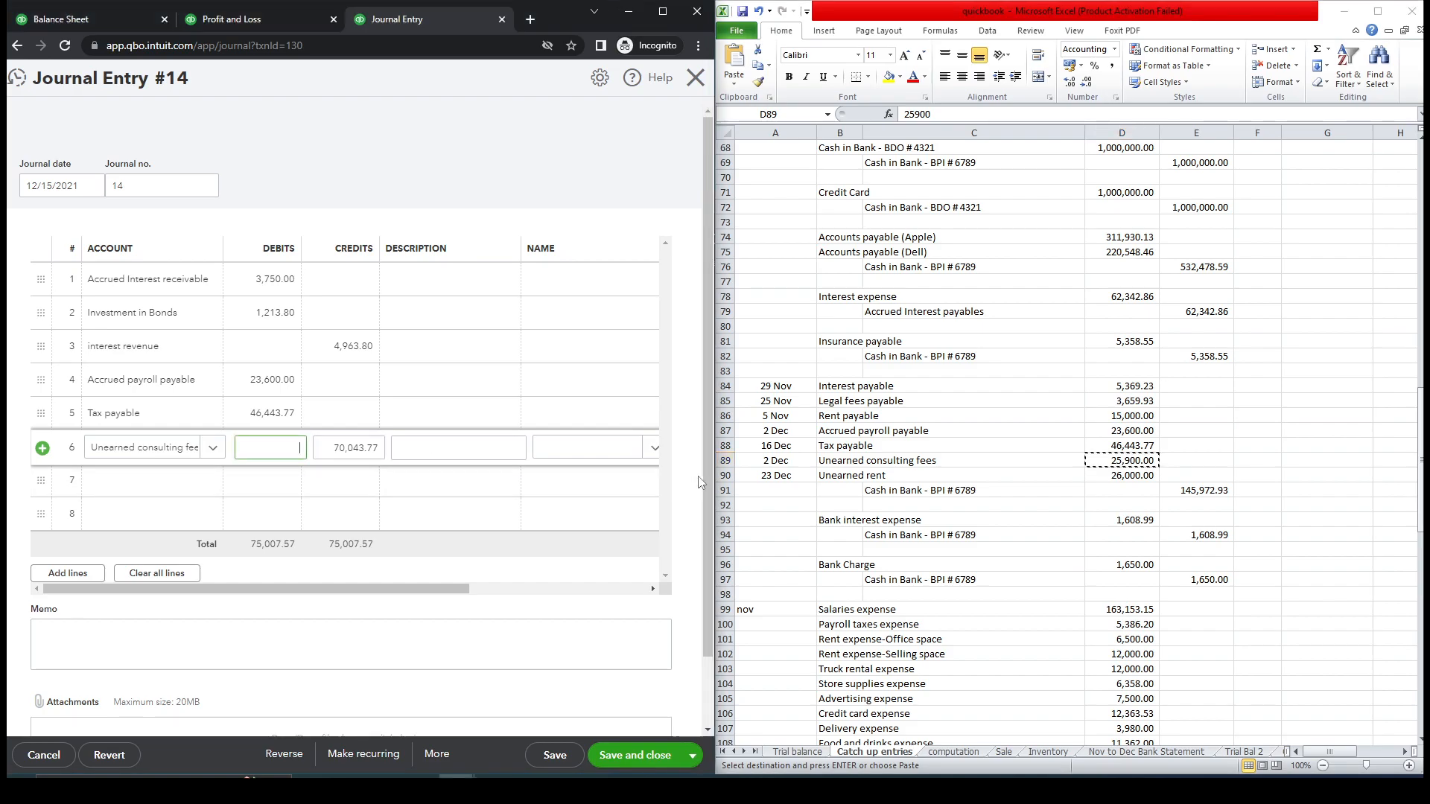
Step: Debit Unearned rent for 26,000.00 on the seventh line, using the values from Catch up entries
{"action": "left_click", "coordinate": [848, 477]}
{"action": "key", "text": "ctrl+c"}
{"action": "left_click", "coordinate": [195, 483]}
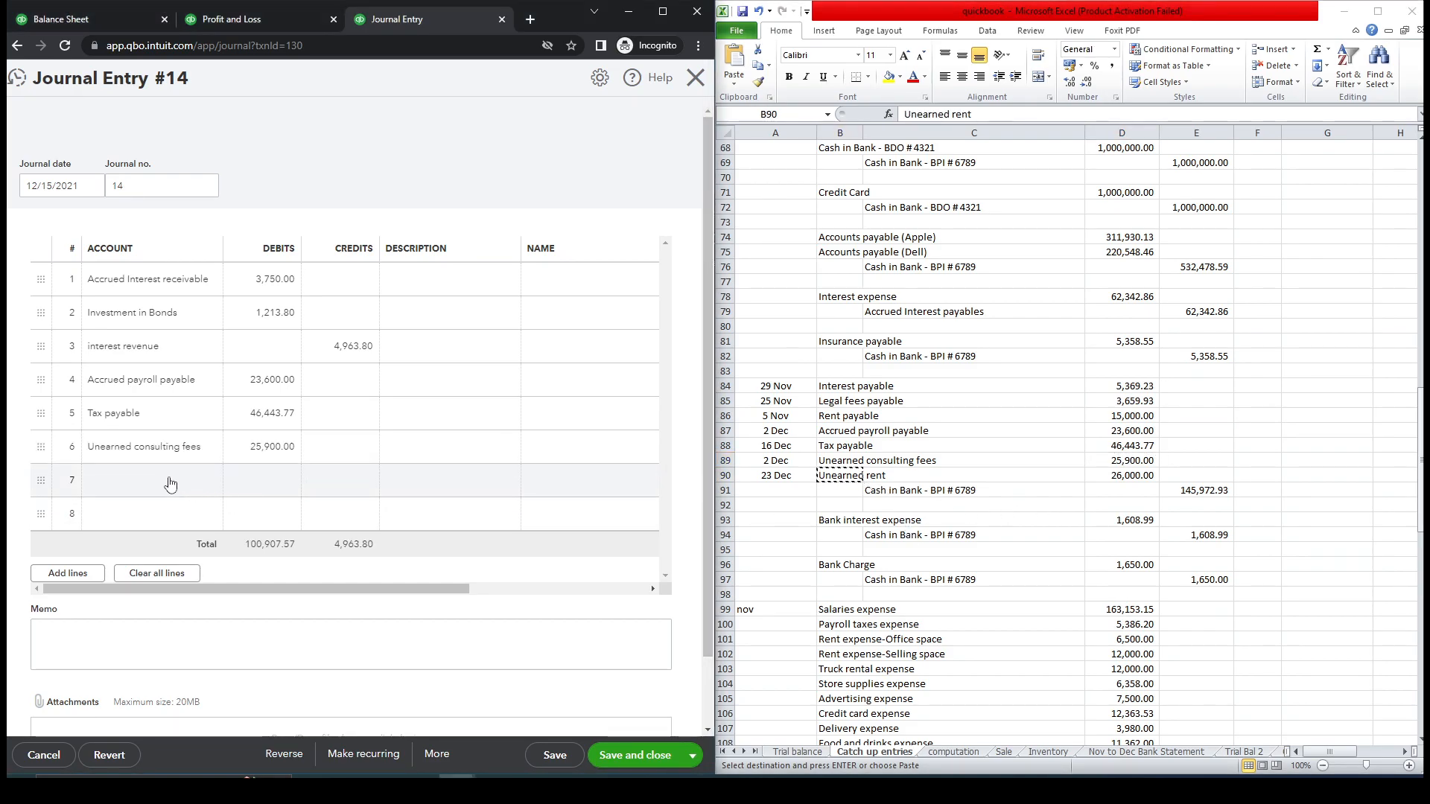
{"action": "key", "text": "ctrl+v"}
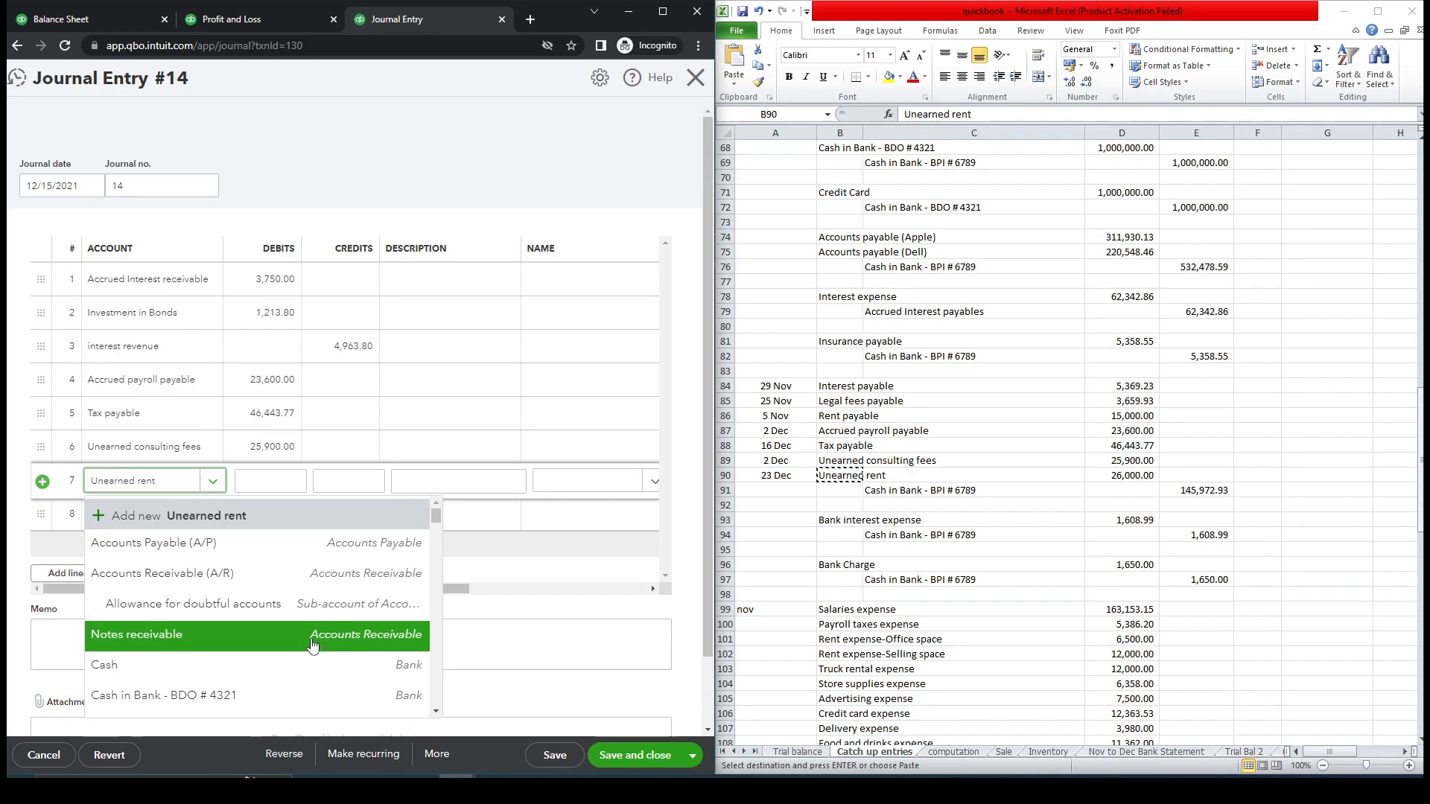
{"action": "key", "text": "BackSpace"}
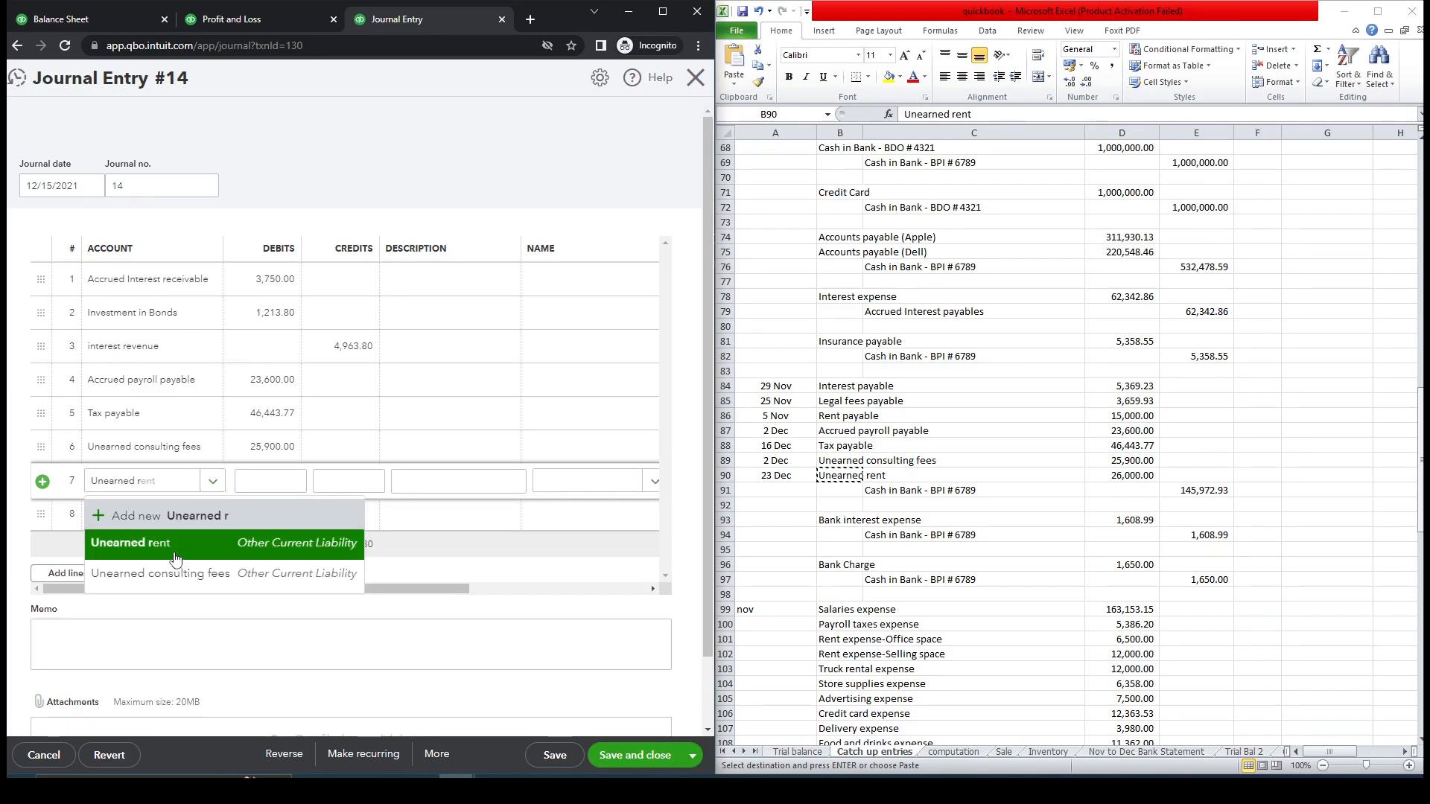
{"action": "left_click", "coordinate": [149, 543]}
{"action": "left_click", "coordinate": [1122, 475]}
{"action": "key", "text": "ctrl+c"}
{"action": "left_click", "coordinate": [276, 480]}
{"action": "key", "text": "ctrl+v"}
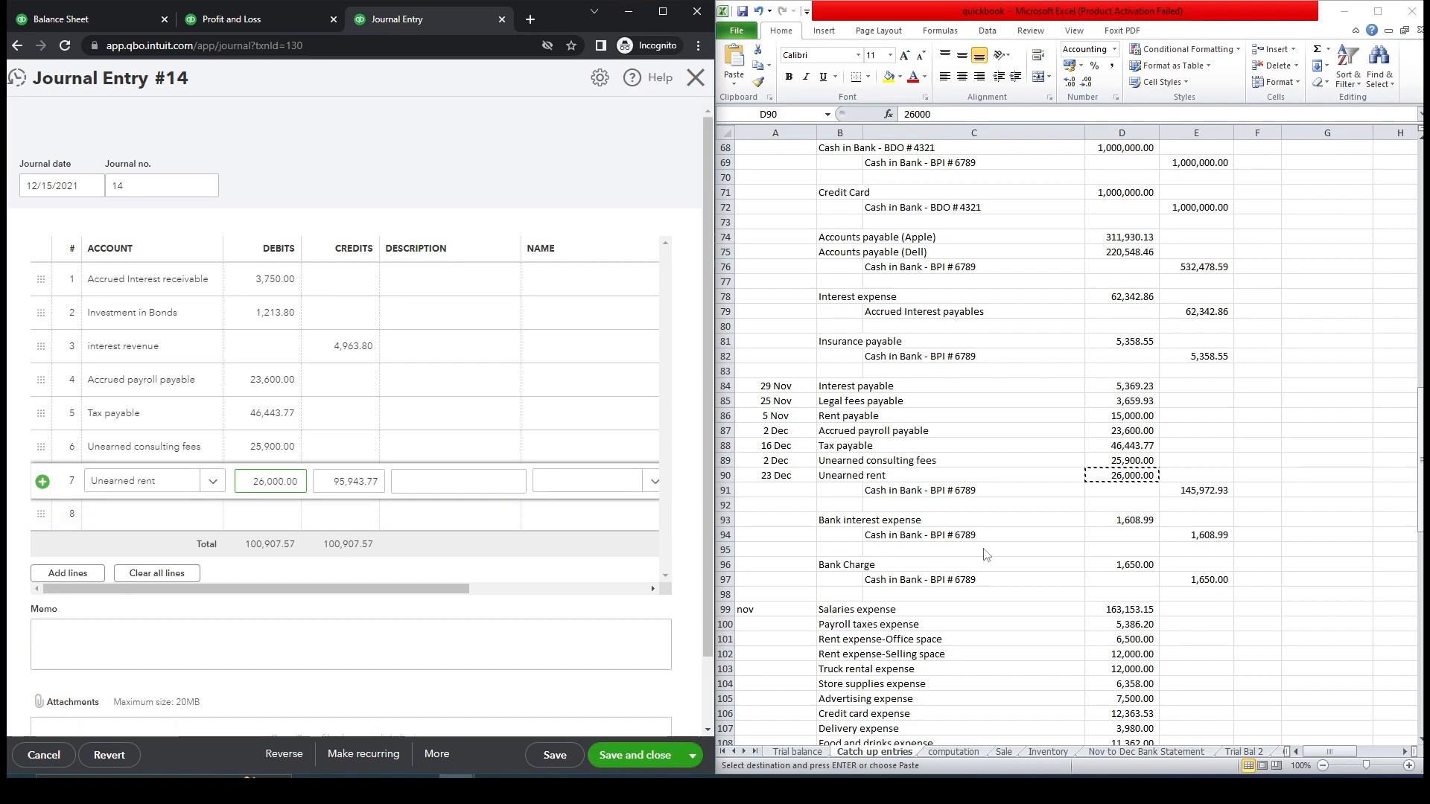
Step: Credit Cash in Bank - BPI # 6789 for 121,943.77 on the eighth line, copying the account name from Catch up entries
{"action": "left_click", "coordinate": [901, 504]}
{"action": "left_click", "coordinate": [907, 494]}
{"action": "key", "text": "ctrl+c"}
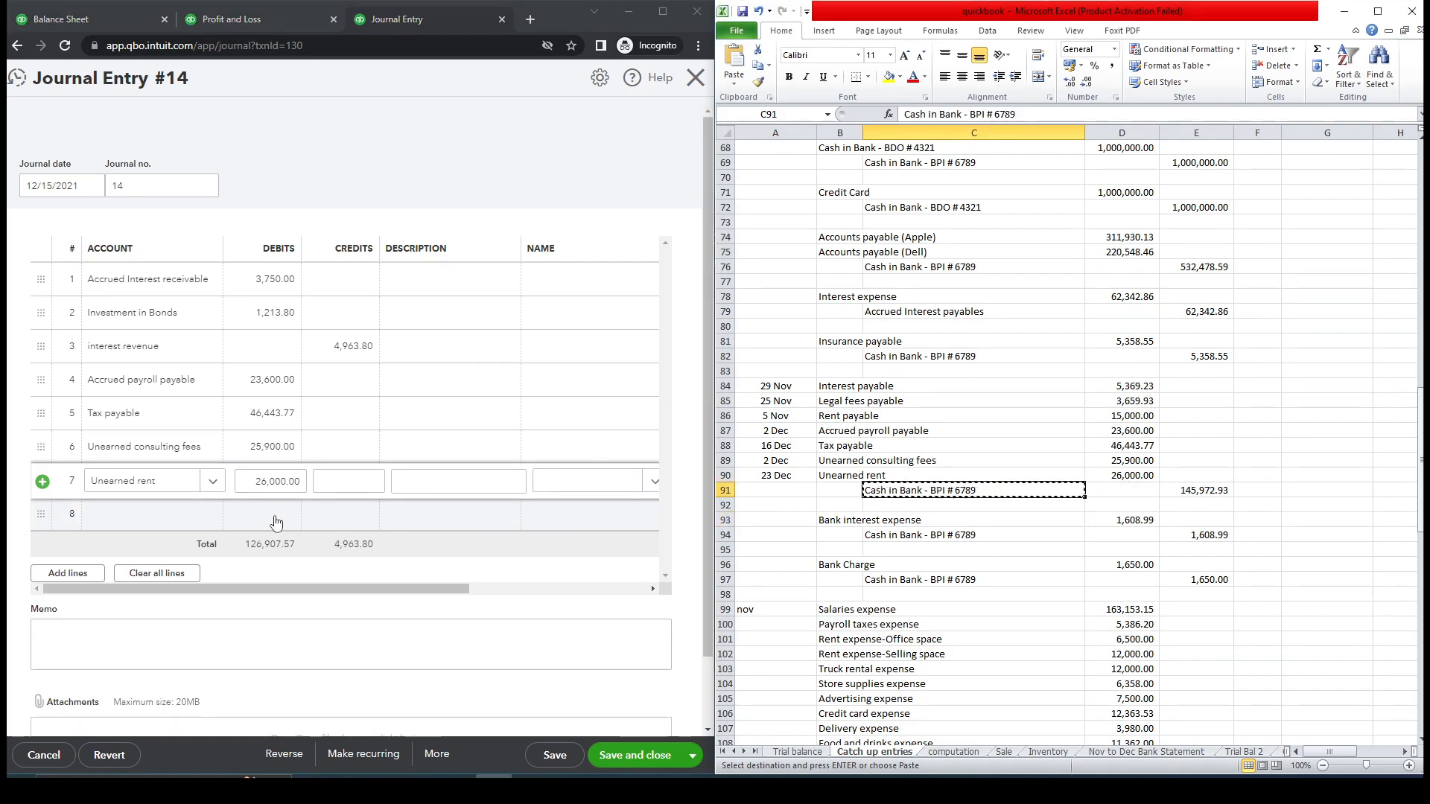
{"action": "left_click", "coordinate": [181, 514]}
{"action": "key", "text": "ctrl+v"}
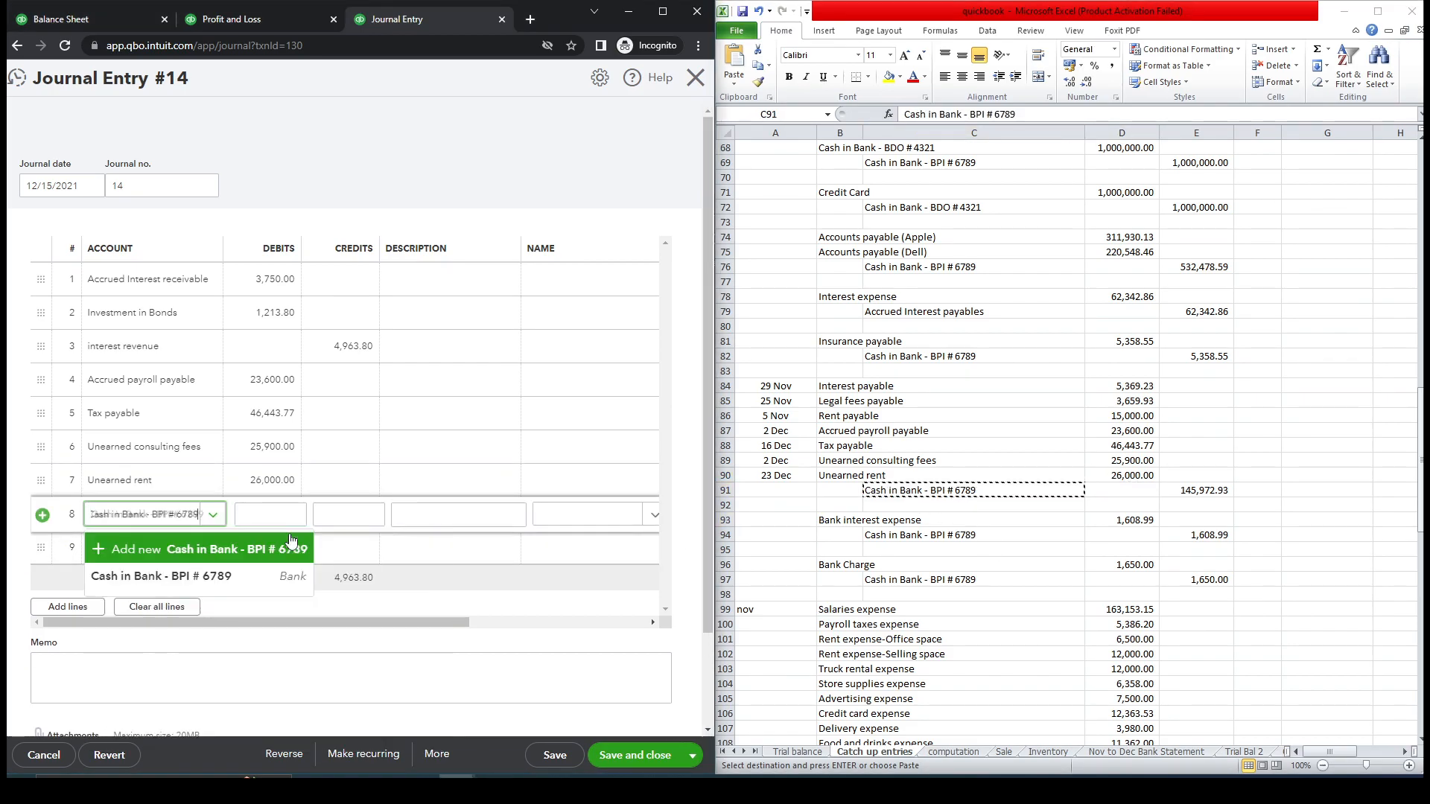
{"action": "left_click", "coordinate": [202, 580]}
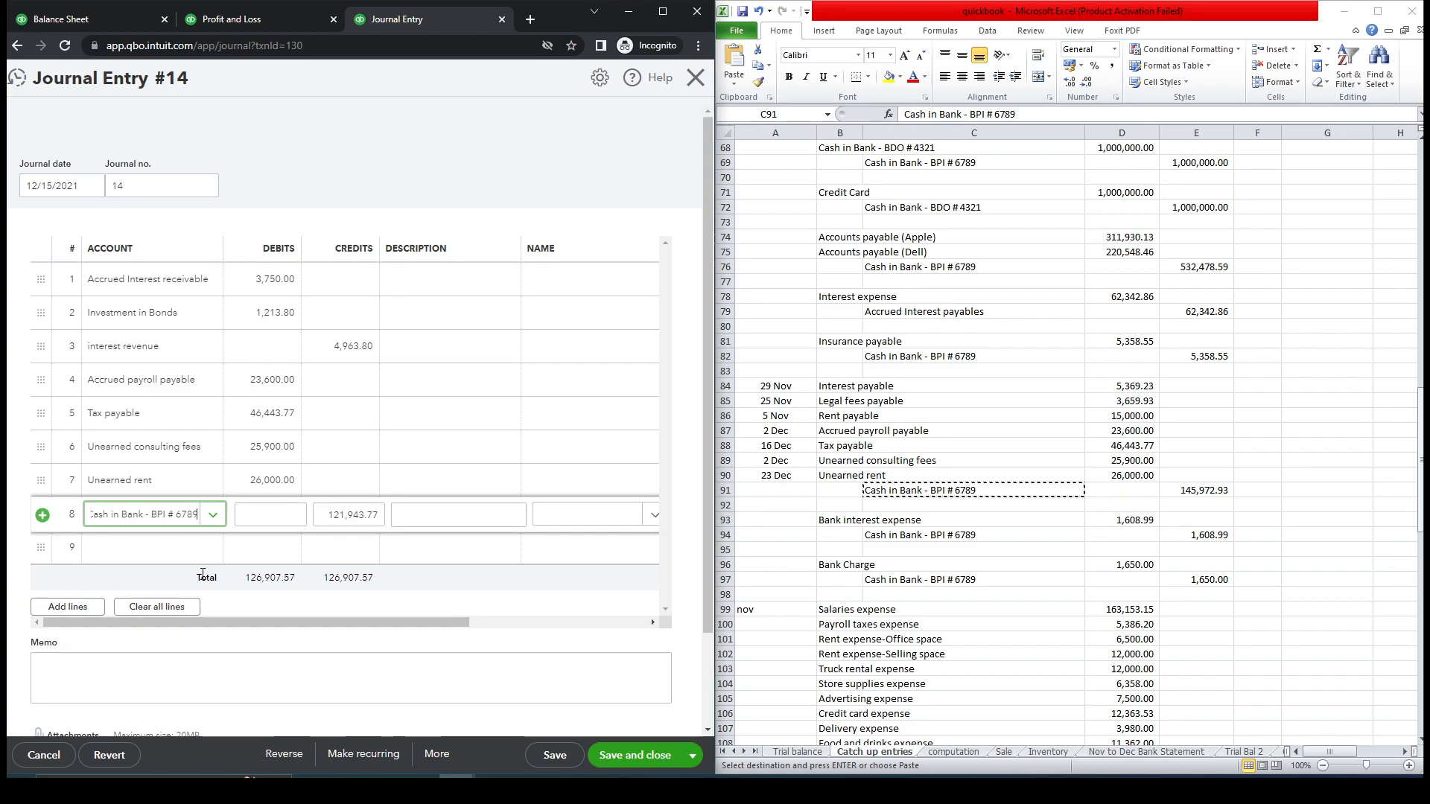
Step: Check the sum of the four December payments in D87:D90 of Catch up entries, and save and close Journal Entry #14
{"action": "left_click", "coordinate": [1217, 511]}
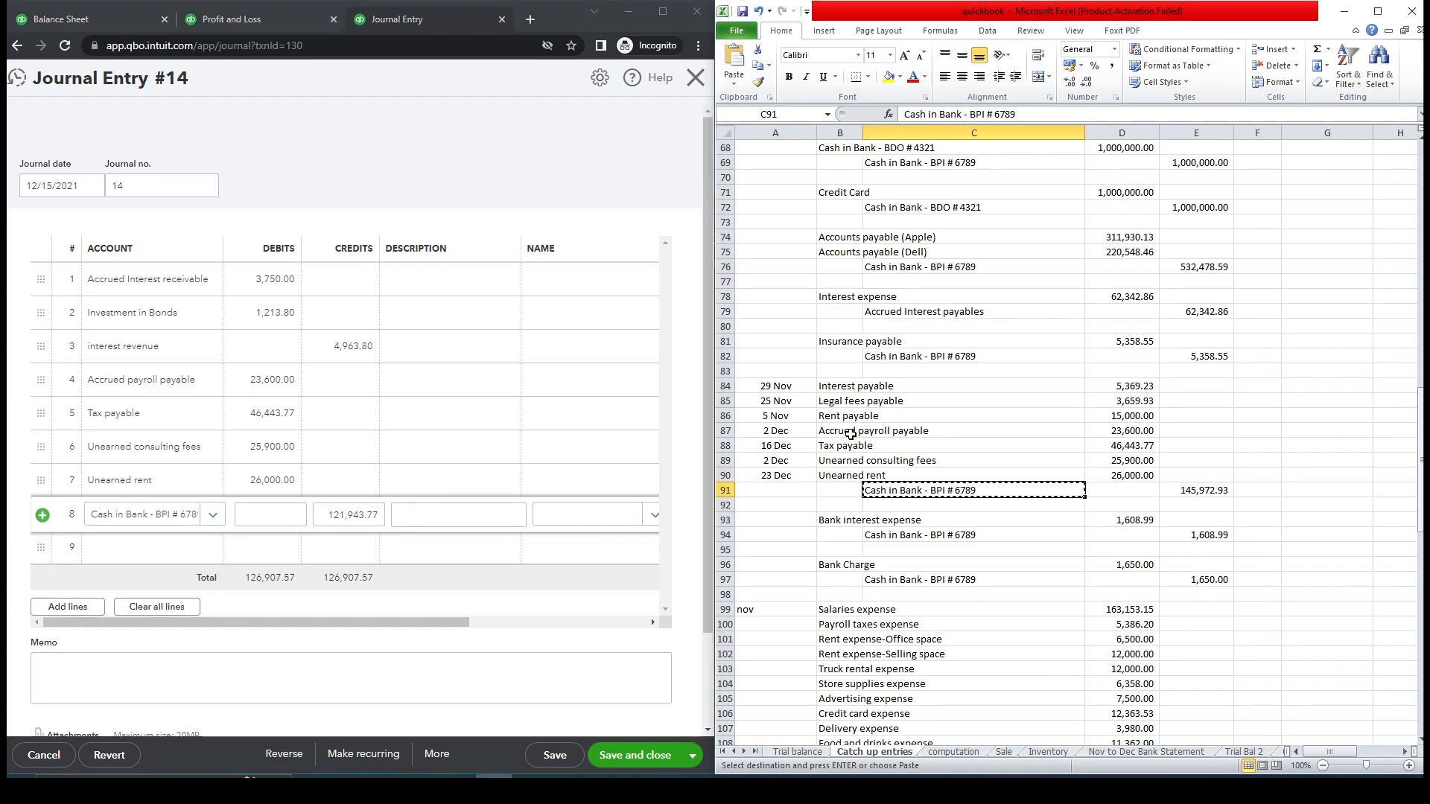
{"action": "left_click", "coordinate": [1125, 435]}
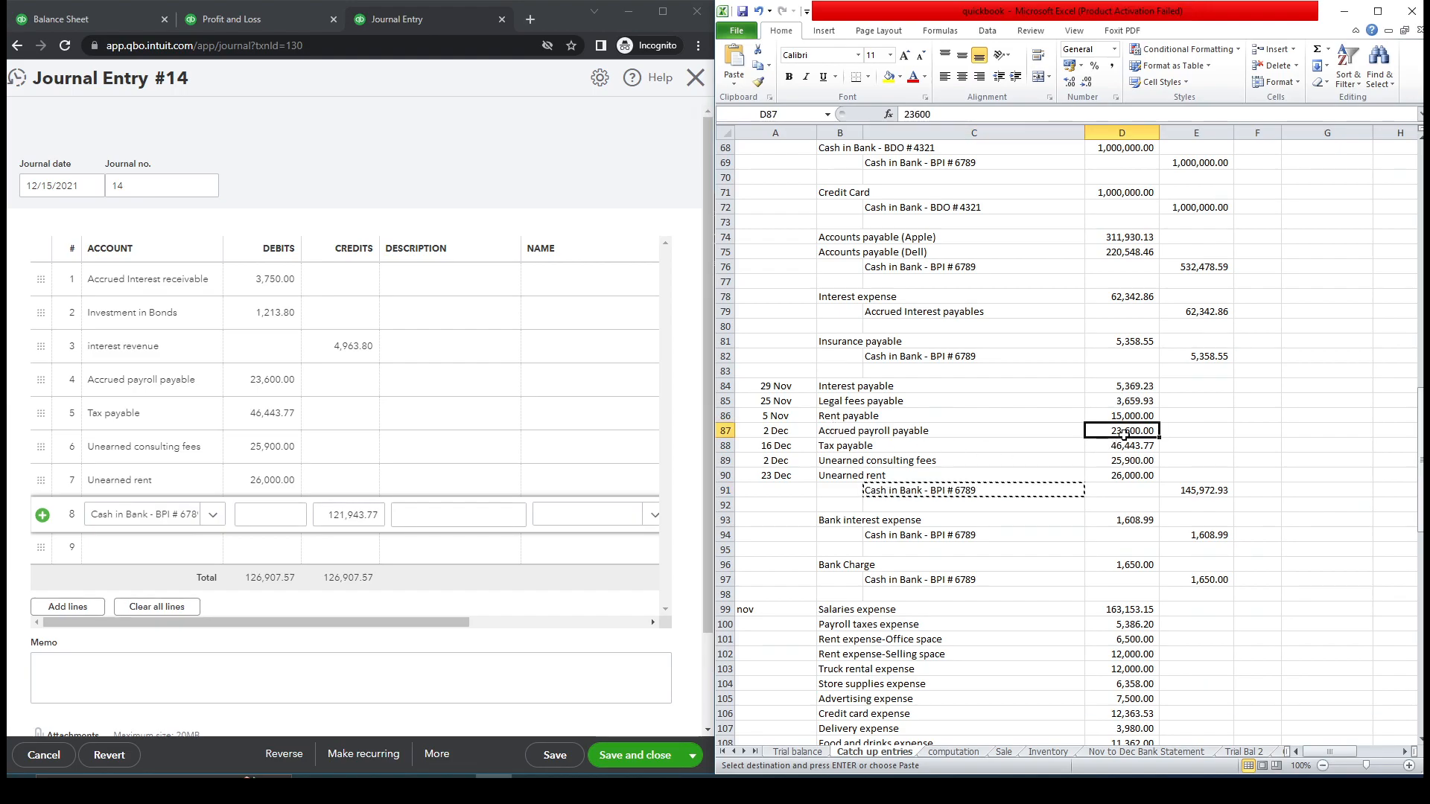
{"action": "left_click_drag", "start_coordinate": [1125, 436], "coordinate": [1129, 475]}
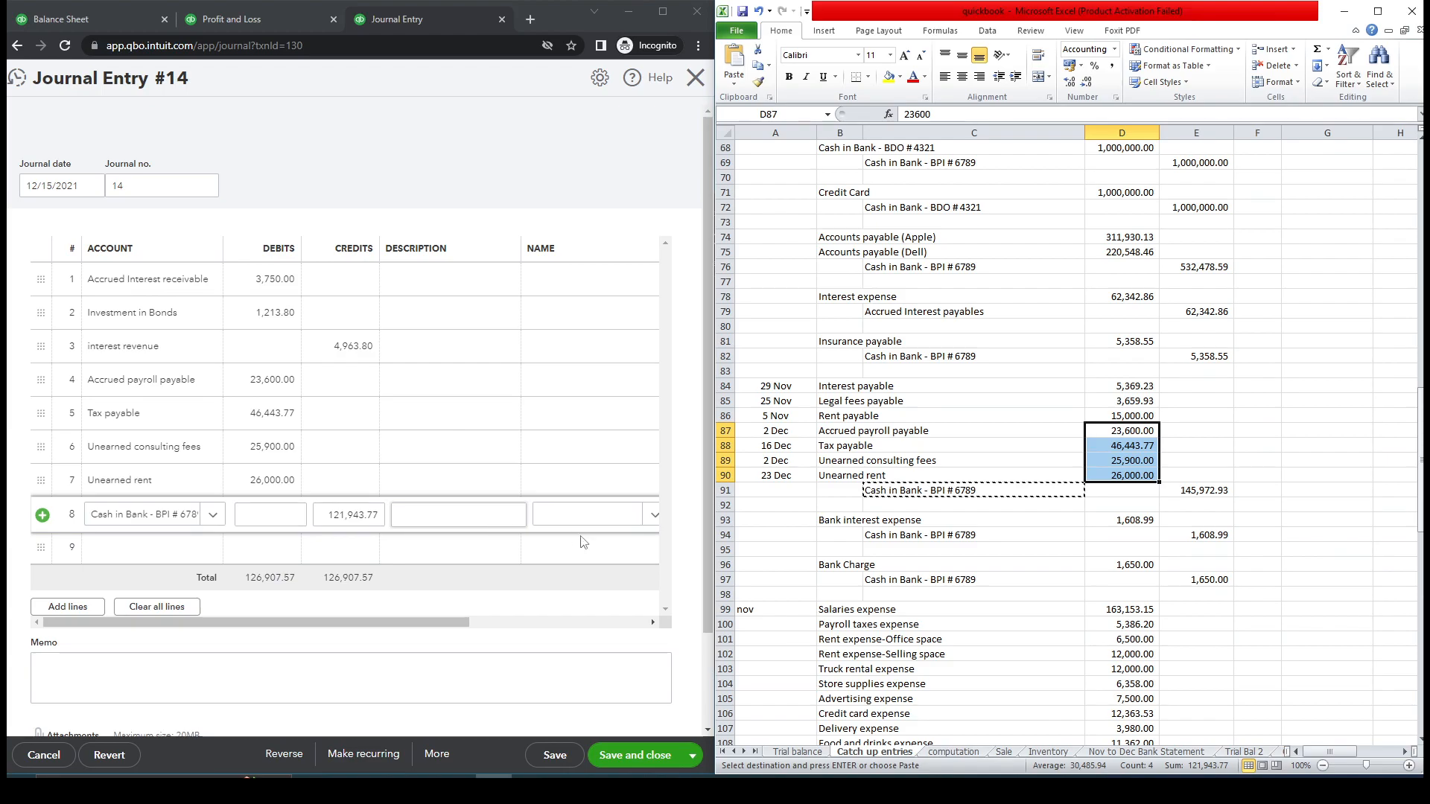
{"action": "left_click", "coordinate": [632, 760]}
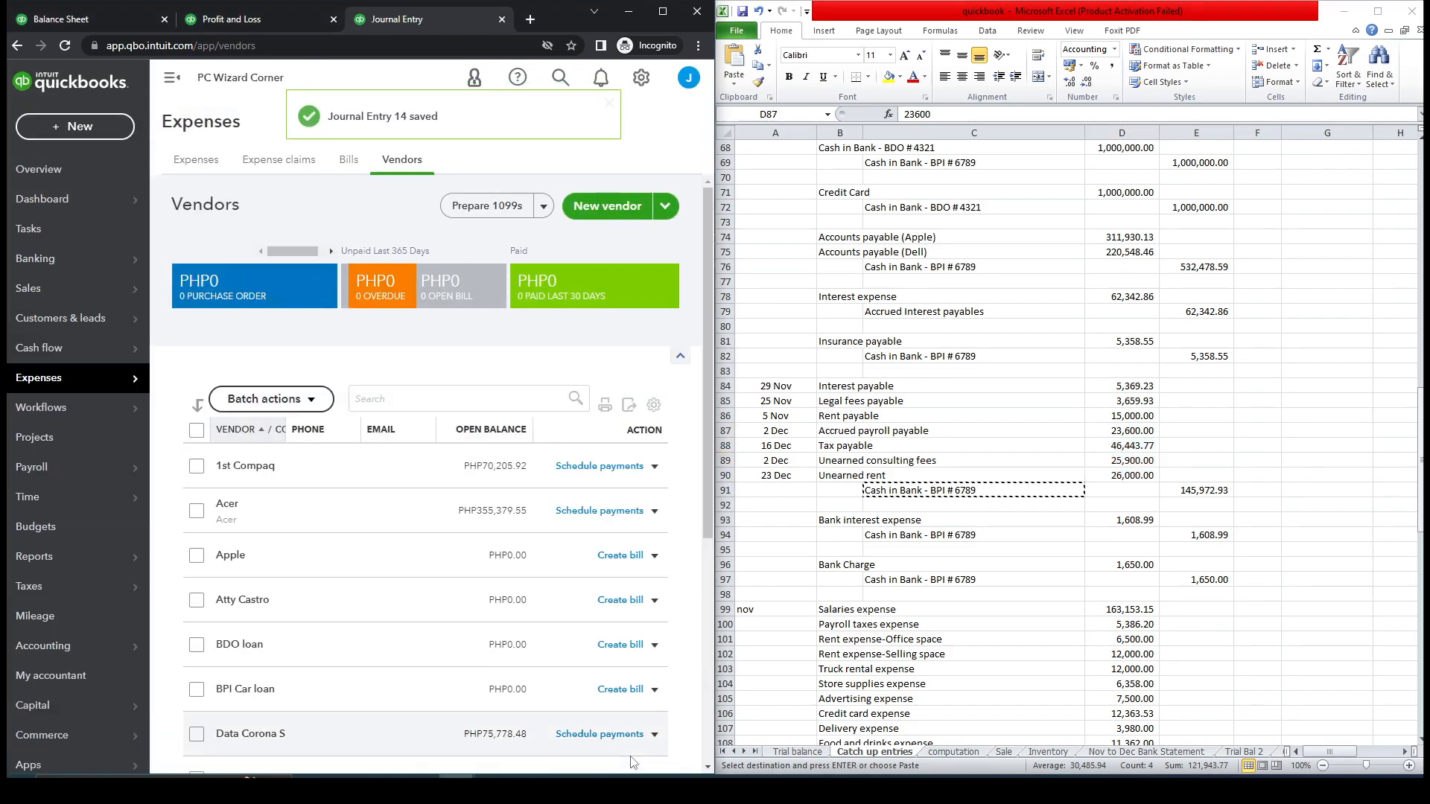
Step: Reload the Balance Sheet report and check the December 2021 balances under Other Current Liabilities
{"action": "left_click", "coordinate": [88, 20]}
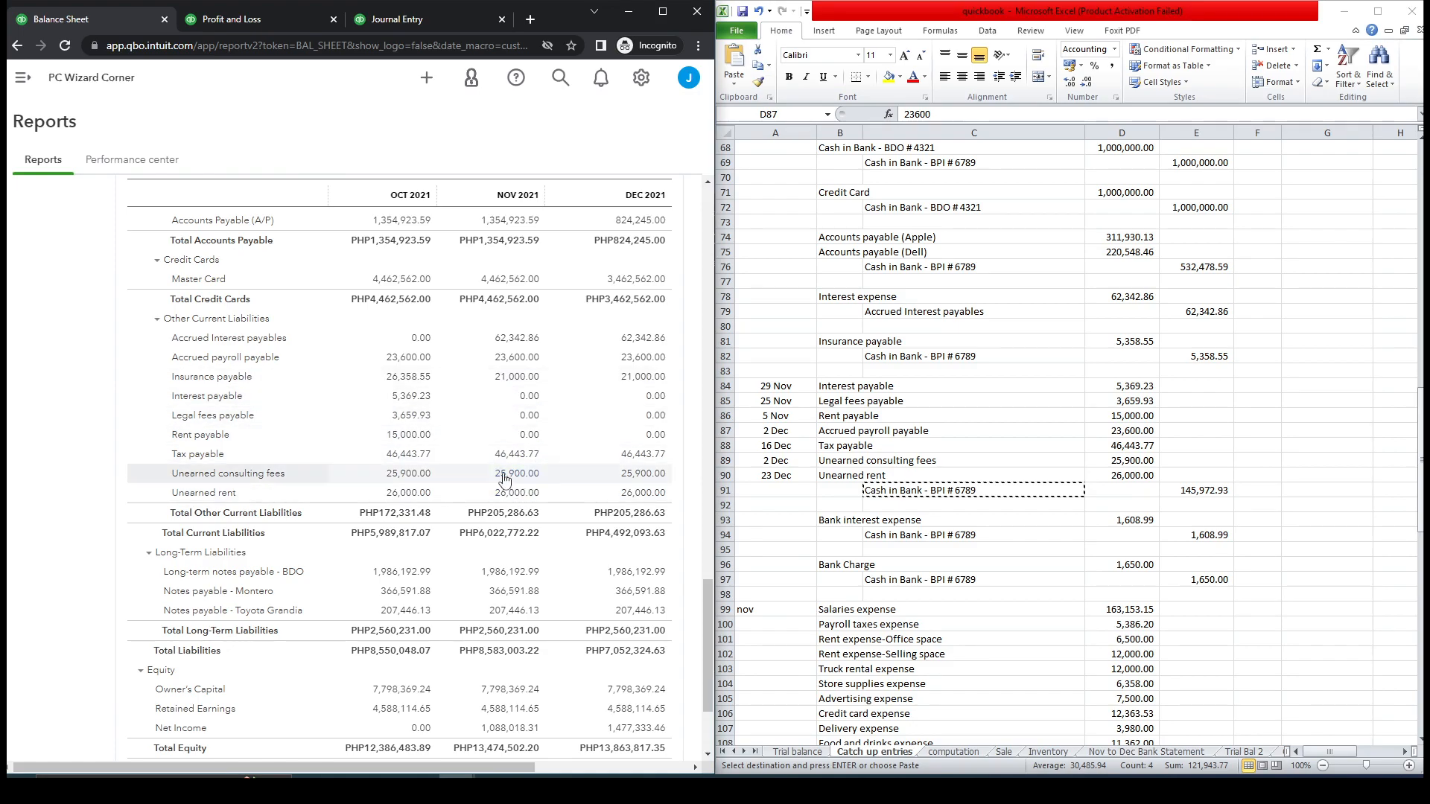
{"action": "left_click", "coordinate": [64, 46]}
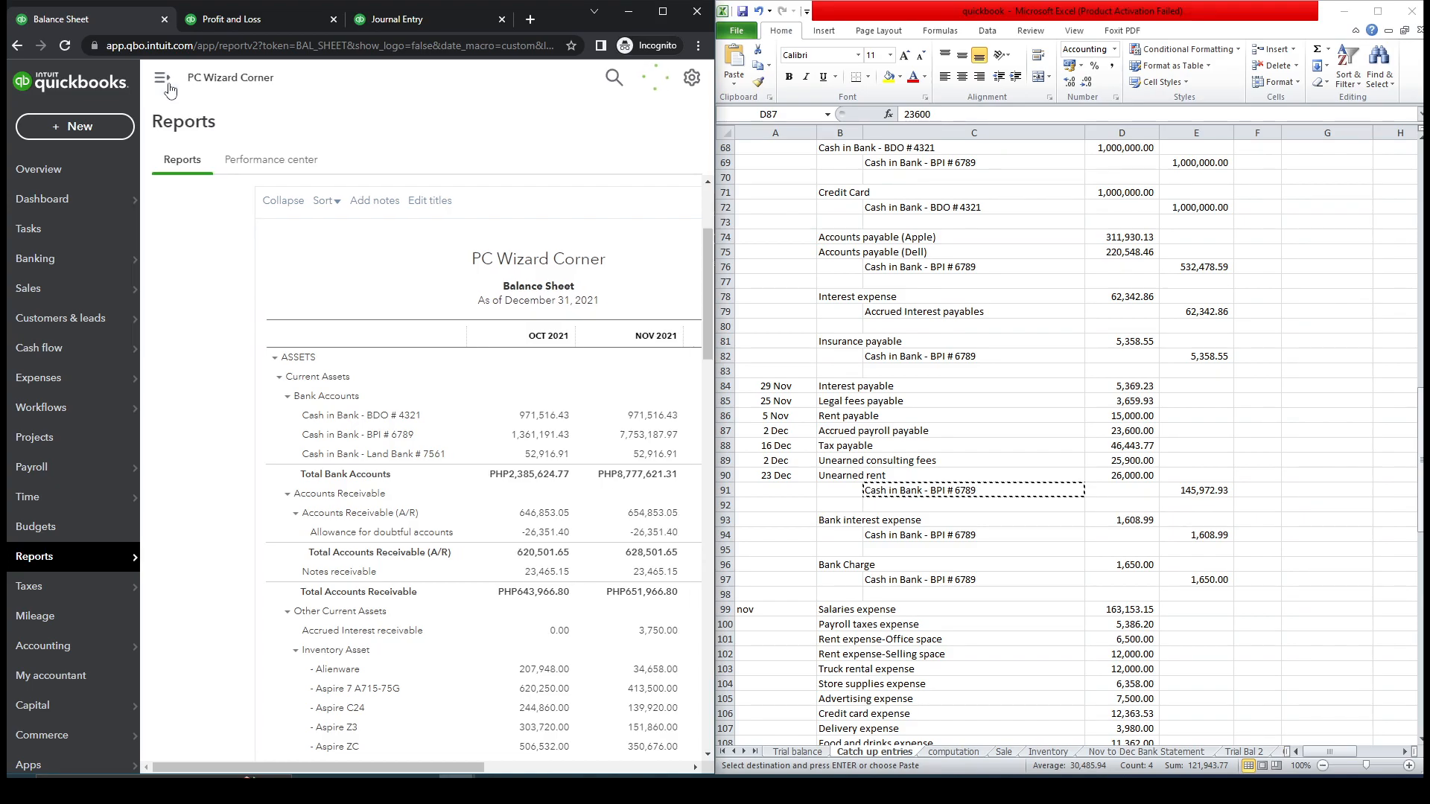
{"action": "left_click_drag", "start_coordinate": [709, 302], "coordinate": [748, 652]}
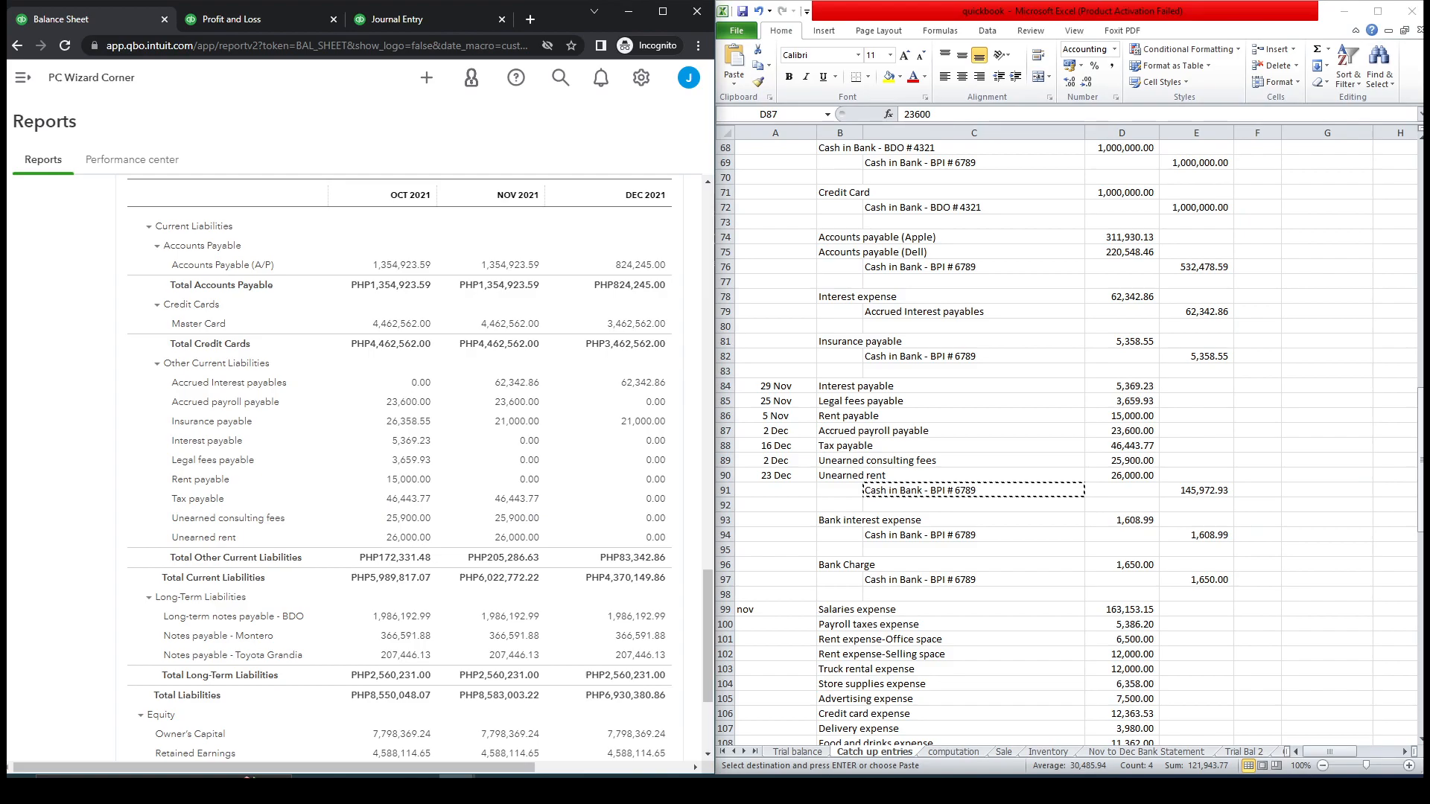
Step: Select the payables payment entries in B74:E91 of Catch up entries, from Accounts payable (Apple) to the Cash in Bank credit, for review
{"action": "left_click", "coordinate": [1331, 474]}
{"action": "left_click_drag", "start_coordinate": [1423, 495], "coordinate": [1423, 468]}
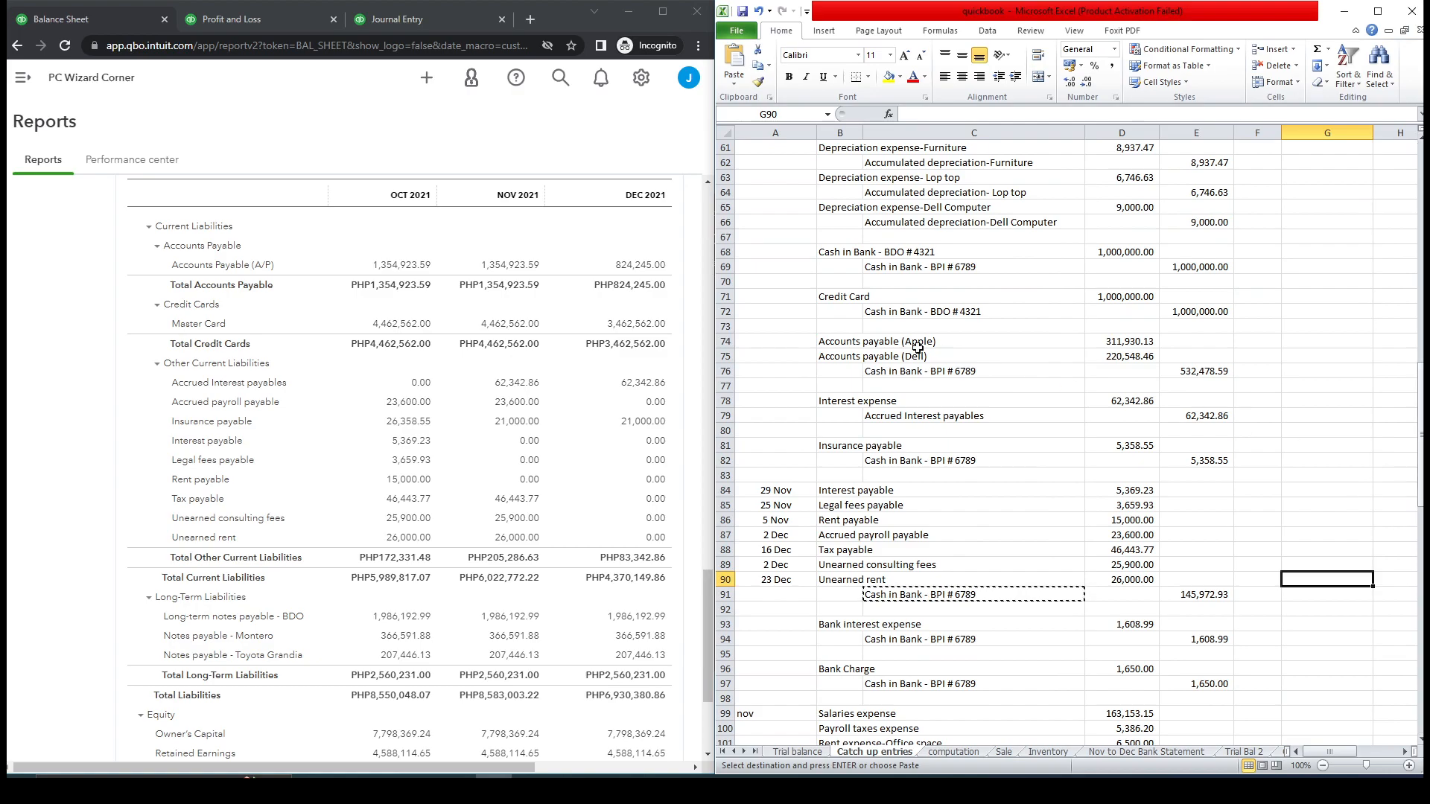
{"action": "left_click", "coordinate": [843, 341]}
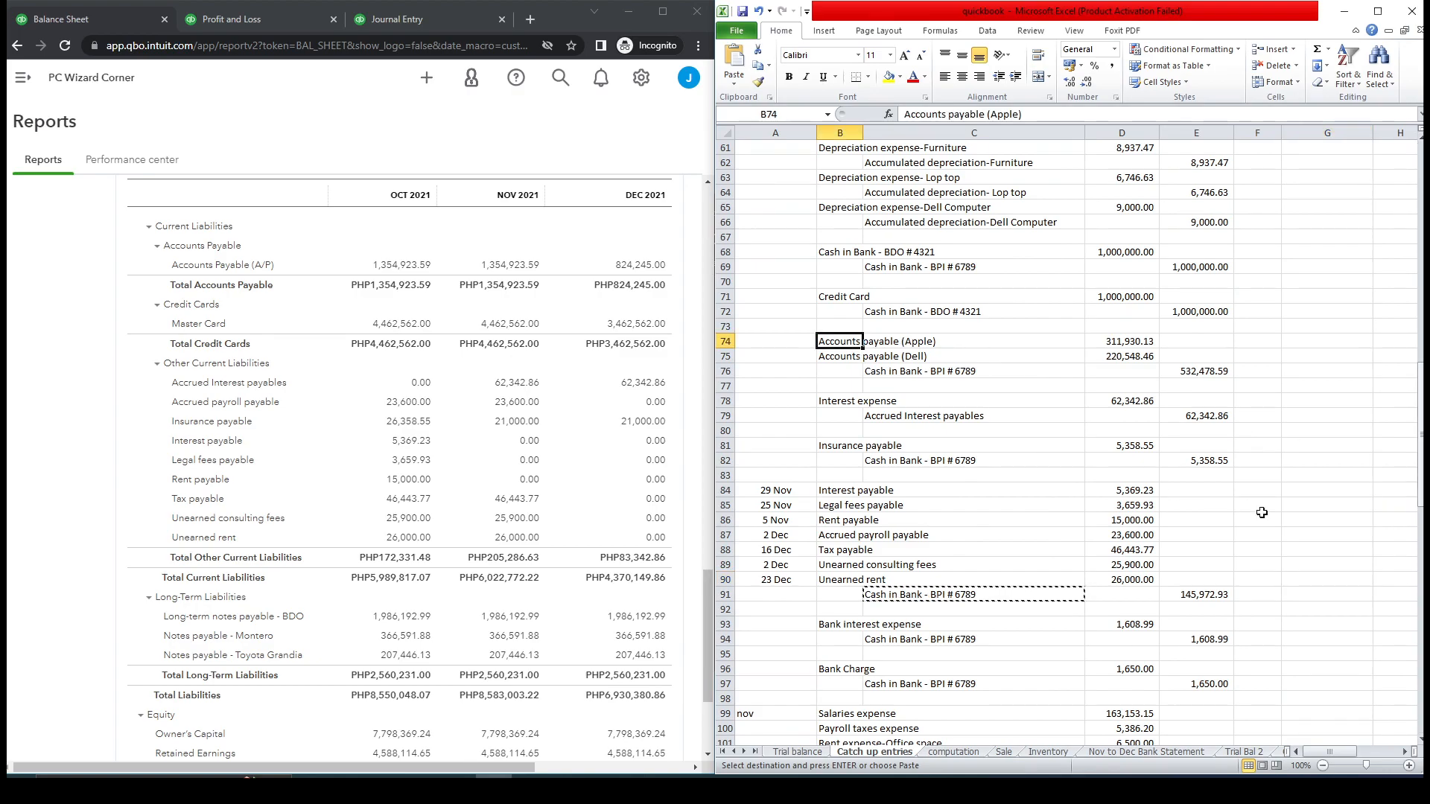
{"action": "left_click", "coordinate": [1225, 594], "text": "shift"}
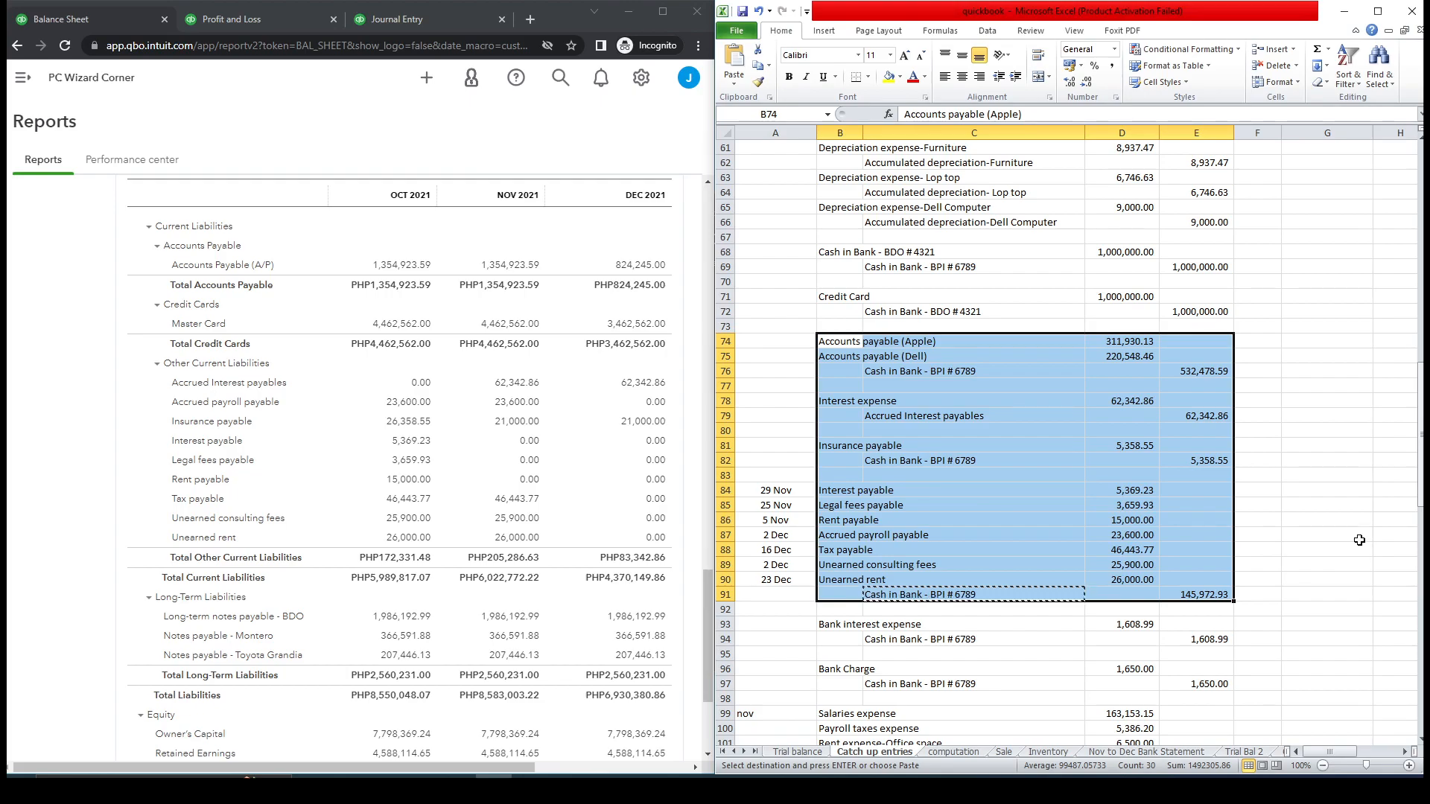
Step: Select the bank interest, bank charge and November and December expense entries in B93:E120 of Catch up entries for review
{"action": "left_click_drag", "start_coordinate": [1420, 484], "coordinate": [1420, 536]}
{"action": "left_click", "coordinate": [839, 297]}
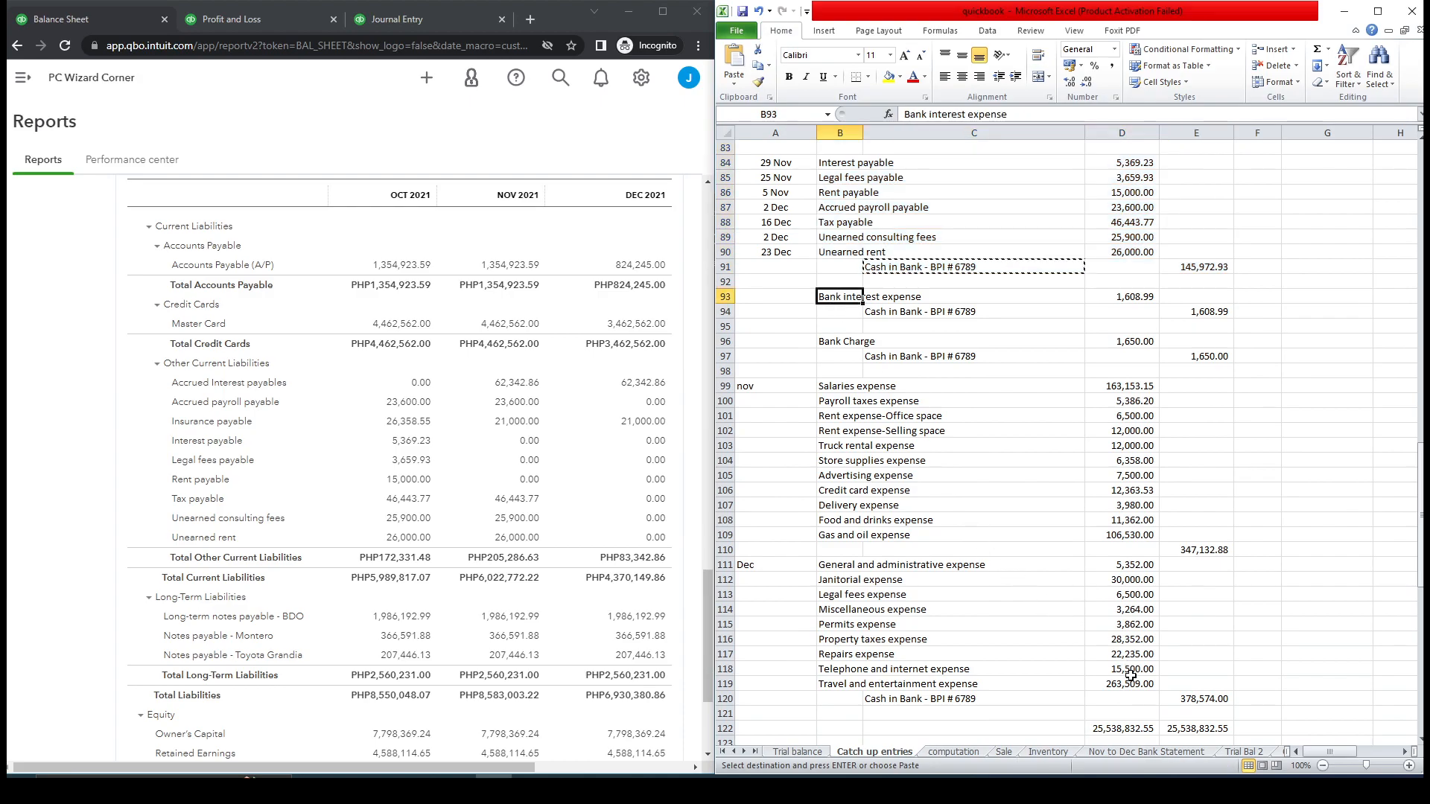
{"action": "left_click", "coordinate": [1192, 697], "text": "shift"}
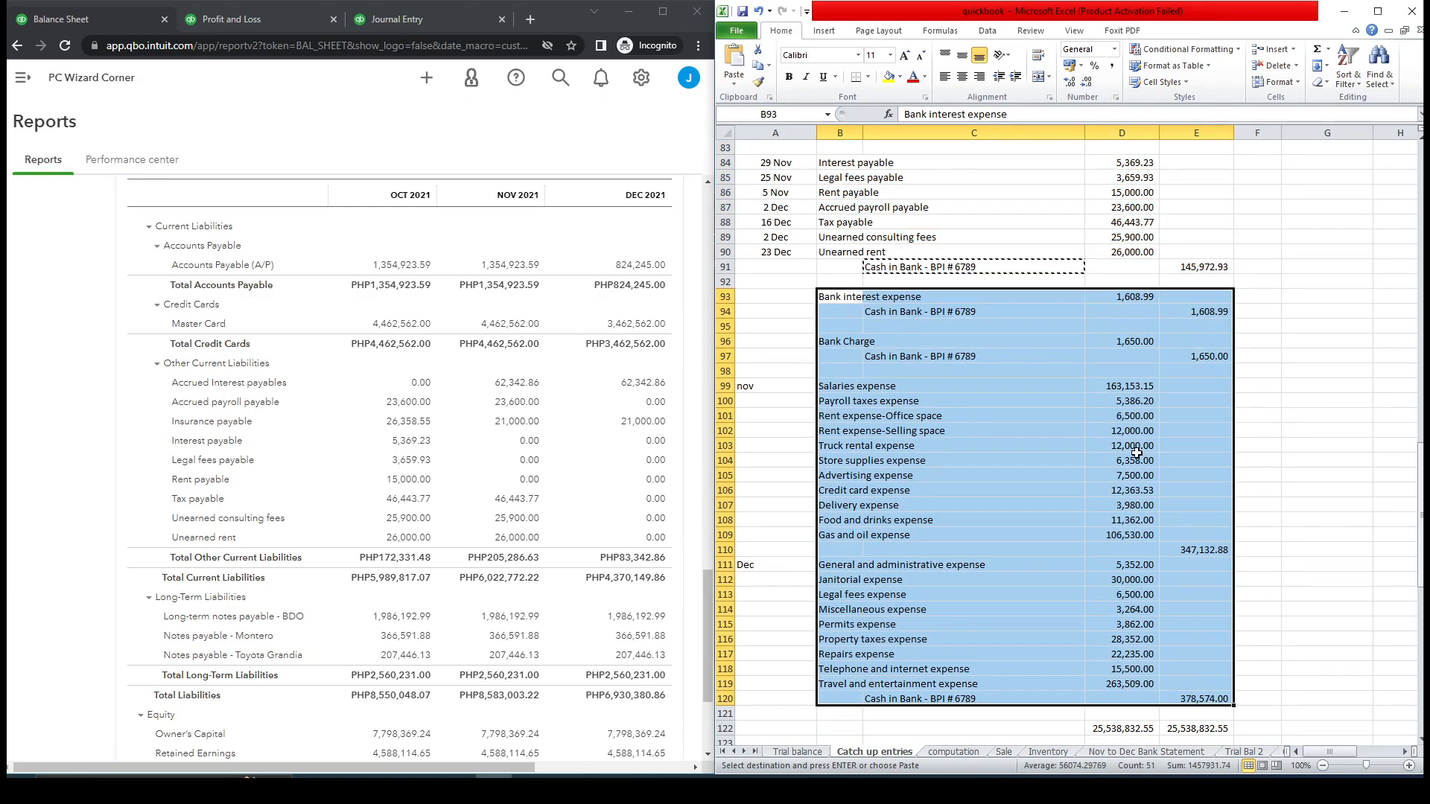